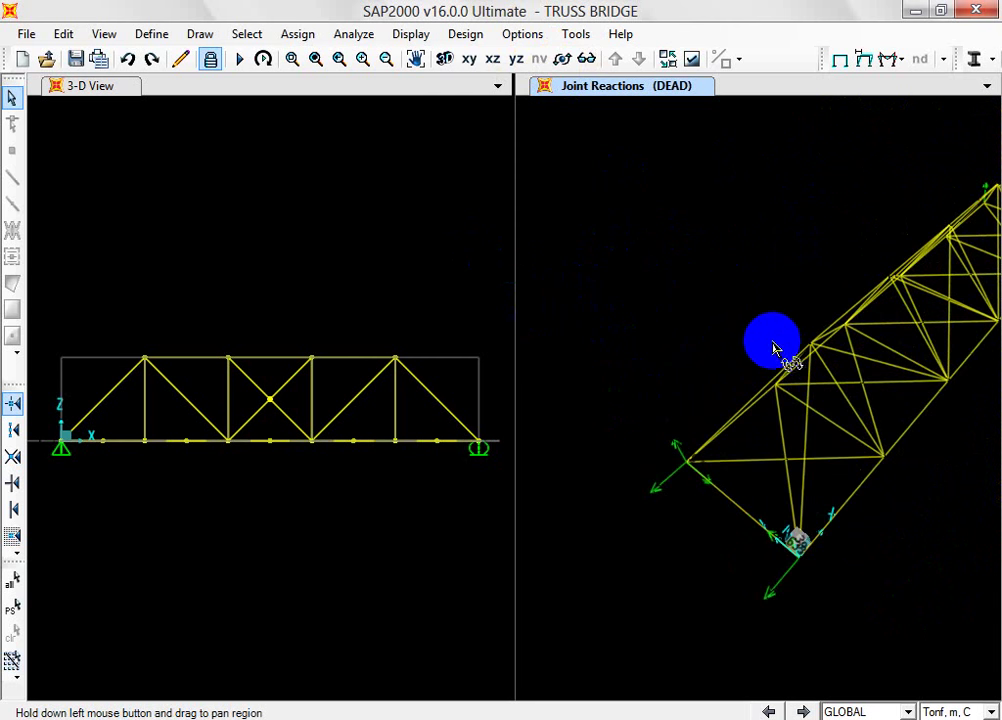
click(563, 60)
drag(676, 306, 664, 362)
click(562, 58)
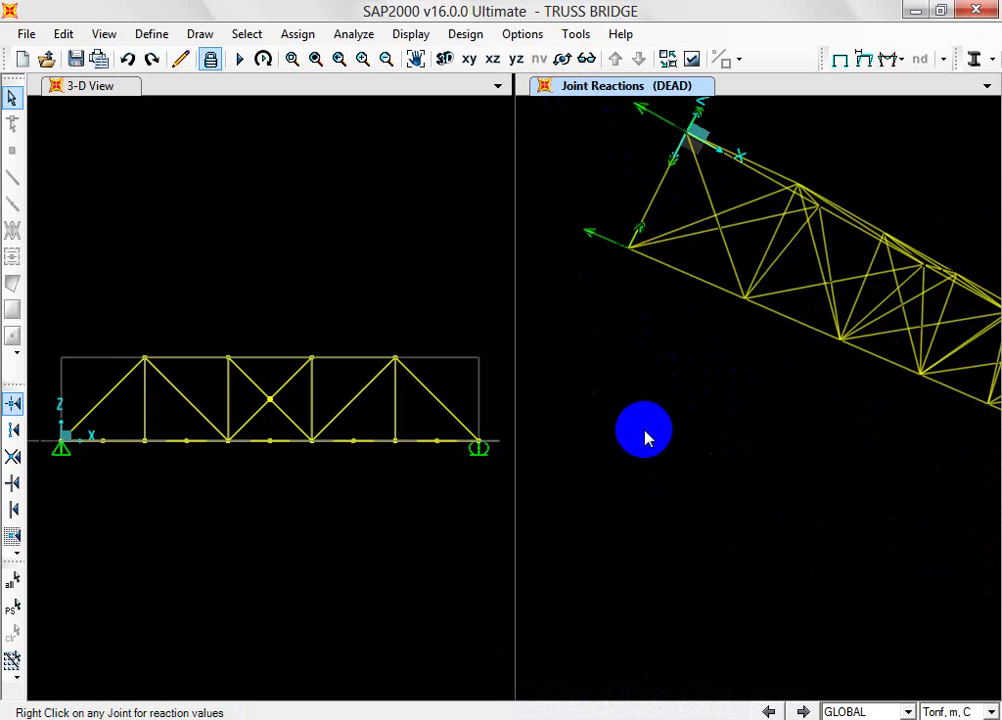
click(411, 34)
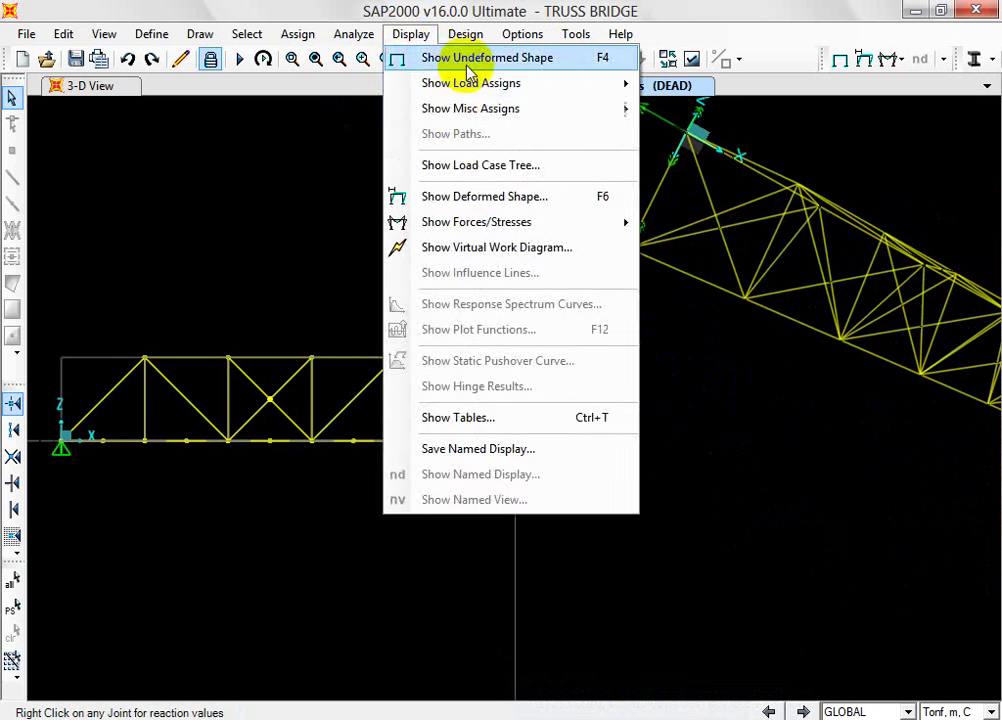
click(550, 63)
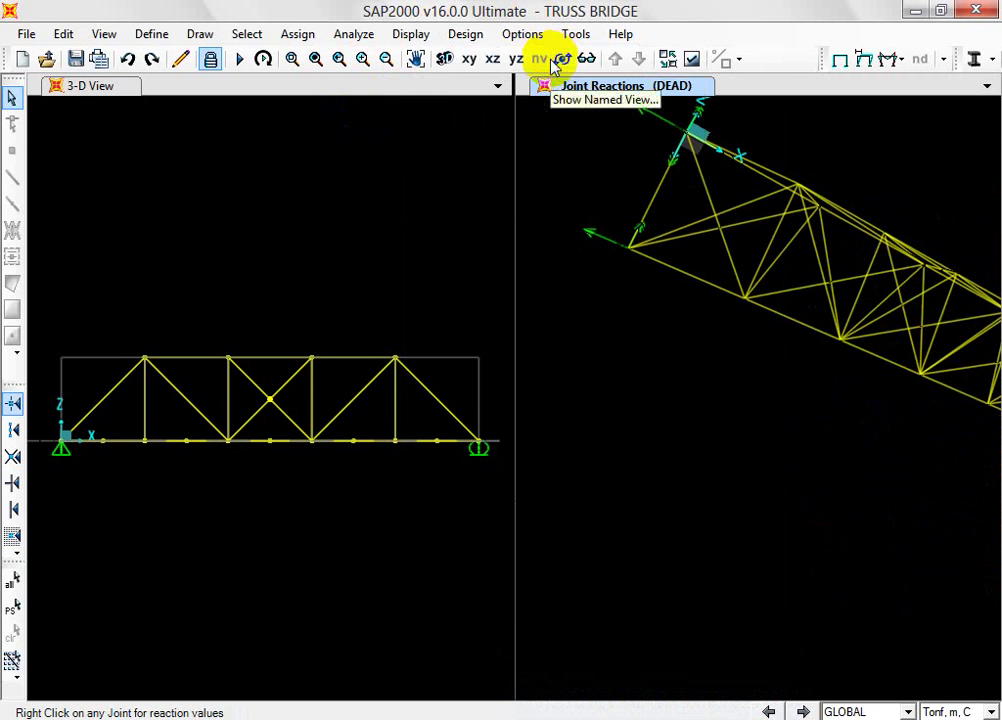
click(577, 369)
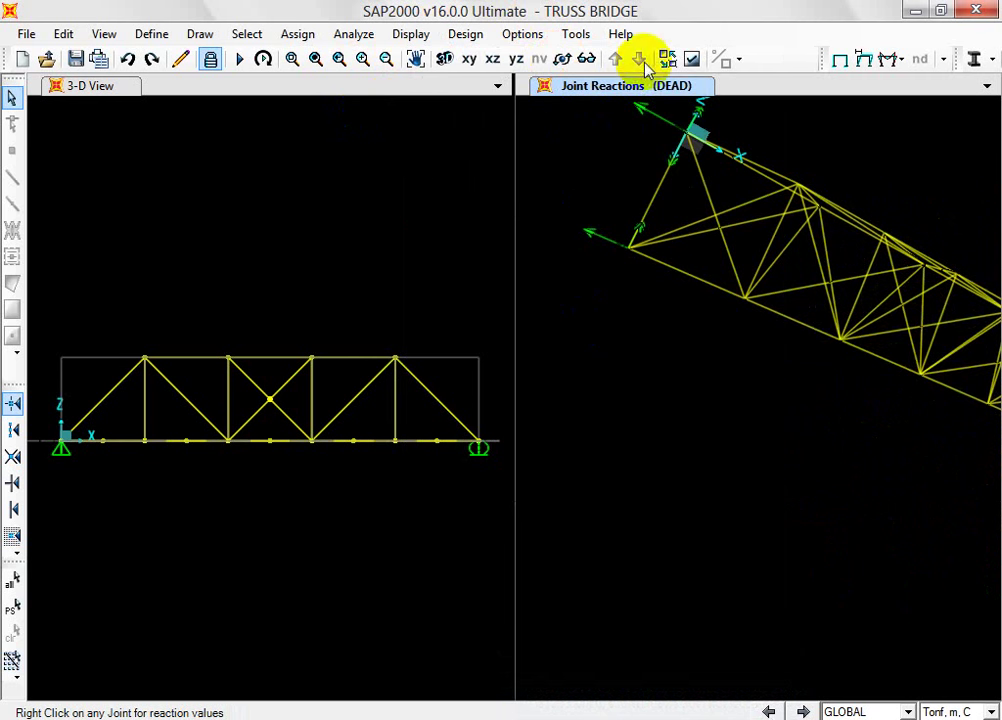
Step: Display the joint reactions for the DEAD load case in the window showing the truss side elevation
click(248, 163)
click(900, 61)
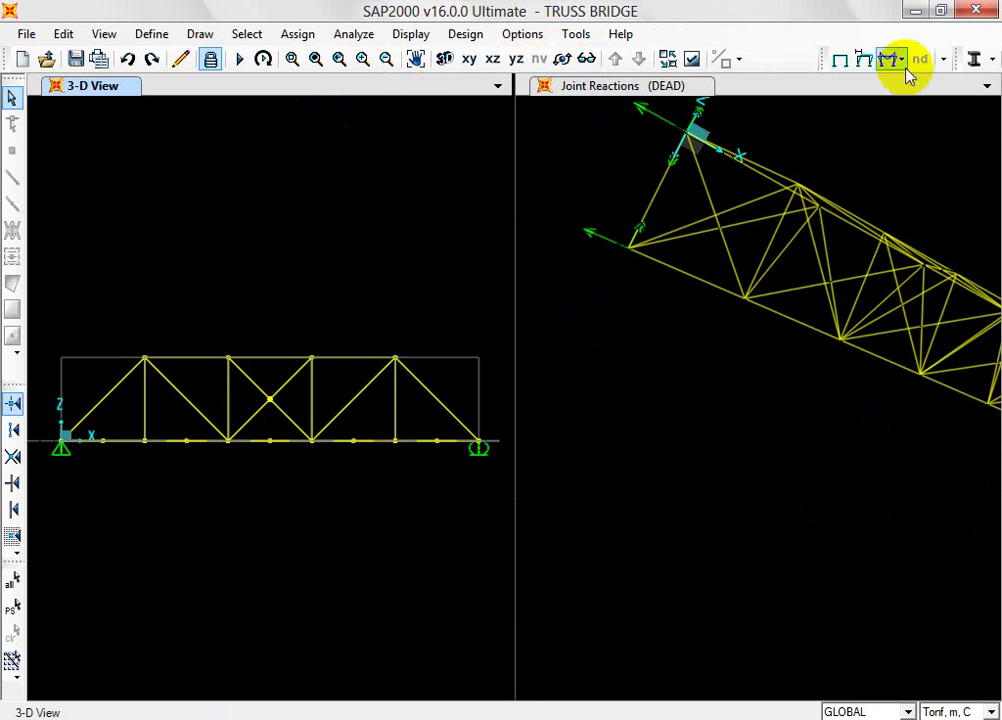
click(885, 81)
click(470, 388)
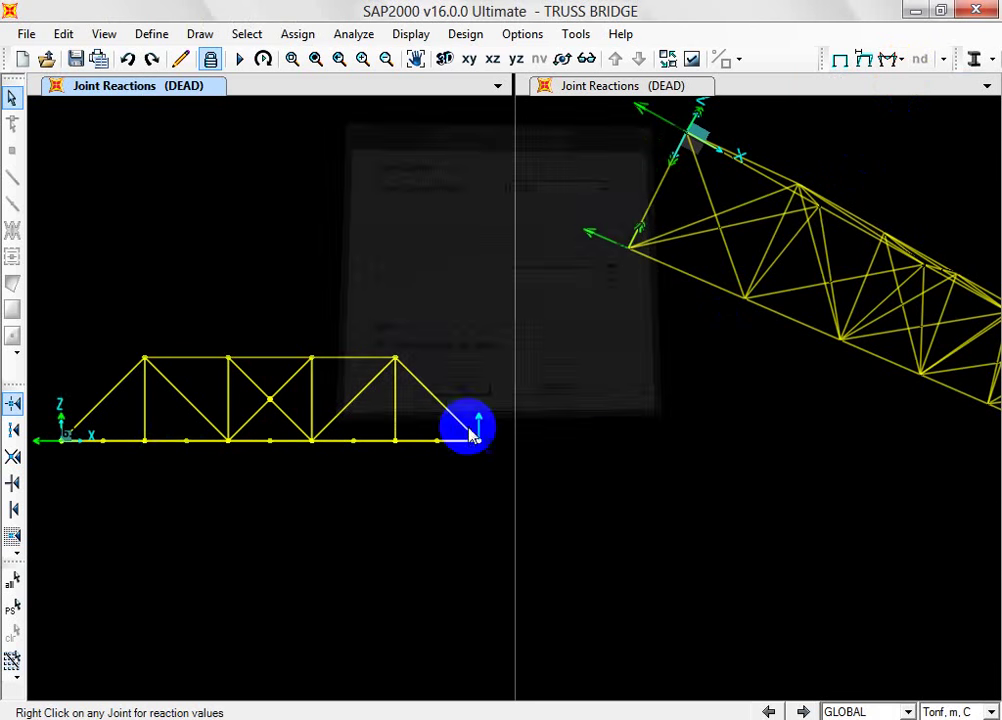
Step: Read the joint reaction forces at the truss elevation's left-hand support joint and close the read-out
right_click(61, 446)
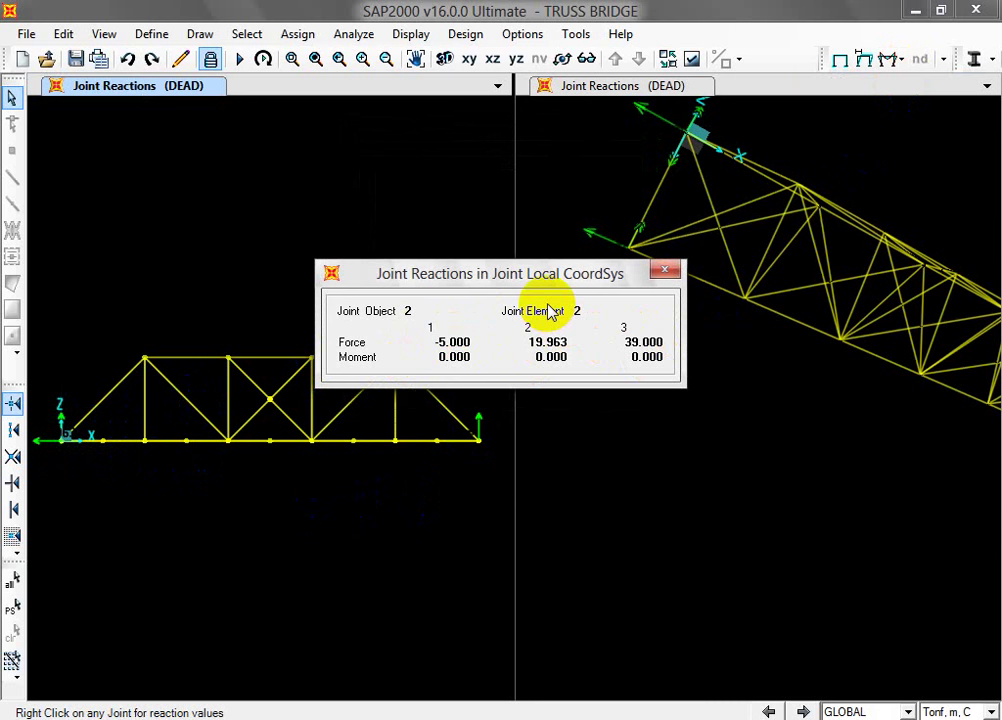
click(665, 272)
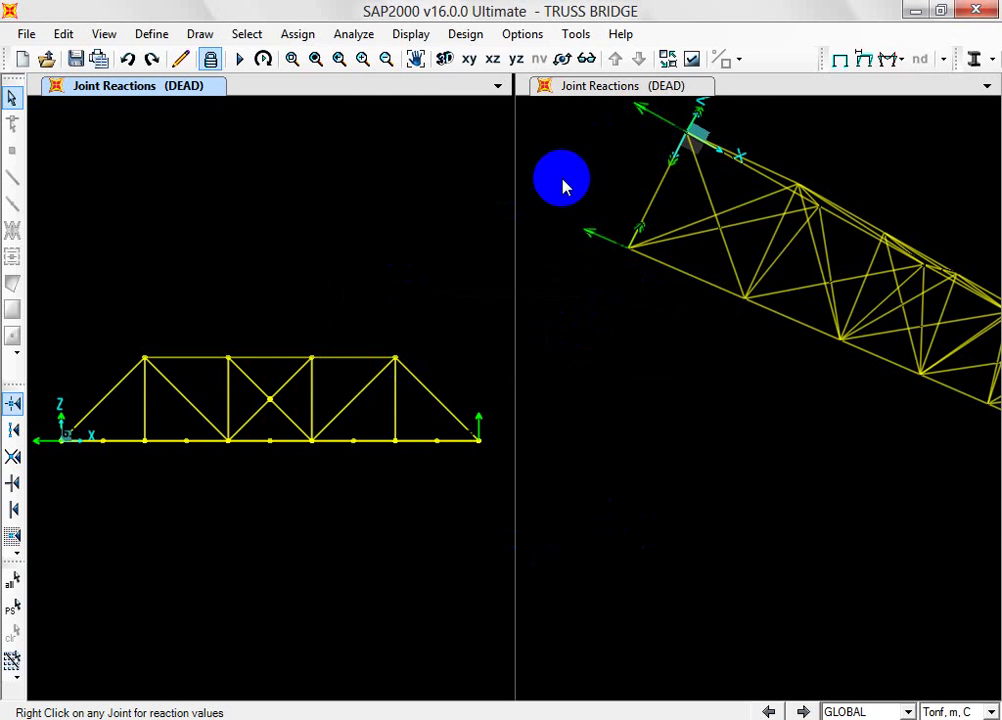
click(63, 446)
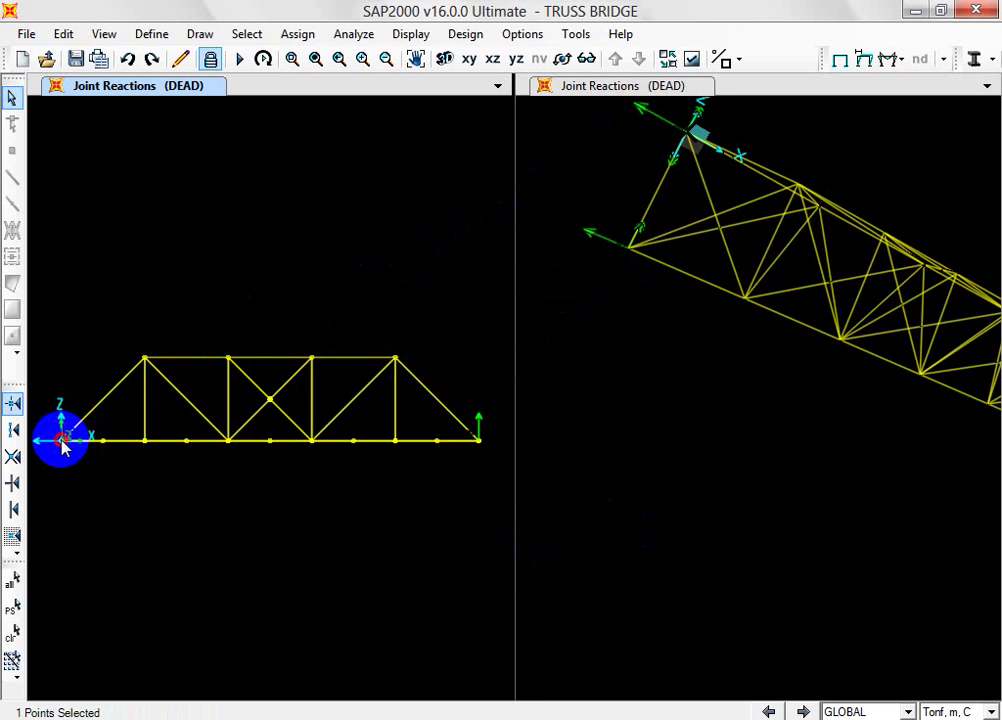
click(62, 445)
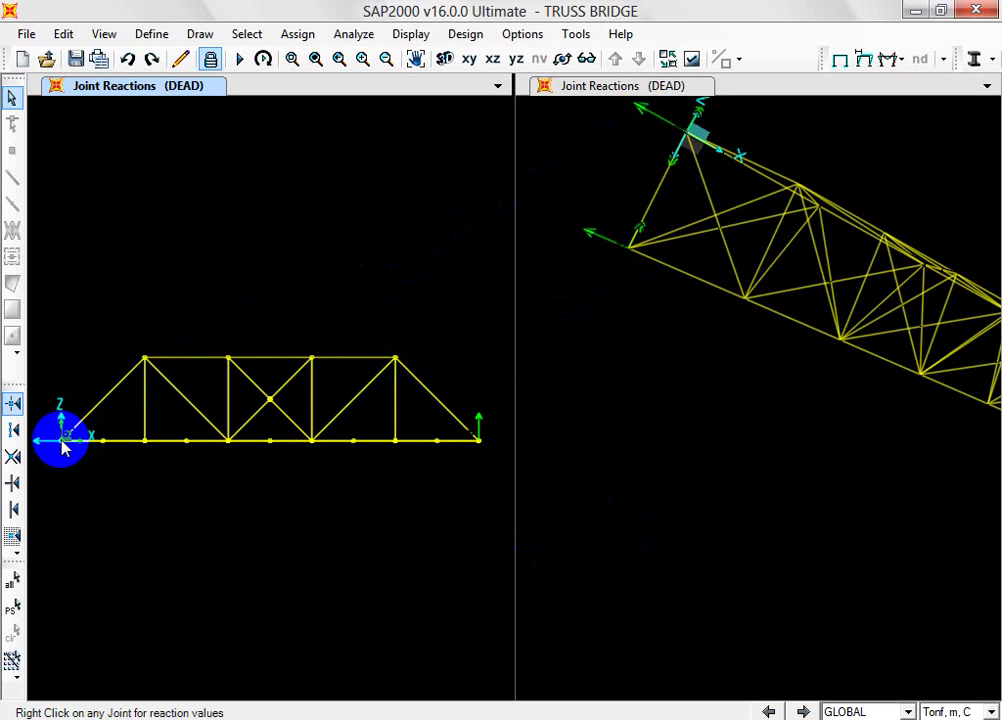
right_click(62, 446)
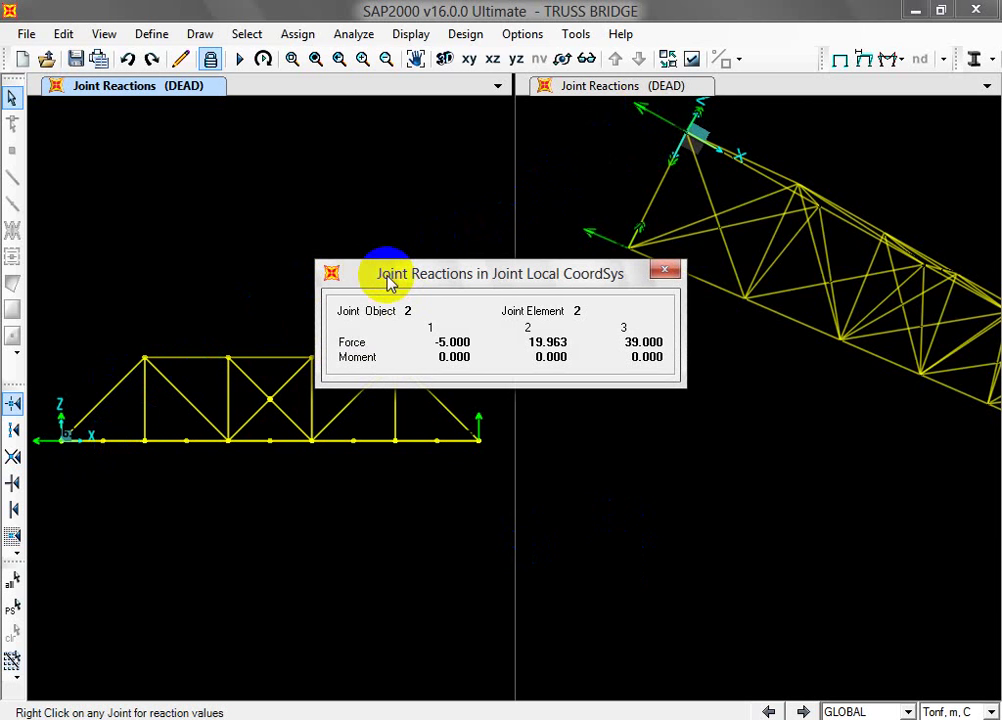
click(434, 276)
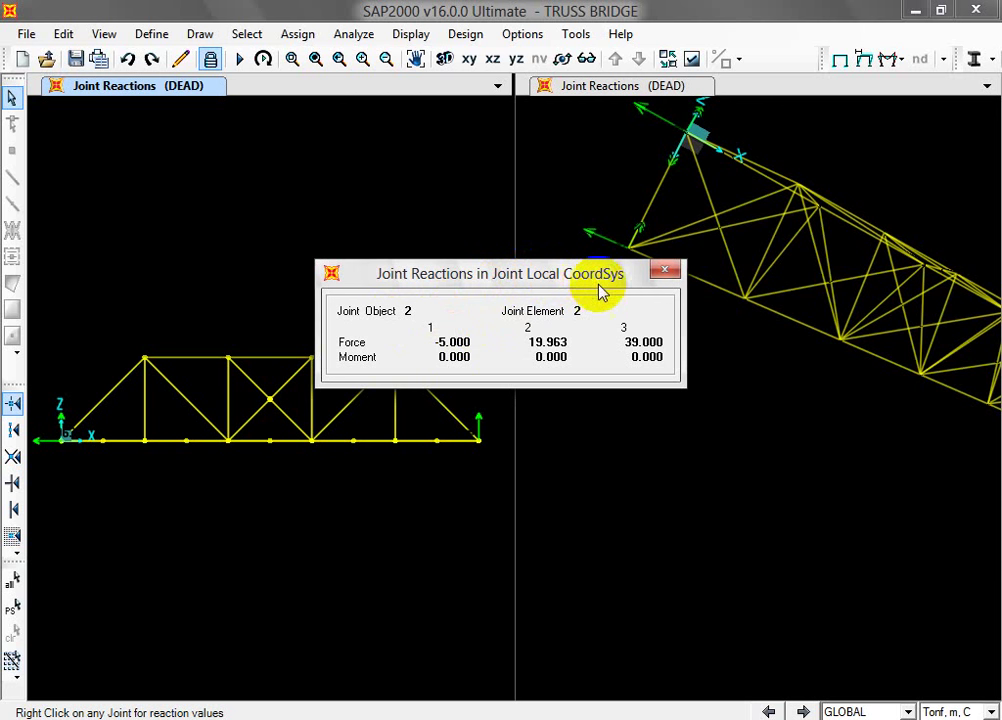
click(676, 268)
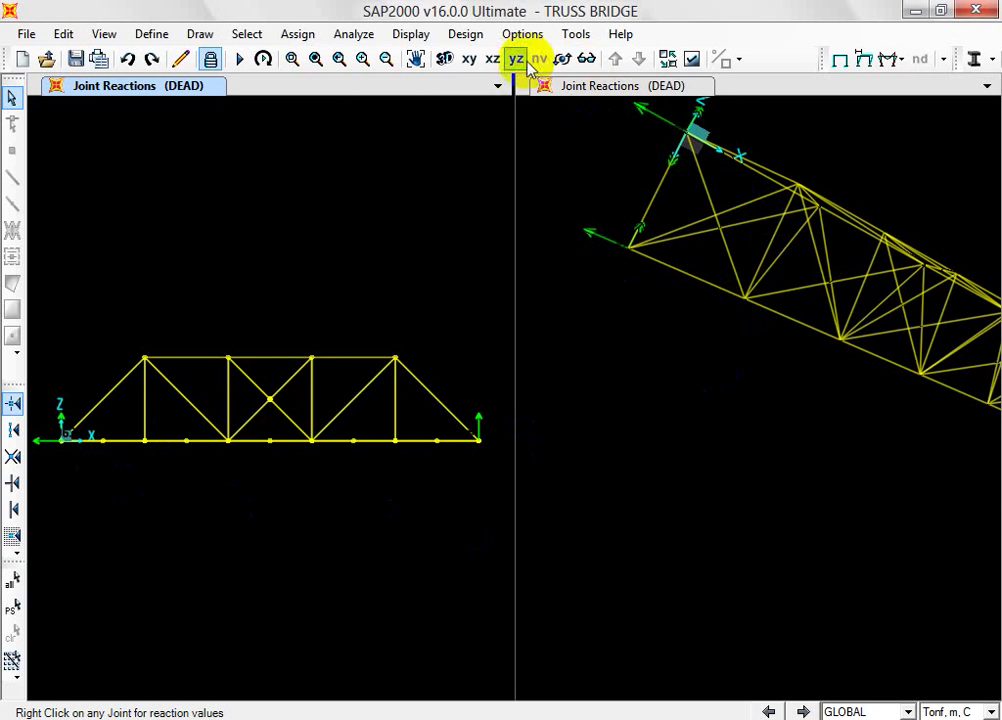
Step: Restore the default 3-D view in both joint reaction windows, leaving no frame member selected
click(446, 60)
click(702, 414)
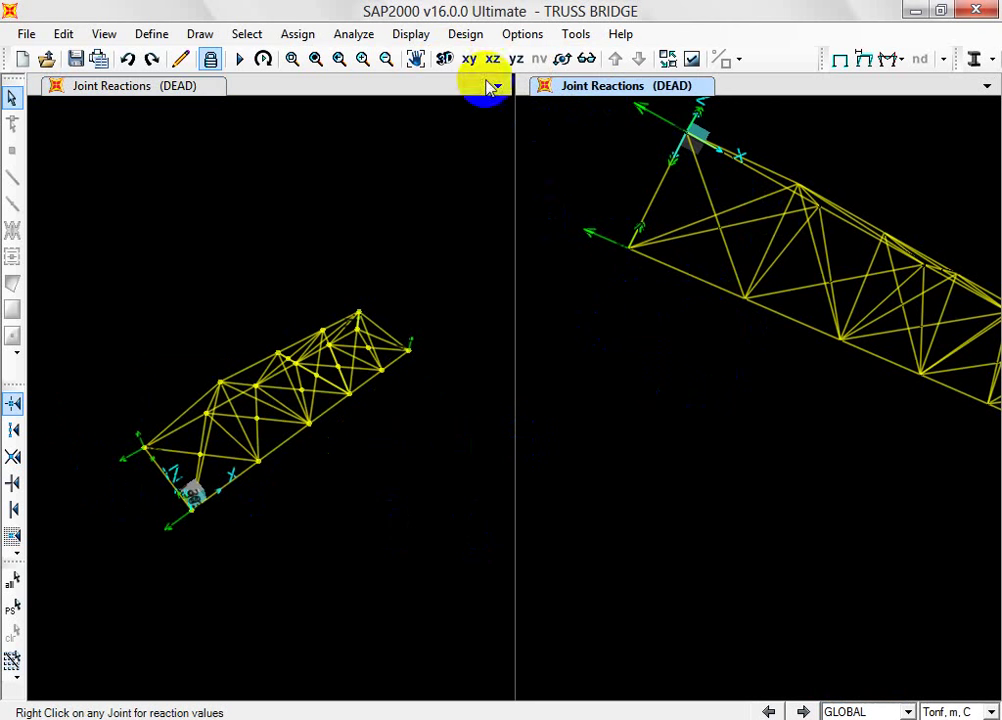
click(446, 60)
click(718, 482)
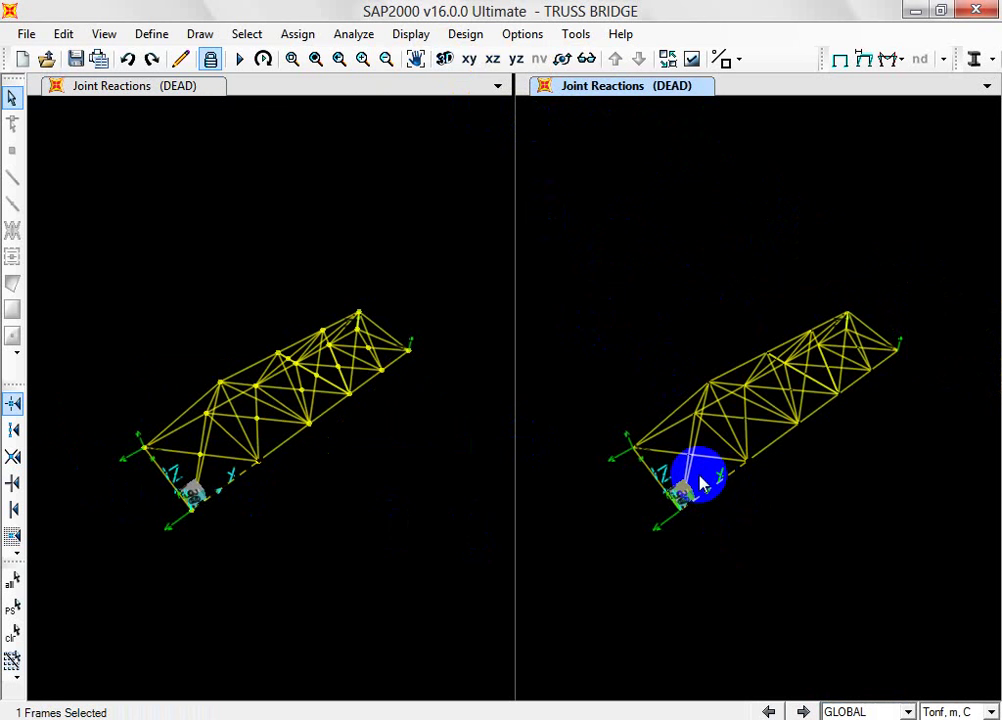
click(695, 478)
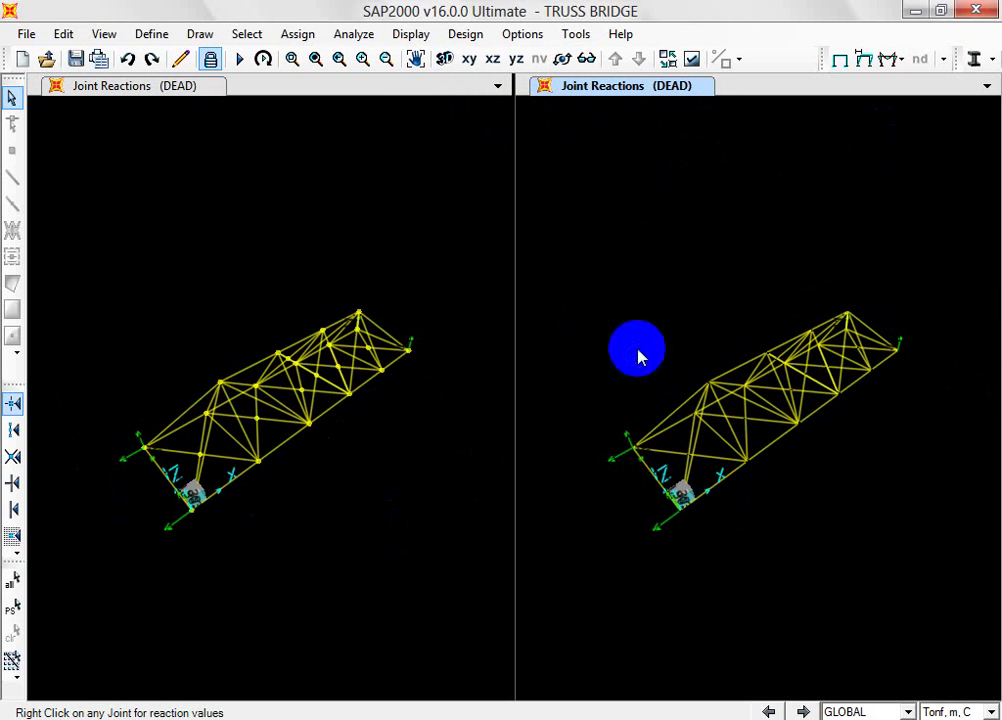
Step: Switch to the PROBLEMS.dwg drawing in AutoCAD and maximise its window
mouse_move(530, 718)
click(432, 656)
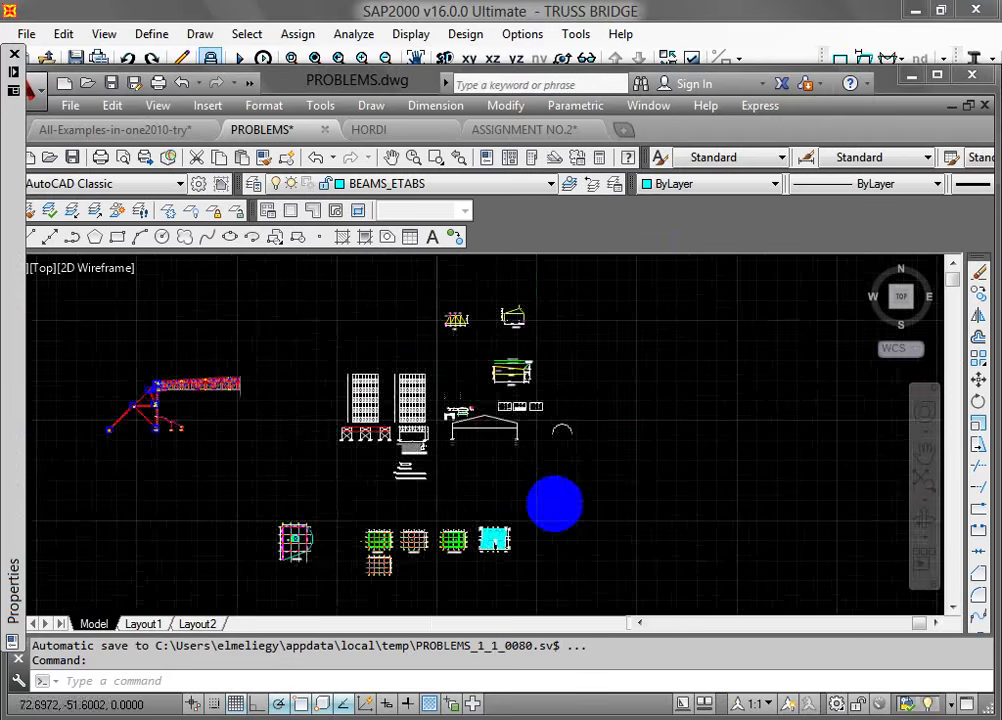
scroll(548, 436, up, 5)
scroll(470, 477, down, 8)
scroll(578, 470, up, 8)
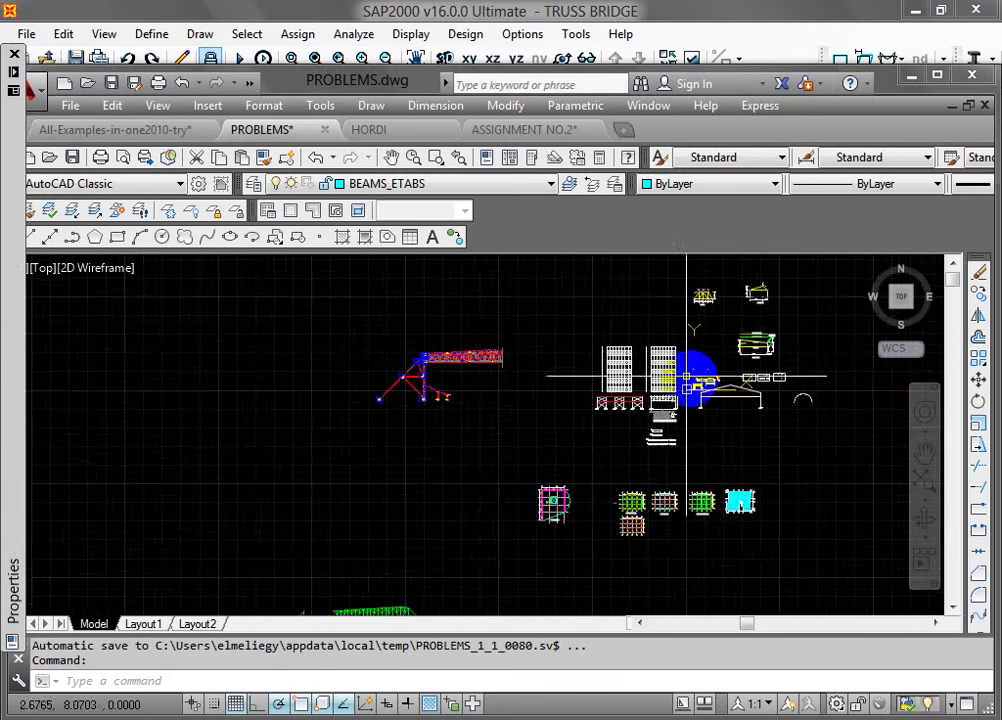
scroll(662, 369, up, 3)
scroll(570, 369, down, 4)
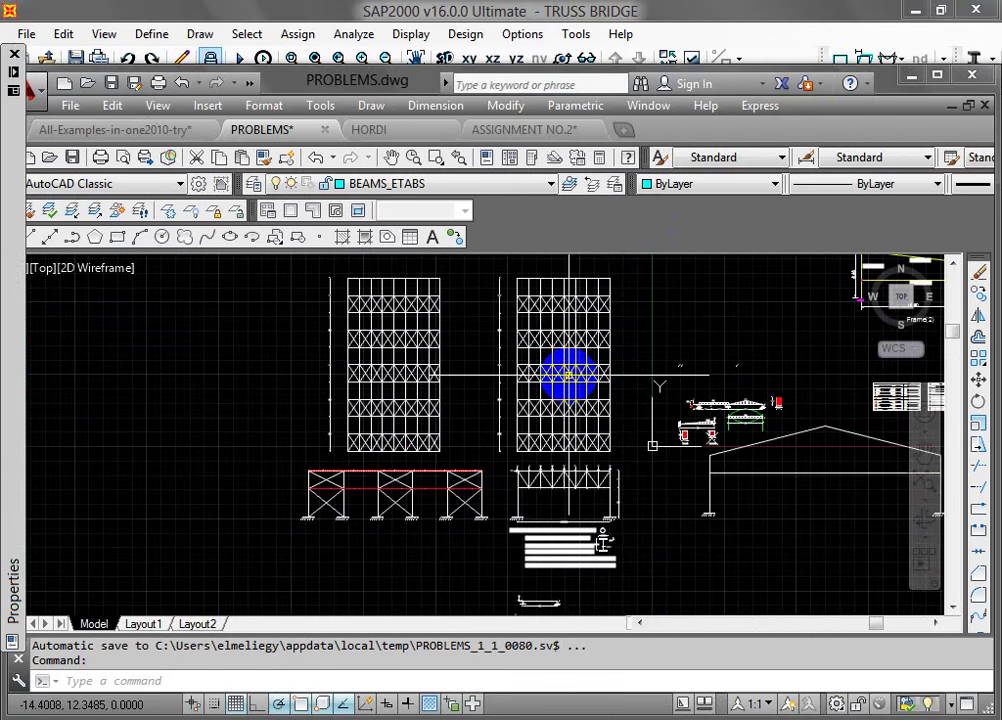
click(937, 76)
Step: Regenerate the drawing and turn on lineweight display for the 16.0 m truss frame elevation below the bracing plans
scroll(598, 353, up, 2)
scroll(595, 351, down, 2)
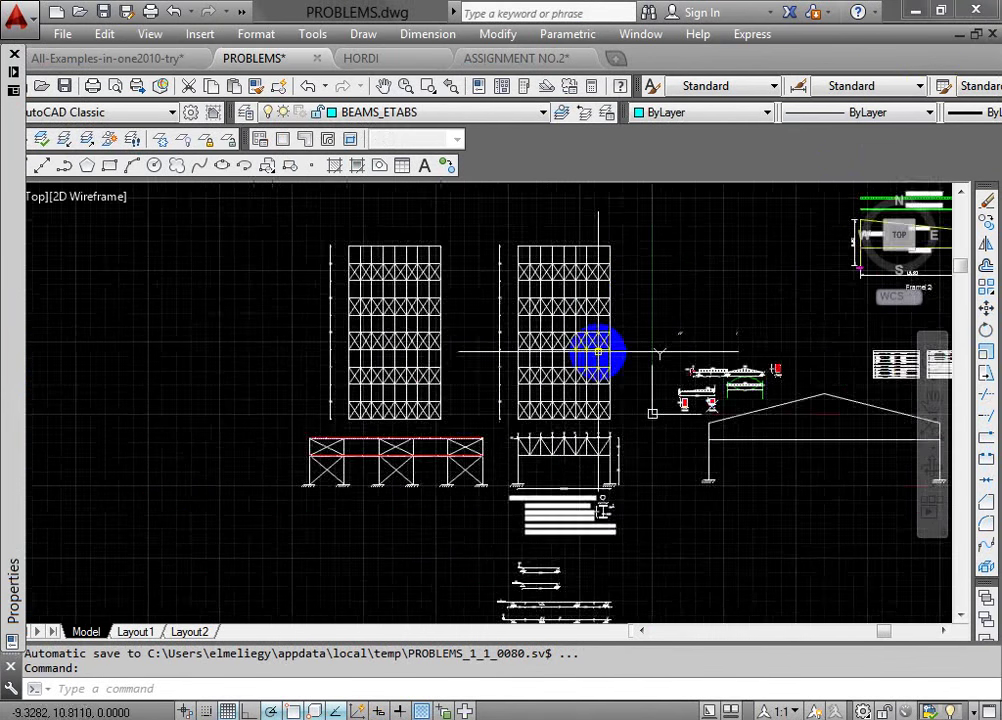
scroll(541, 303, up, 2)
key(Escape)
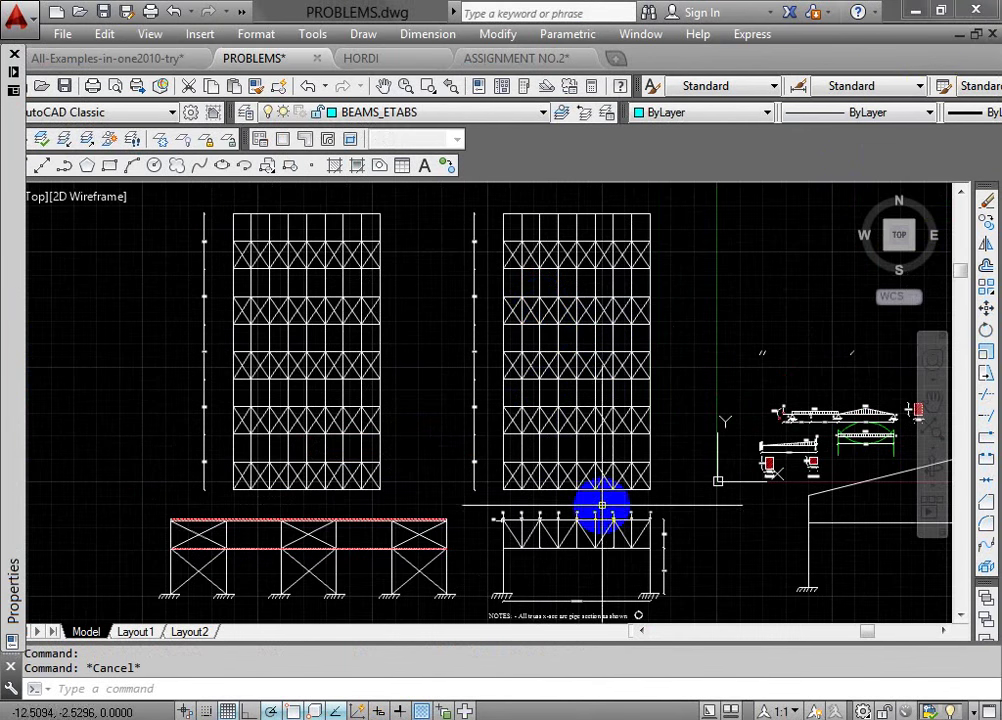
scroll(580, 518, up, 6)
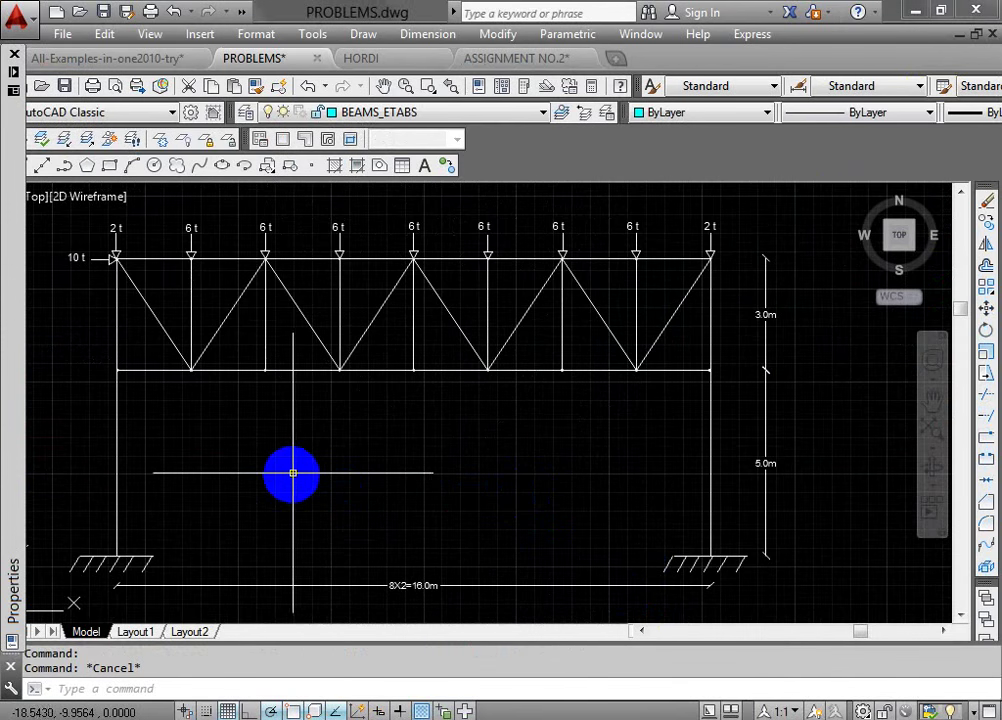
key(Escape)
text(RE)
right_click(290, 473)
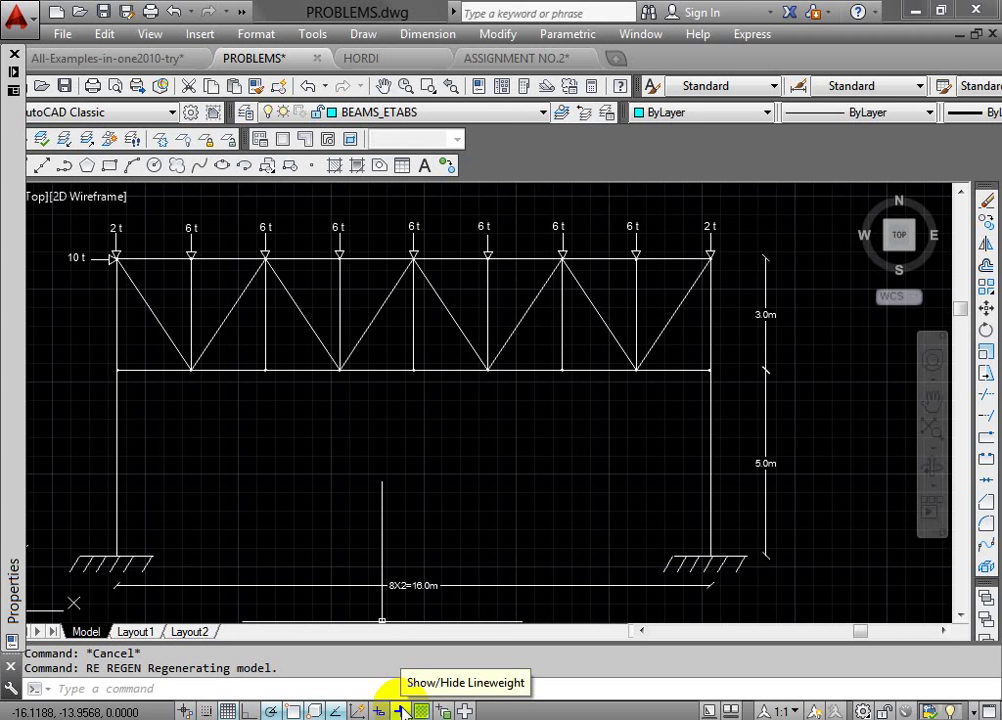
click(398, 708)
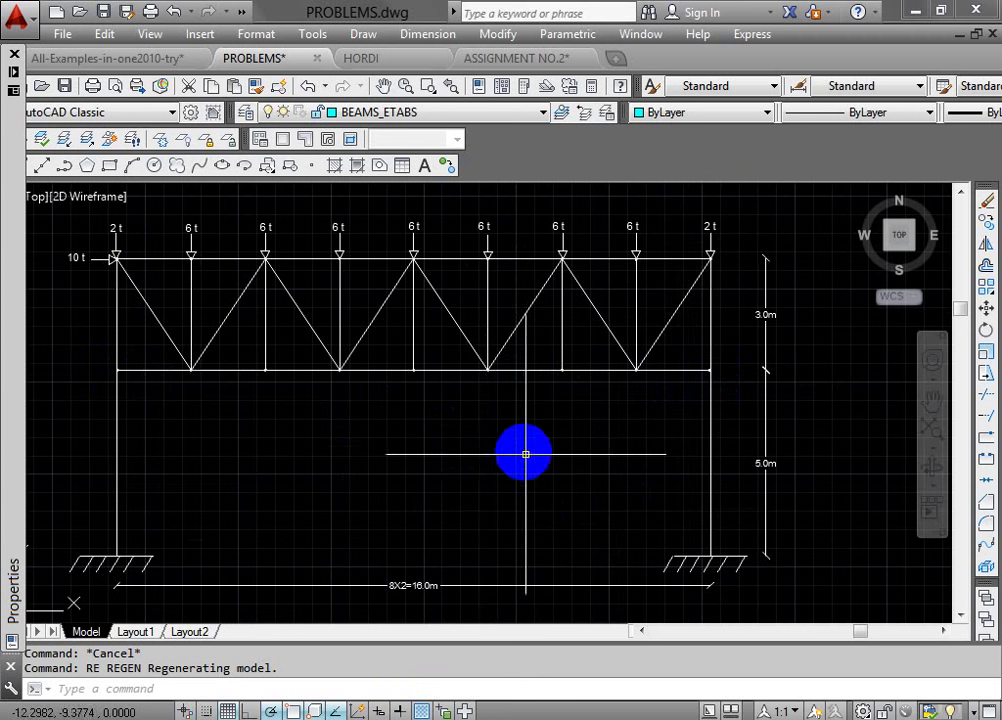
click(399, 706)
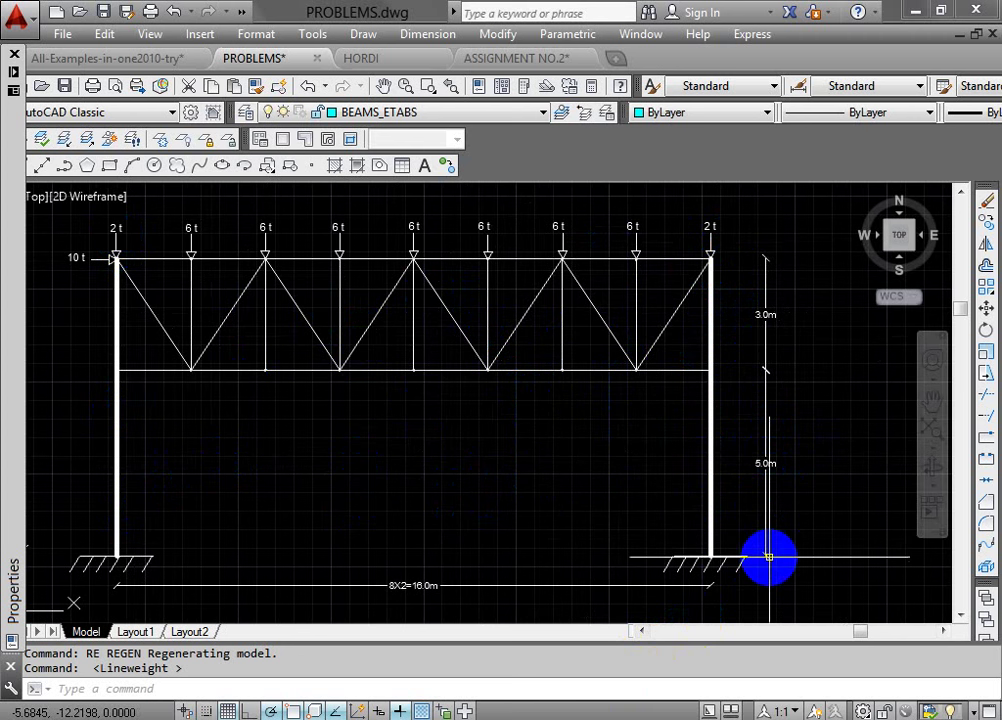
Step: Examine the truss frame elevation's height and span dimensions
scroll(797, 452, up, 2)
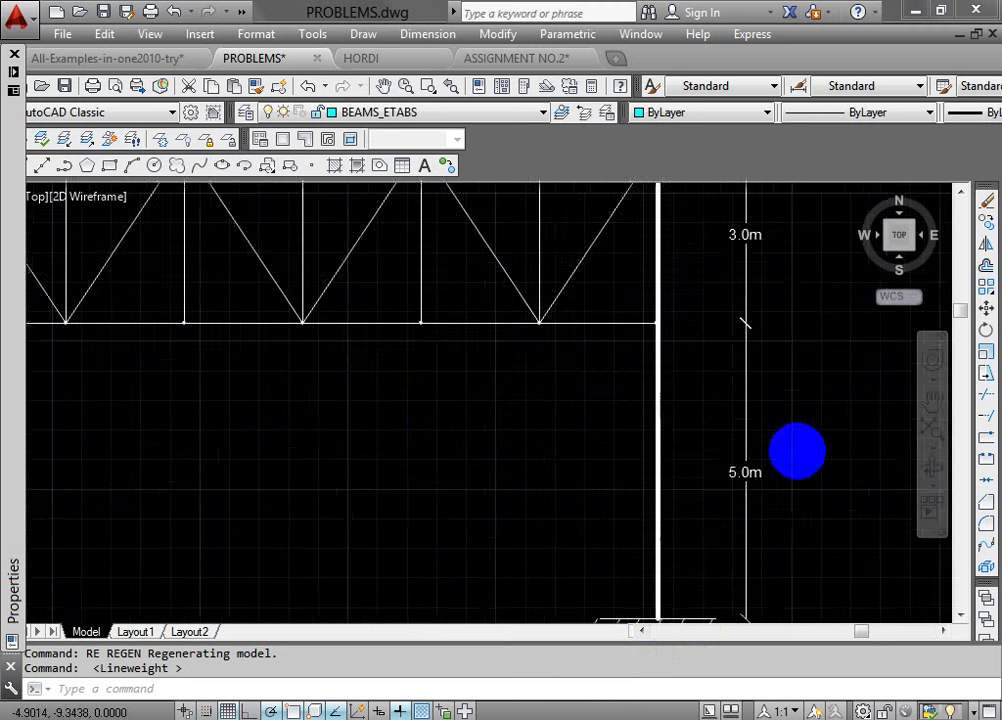
scroll(797, 452, down, 2)
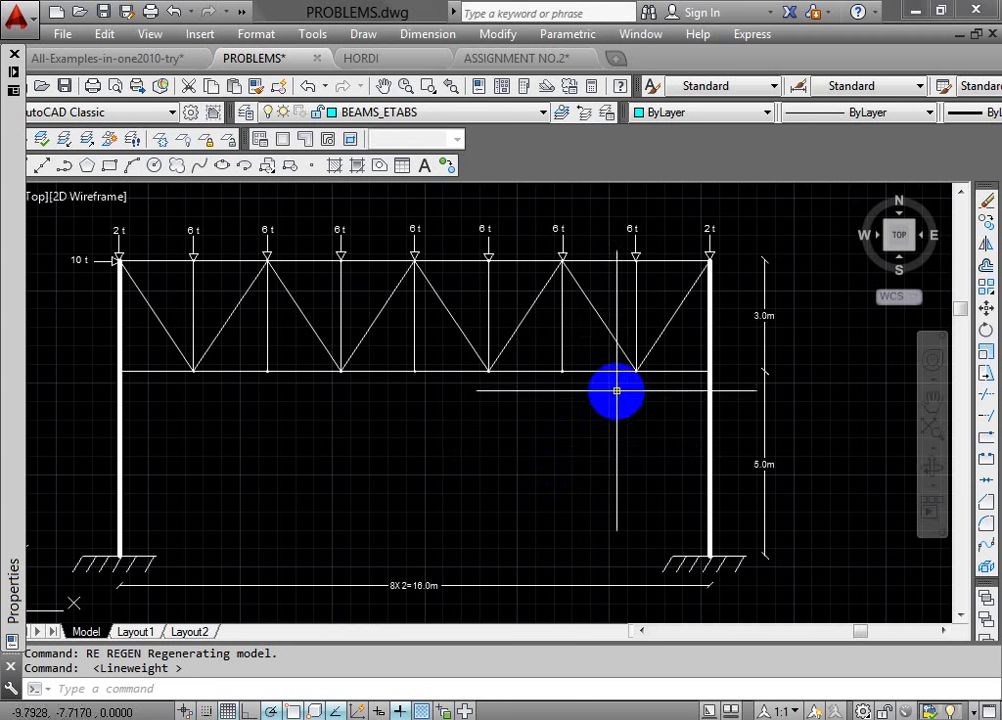
scroll(440, 599, up, 2)
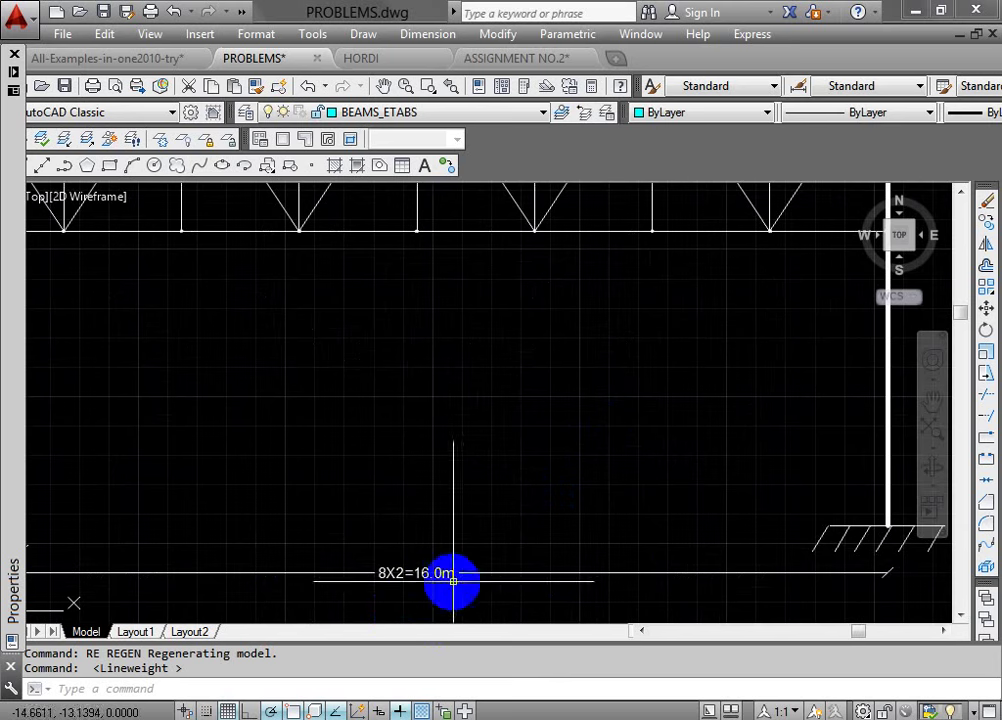
scroll(455, 510, down, 2)
Step: Examine the roof bracing plan above the truss frame and compare it with the frame and side elevations
scroll(446, 508, down, 5)
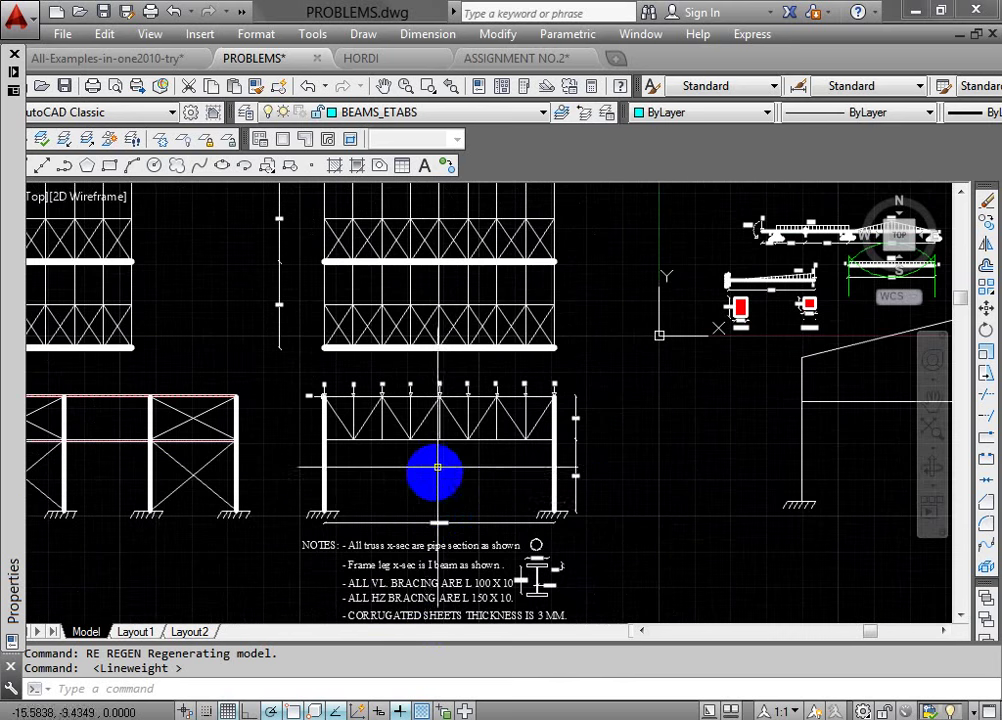
scroll(489, 242, down, 3)
scroll(492, 225, up, 4)
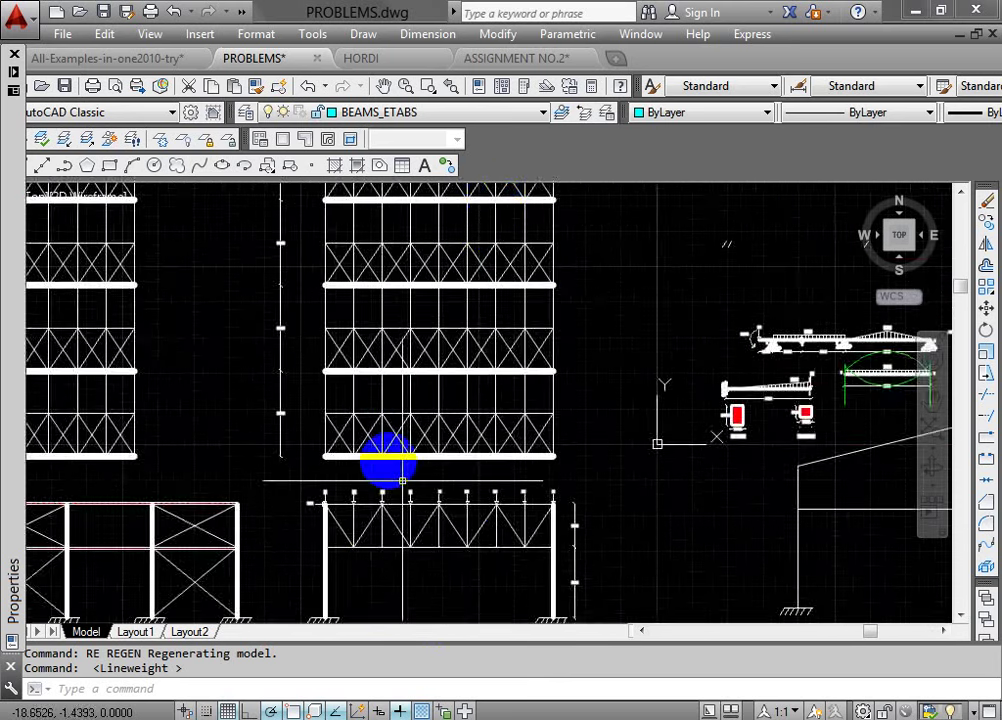
scroll(440, 480, up, 2)
scroll(560, 510, up, 2)
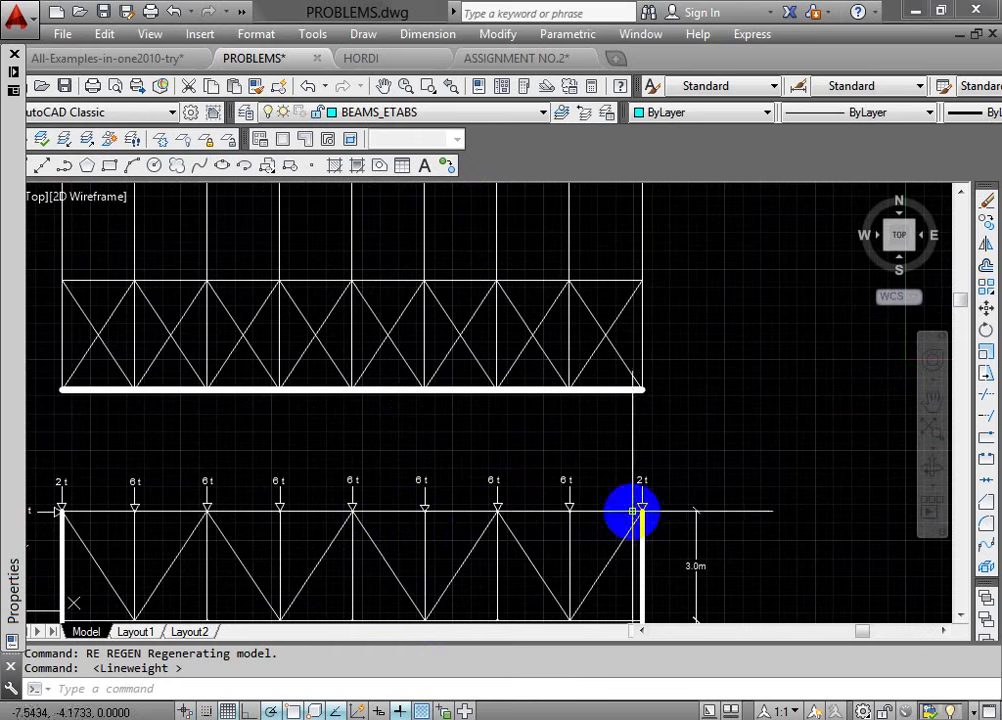
scroll(440, 522, down, 3)
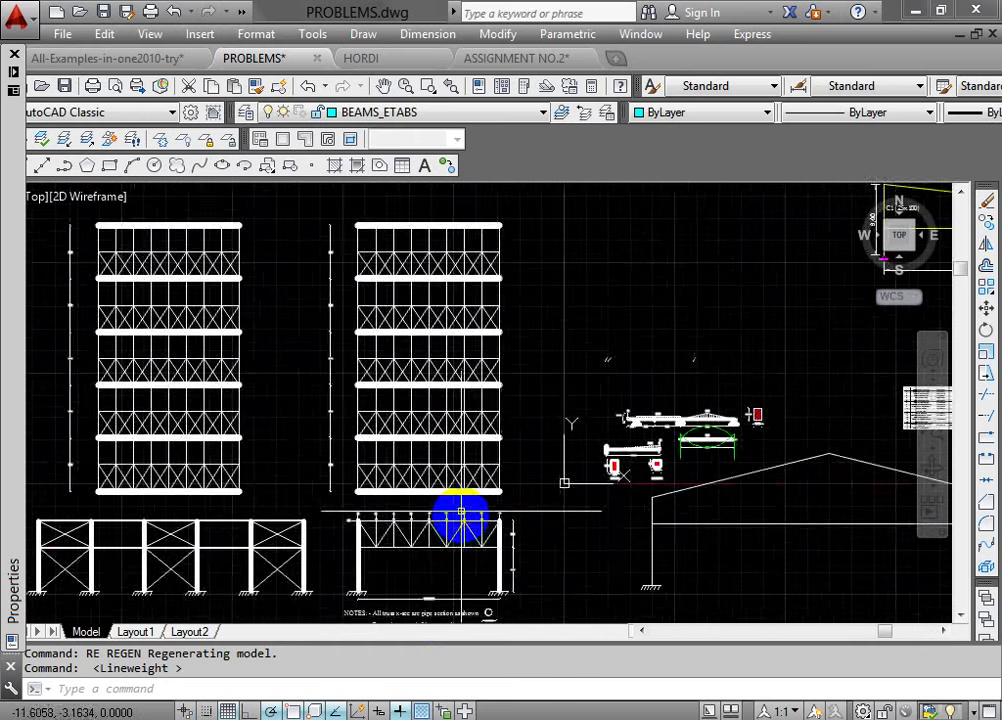
scroll(420, 443, up, 3)
scroll(505, 351, down, 3)
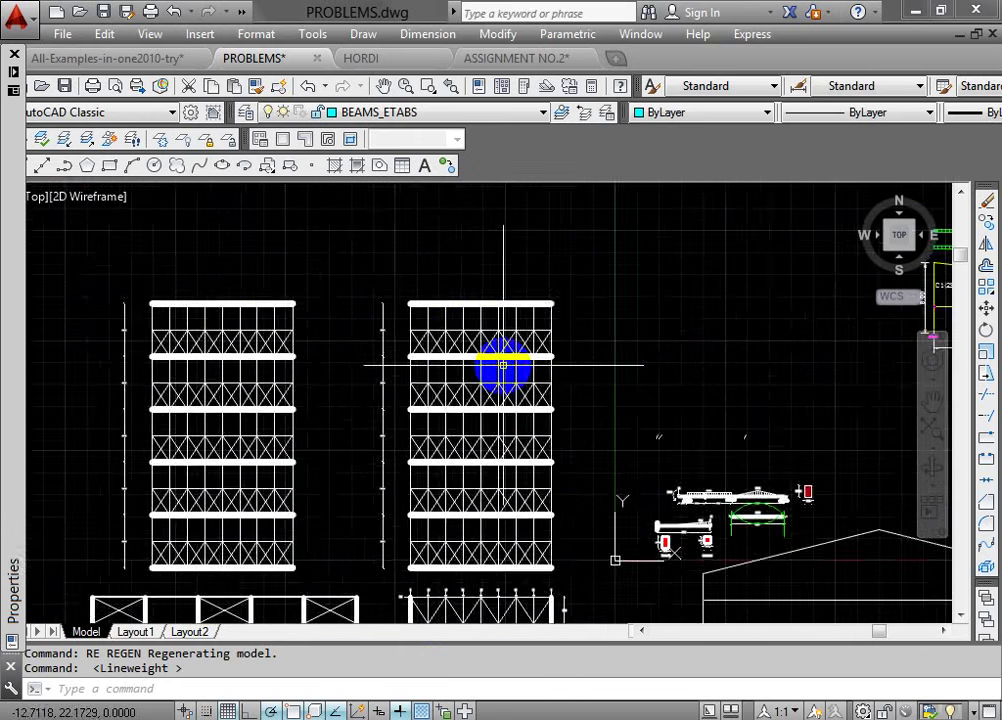
scroll(497, 520, up, 3)
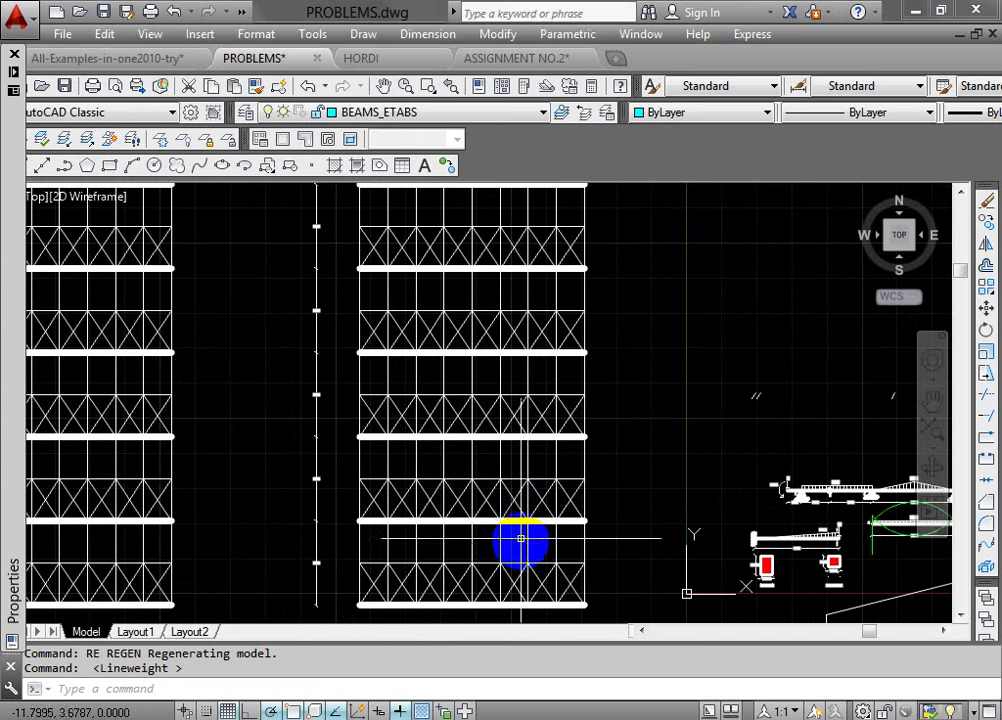
scroll(543, 465, down, 3)
scroll(563, 580, up, 2)
scroll(565, 580, up, 2)
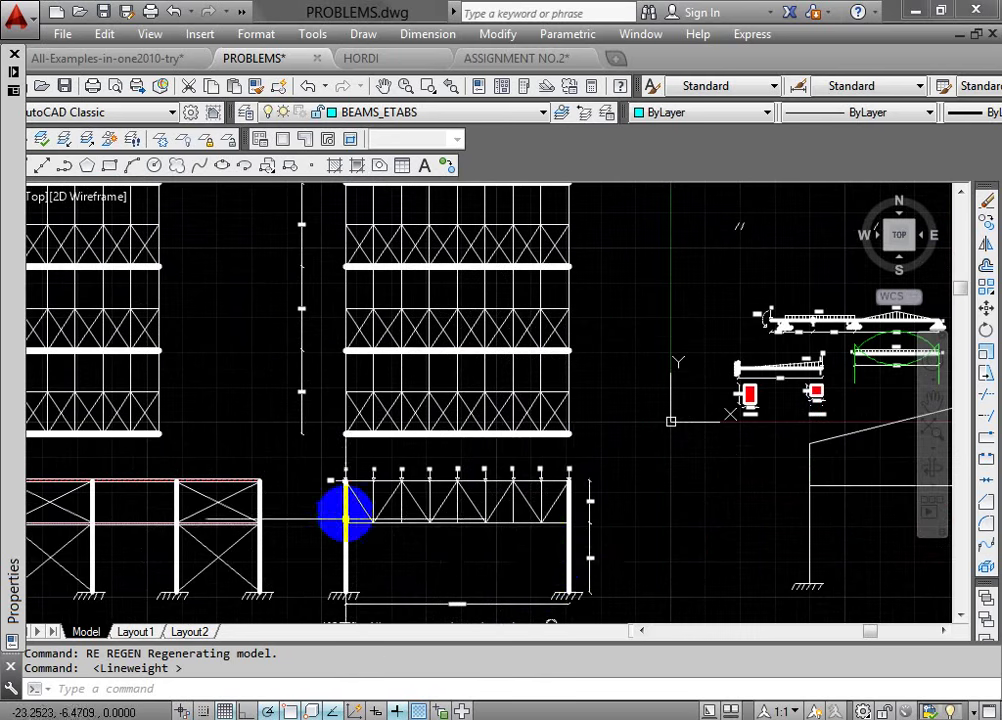
Step: Examine the frame spacing dimensions alongside the bracing plan above the truss frame elevation
scroll(350, 440, up, 3)
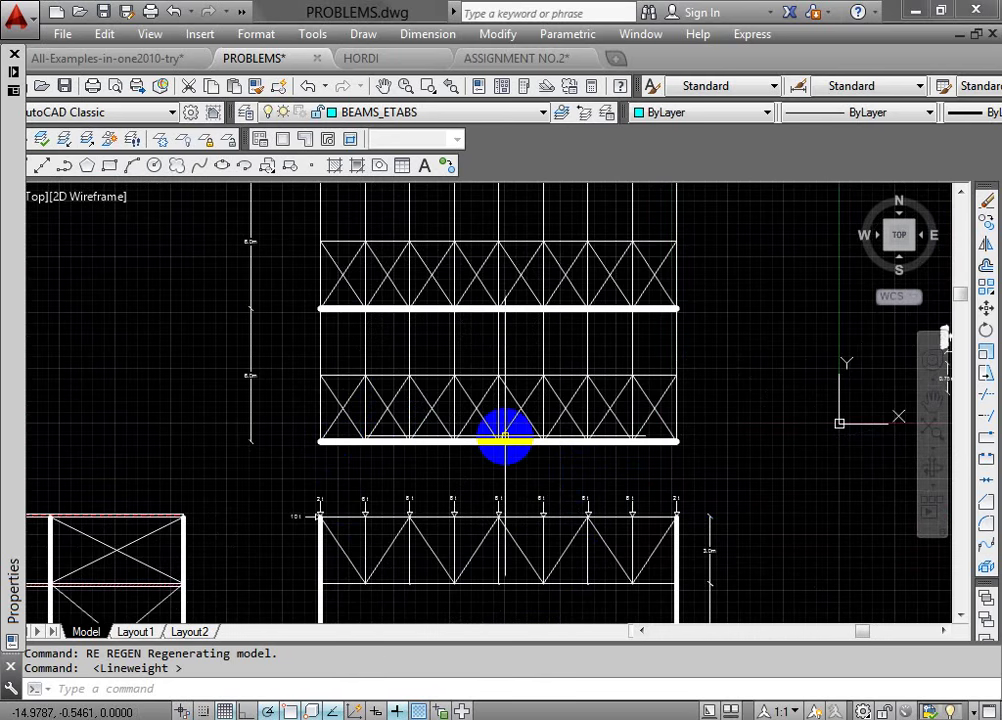
scroll(463, 440, down, 3)
scroll(349, 409, up, 6)
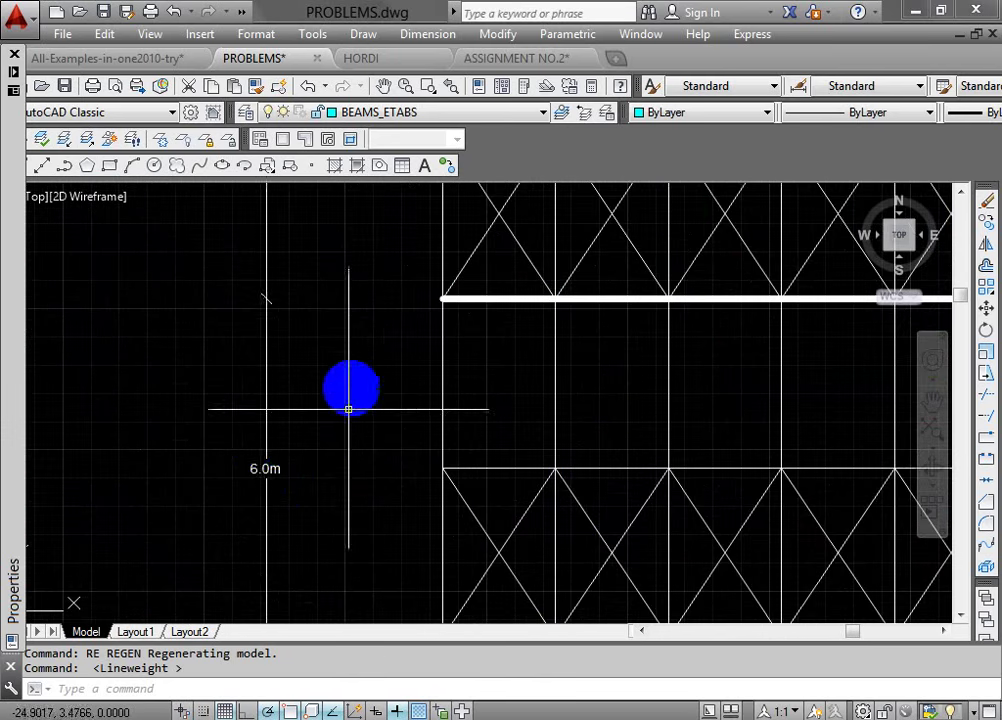
scroll(275, 425, down, 5)
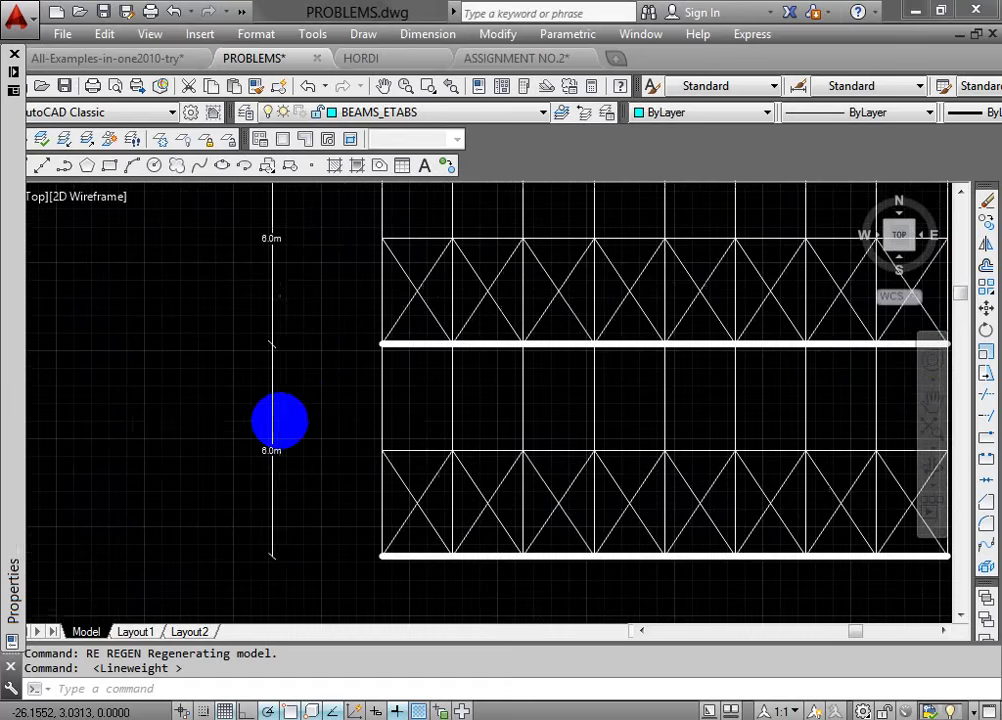
scroll(335, 285, up, 2)
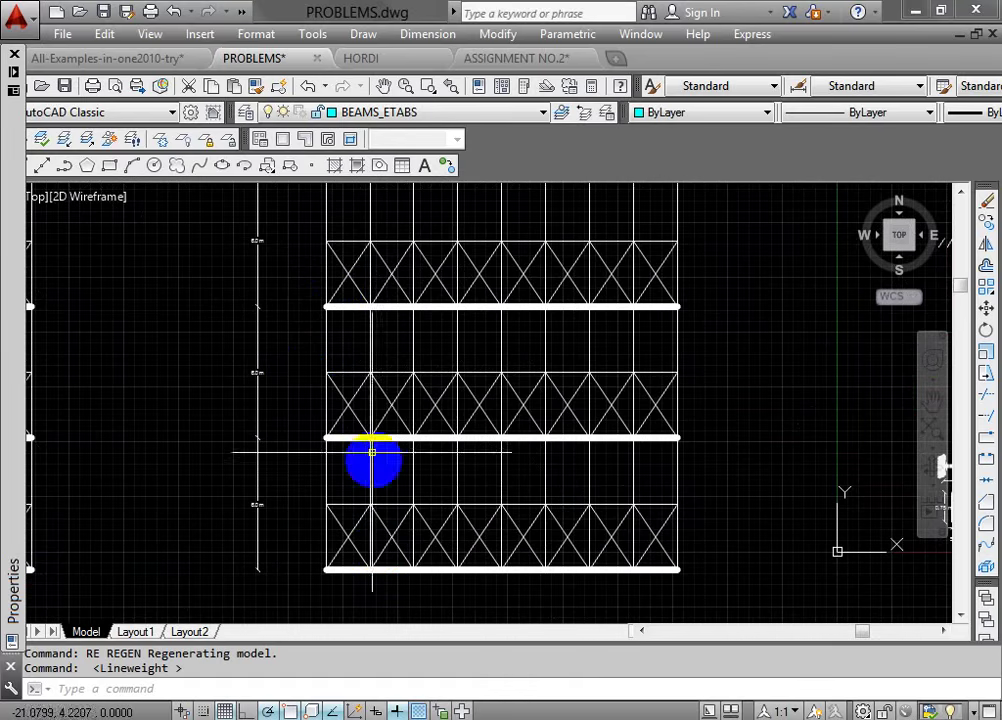
scroll(385, 290, down, 2)
scroll(398, 250, down, 3)
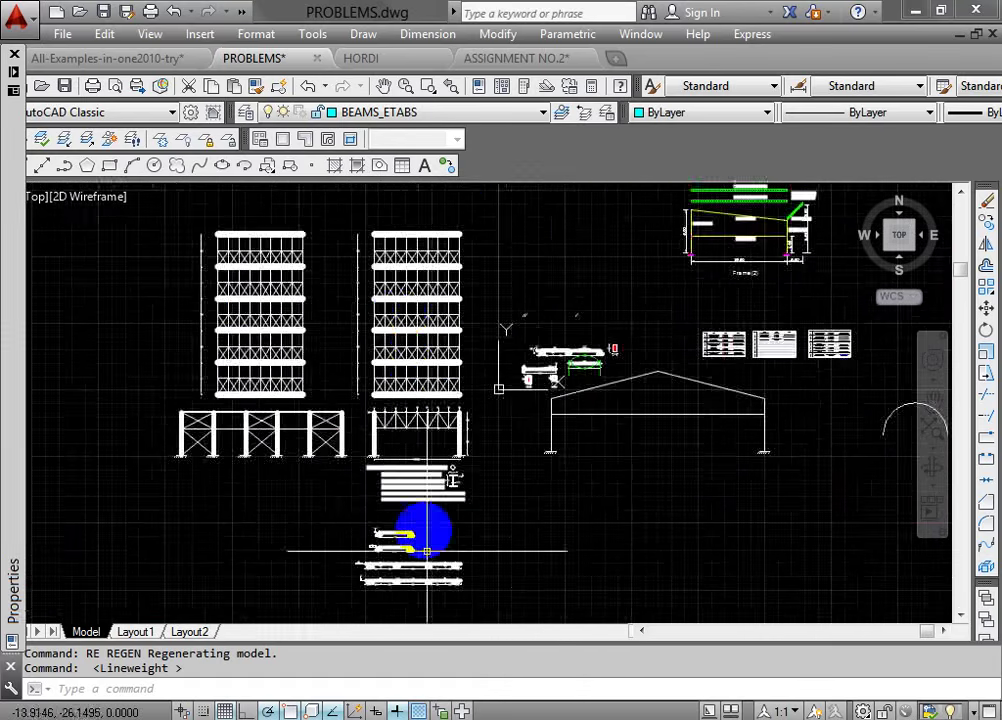
Step: Examine the section notes below the truss frame, and check the bracing plan's bays and dimension line from end to end
scroll(490, 435, up, 3)
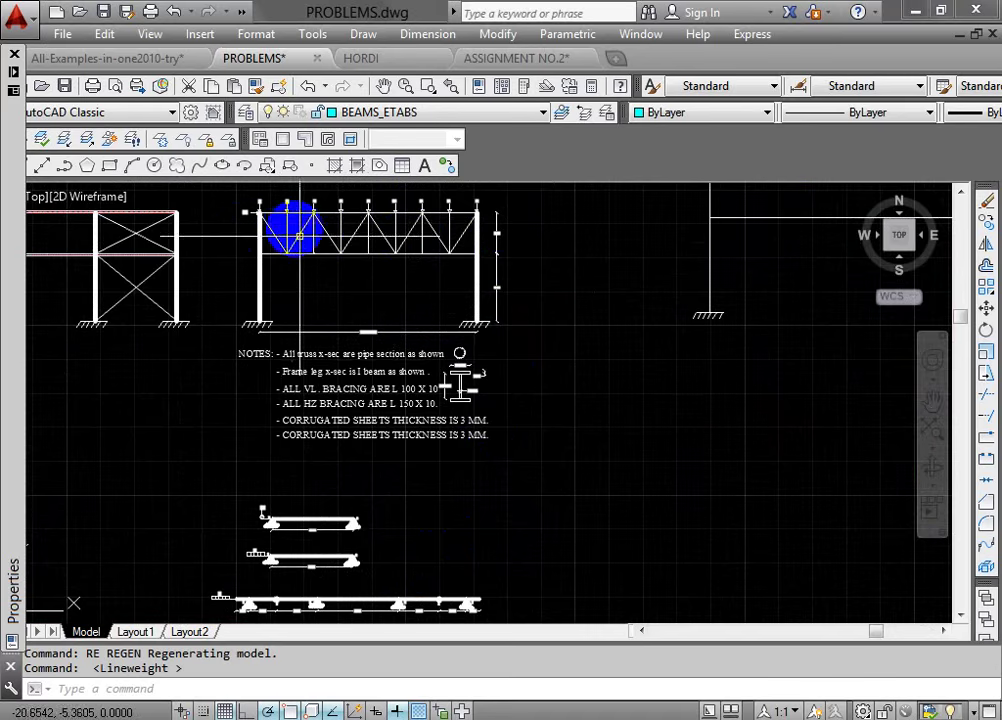
scroll(459, 481, down, 2)
scroll(521, 585, up, 1)
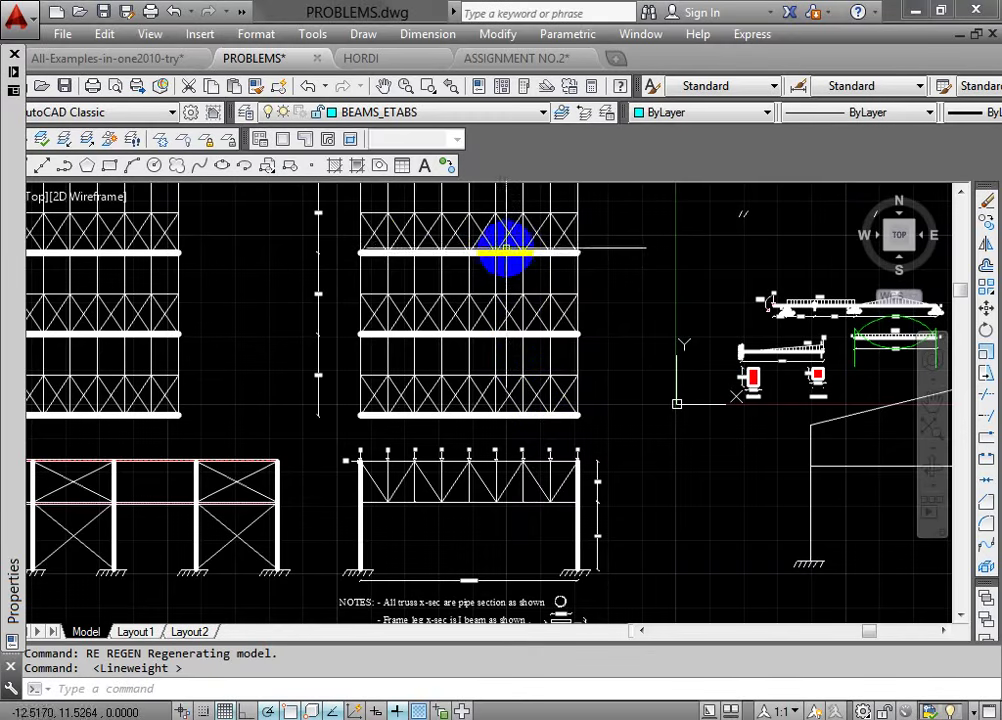
scroll(505, 387, down, 5)
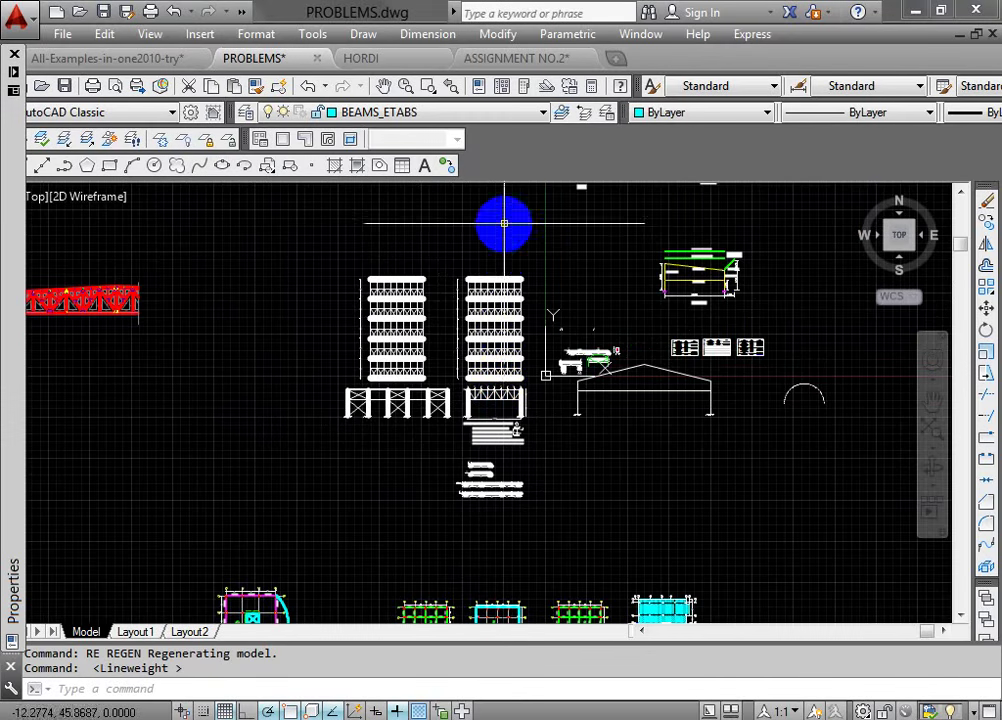
scroll(470, 380, up, 5)
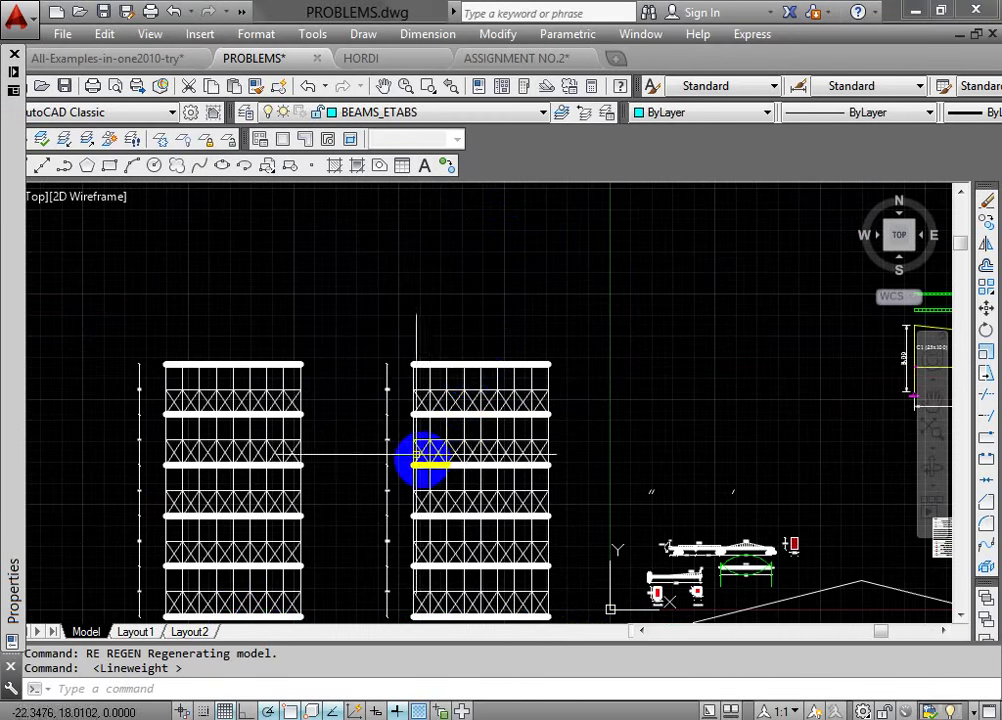
scroll(405, 425, up, 4)
scroll(376, 362, up, 3)
scroll(371, 351, down, 8)
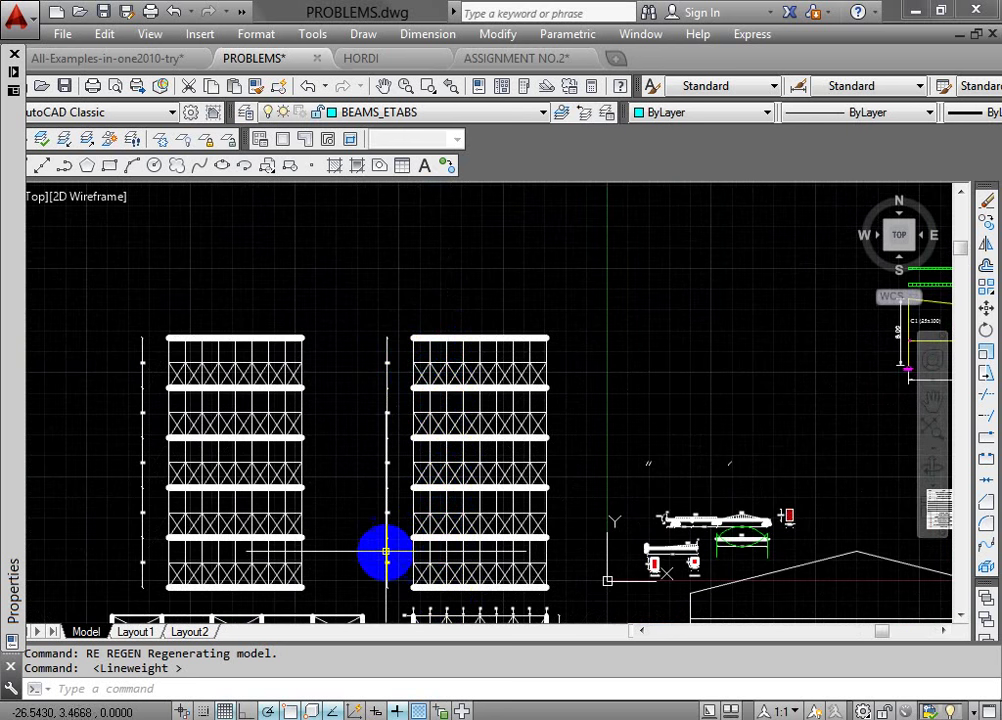
mouse_move(386, 550)
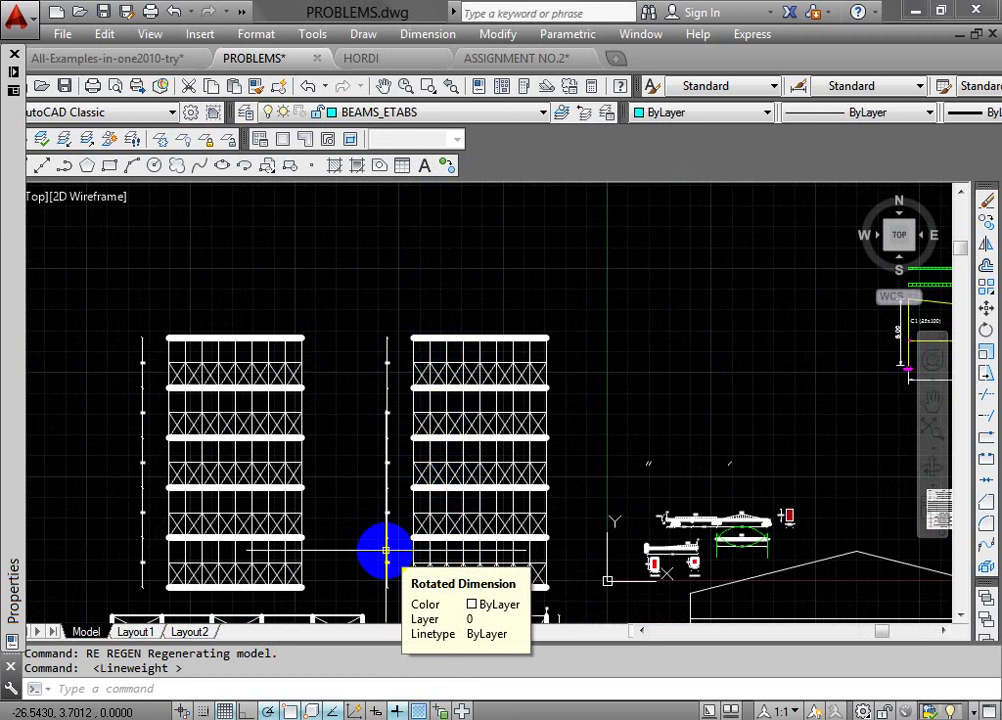
scroll(500, 472, down, 4)
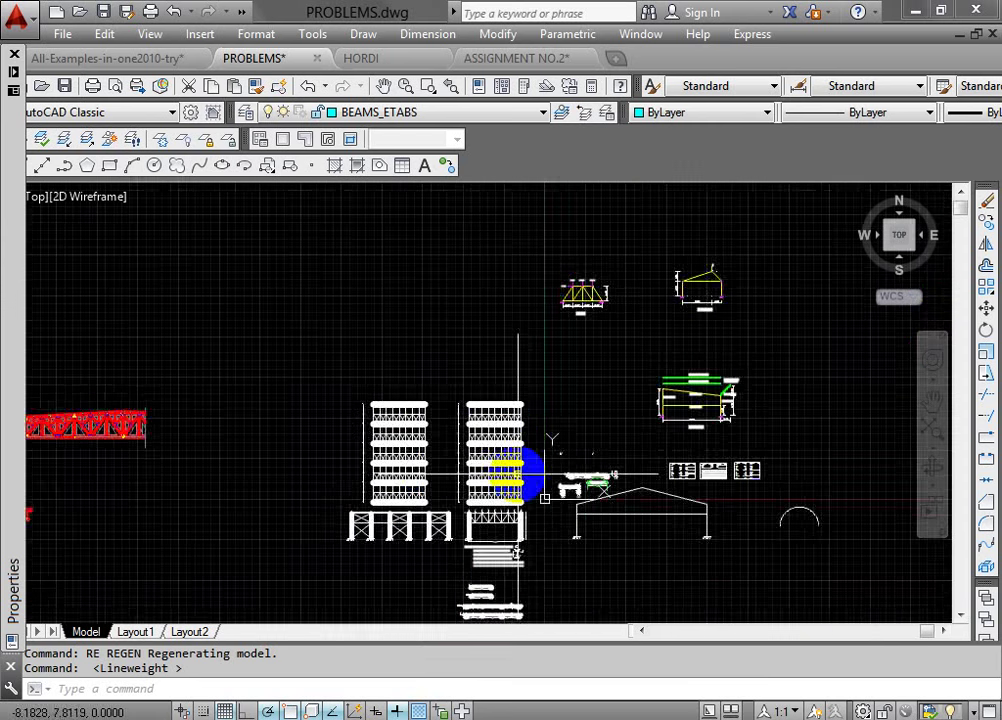
Step: Examine the cross-bracing between neighbouring frames in the bracing plan and relate it to the truss frame elevation below
scroll(470, 490, up, 5)
scroll(445, 465, up, 1)
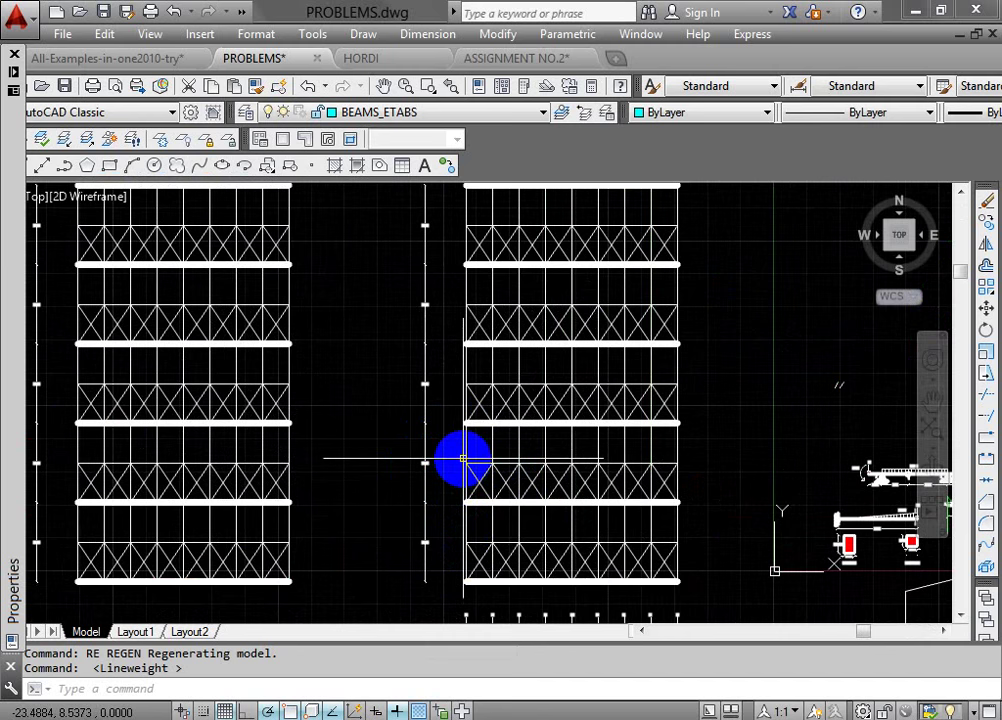
scroll(494, 528, down, 5)
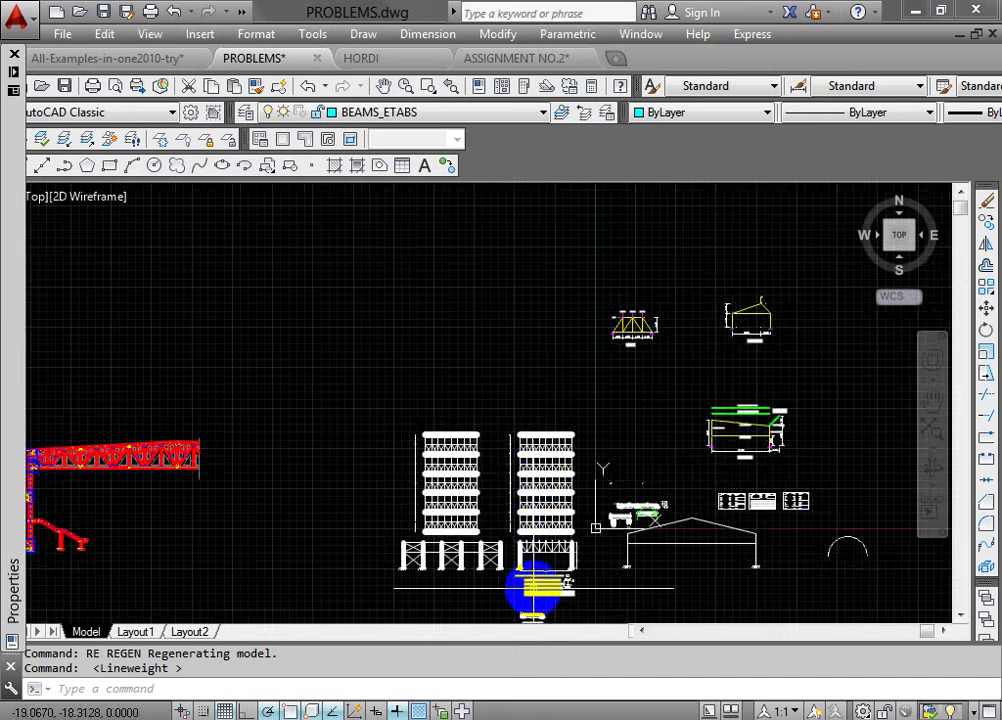
scroll(600, 500, up, 5)
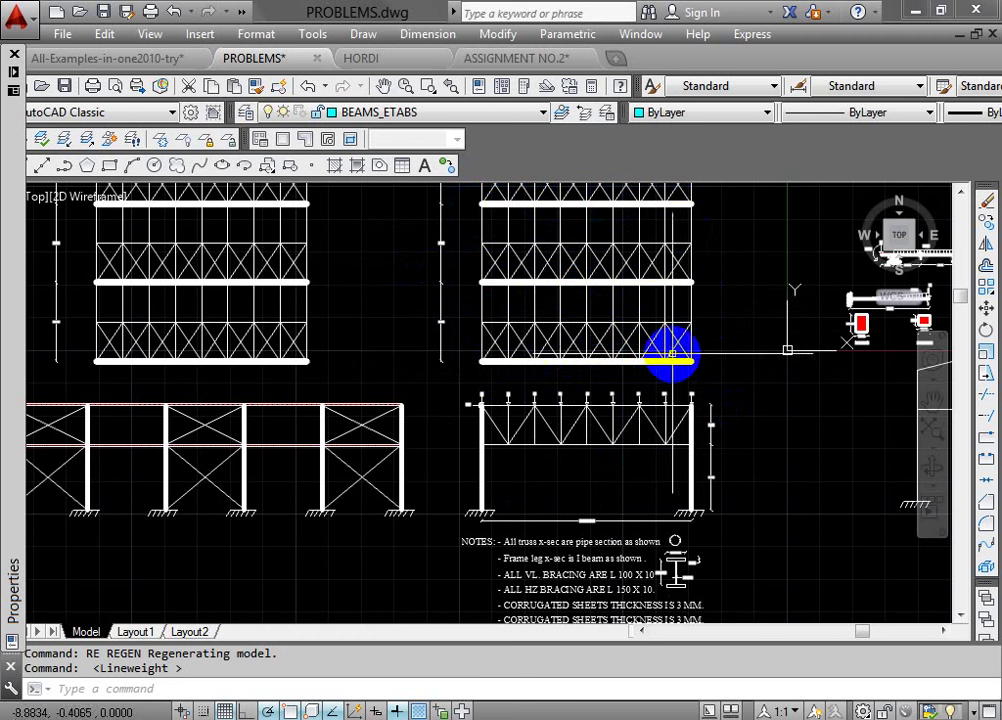
mouse_move(684, 347)
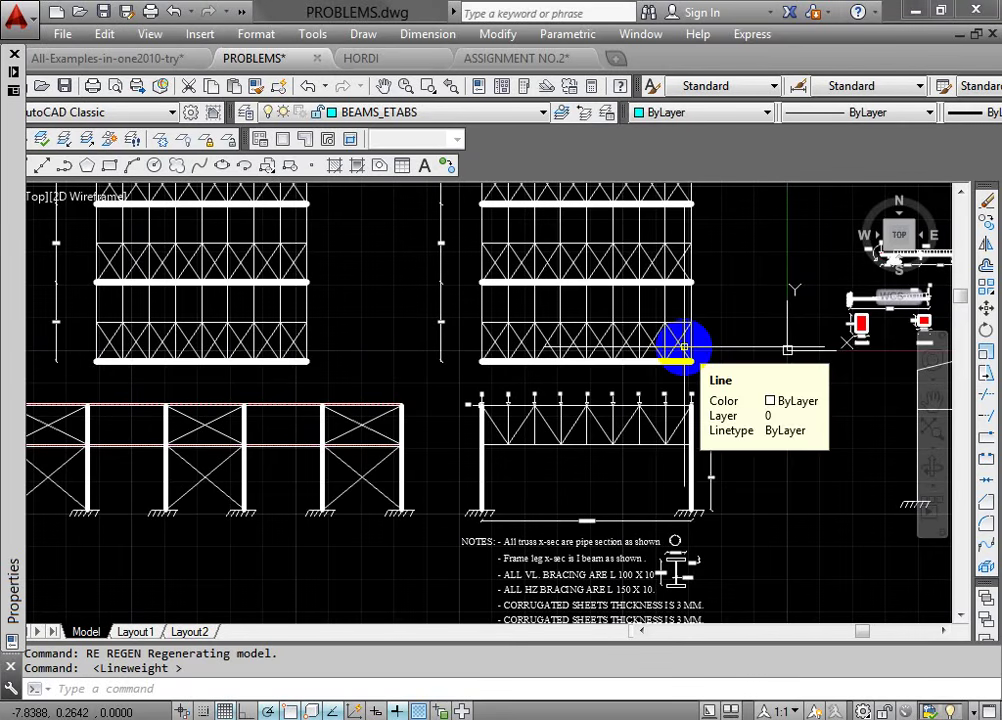
scroll(790, 315, down, 3)
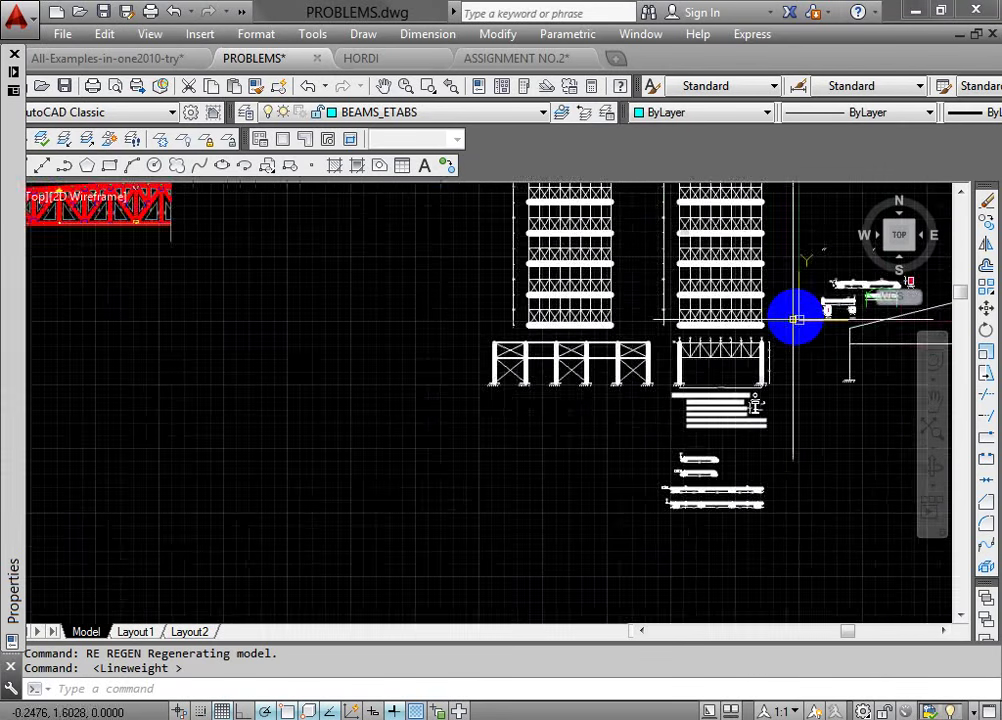
scroll(797, 319, up, 5)
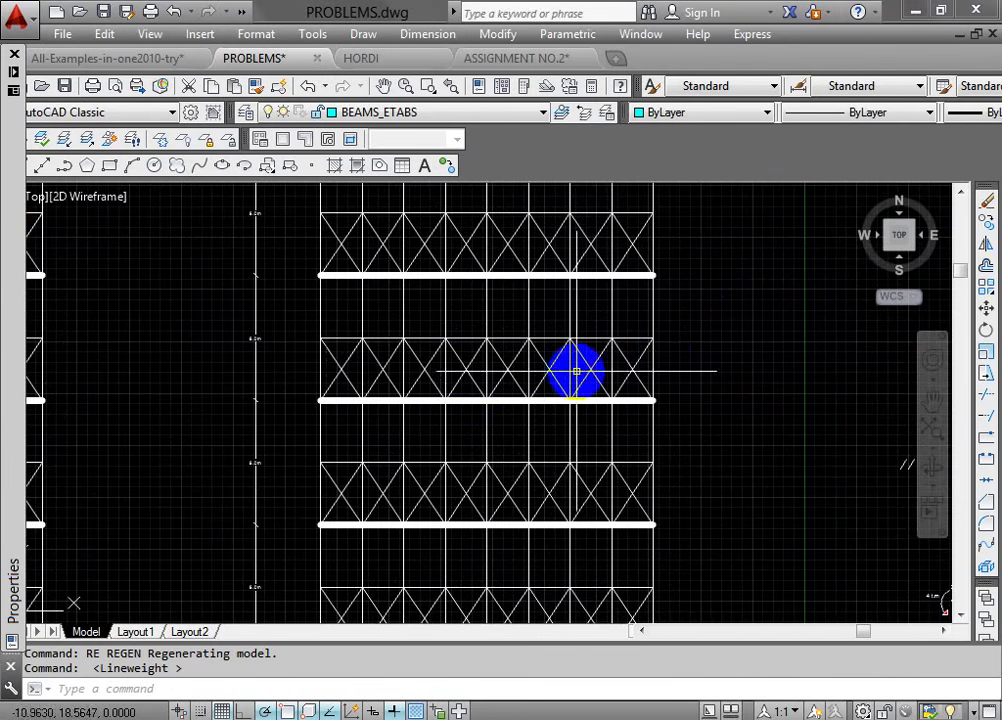
scroll(557, 342, down, 2)
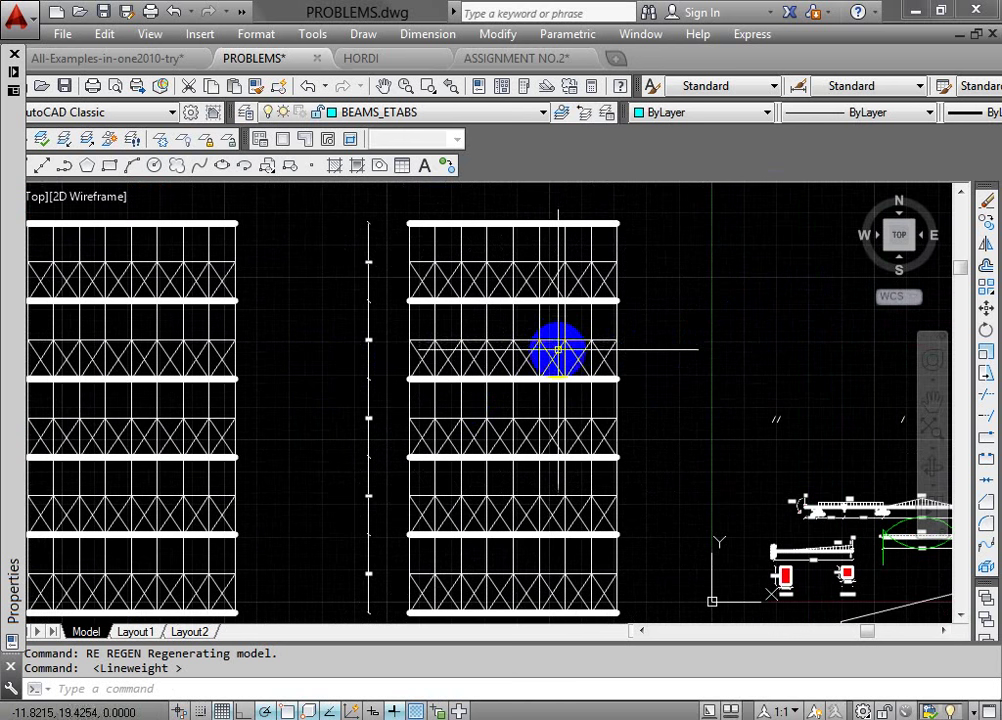
scroll(540, 485, down, 3)
scroll(523, 518, up, 3)
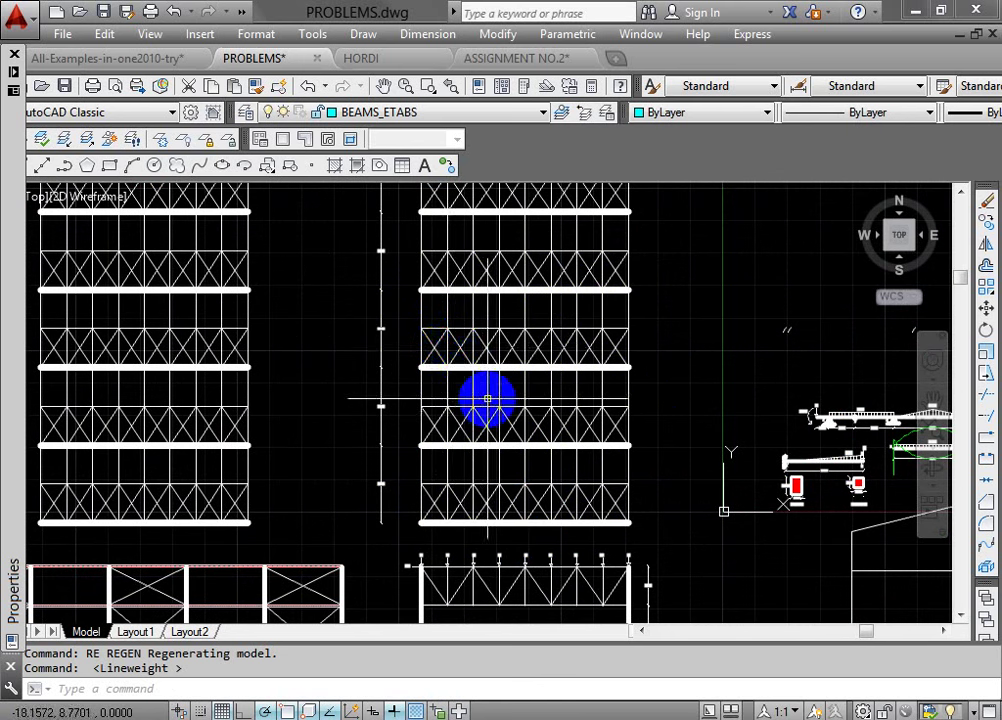
scroll(498, 385, down, 2)
scroll(498, 385, up, 2)
scroll(593, 391, down, 2)
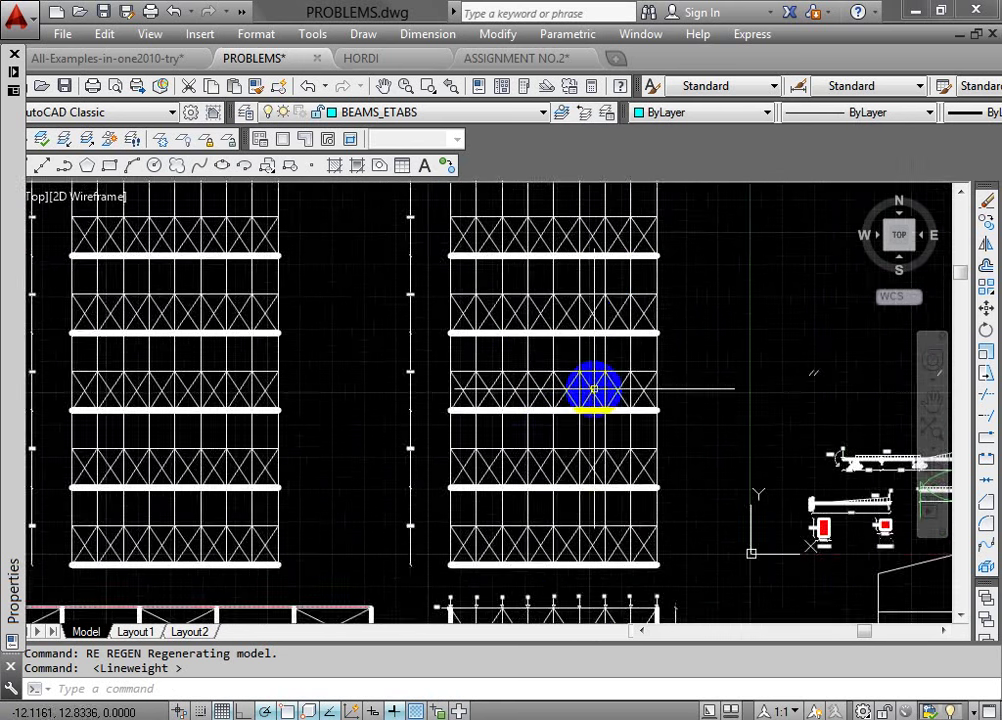
Step: Select the bottom chord of the truss frame elevation to identify it, and clear the selection
scroll(617, 530, up, 5)
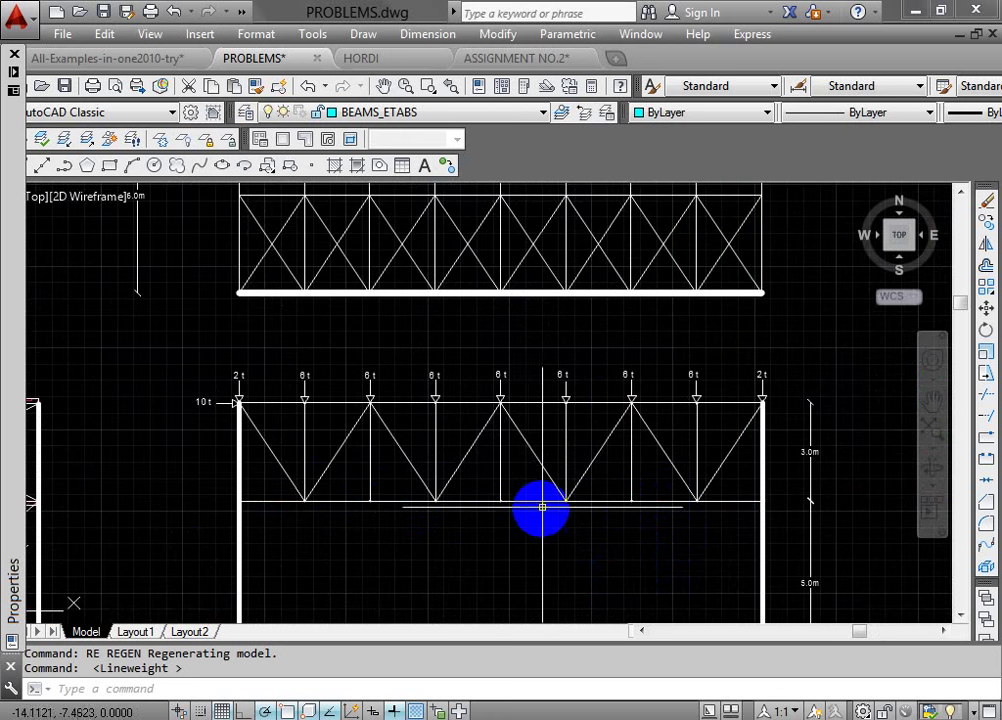
click(488, 491)
click(461, 529)
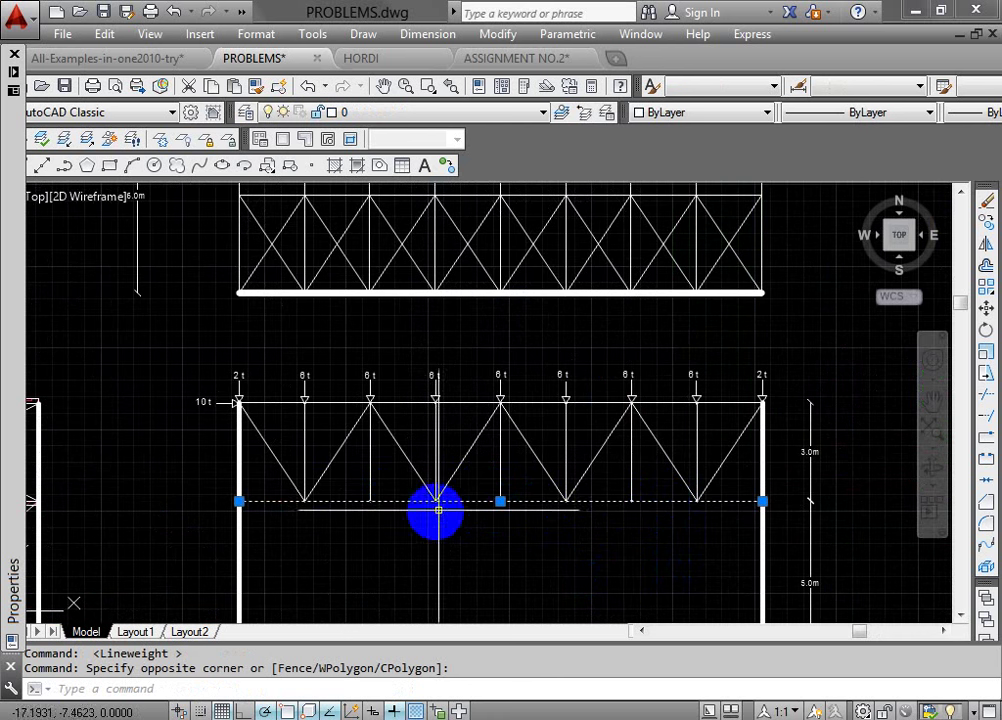
key(Escape)
Step: Compare both bracing plans with the side elevation and the truss frame elevation, including the frame's joint loads
scroll(489, 495, down, 3)
scroll(340, 398, up, 3)
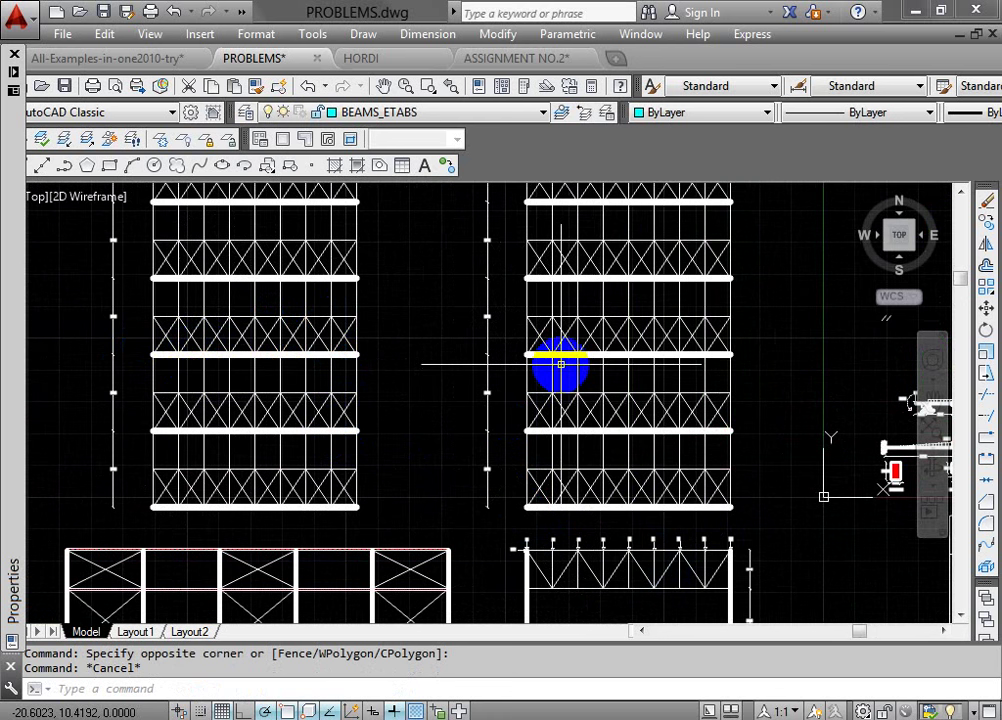
scroll(481, 467, down, 4)
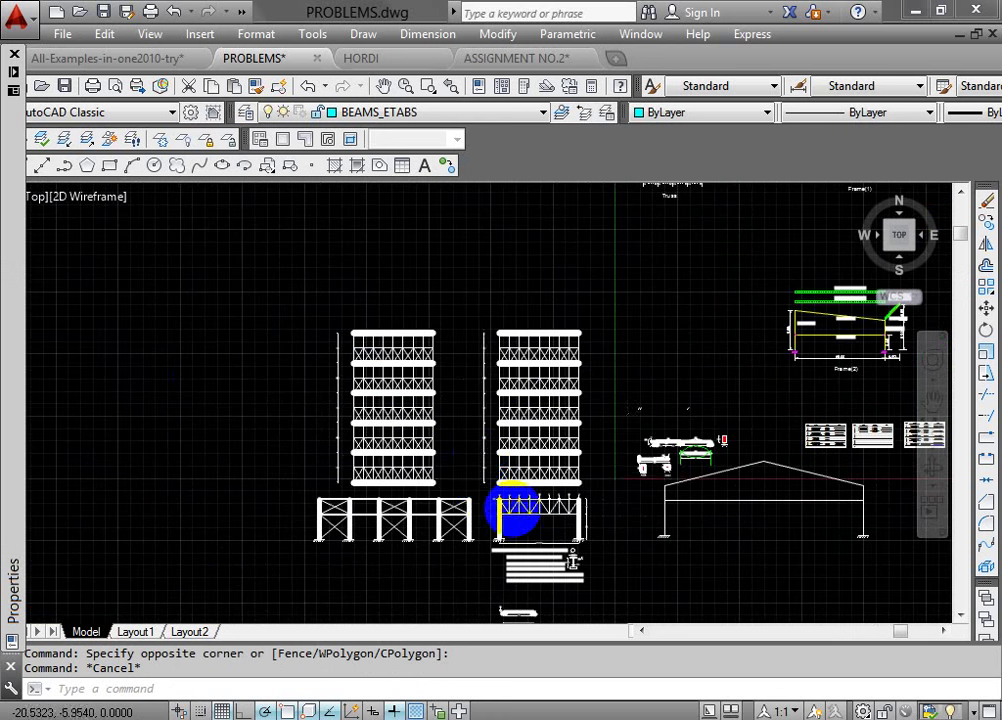
scroll(512, 510, up, 2)
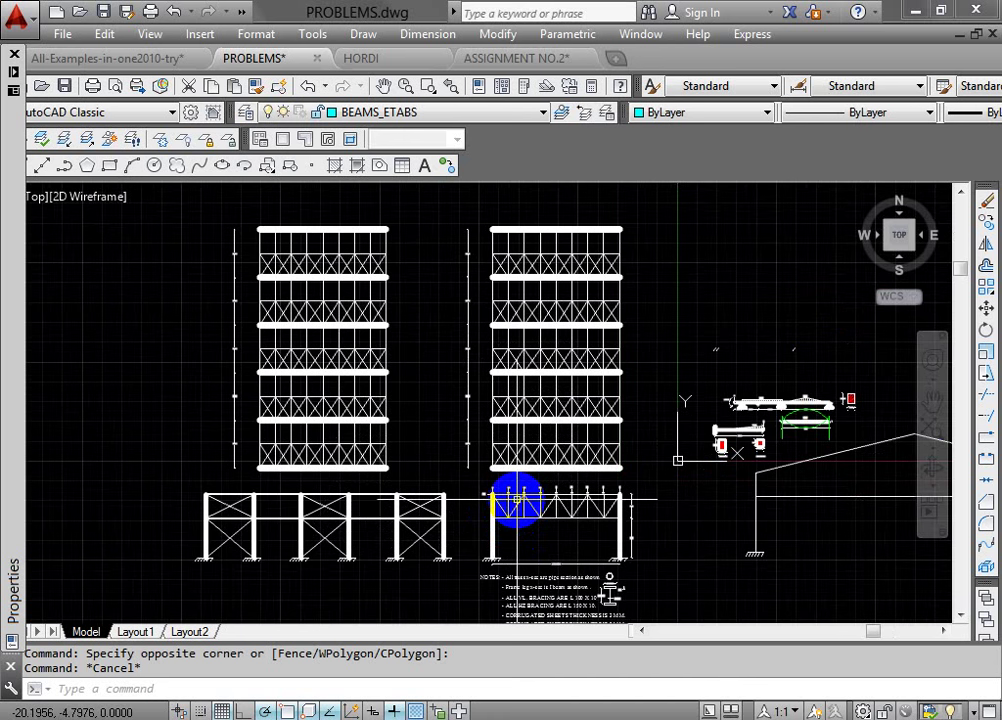
scroll(434, 521, up, 4)
scroll(519, 484, down, 2)
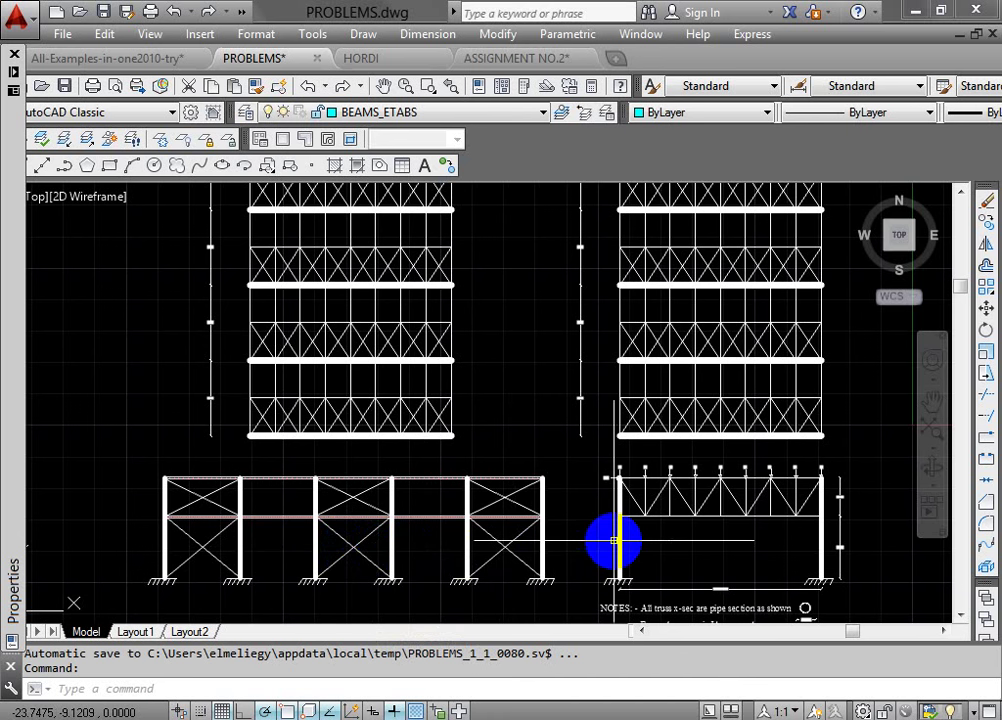
scroll(533, 523, down, 2)
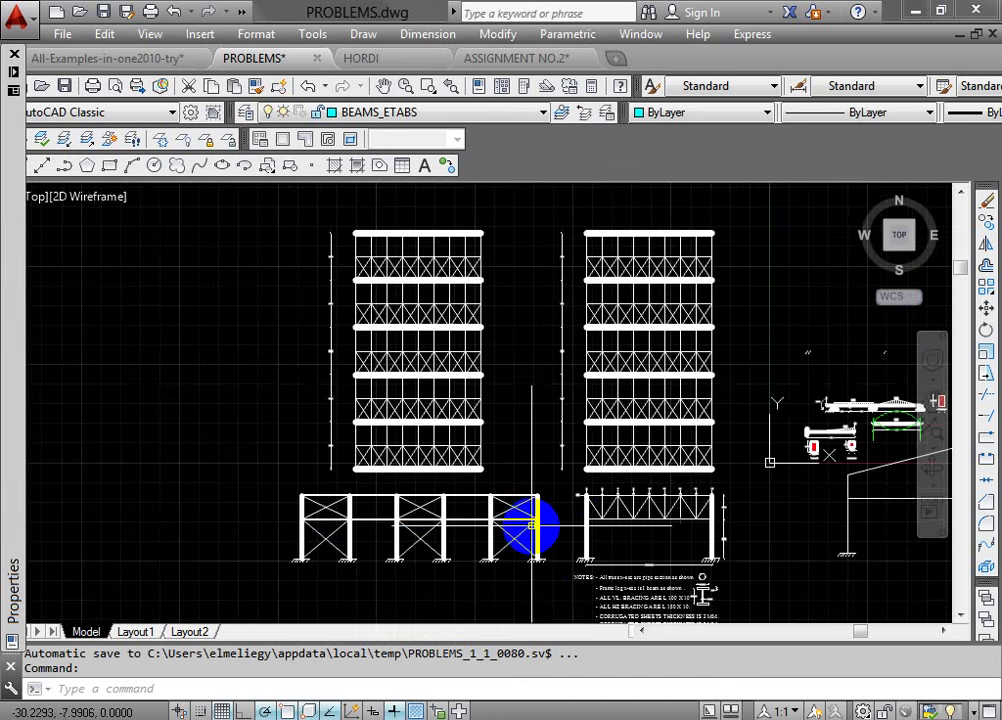
scroll(535, 518, up, 2)
scroll(537, 514, down, 1)
scroll(539, 513, up, 2)
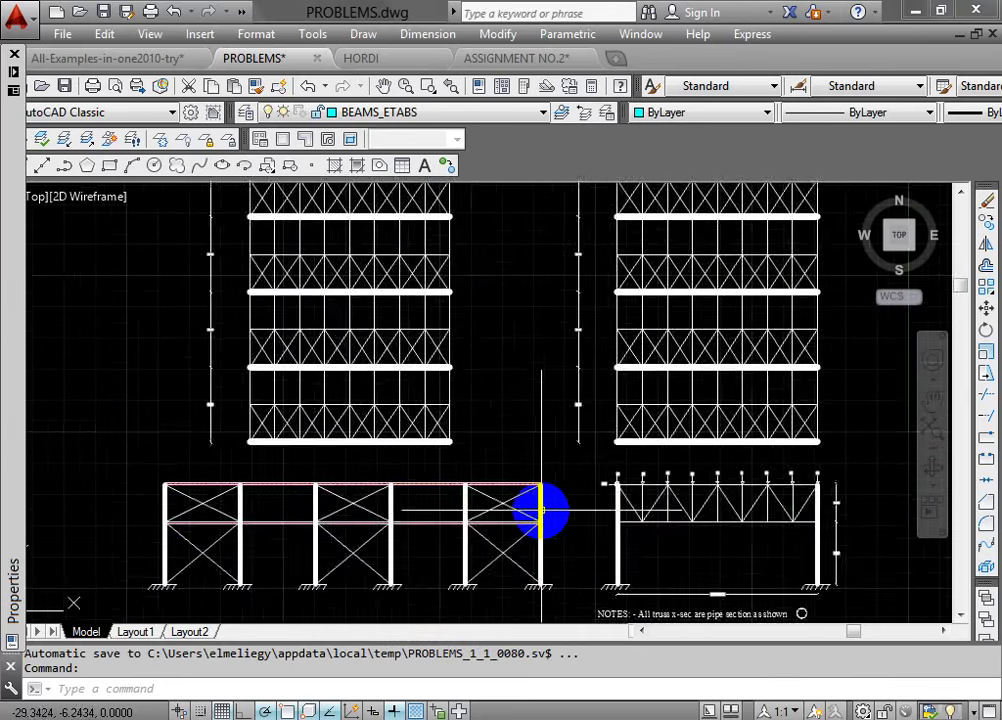
scroll(649, 530, up, 4)
scroll(727, 541, down, 3)
scroll(766, 528, up, 5)
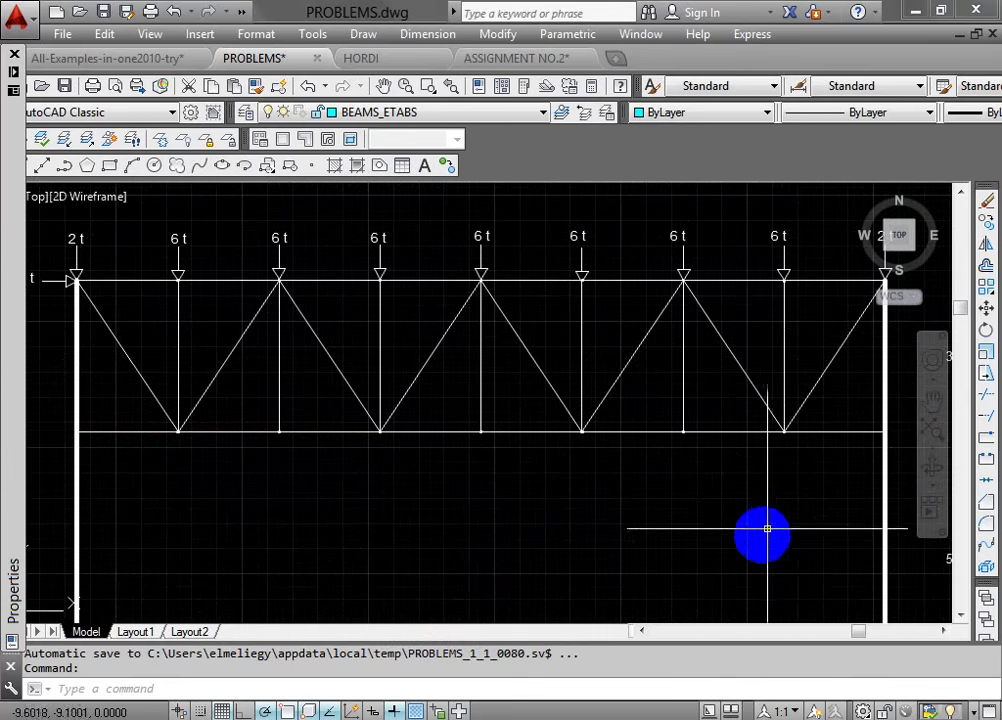
Step: Highlight the side elevation's two longitudinal members, and add its lower columns, supports and bracing to the selection
scroll(766, 528, down, 5)
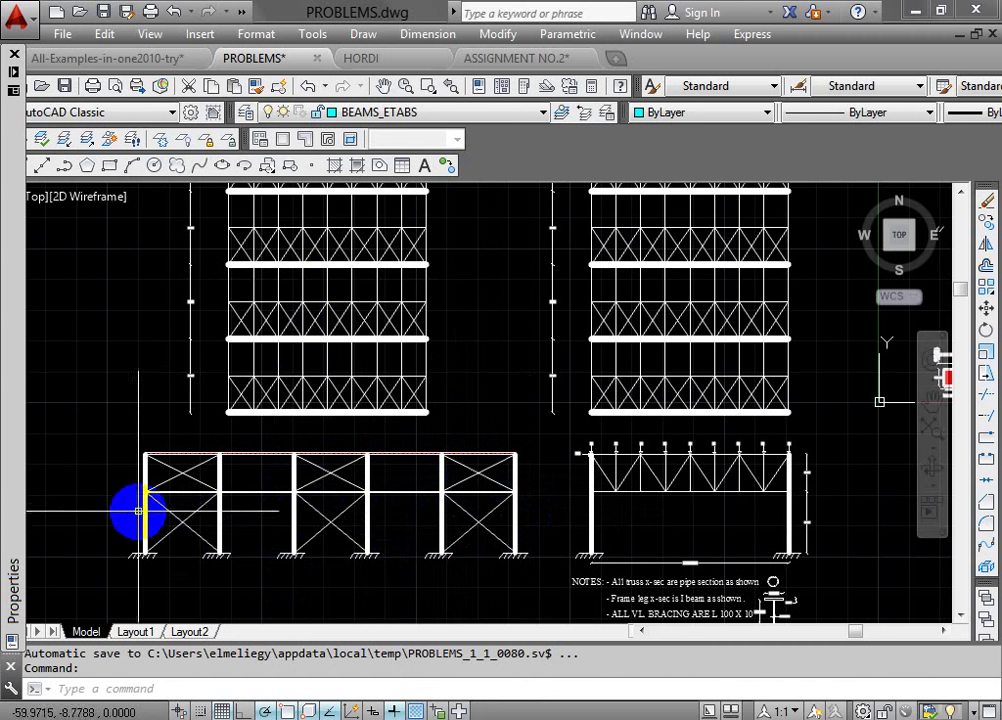
click(170, 491)
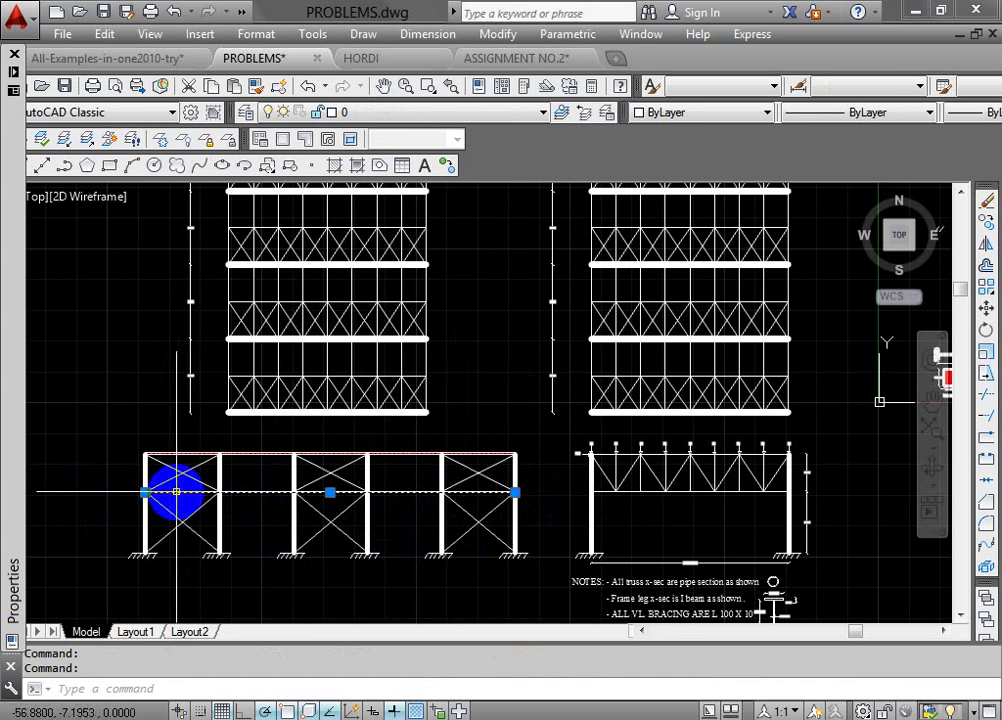
click(293, 454)
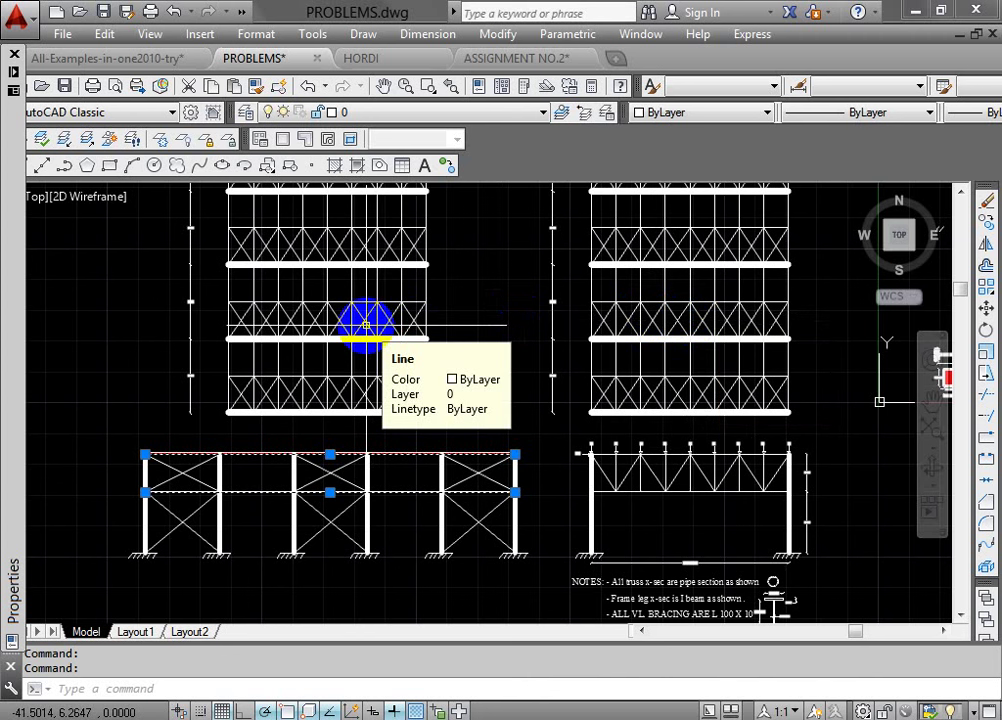
click(519, 598)
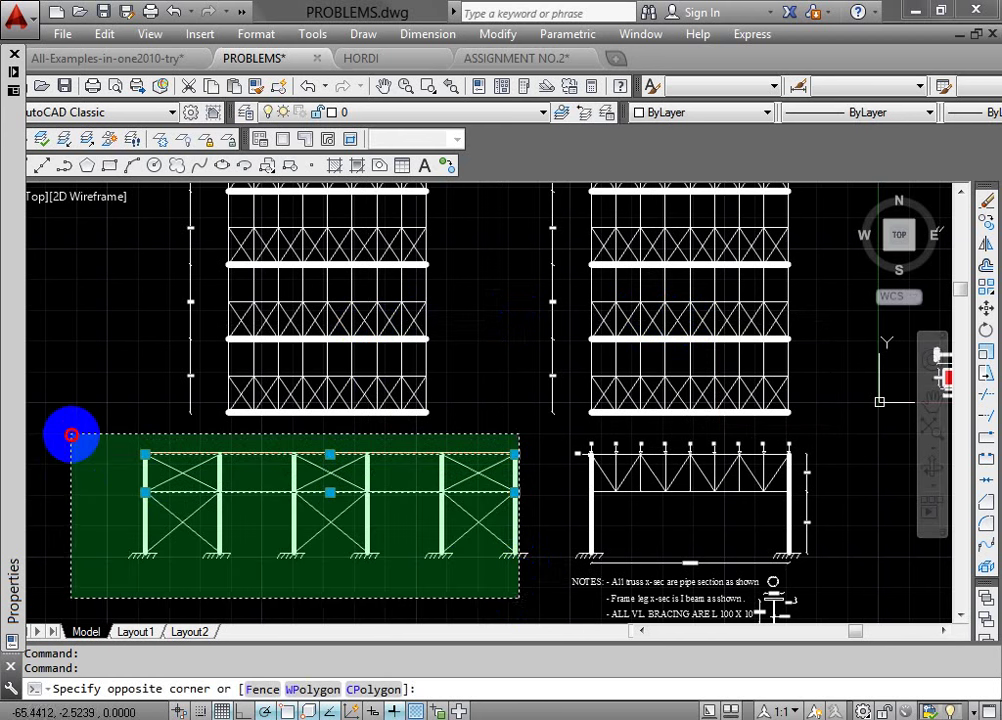
click(326, 541)
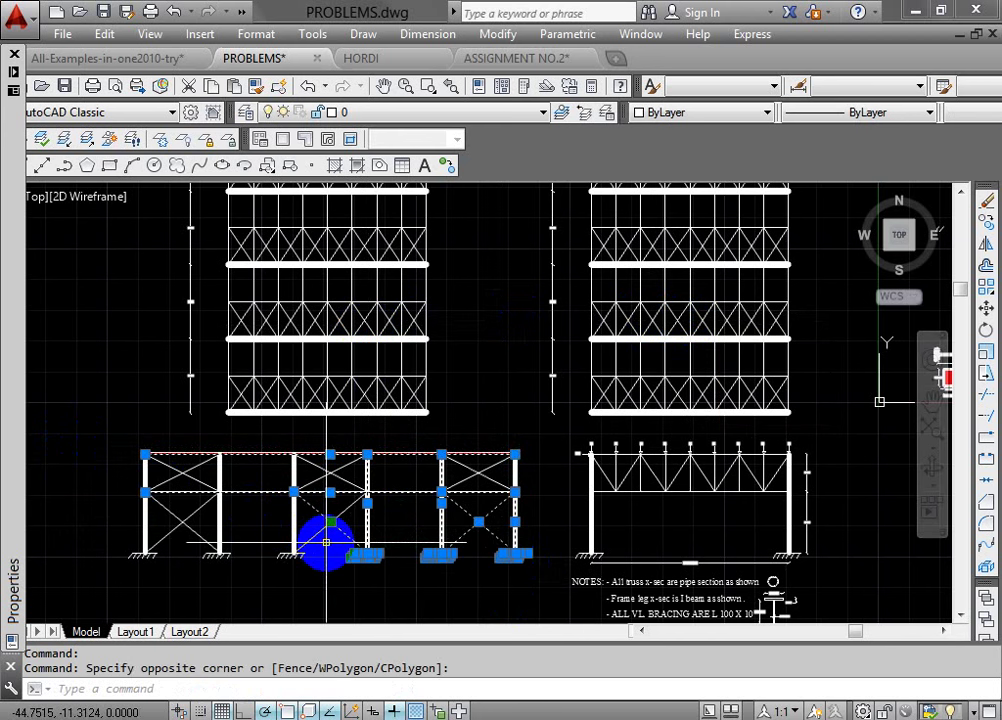
Step: Highlight the lower cross-bracing of the side elevation's last bay and the matching plan brace and longitudinal member, and clear the selection
key(Escape)
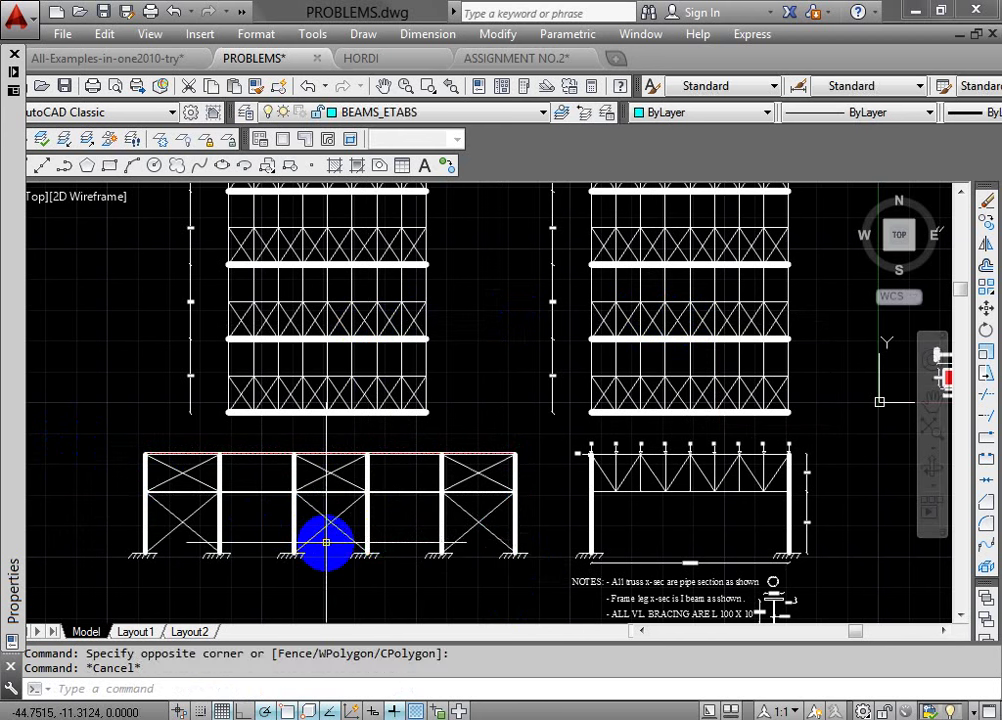
click(488, 537)
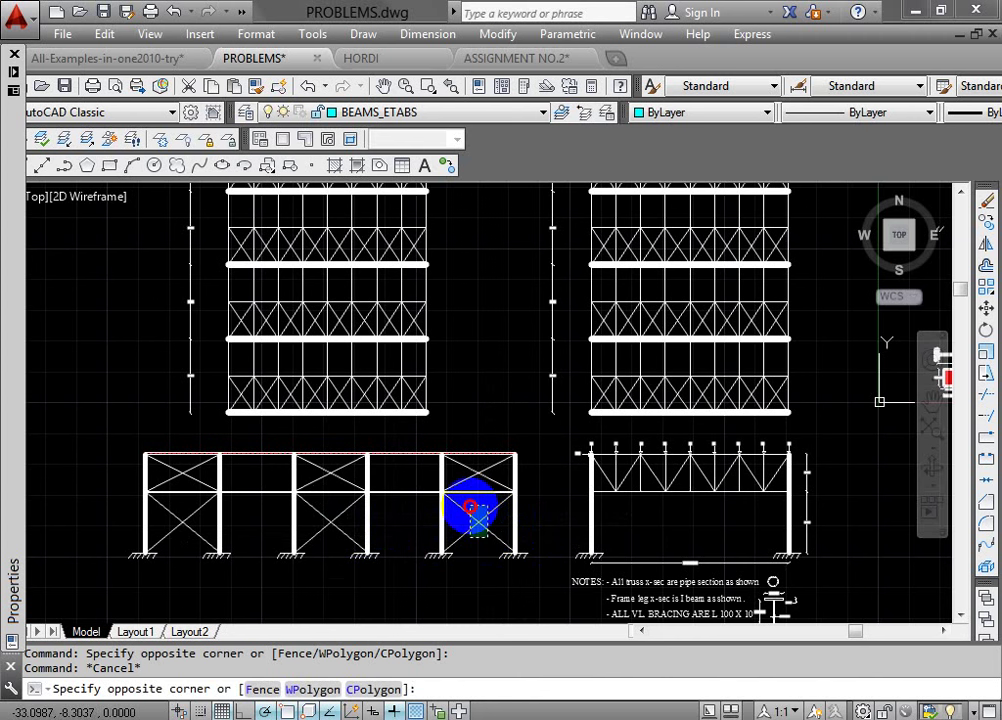
click(469, 506)
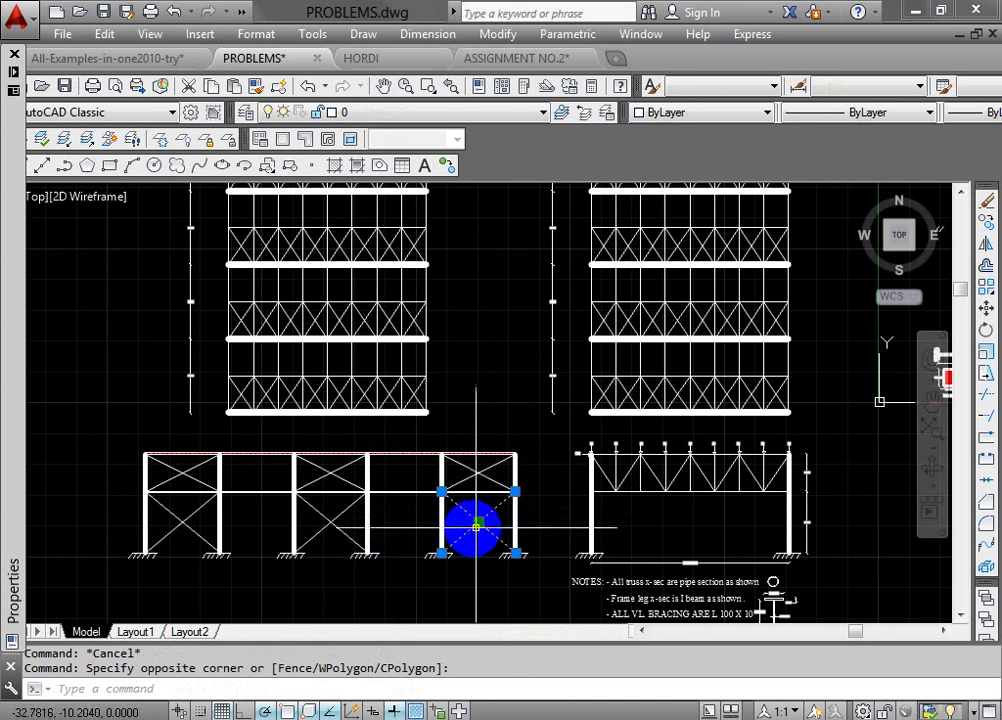
click(685, 376)
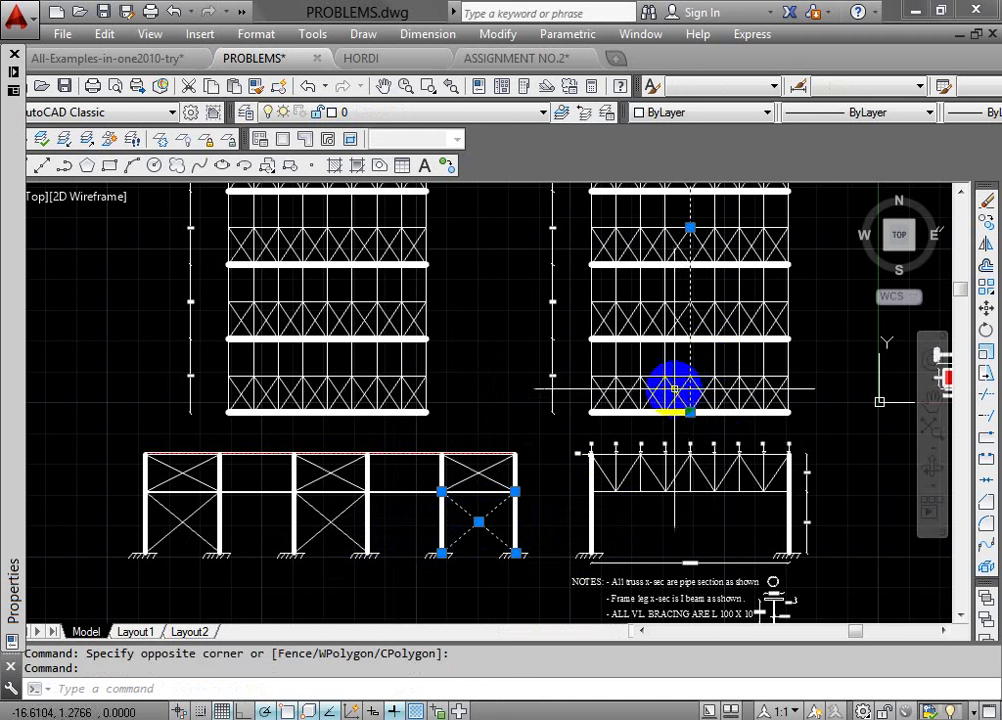
scroll(671, 385, up, 6)
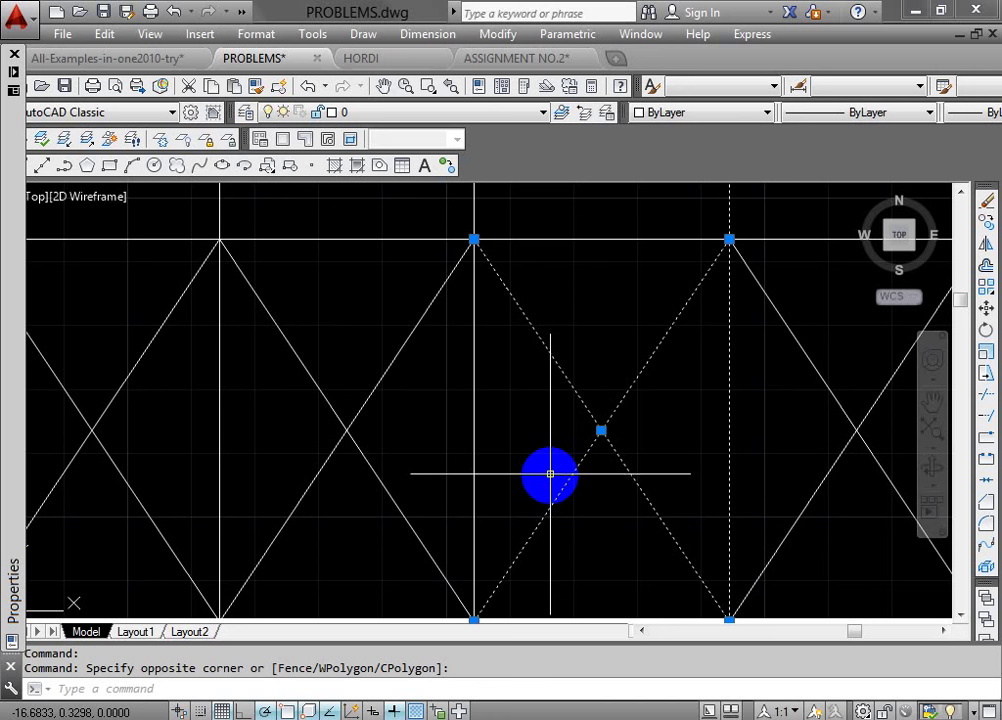
key(Escape)
scroll(647, 393, down, 5)
scroll(637, 369, down, 3)
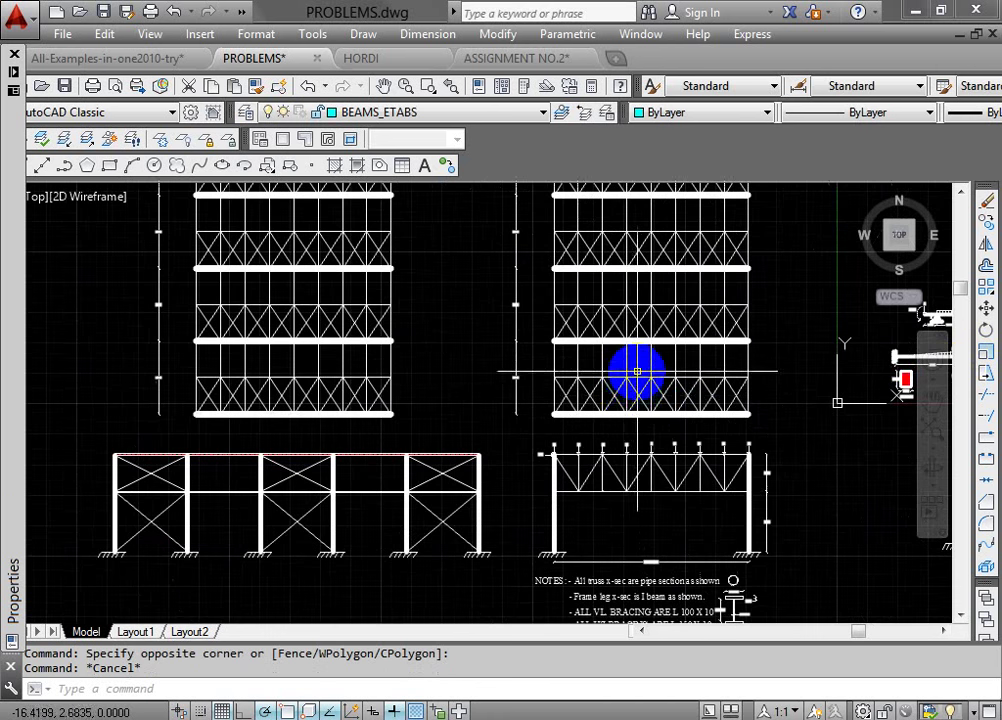
Step: Highlight the whole truss frame elevation with its loads and supports to relate it to the bracing plan, and clear the selection
scroll(636, 370, up, 1)
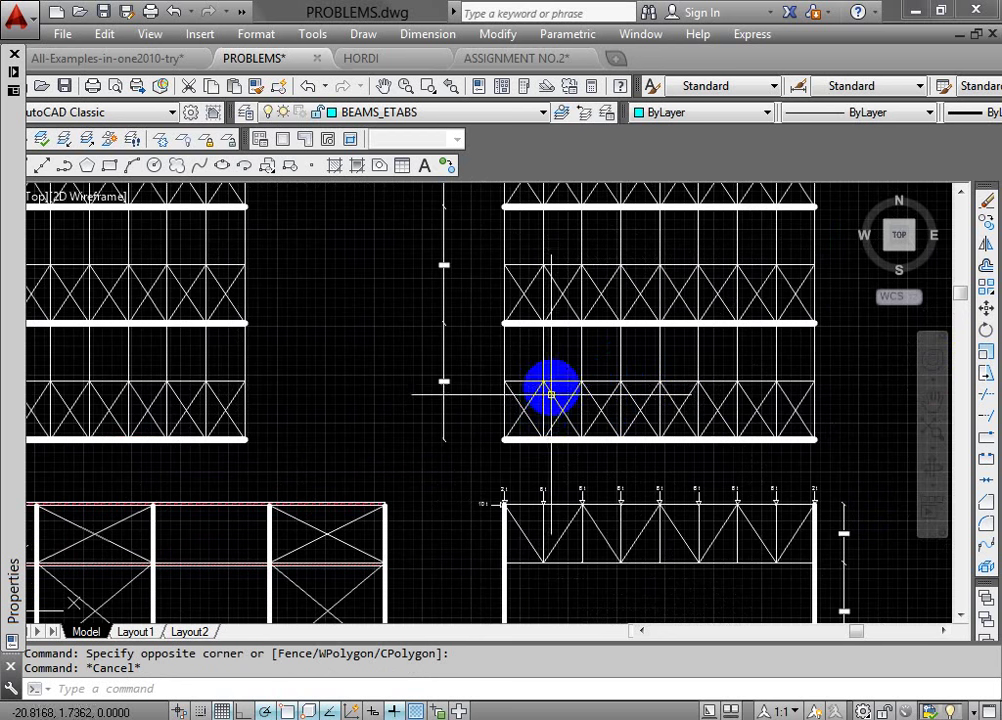
scroll(545, 420, down, 2)
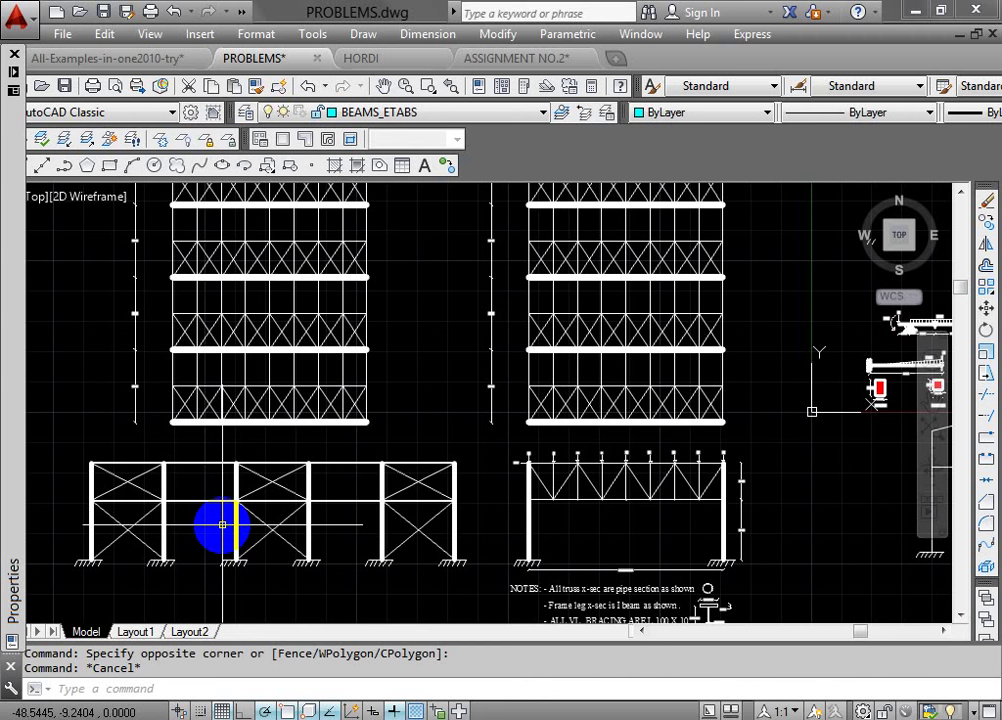
key(Escape)
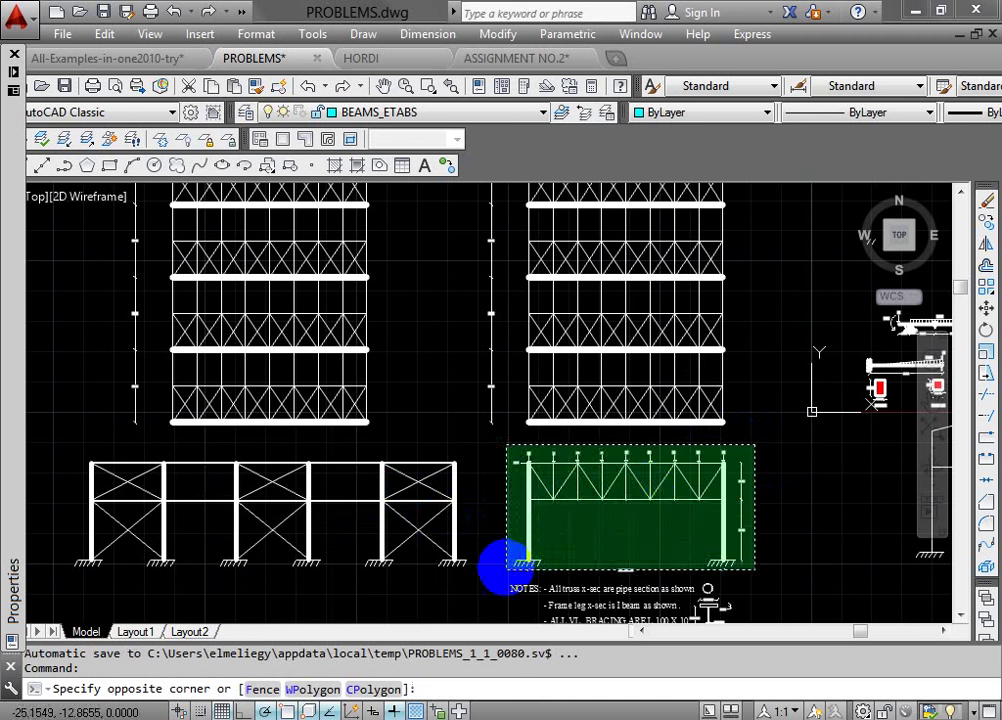
click(510, 568)
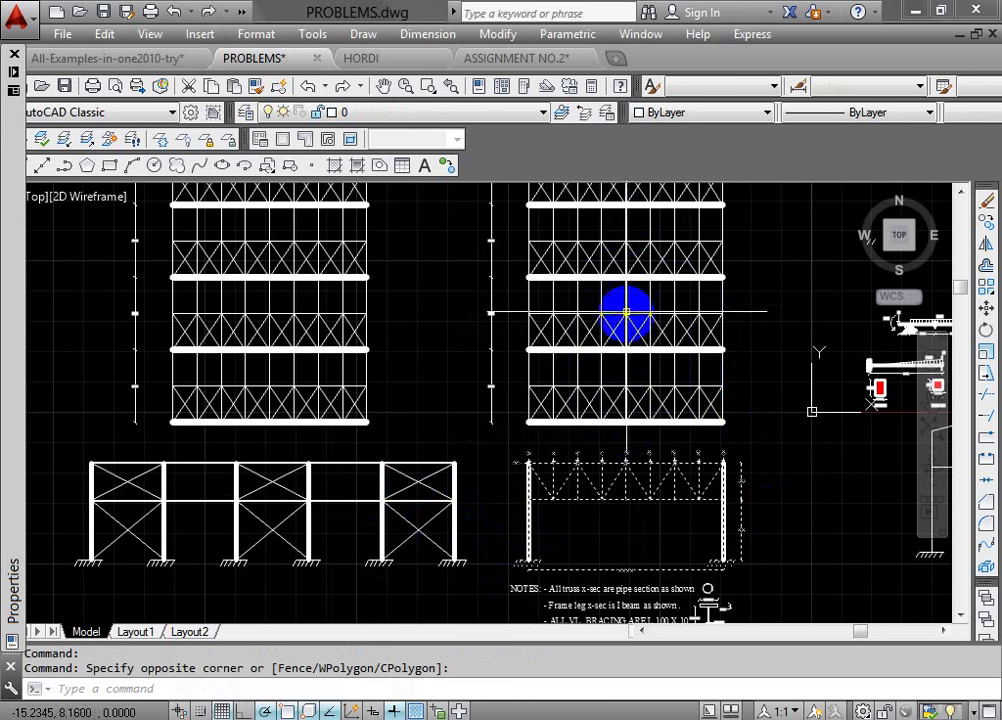
key(Escape)
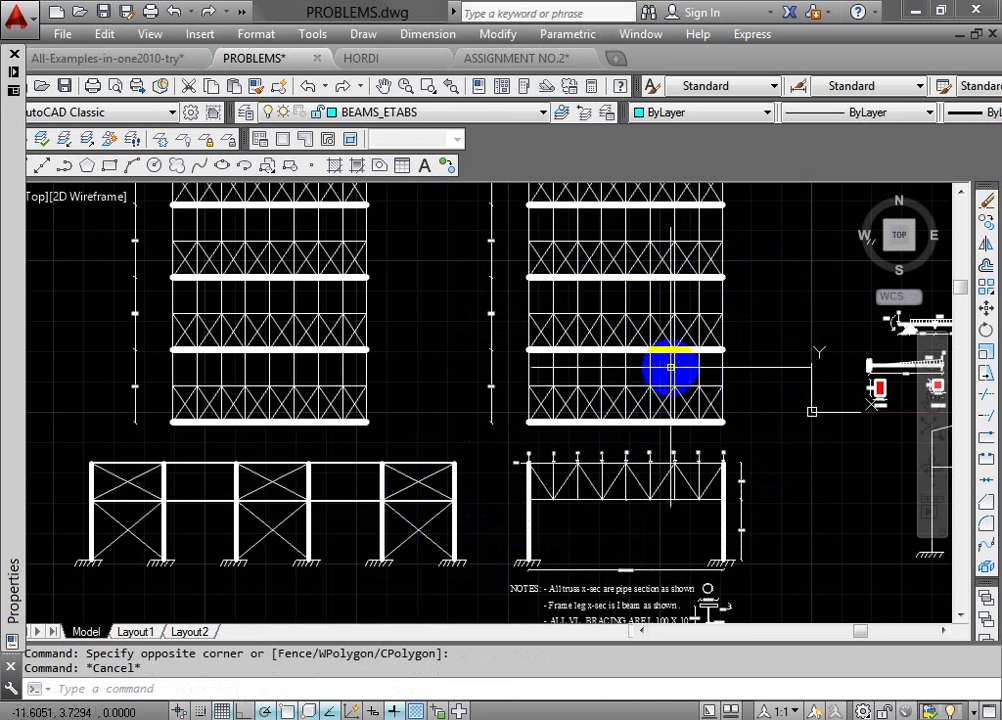
Step: Highlight the first frame line and adjoining cross-bracing of the bracing plan above the truss frame elevation, and clear the selection
click(741, 432)
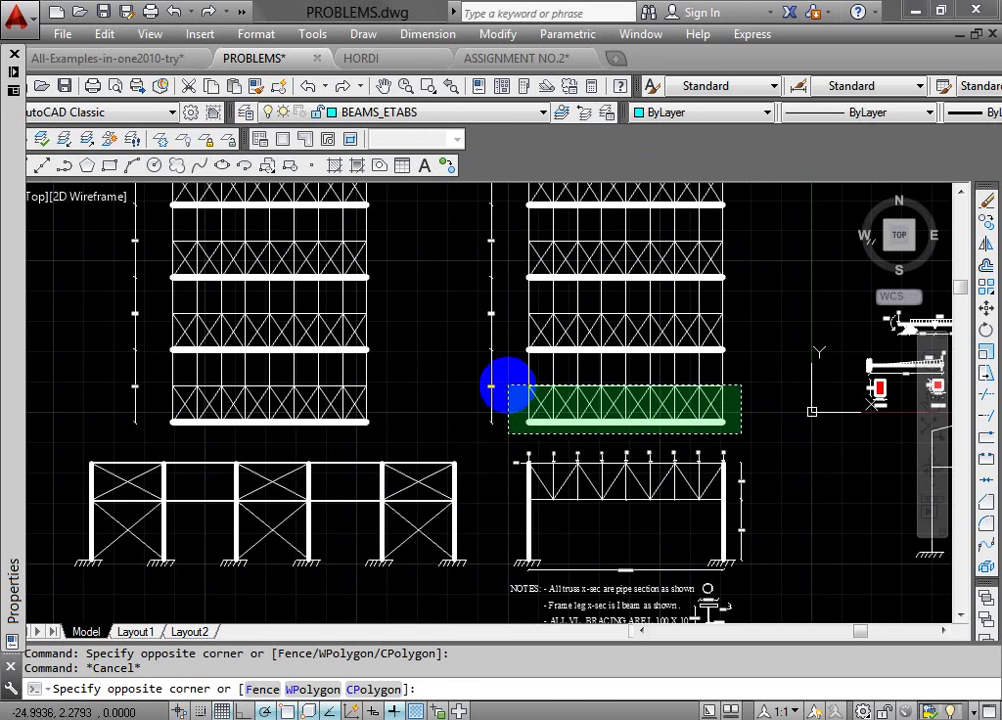
click(511, 360)
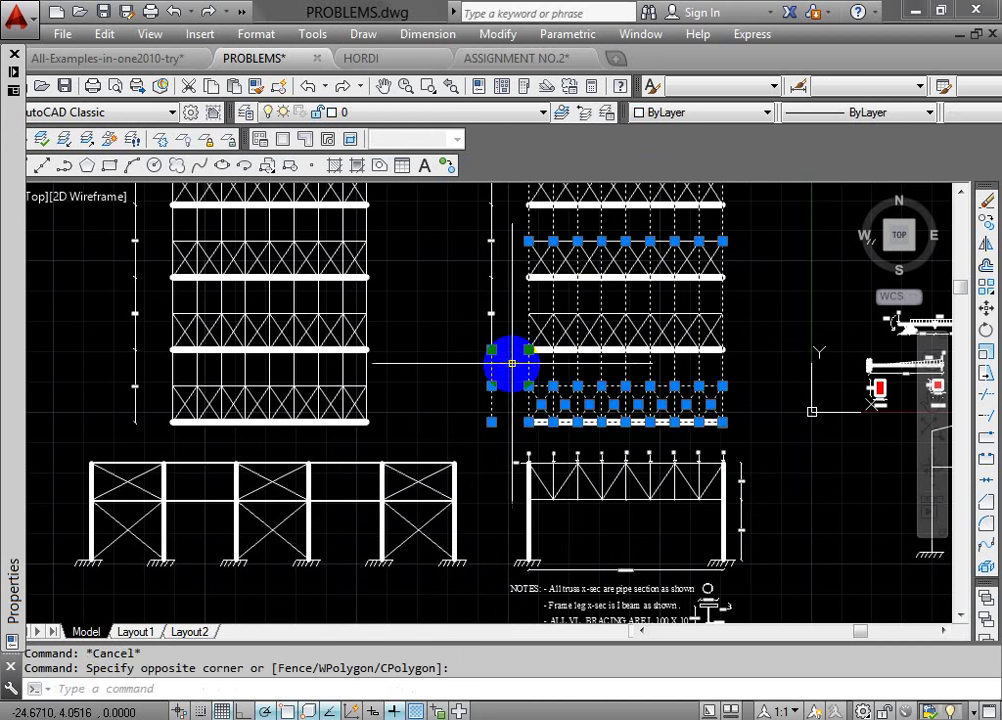
scroll(586, 356, up, 2)
key(Escape)
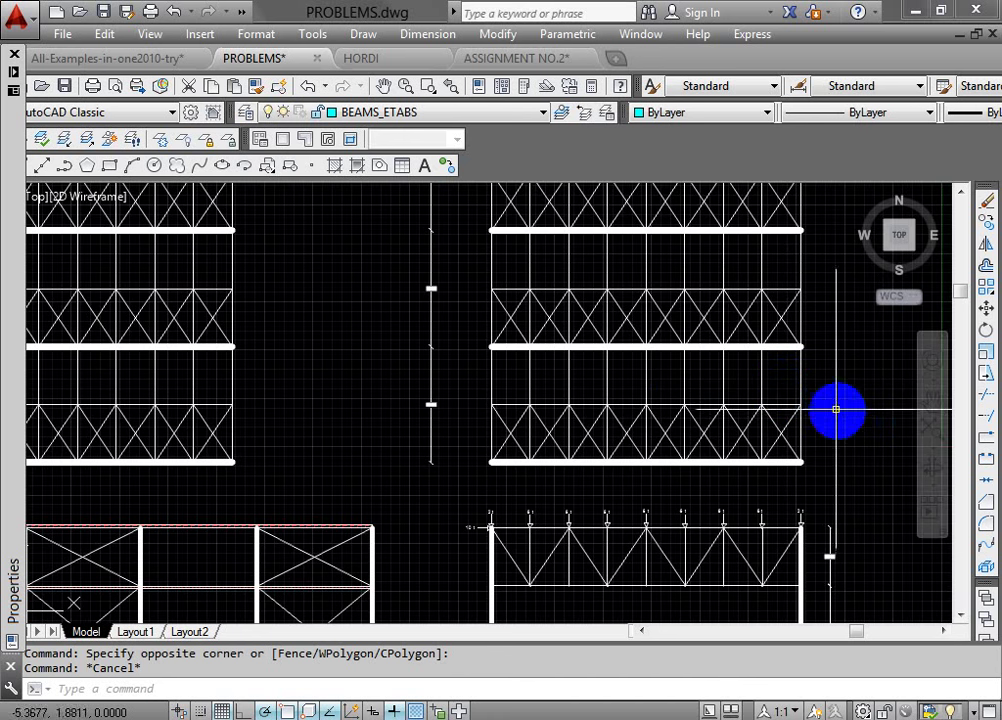
key(Escape)
Step: Examine the frame spacing dimensions and the cross-braced half of the first bay in the bracing plan above the truss frame
scroll(460, 358, up, 2)
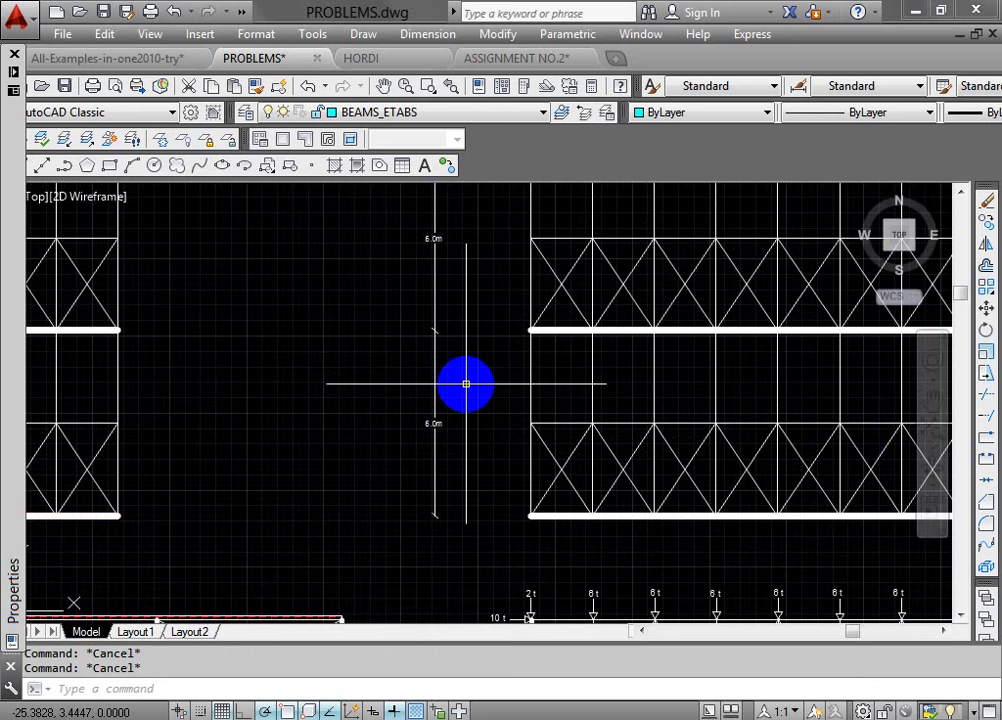
scroll(490, 394, down, 3)
scroll(540, 398, up, 3)
scroll(658, 486, up, 2)
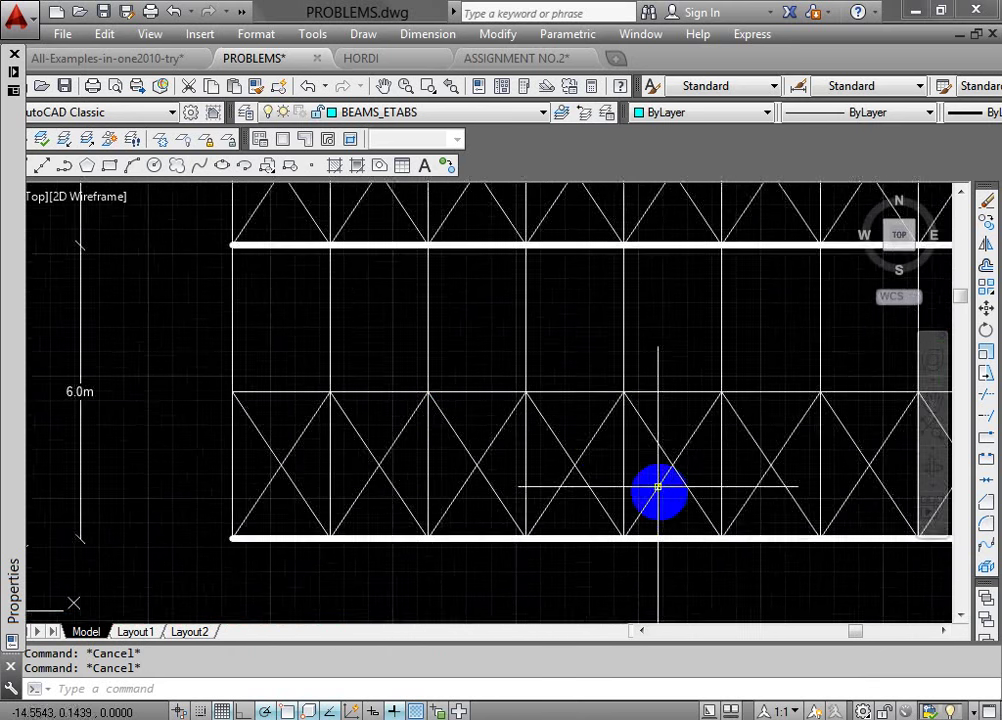
scroll(658, 486, down, 2)
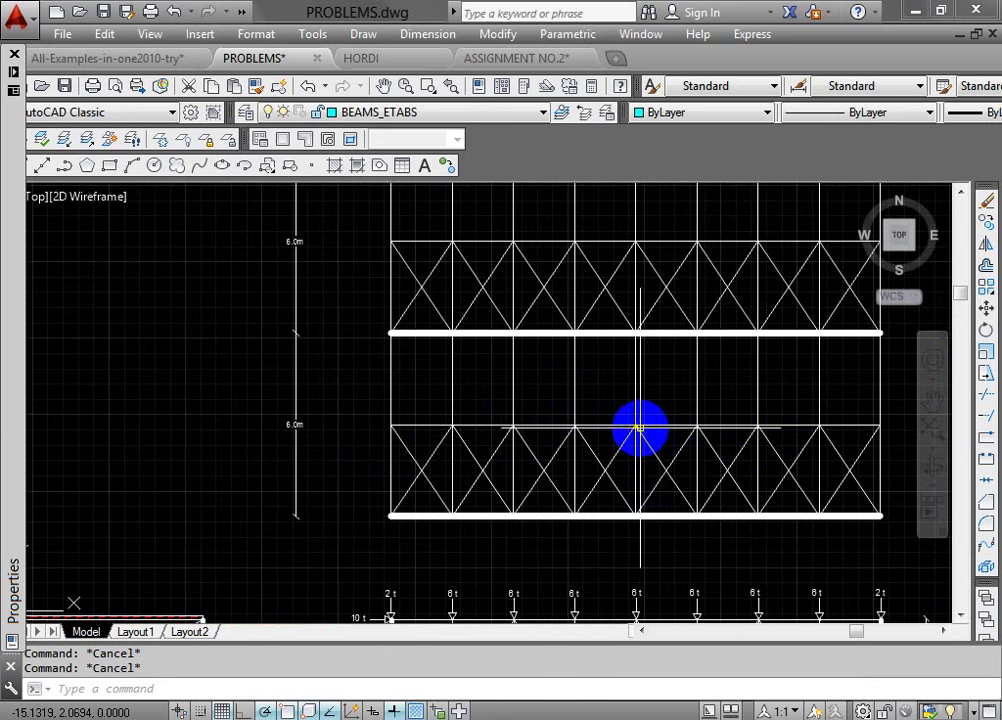
mouse_move(639, 428)
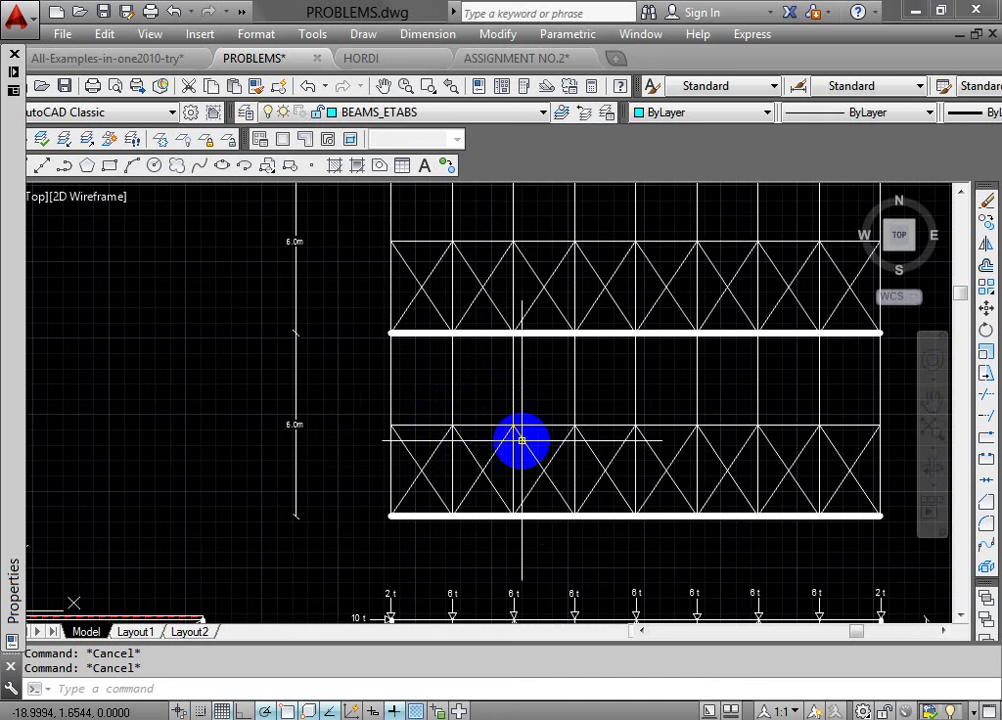
scroll(514, 443, up, 2)
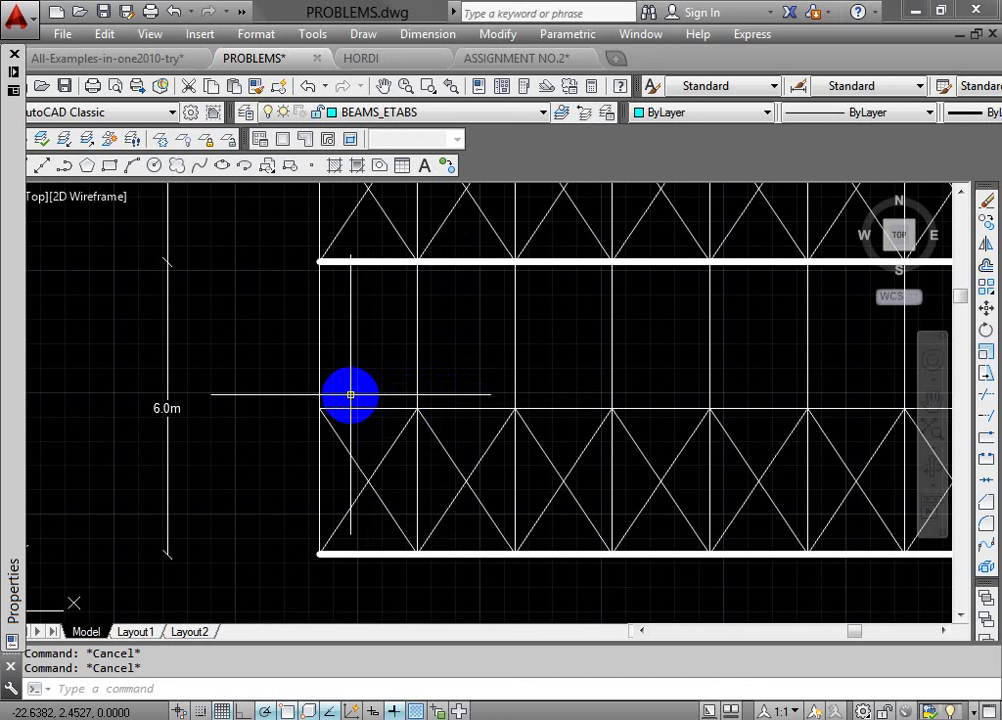
Step: Read the notes on truss, frame leg, bracing and corrugated sheet sections below the truss frame elevation
scroll(350, 395, down, 5)
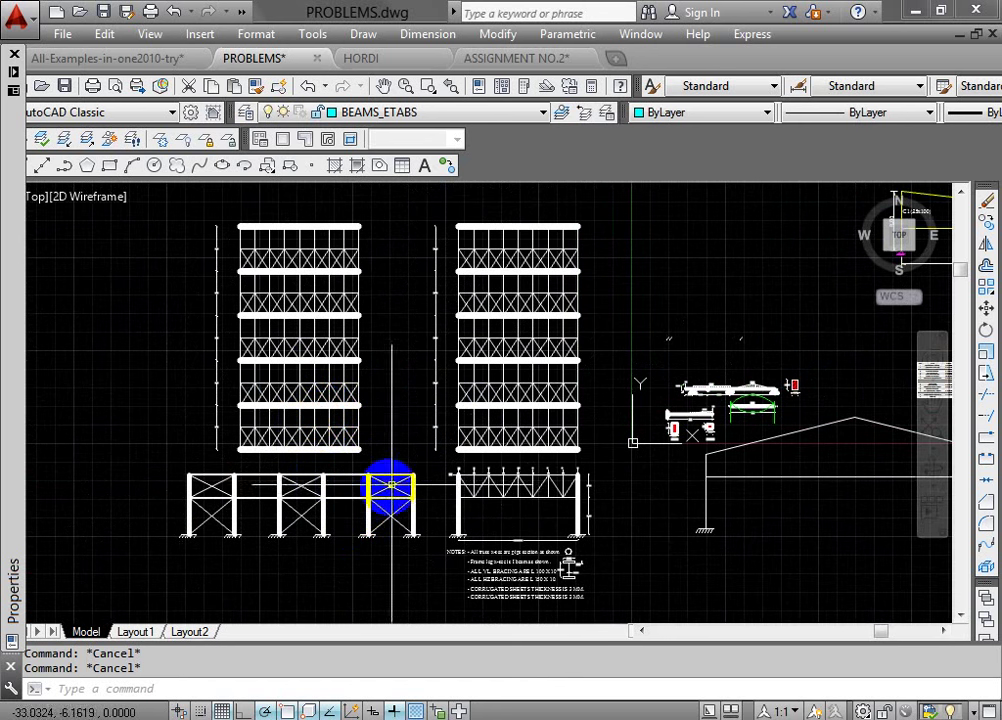
scroll(535, 580, up, 6)
scroll(563, 492, down, 4)
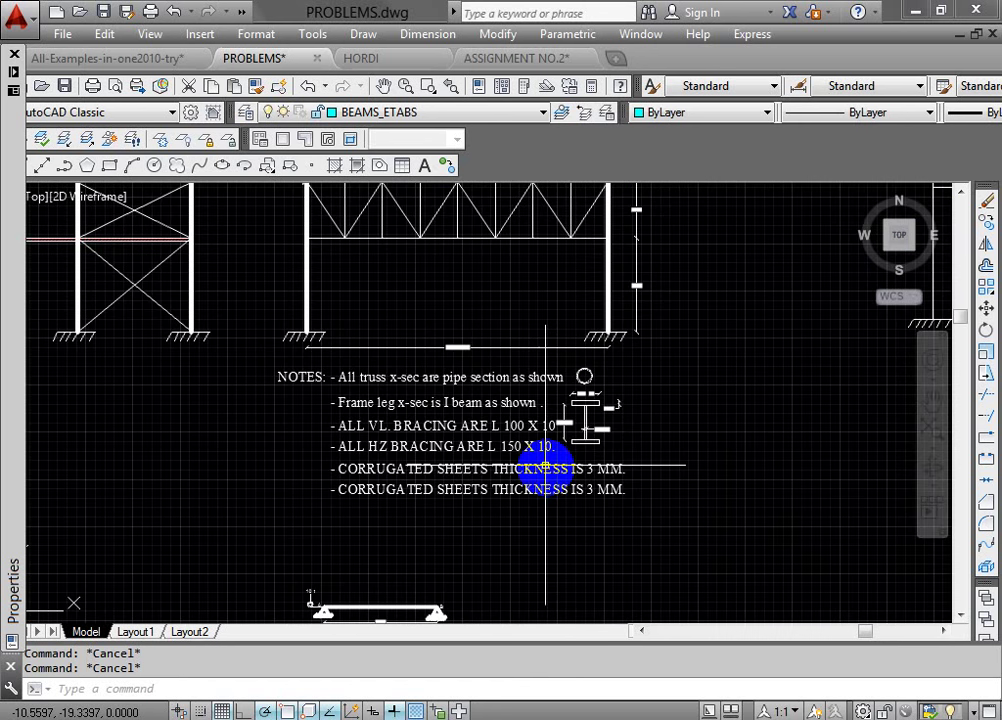
scroll(447, 425, up, 4)
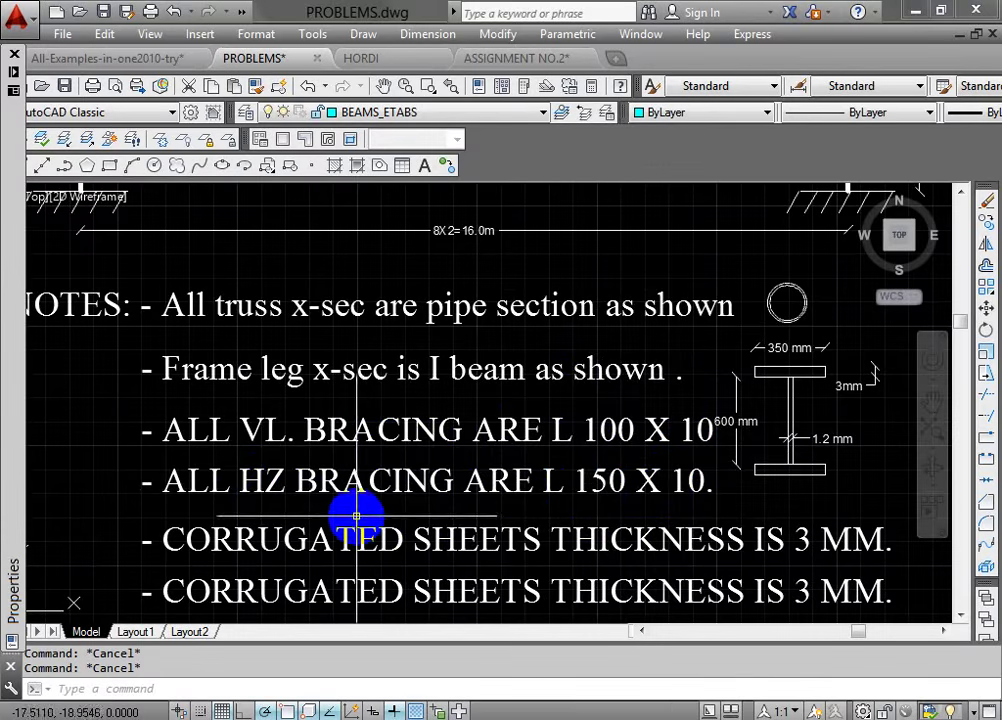
scroll(381, 515, down, 4)
scroll(420, 490, down, 1)
Step: Erase the duplicate corrugated sheets thickness line at the end of the notes
scroll(409, 528, up, 3)
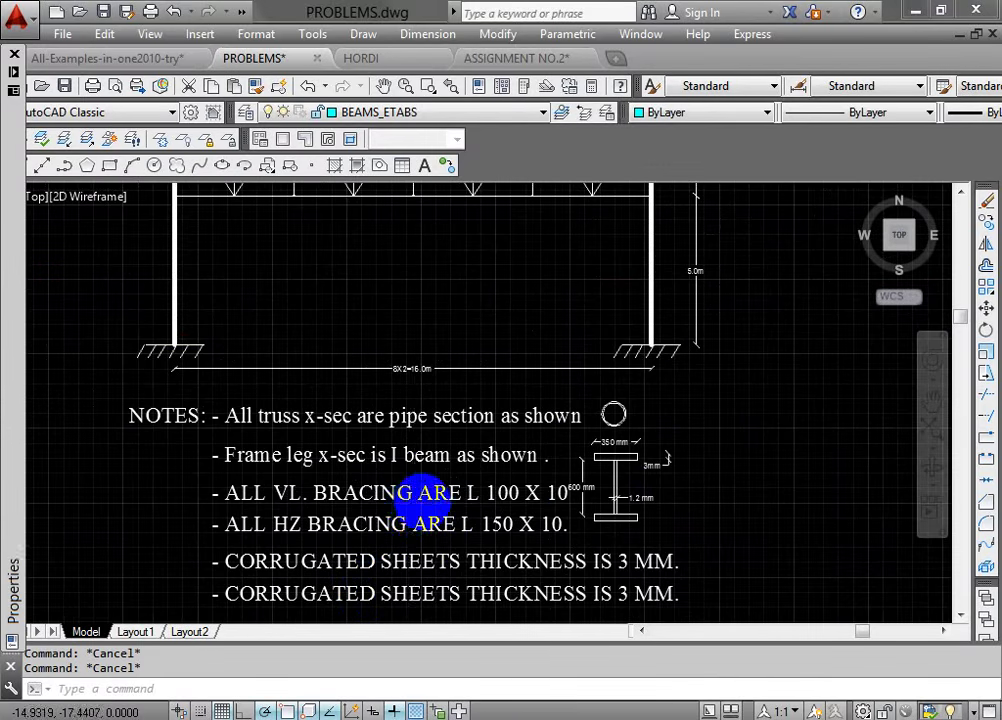
scroll(432, 537, up, 2)
scroll(441, 539, down, 2)
scroll(423, 578, up, 2)
click(423, 578)
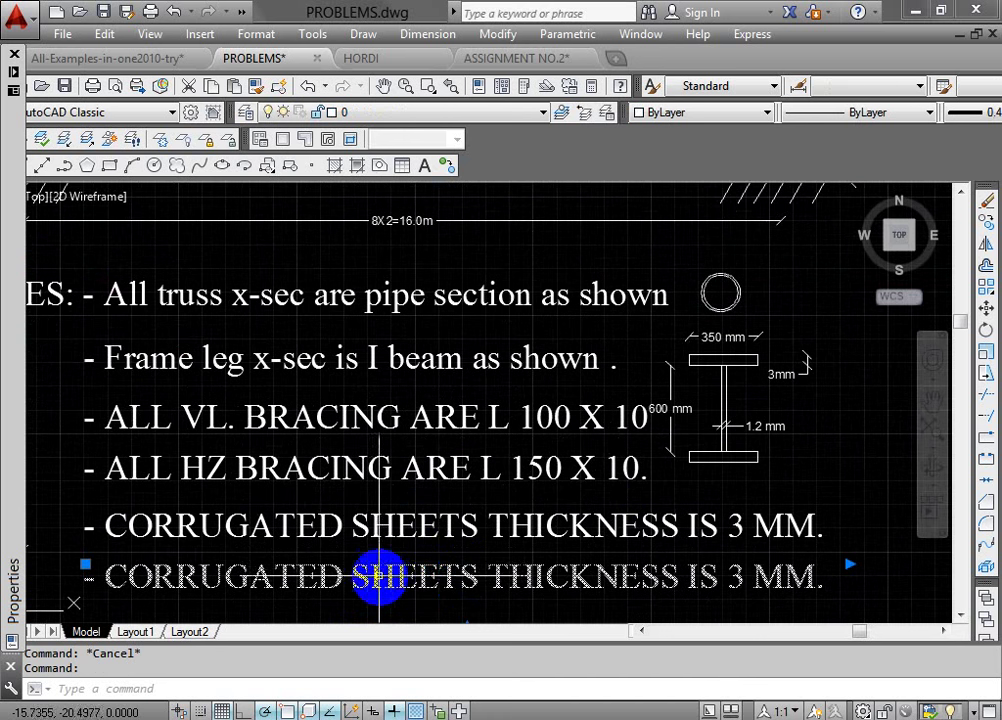
text(e)
key(Return)
scroll(403, 526, down, 2)
scroll(418, 518, up, 2)
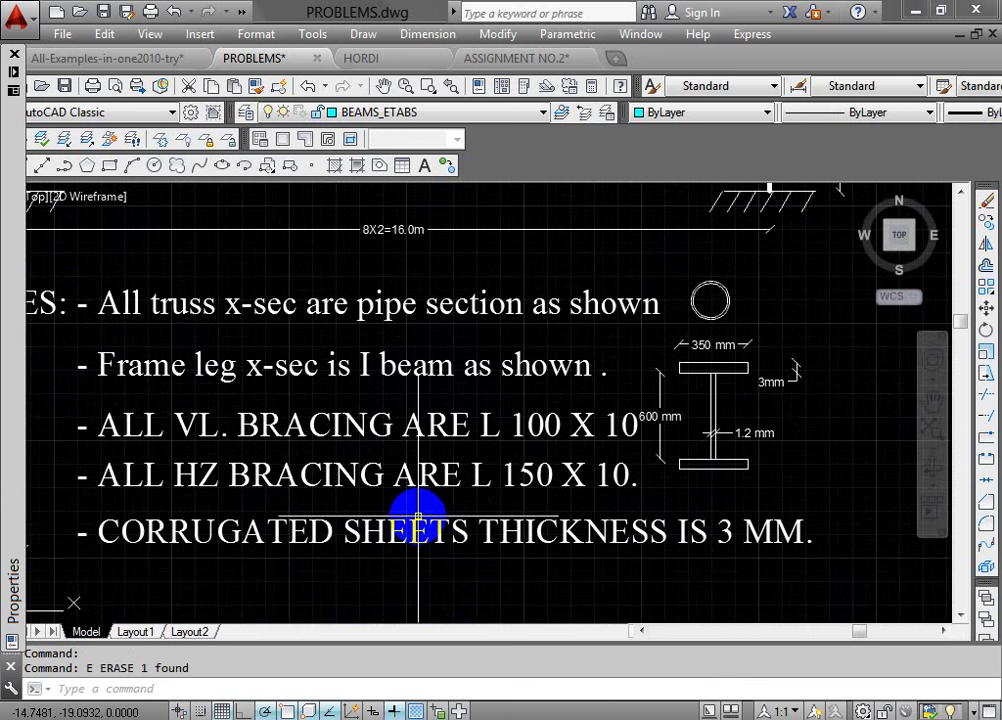
scroll(380, 518, down, 2)
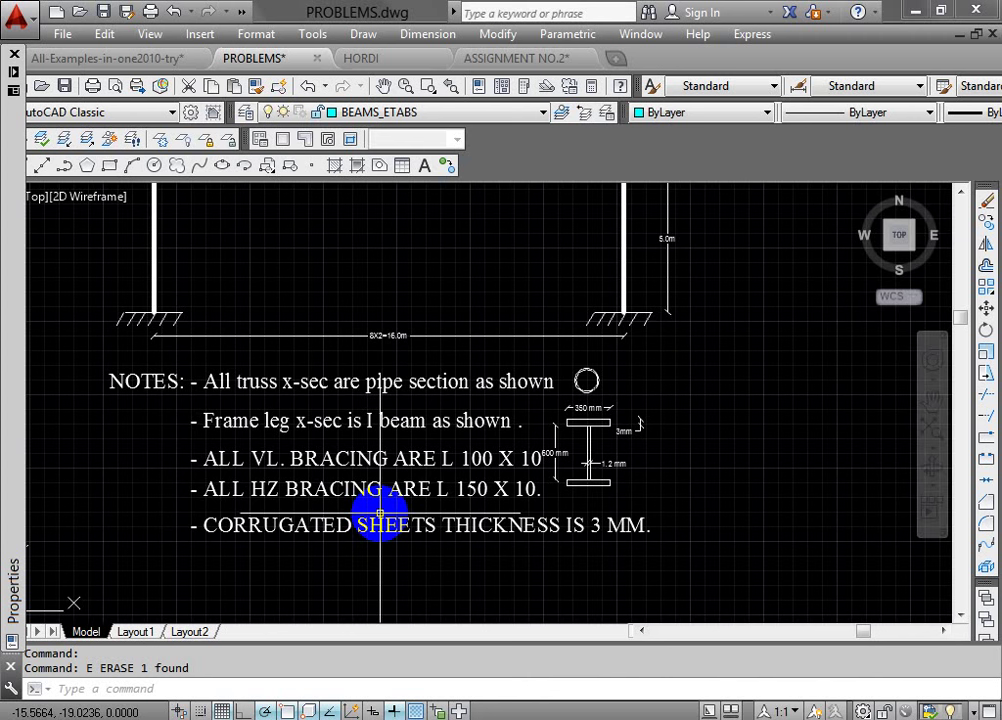
drag(380, 513, 378, 525)
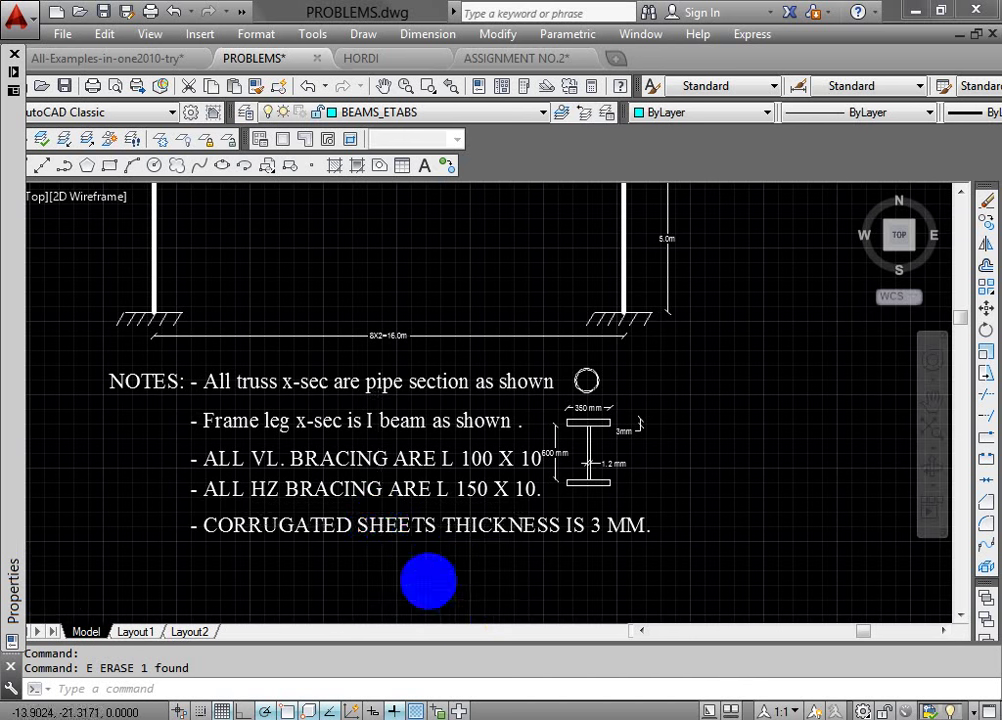
Step: Compare the frame lines and cross-bracing along the full length of both bracing plans
scroll(405, 270, down, 5)
scroll(410, 285, up, 6)
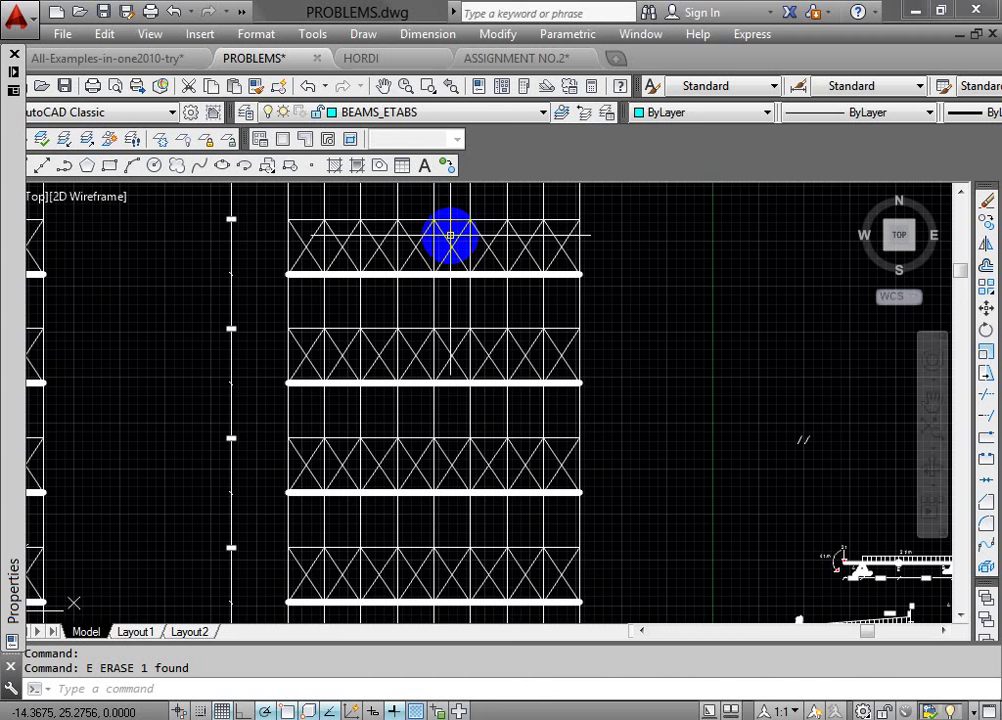
scroll(450, 235, down, 4)
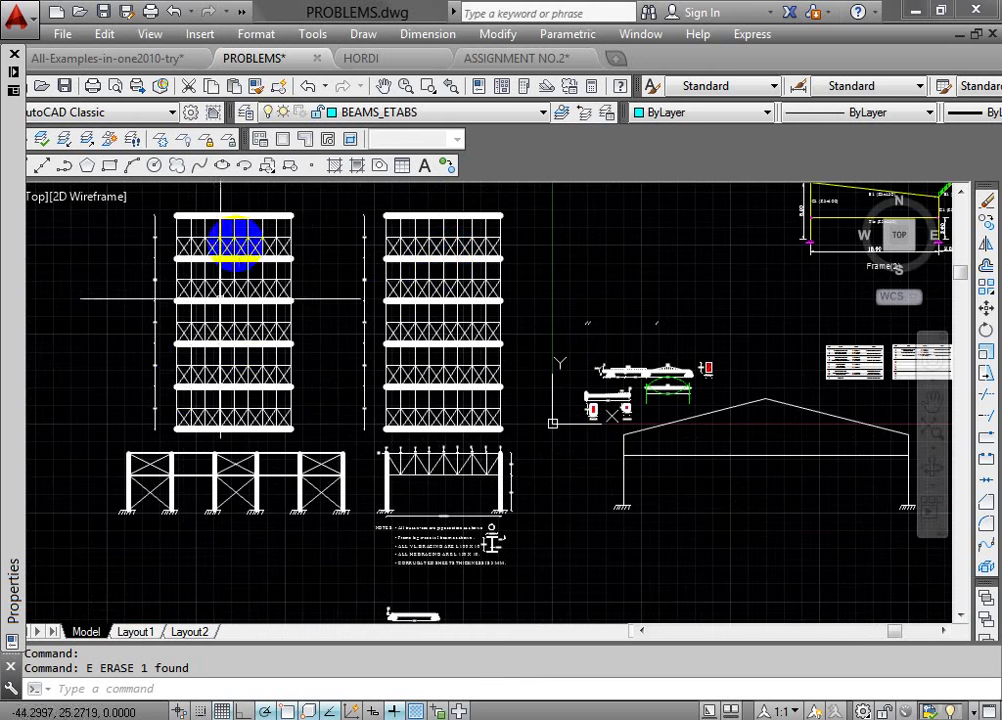
scroll(219, 300, up, 2)
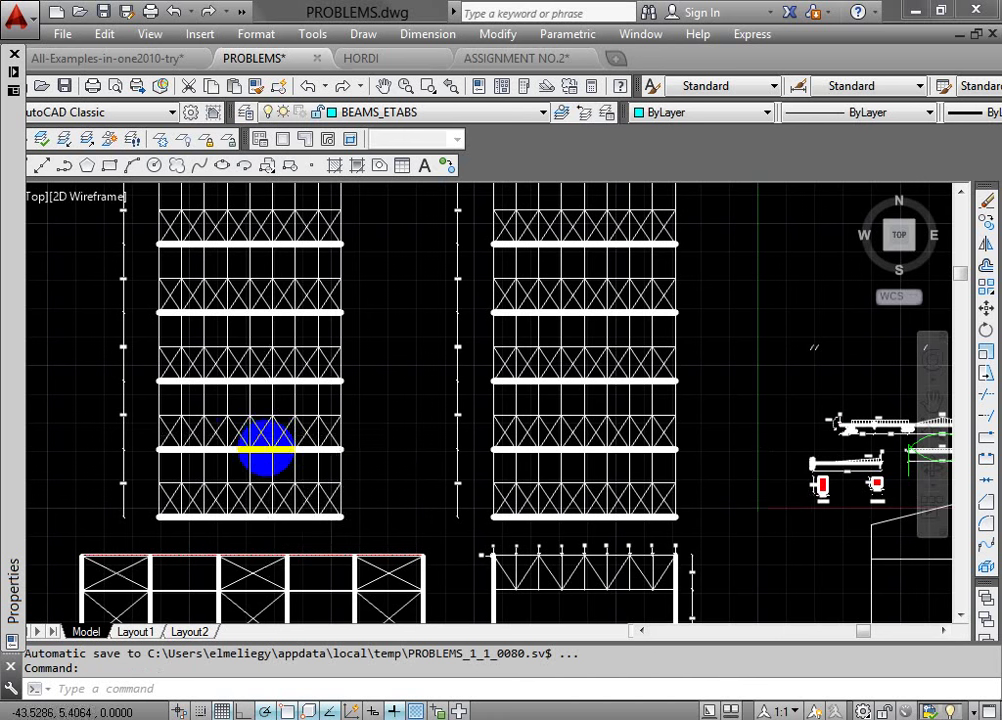
scroll(319, 463, down, 4)
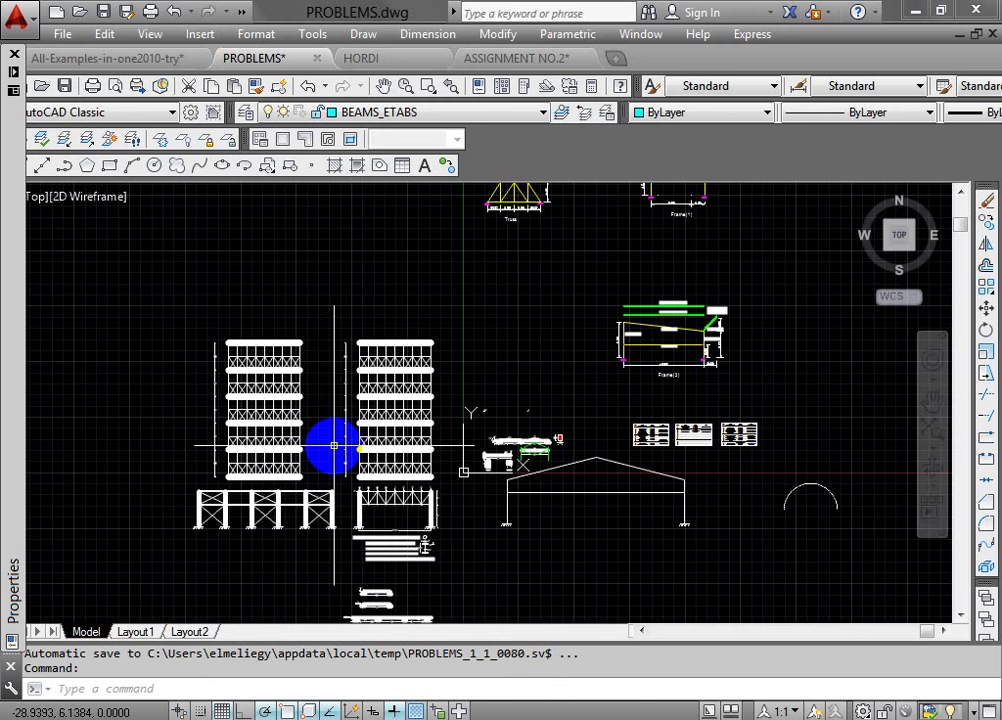
Step: Study the truss frame's joint loads and height dimensions, and relate the frame to the bay spacing in the bracing plan
scroll(333, 445, up, 3)
scroll(336, 459, down, 2)
scroll(351, 447, up, 4)
scroll(501, 539, down, 1)
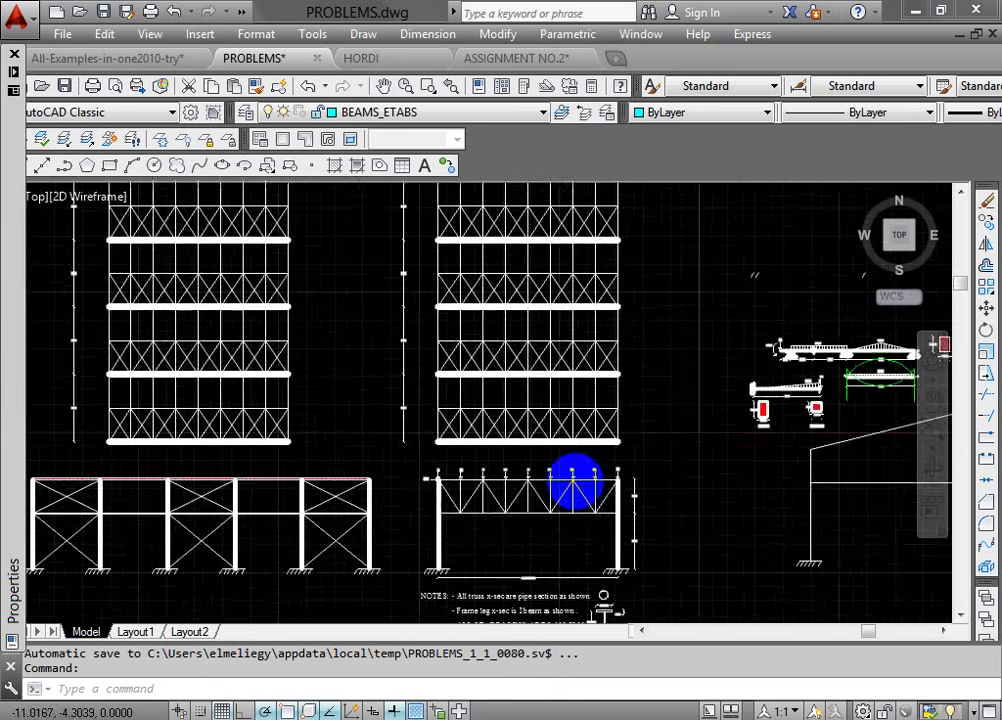
scroll(600, 484, up, 4)
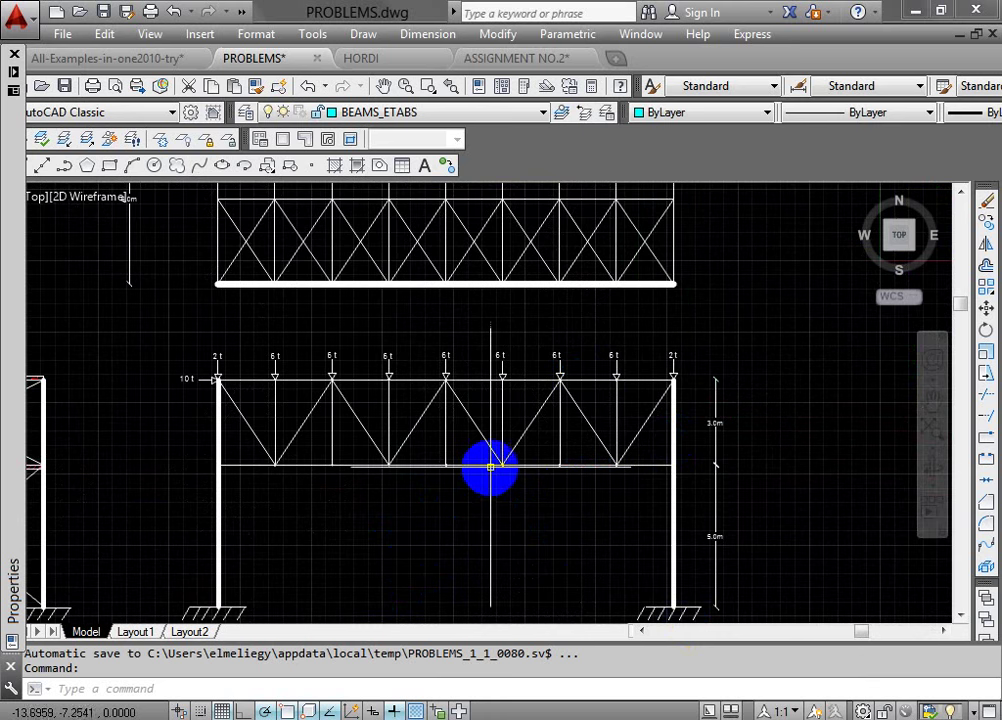
scroll(427, 472, down, 3)
scroll(427, 284, up, 3)
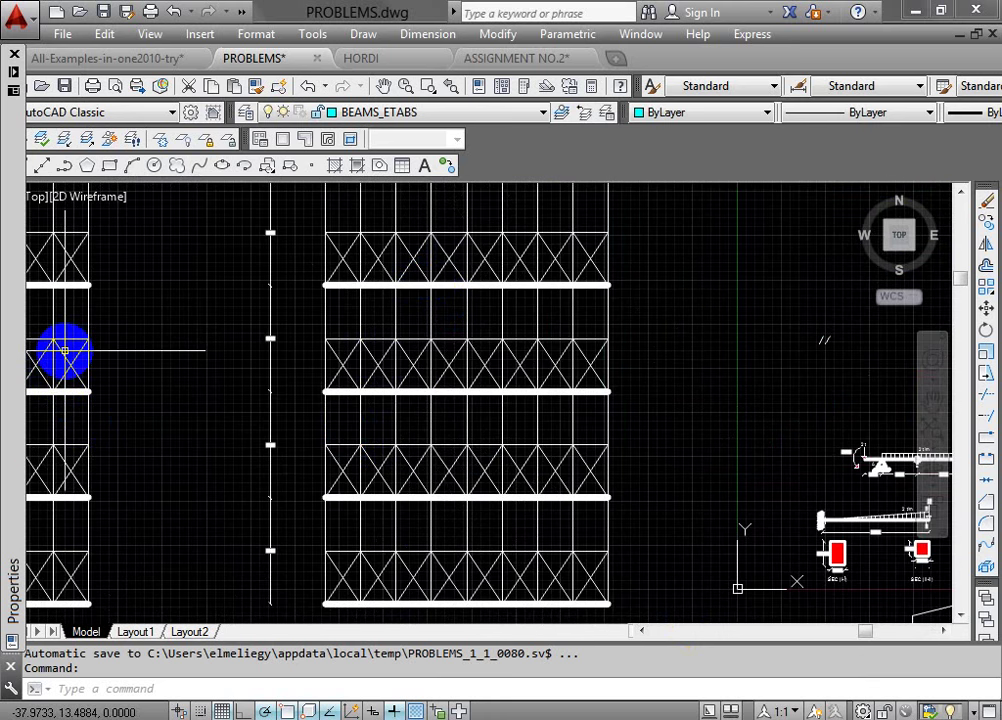
scroll(320, 358, up, 2)
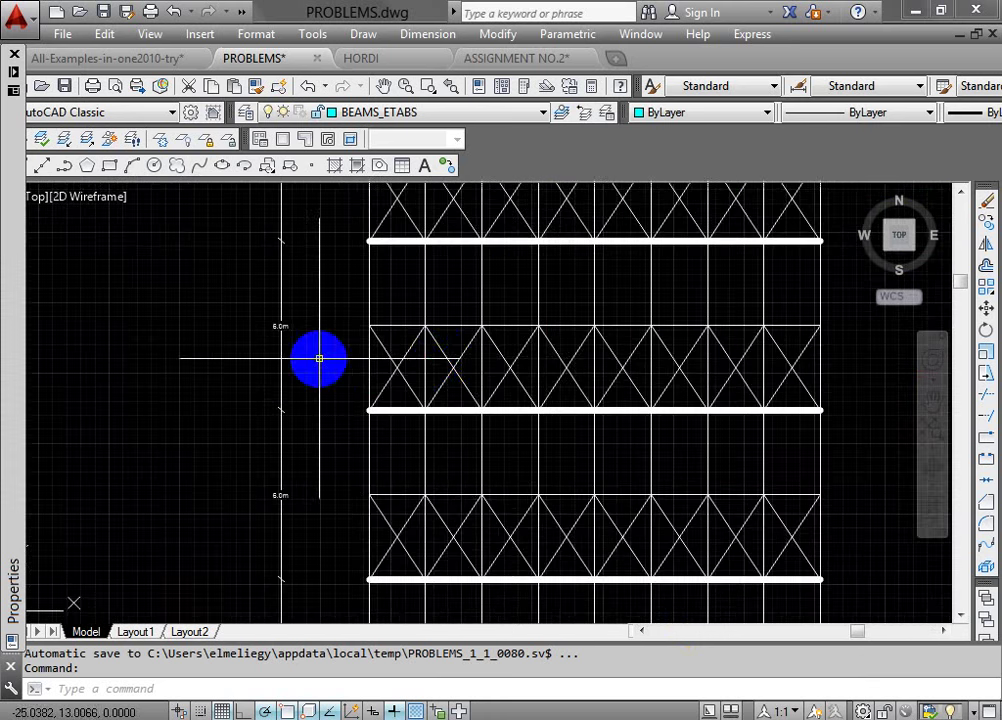
Step: Review the bracing plans, the truss frame and side bracing elevations, and the section notes for the truss frame problem
scroll(488, 340, down, 5)
scroll(242, 275, down, 2)
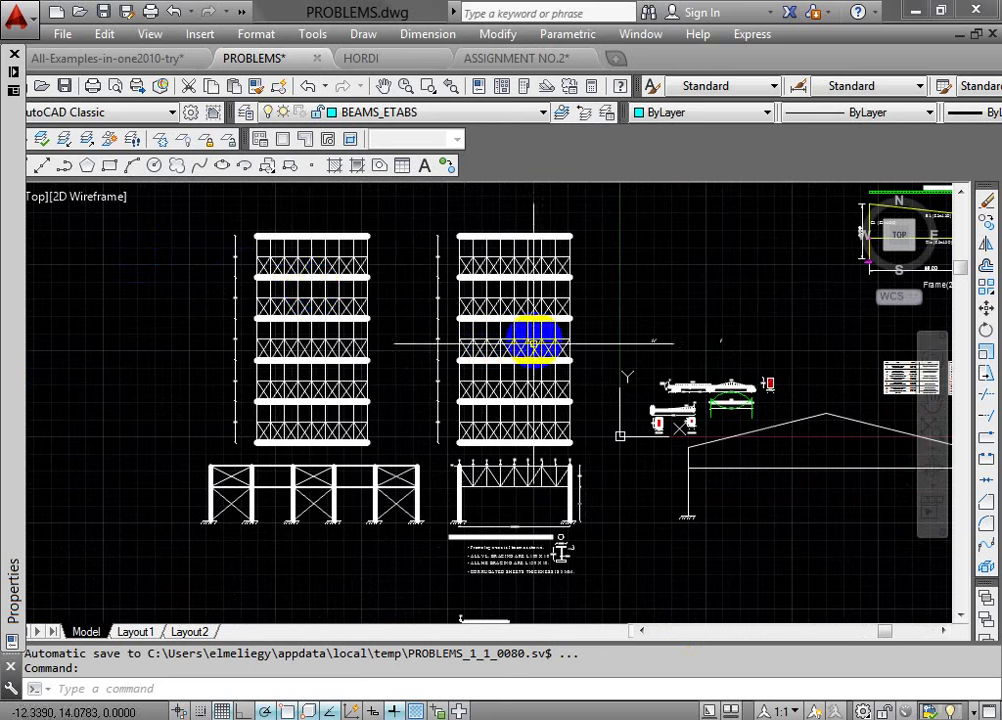
scroll(510, 430, up, 3)
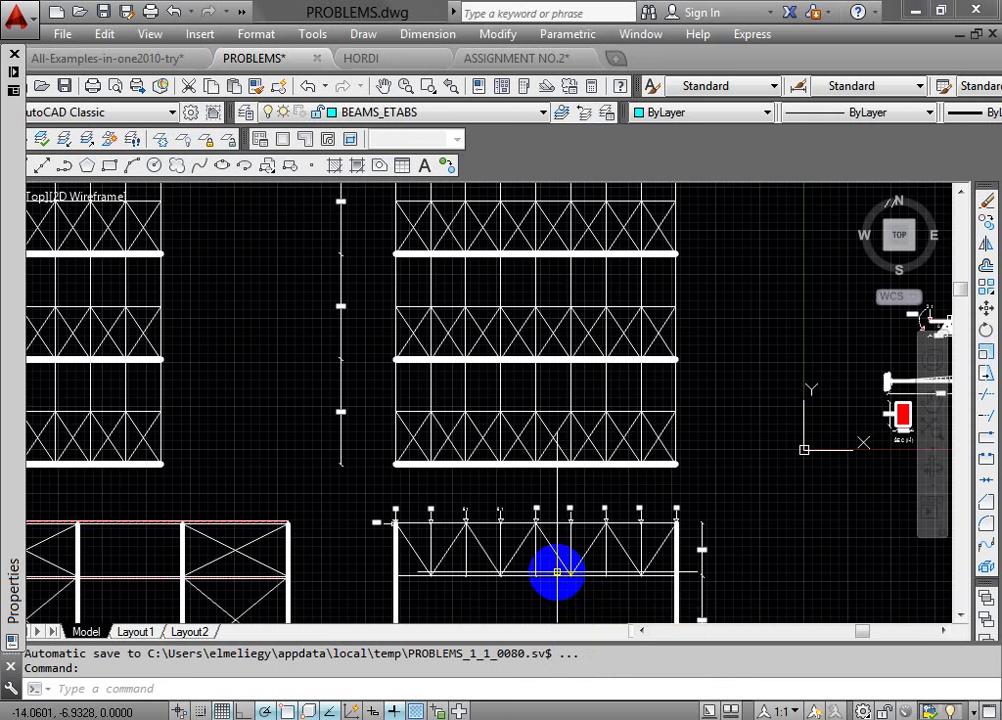
scroll(580, 570, down, 1)
scroll(560, 500, up, 3)
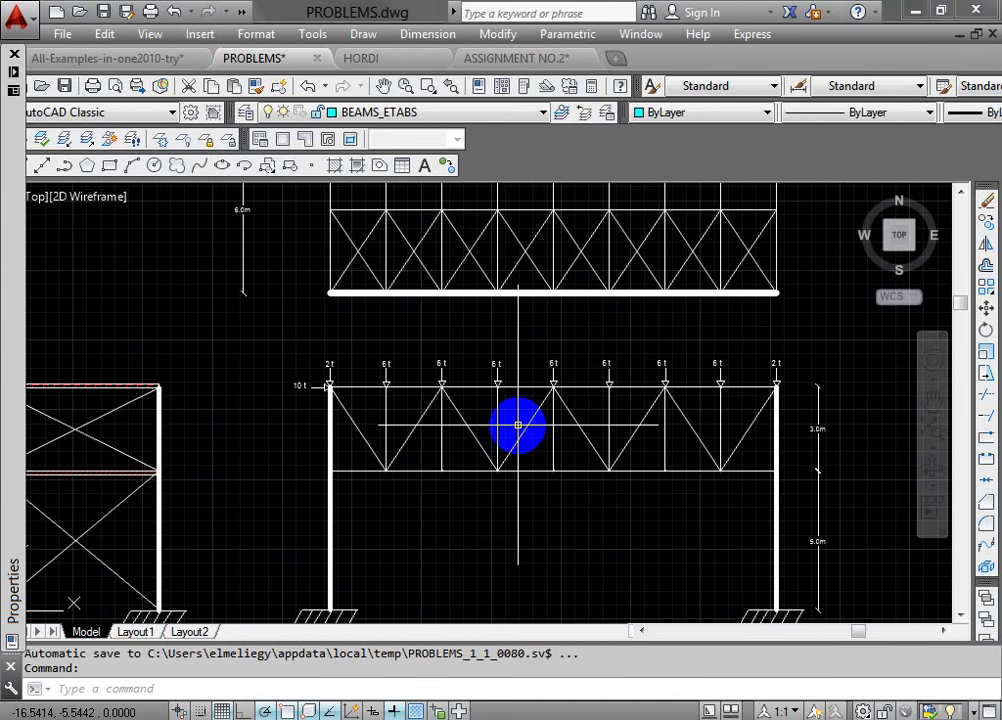
scroll(518, 425, down, 5)
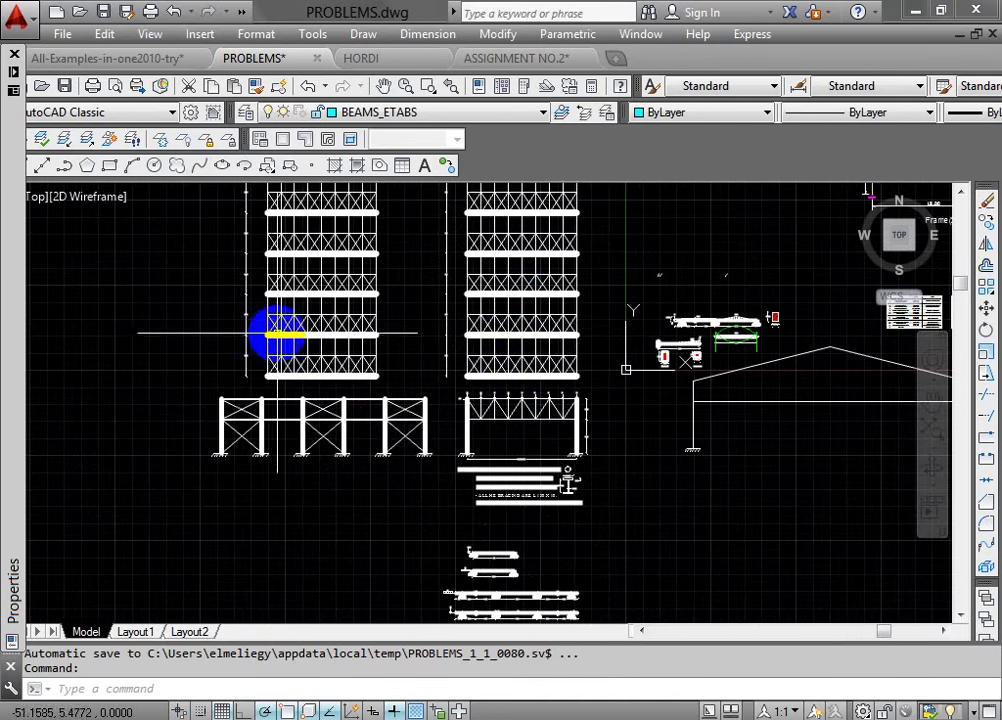
scroll(355, 464, up, 4)
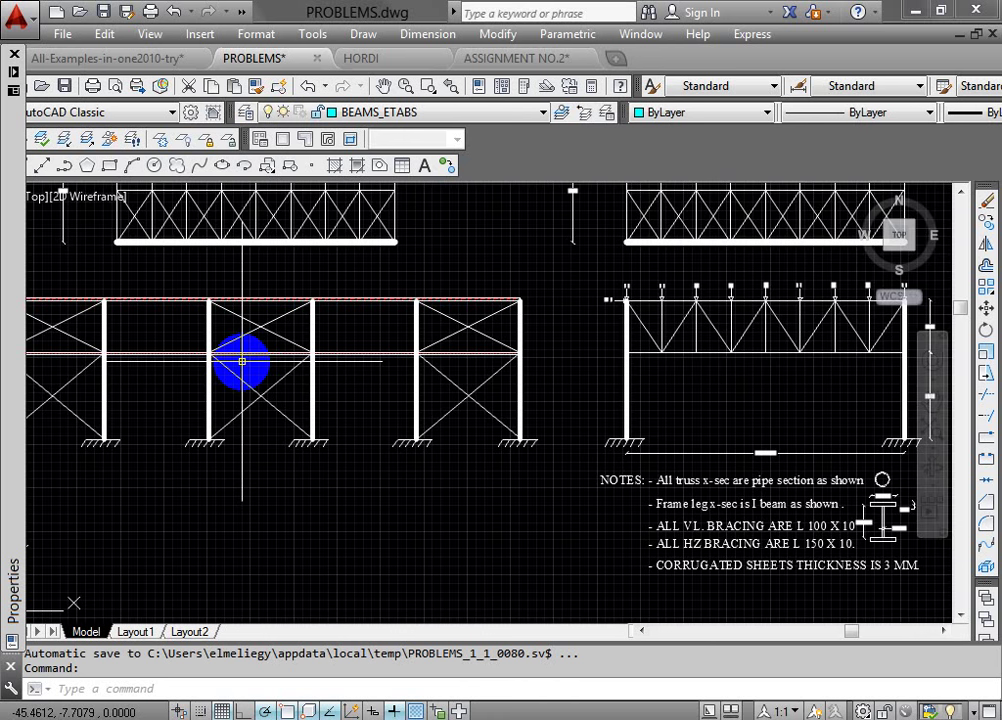
scroll(883, 532, down, 3)
middle_drag(689, 528, 403, 487)
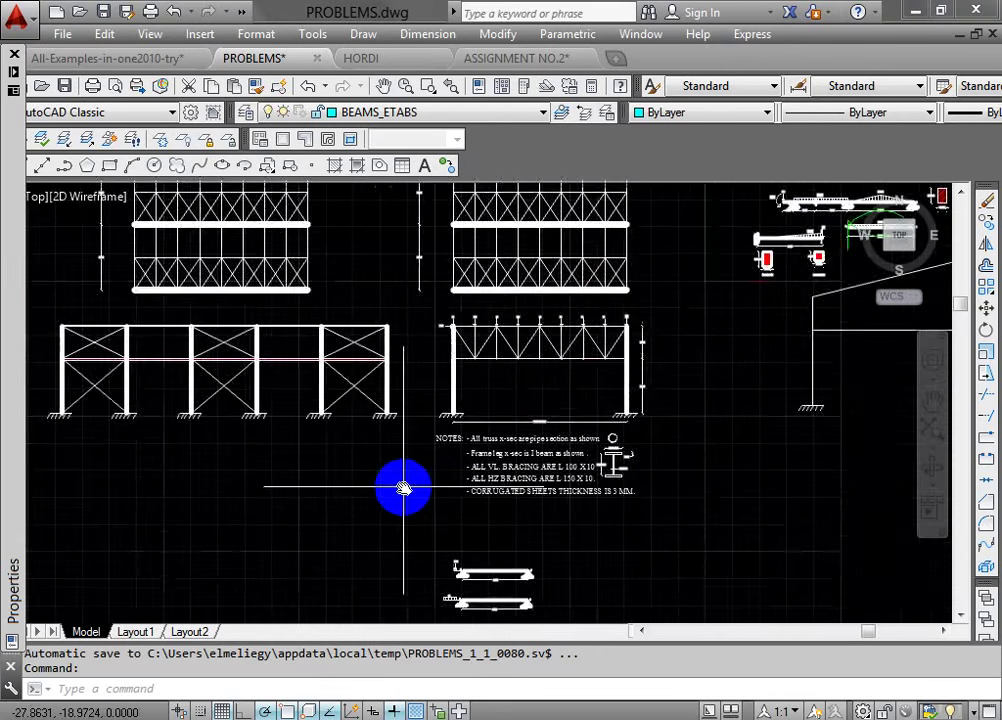
scroll(403, 487, up, 6)
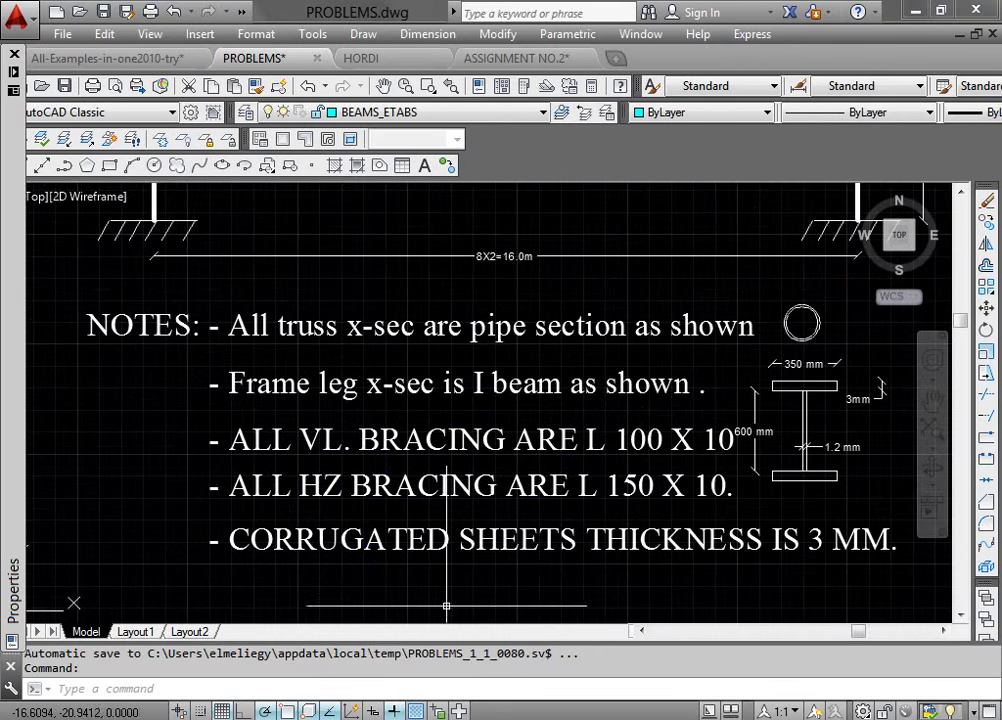
key(Escape)
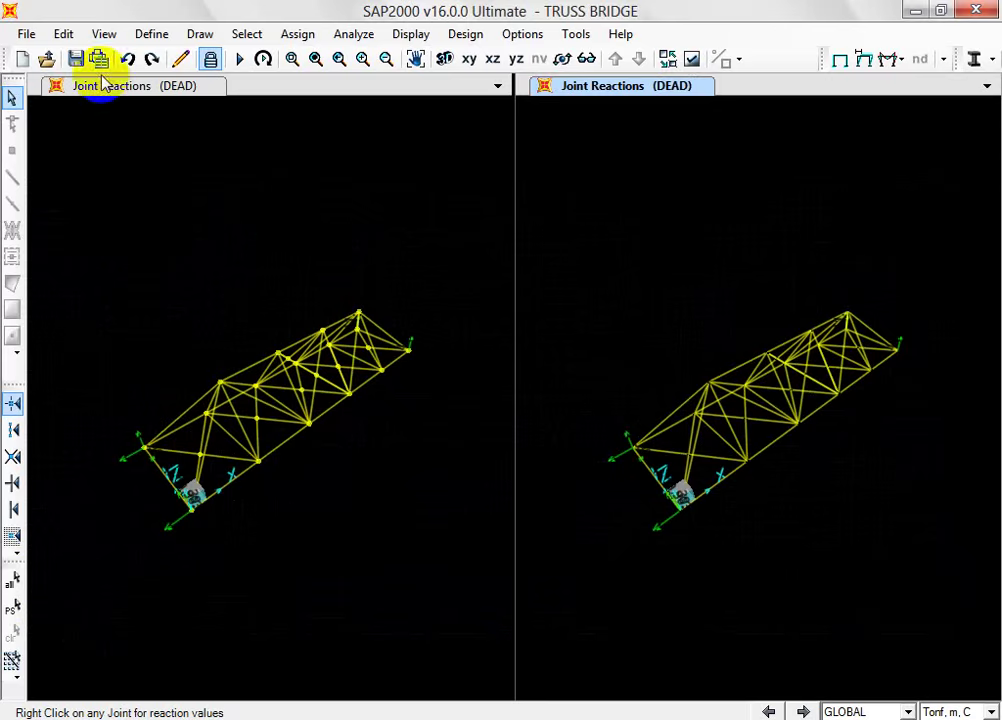
Step: Switch to SAP2000, start a new blank model in Tonf, m, C and save the changes to the truss bridge model
click(27, 33)
click(45, 55)
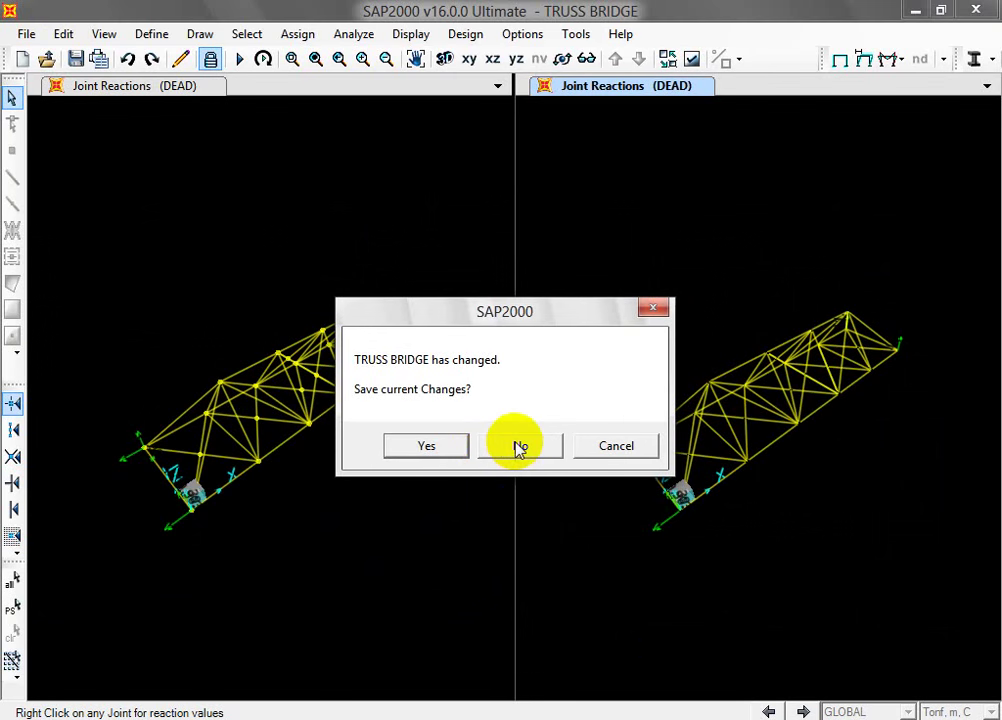
click(432, 446)
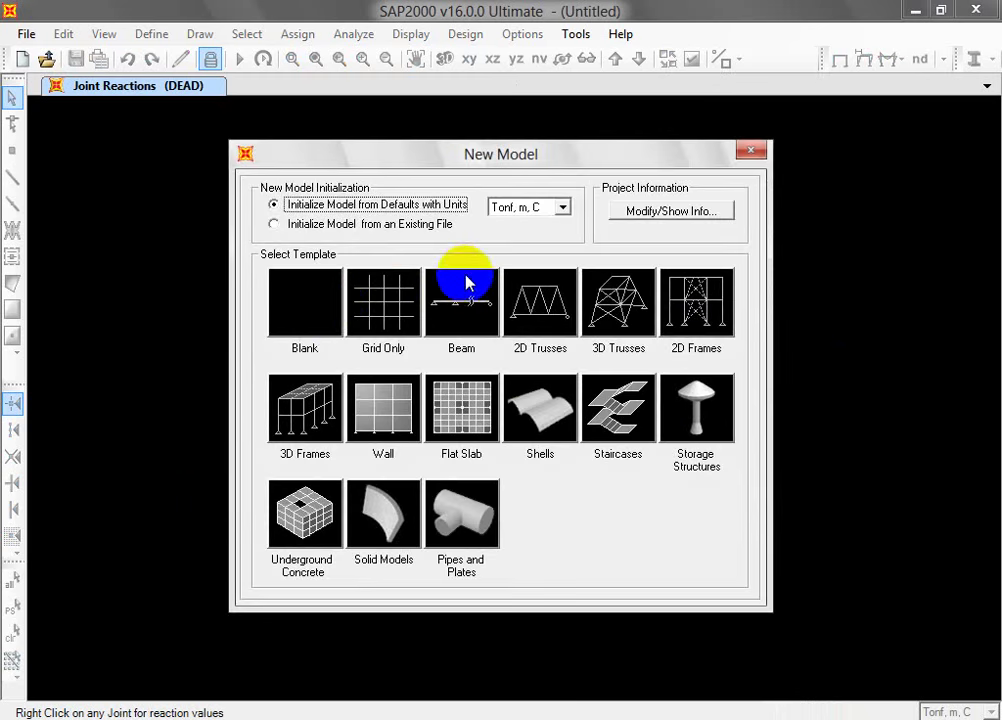
click(336, 308)
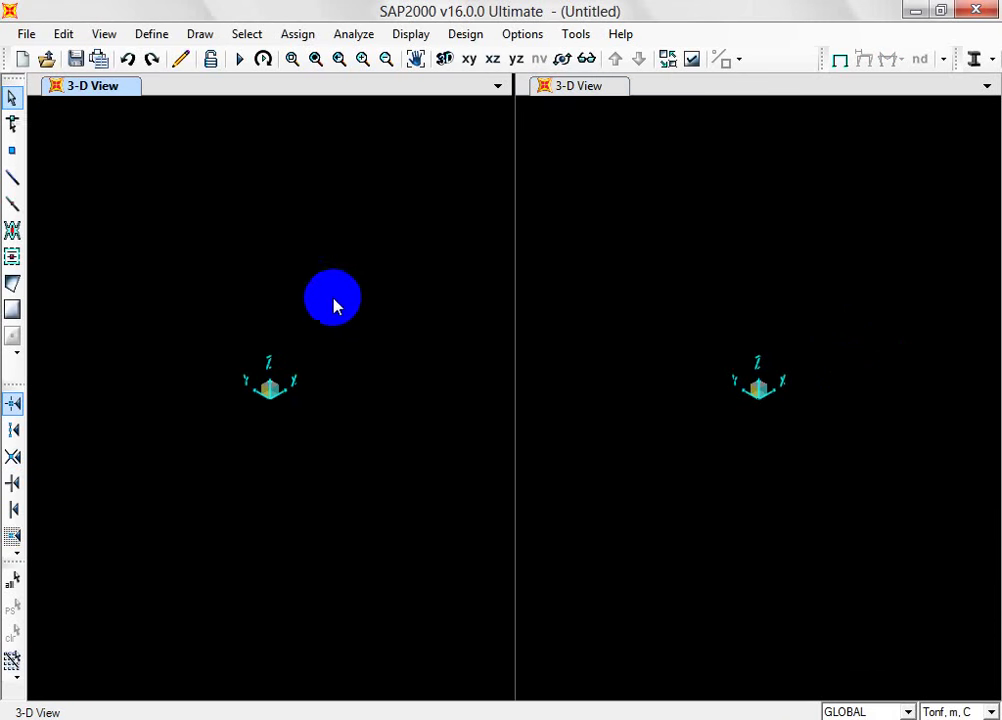
Step: Show the Y-Z plane at X=0 in the first view and open the GLOBAL grid system for modification
click(588, 102)
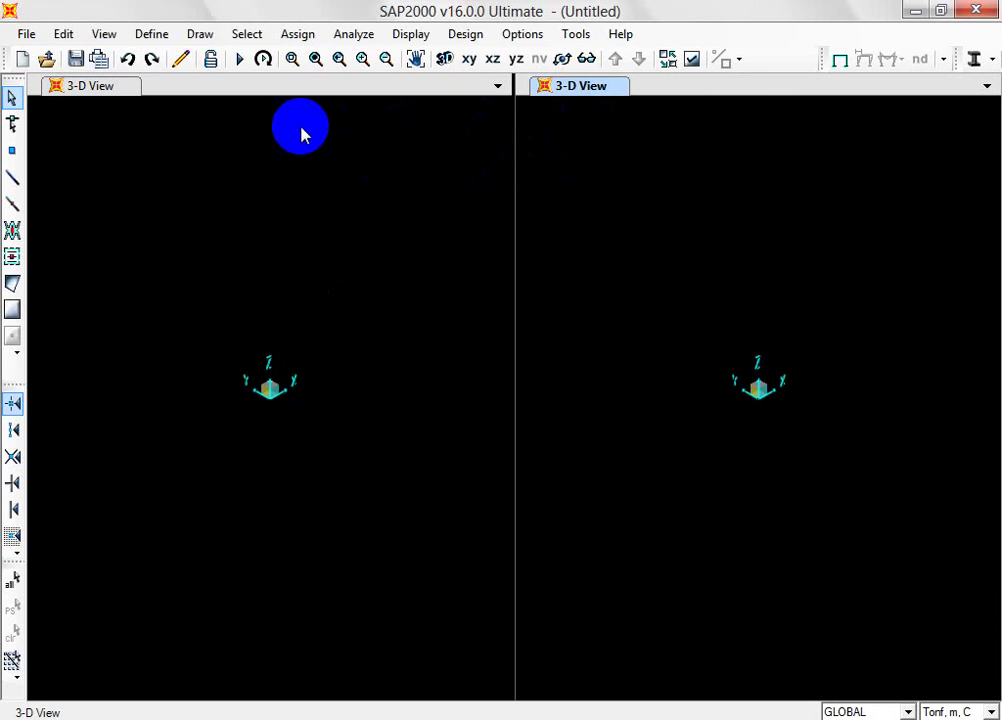
click(85, 88)
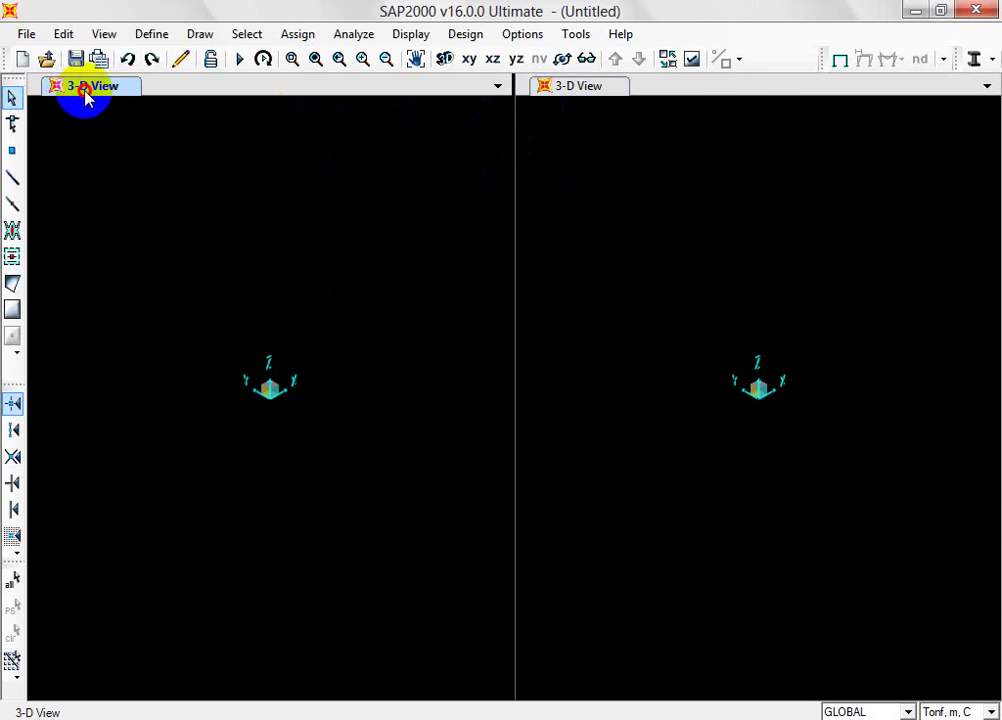
click(515, 62)
right_click(351, 262)
click(380, 269)
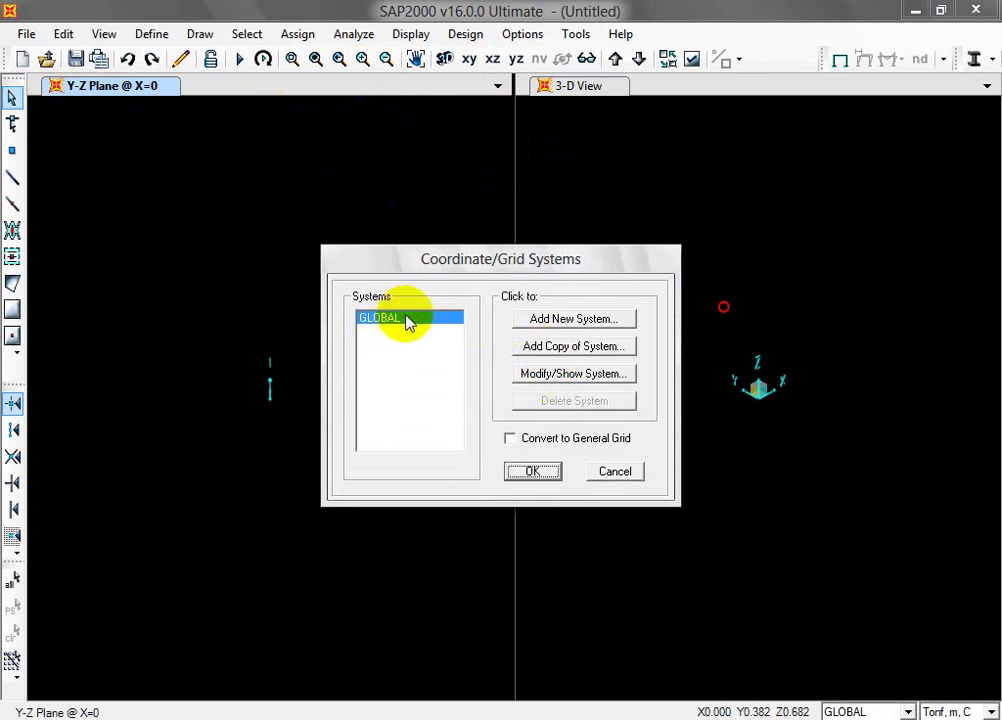
click(555, 373)
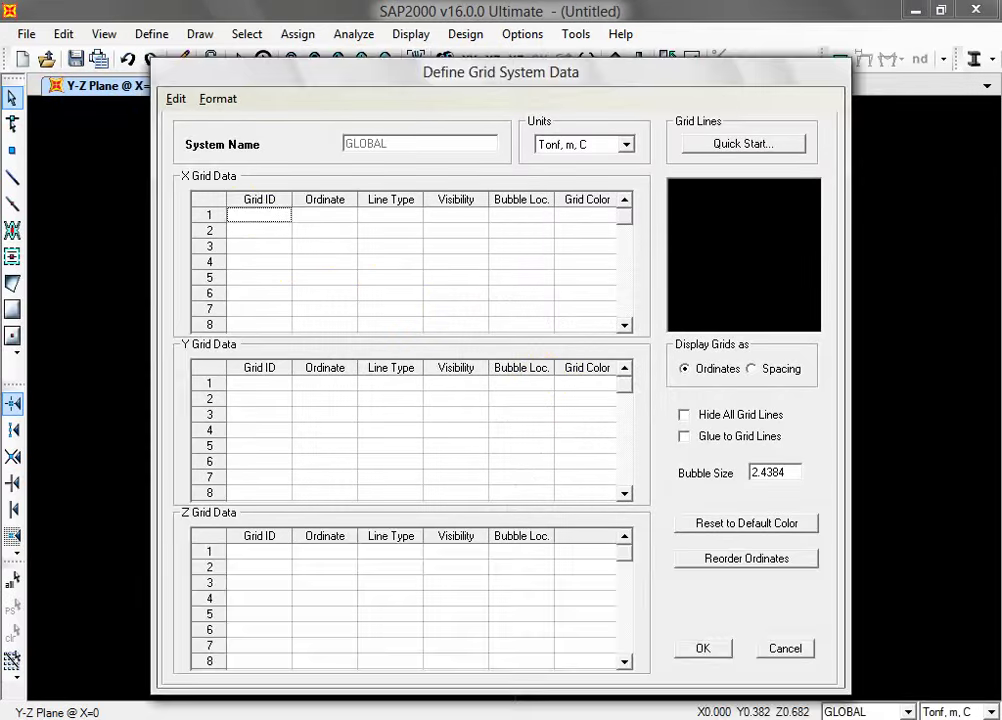
Step: Switch to the PROBLEMS drawing in AutoCAD, check the truss frame's panel spacing, span and height dimensions, and return to the SAP2000 grid data
mouse_move(532, 718)
click(425, 645)
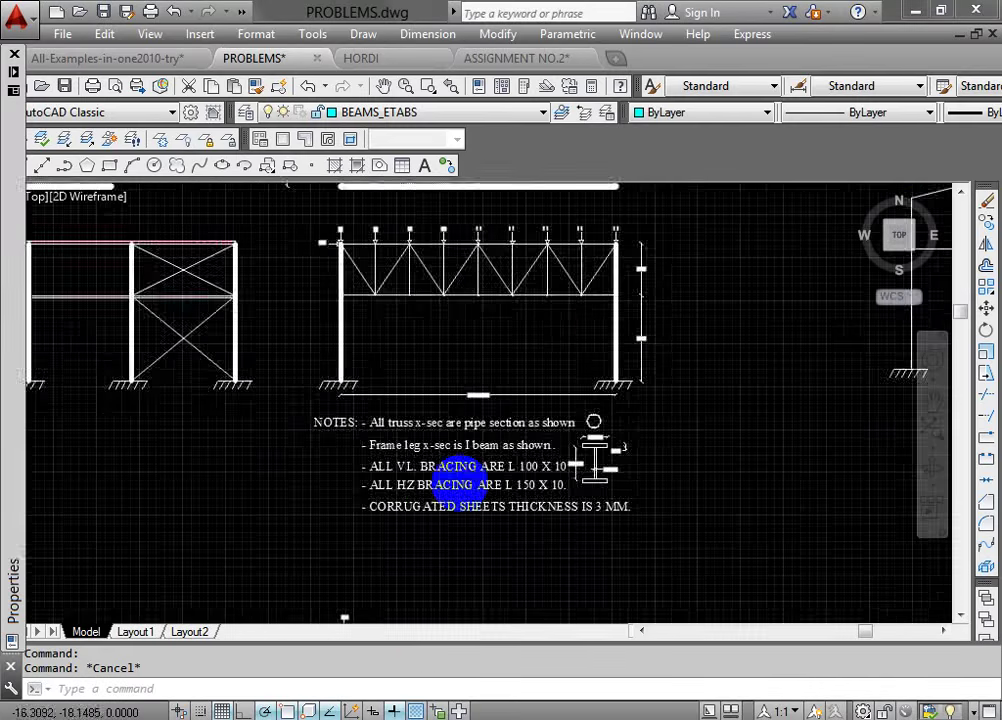
scroll(449, 527, up, 5)
scroll(456, 557, down, 5)
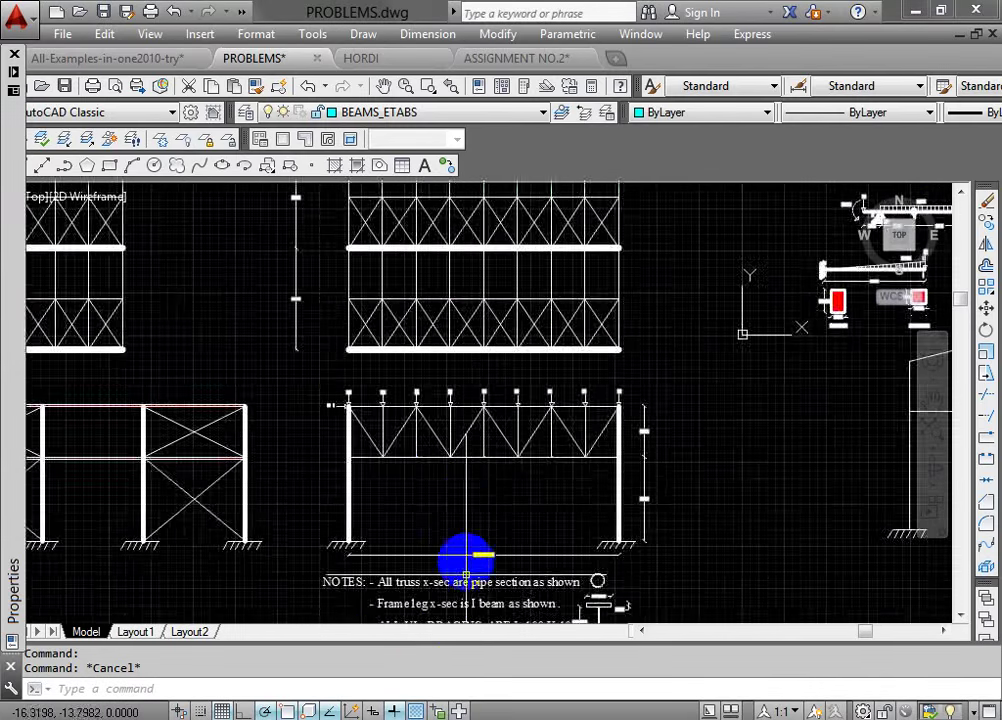
scroll(461, 617, up, 5)
scroll(459, 552, down, 2)
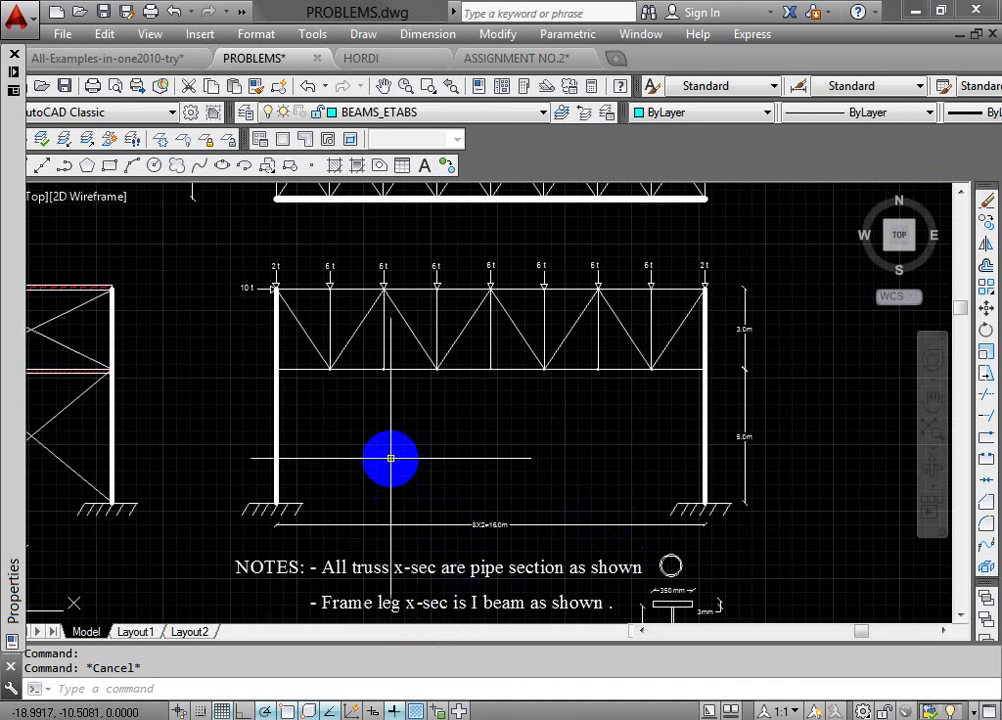
scroll(421, 541, up, 2)
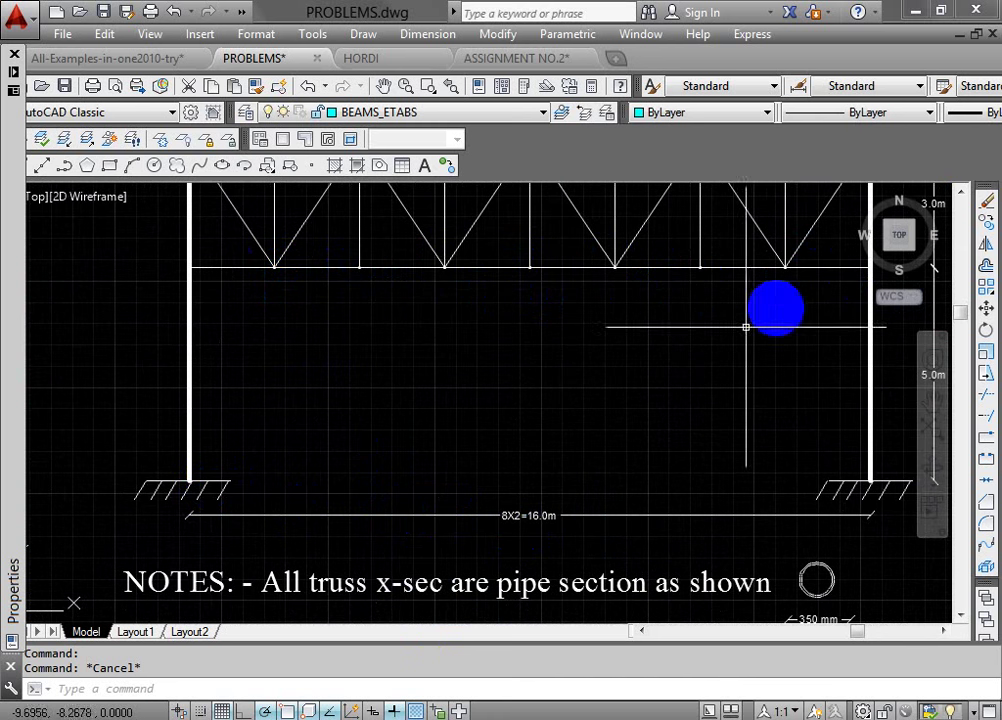
scroll(500, 514, up, 3)
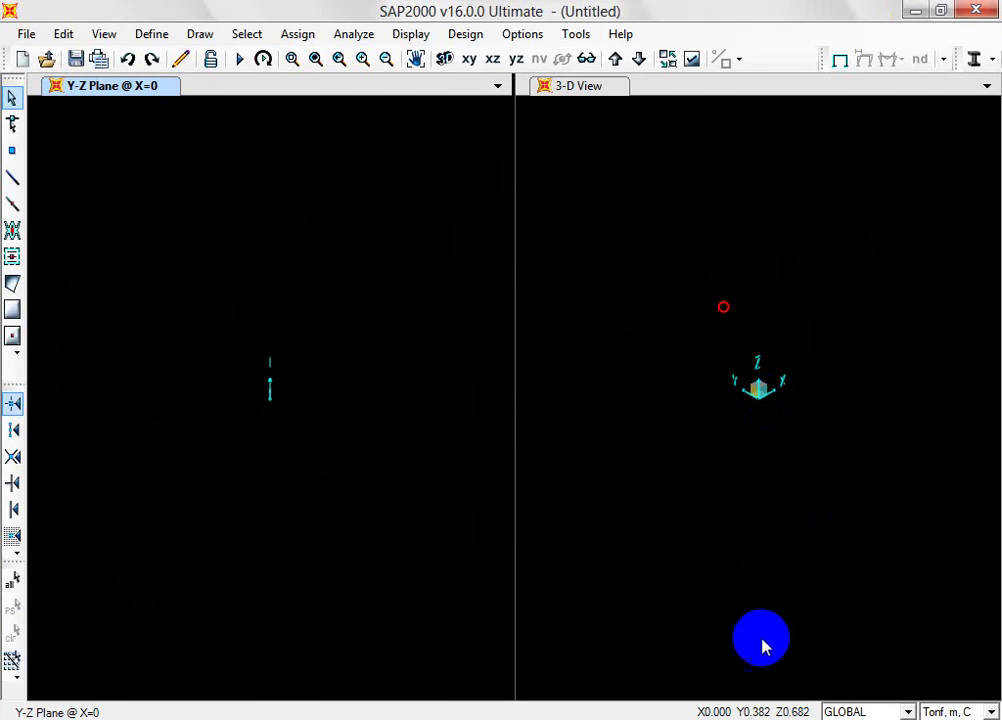
mouse_move(559, 708)
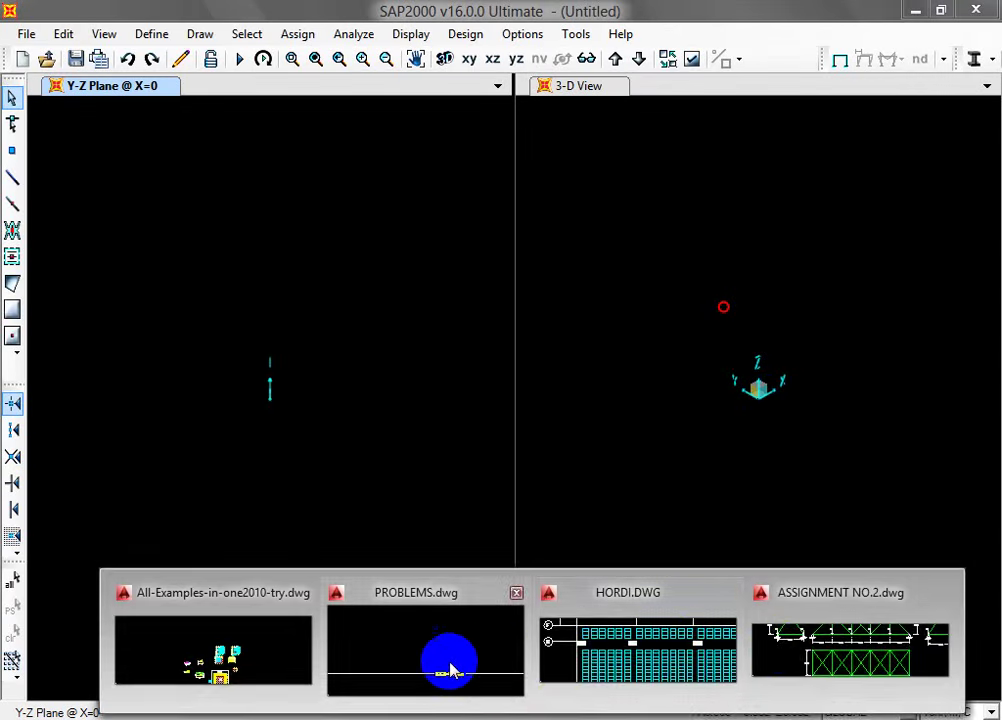
click(447, 662)
click(912, 18)
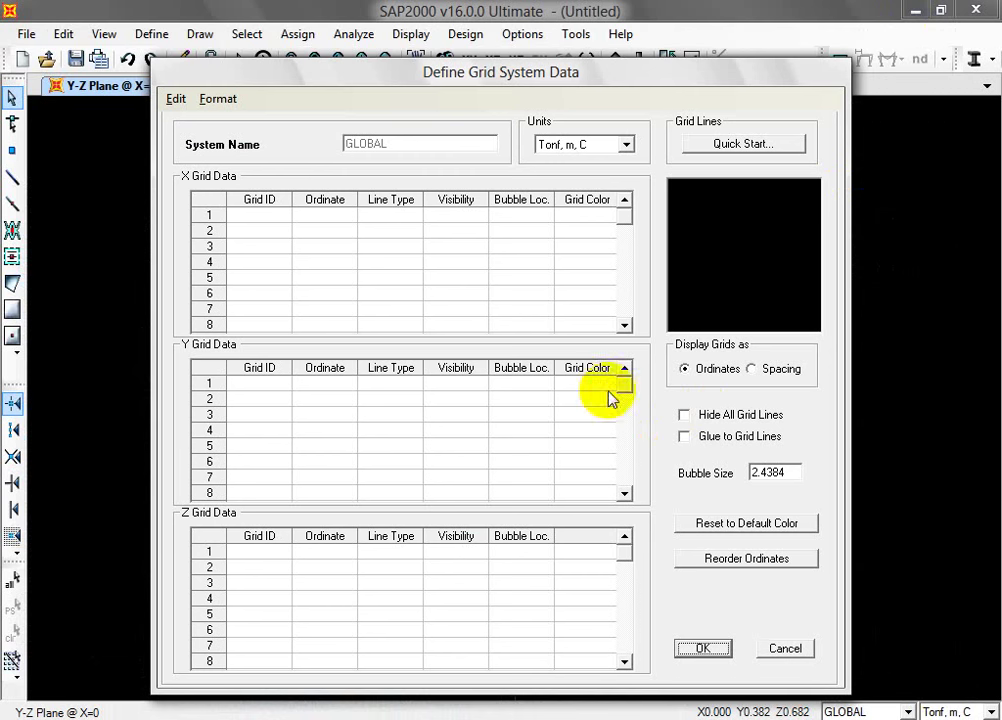
Step: Name the first six X grid lines A, B, C, D, E and F
click(246, 219)
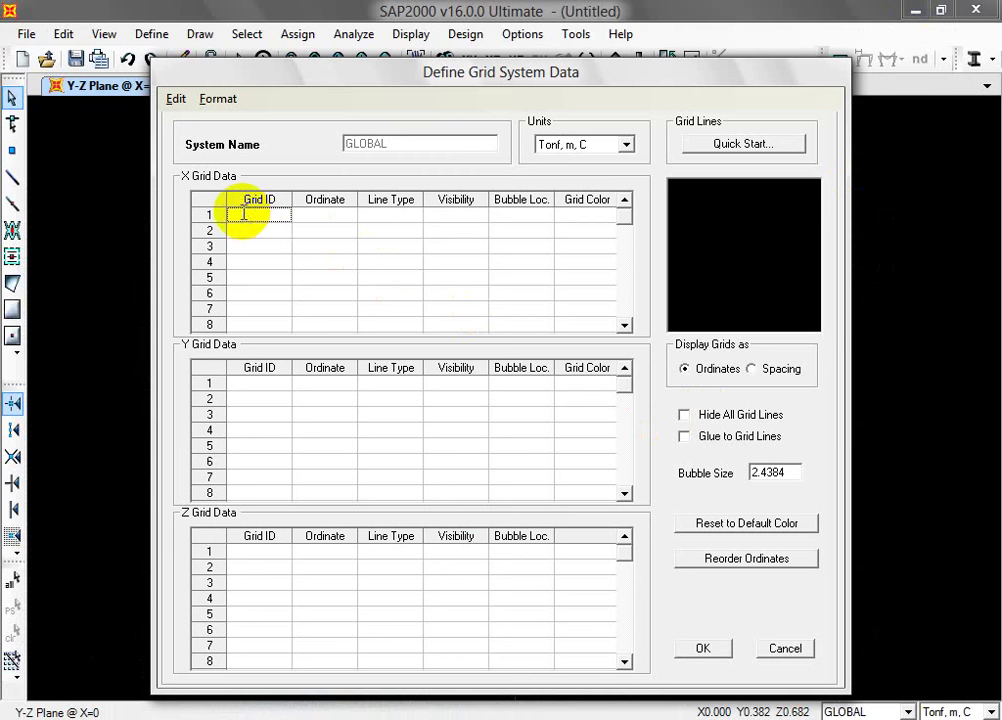
text(A)
click(259, 230)
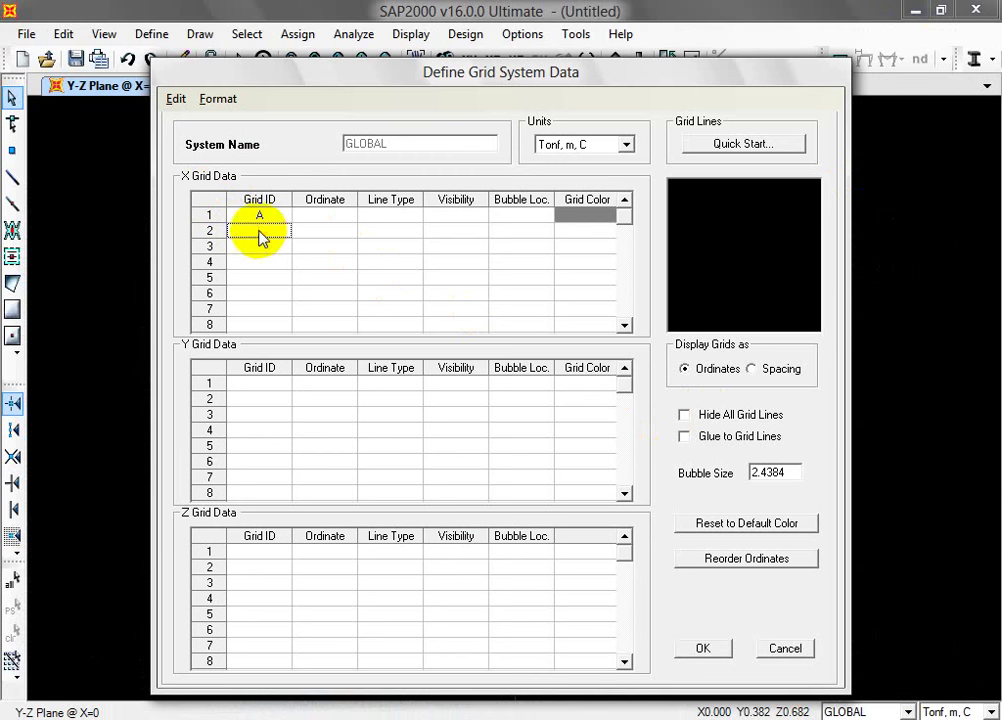
text(B)
click(262, 246)
text(C)
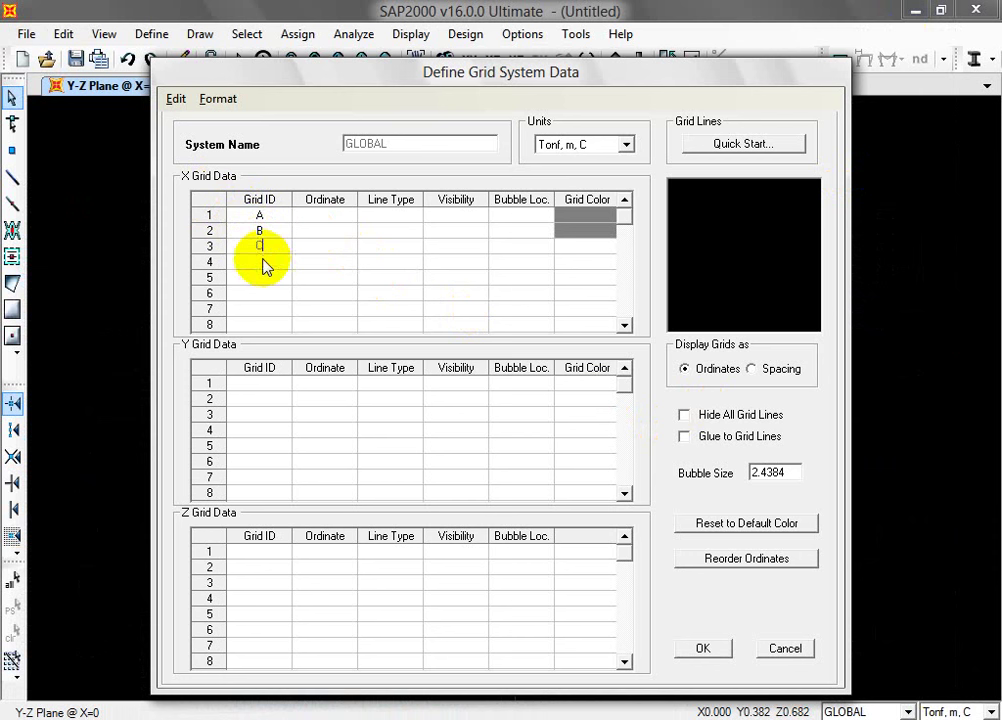
click(264, 261)
text(D)
click(265, 276)
text(E)
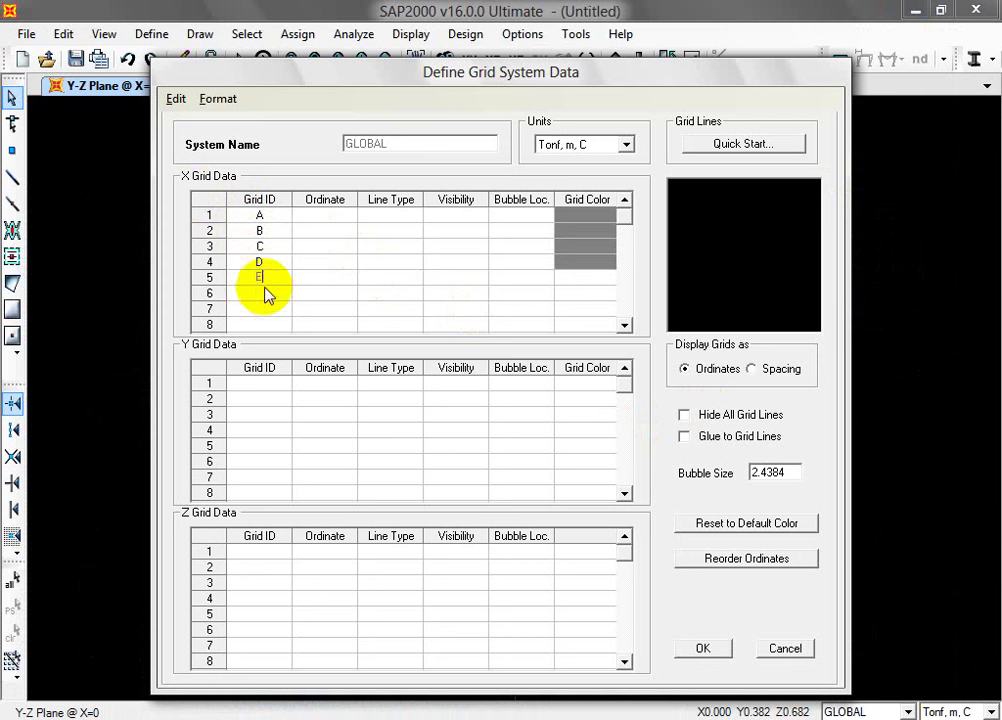
click(265, 293)
text(F)
Step: Name the seventh, eighth and ninth X grid lines G, H and I
click(267, 309)
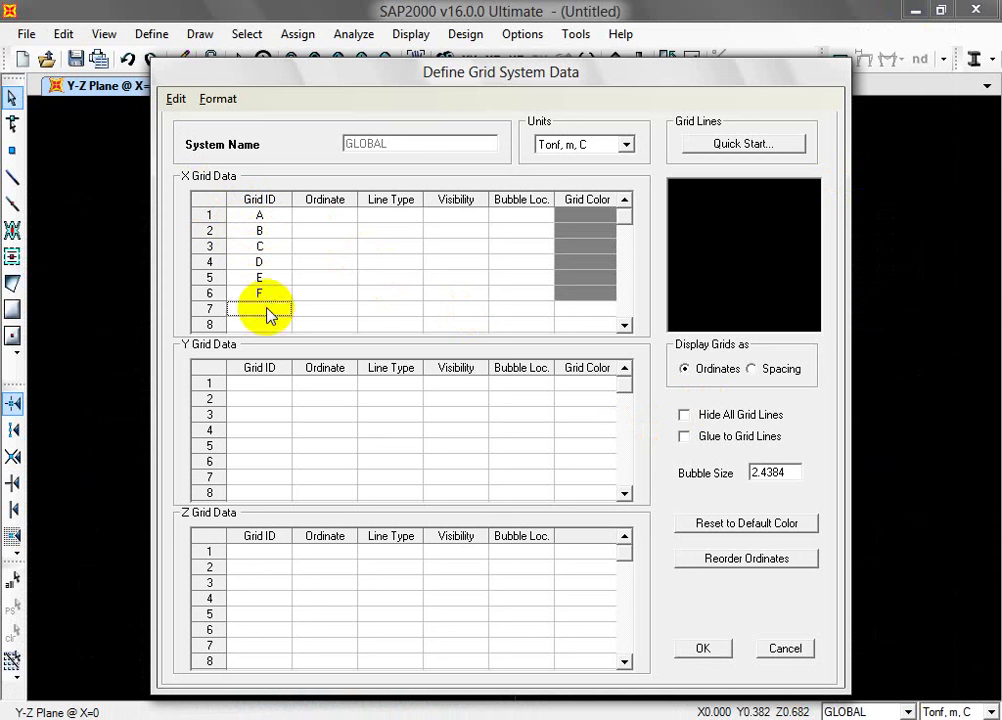
text(H)
click(271, 325)
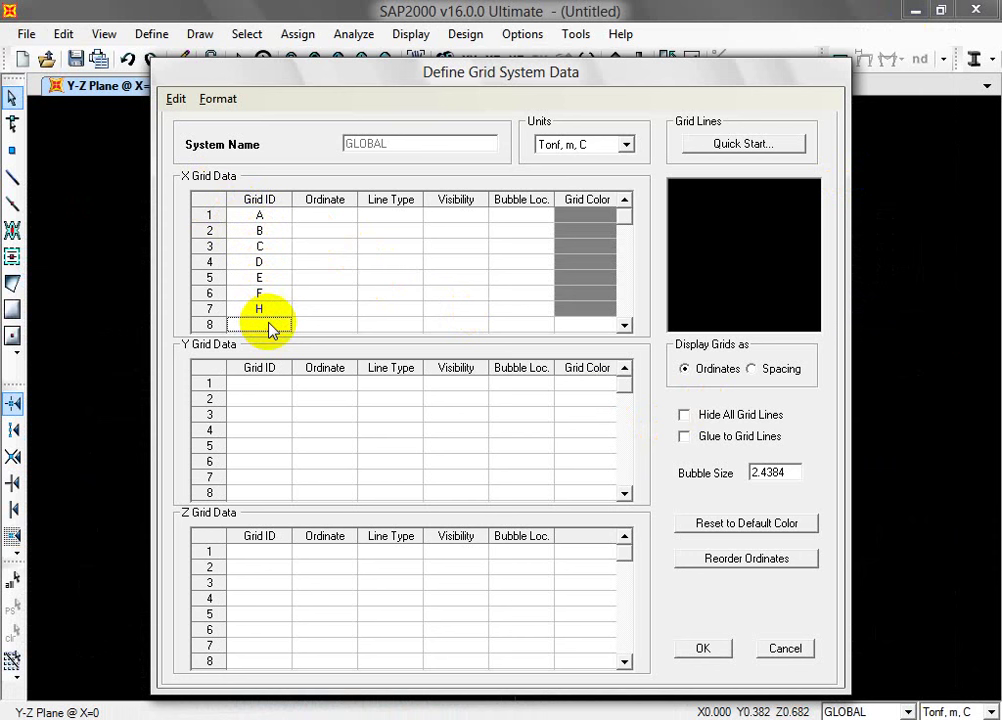
click(271, 310)
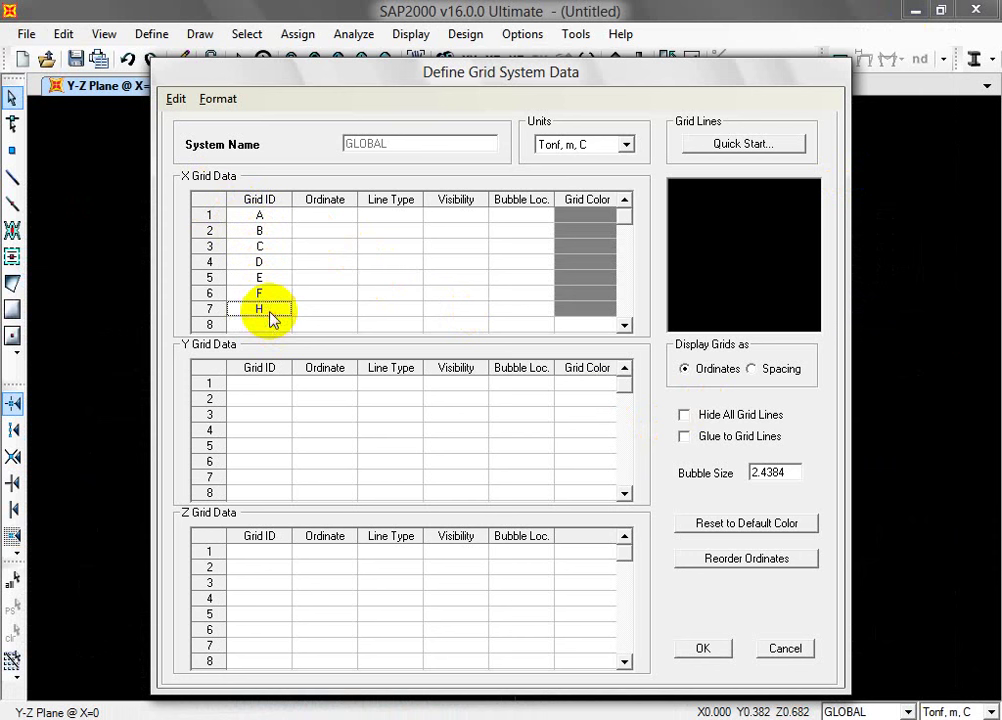
text(G)
click(268, 324)
text(H)
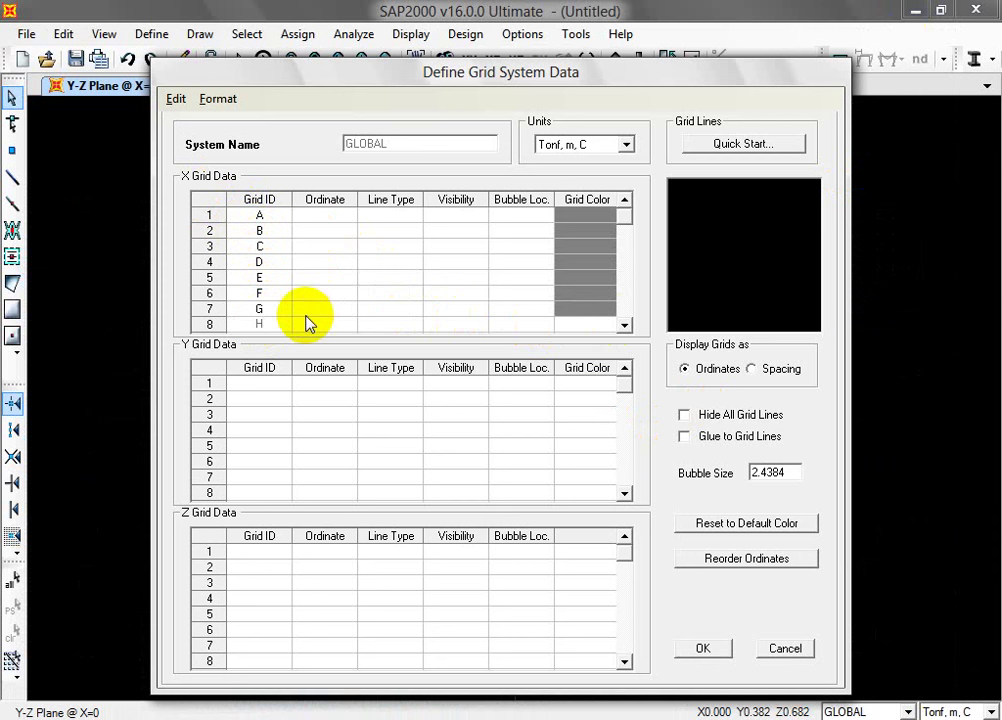
key(Return)
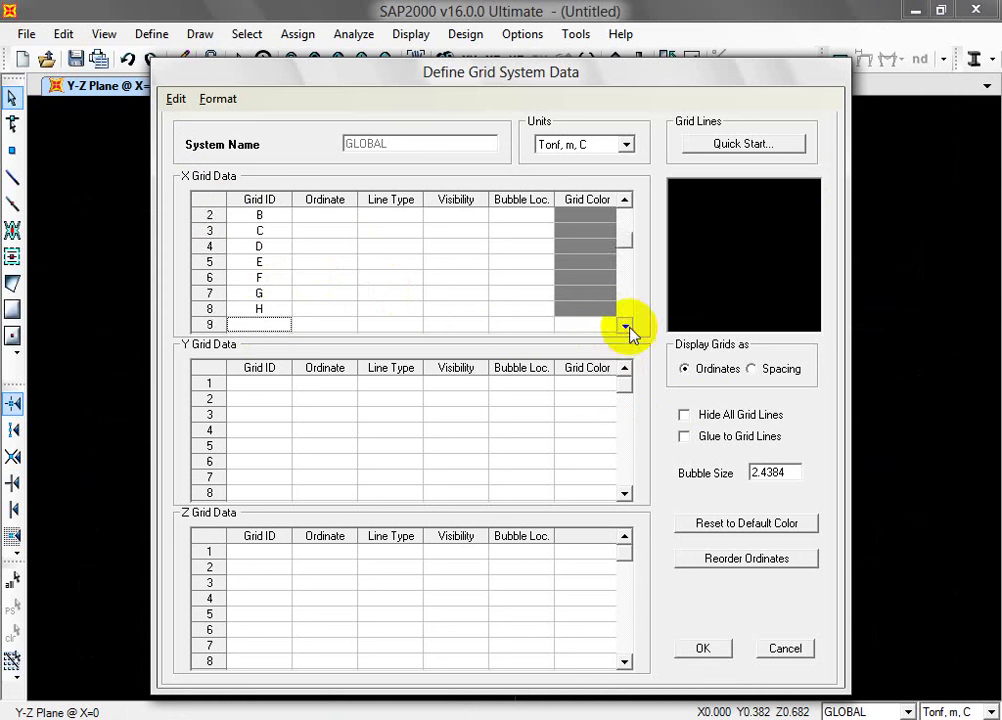
click(624, 325)
click(288, 310)
text(I)
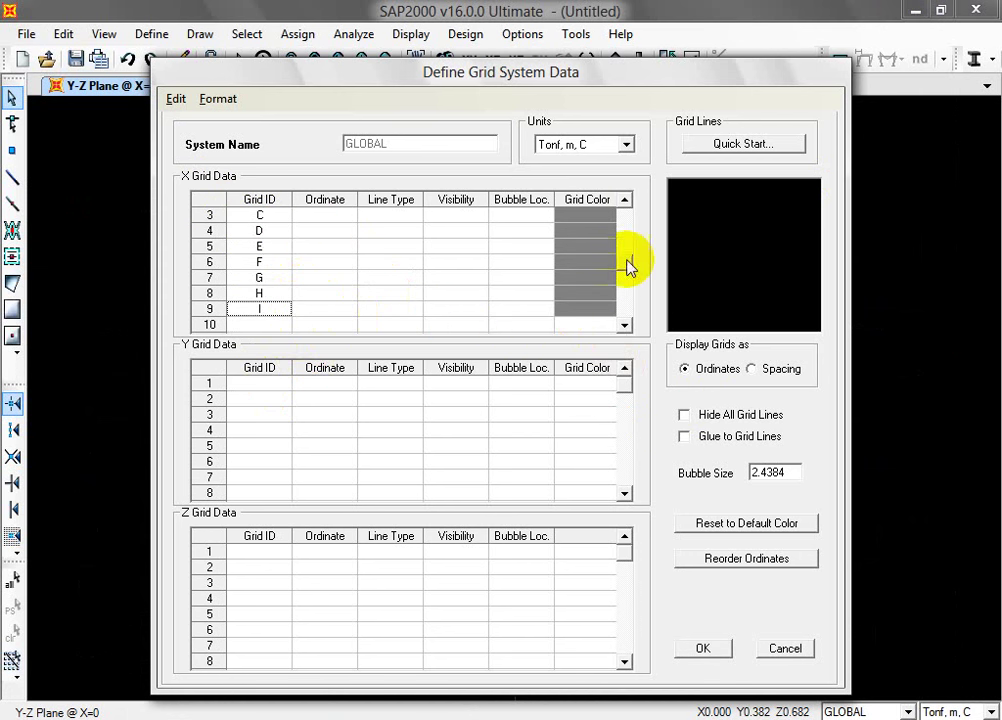
Step: Set the ordinates of X grid lines A, B, C, D and E to 0, 2, 4, 6 and 8 m
scroll(630, 219, up, 2)
click(340, 216)
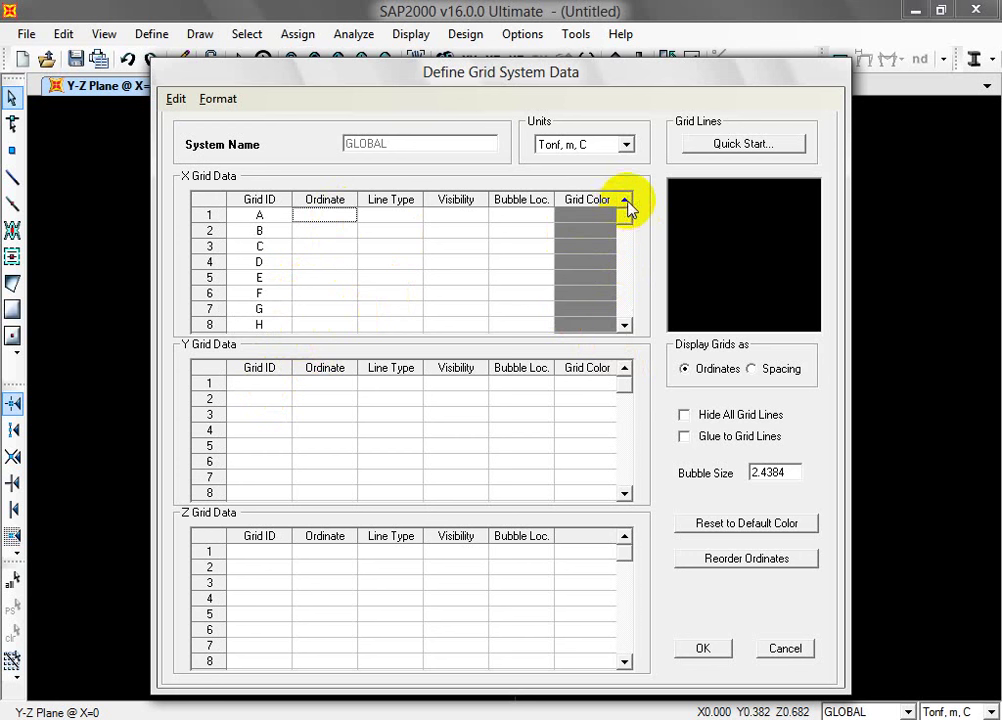
click(342, 215)
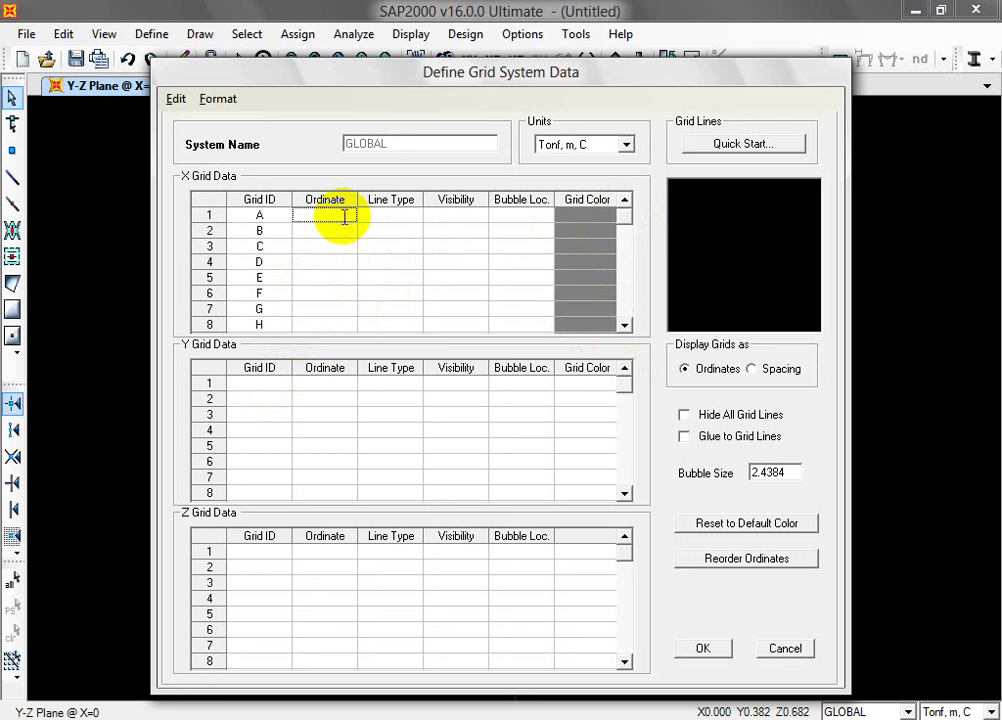
text(0)
key(Return)
text(2)
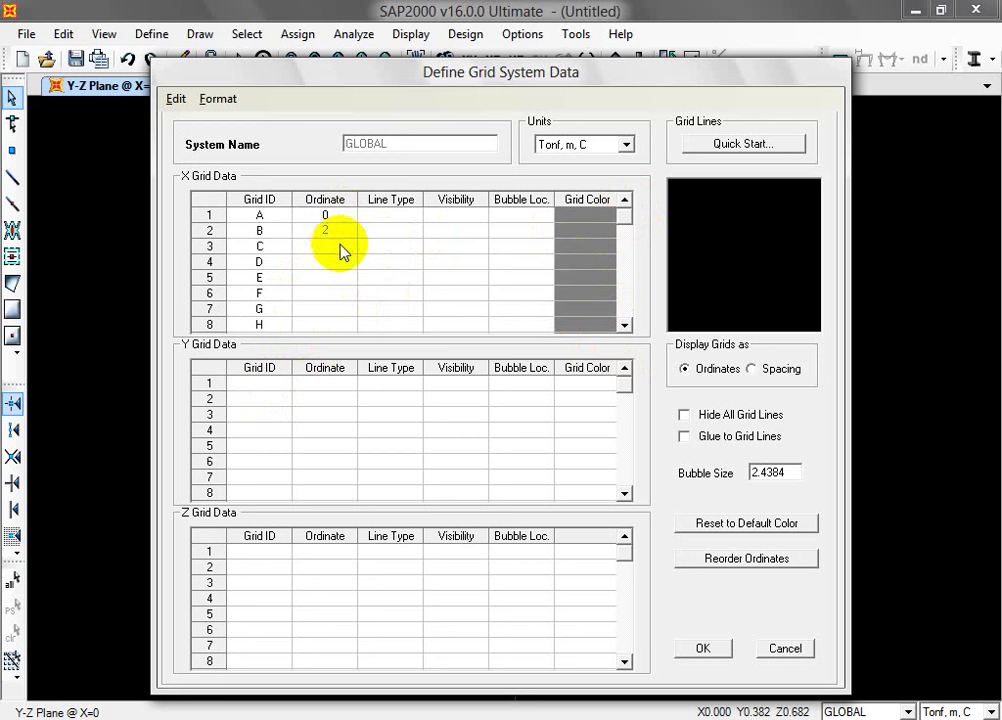
key(Return)
text(4)
key(Return)
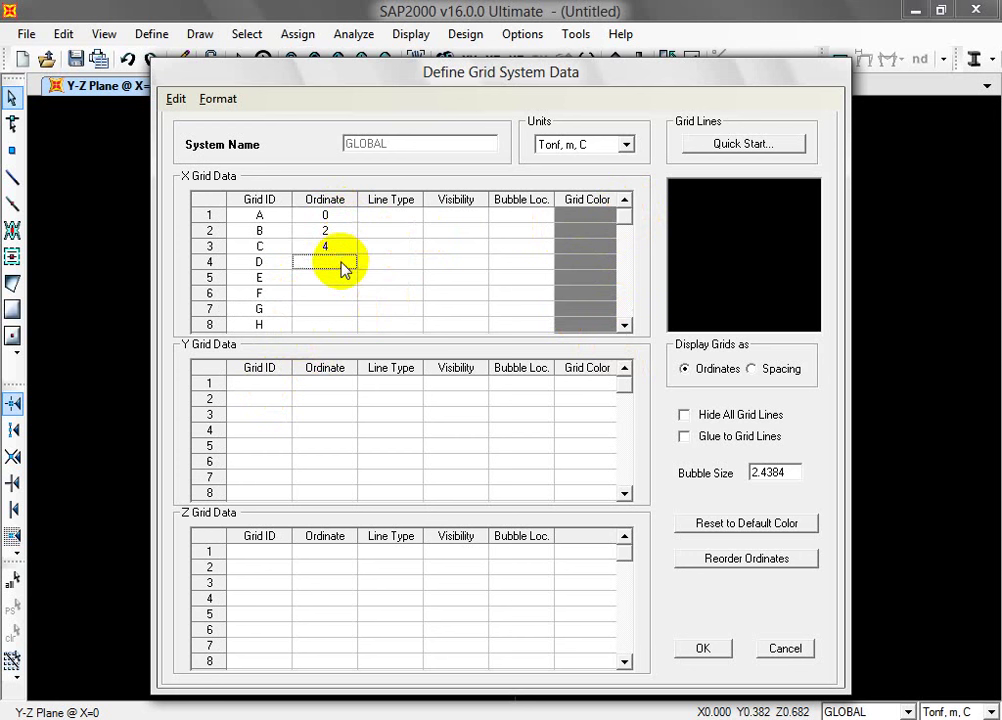
text(6)
key(Return)
text(8)
Step: Set the ordinates of X grid lines F, G, H and I to 10, 12, 14 and 16 m
click(336, 295)
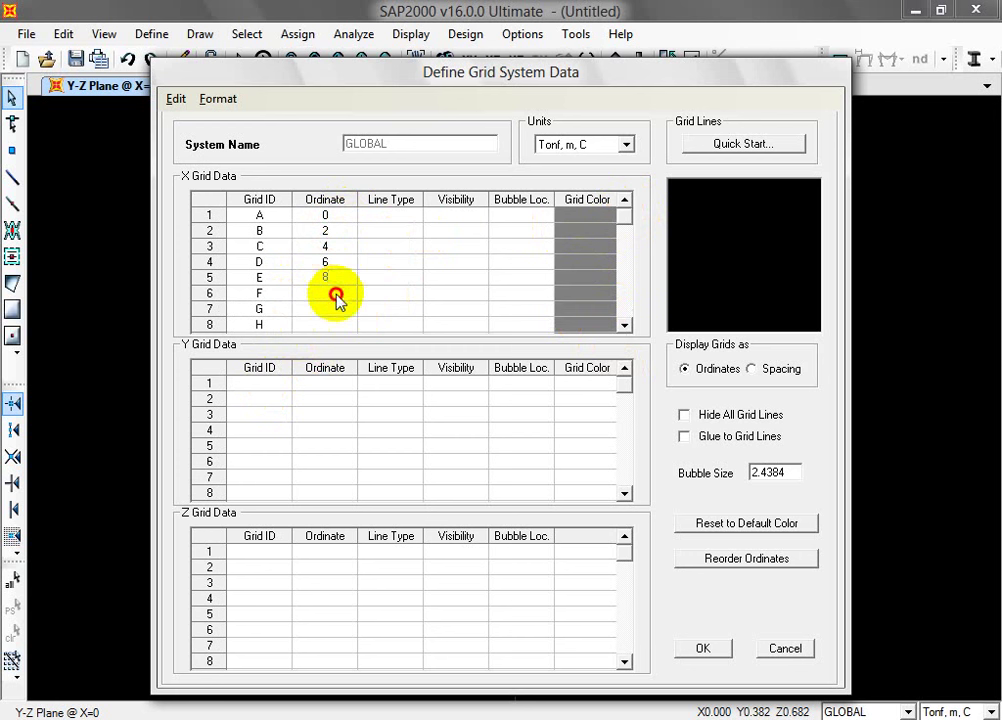
text(10)
key(Return)
text(12)
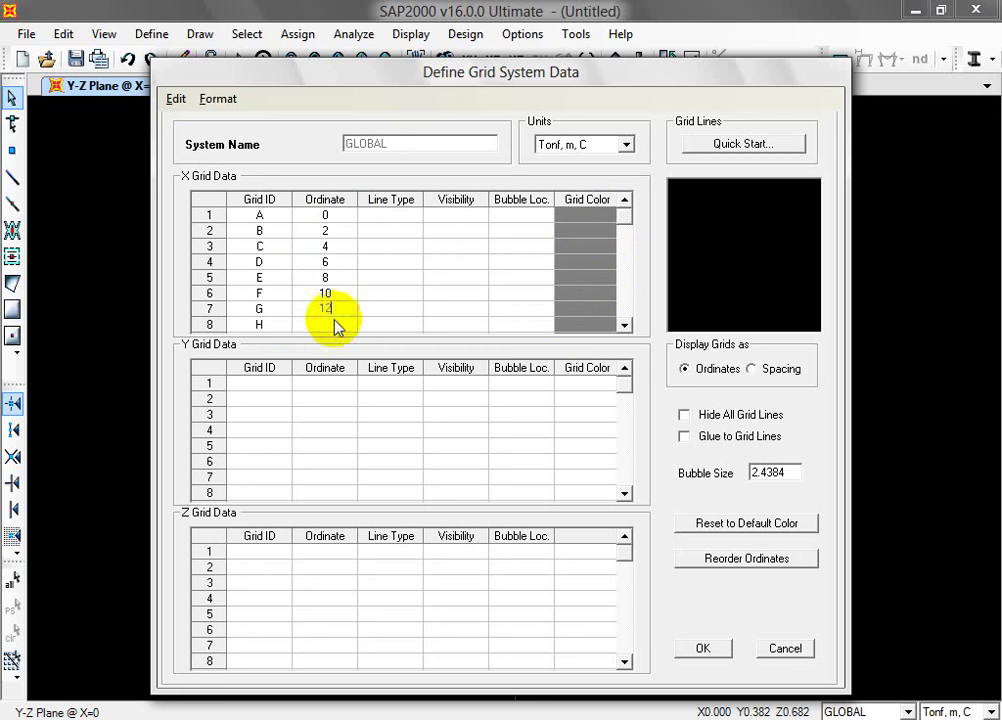
click(332, 323)
text(14)
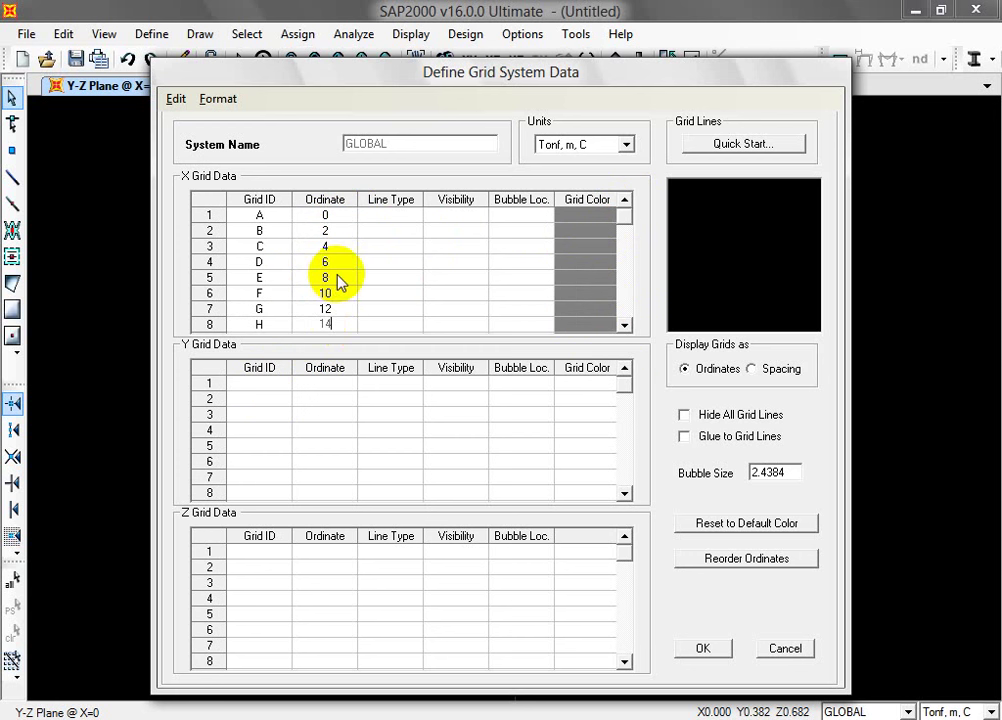
click(624, 325)
click(624, 325)
click(332, 310)
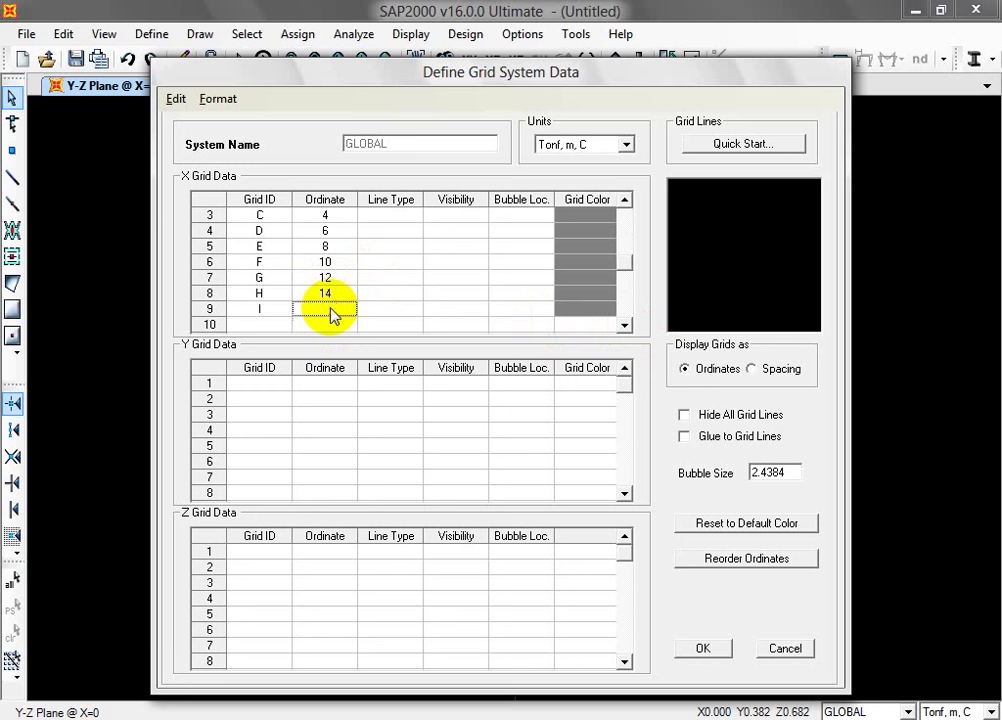
text(16)
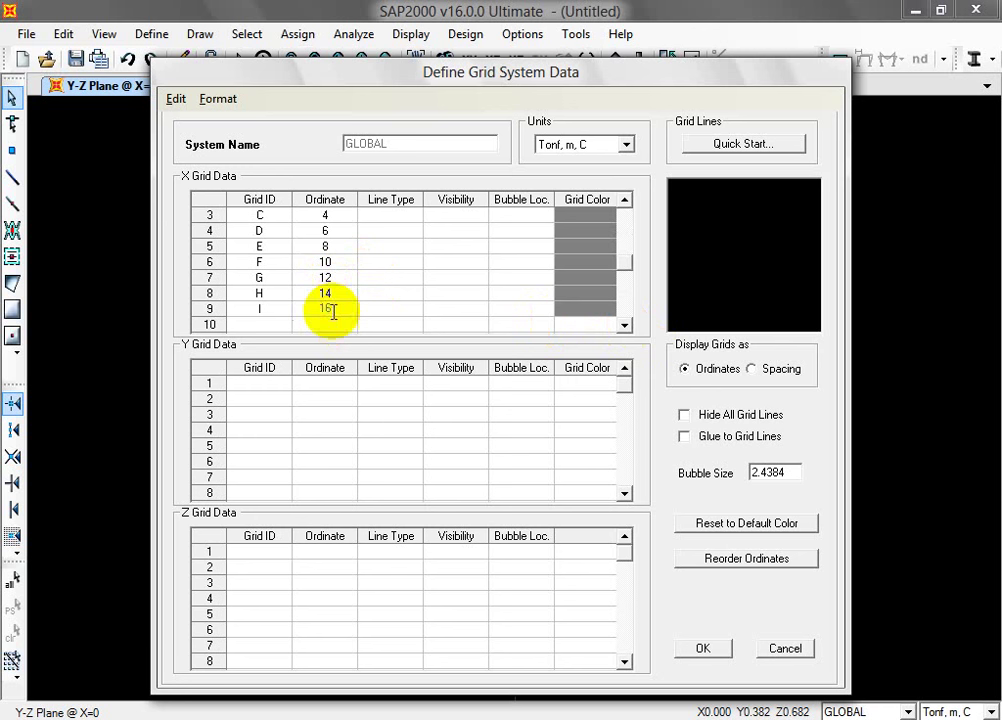
Step: Switch to the PROBLEMS drawing in AutoCAD, examine the frame bays in the braced side elevation, and return to the SAP2000 grid data
click(286, 383)
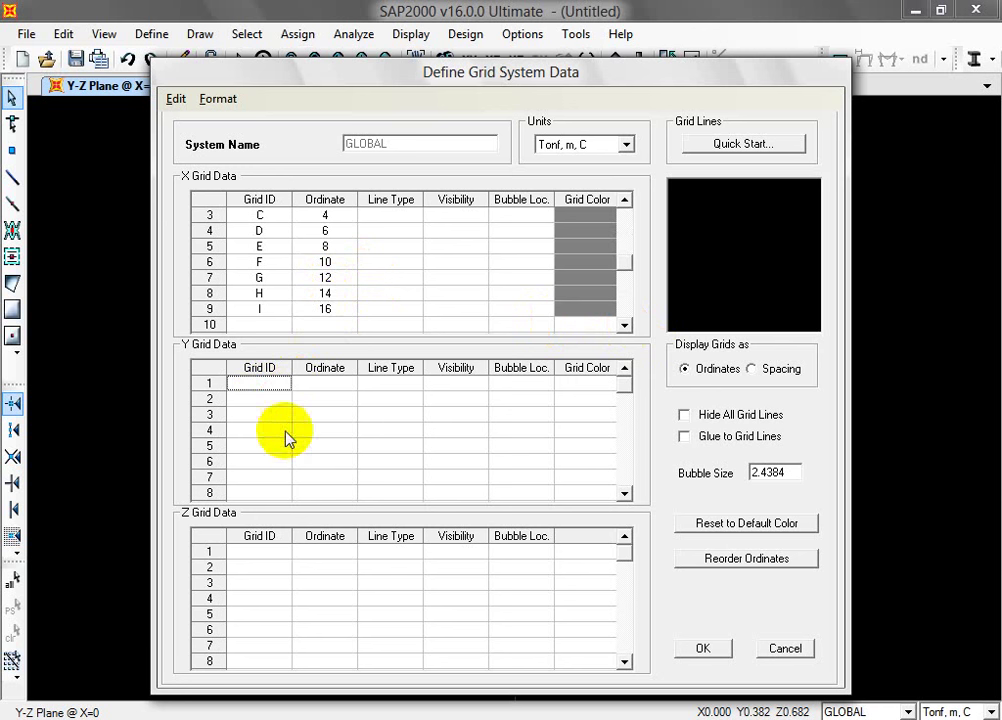
mouse_move(500, 708)
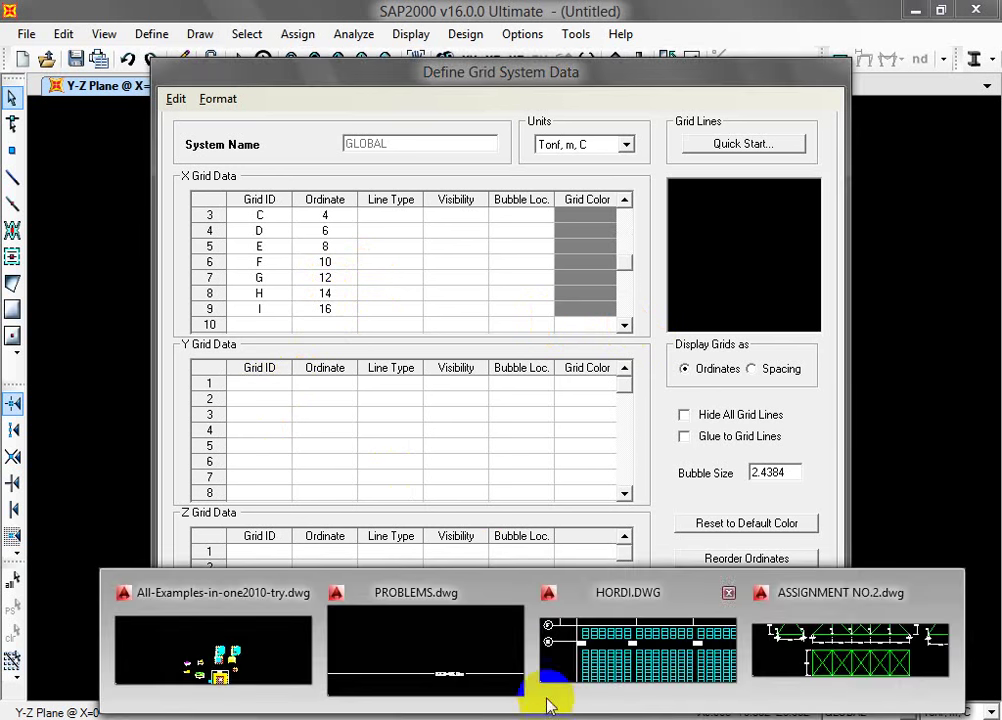
click(427, 662)
scroll(309, 414, up, 4)
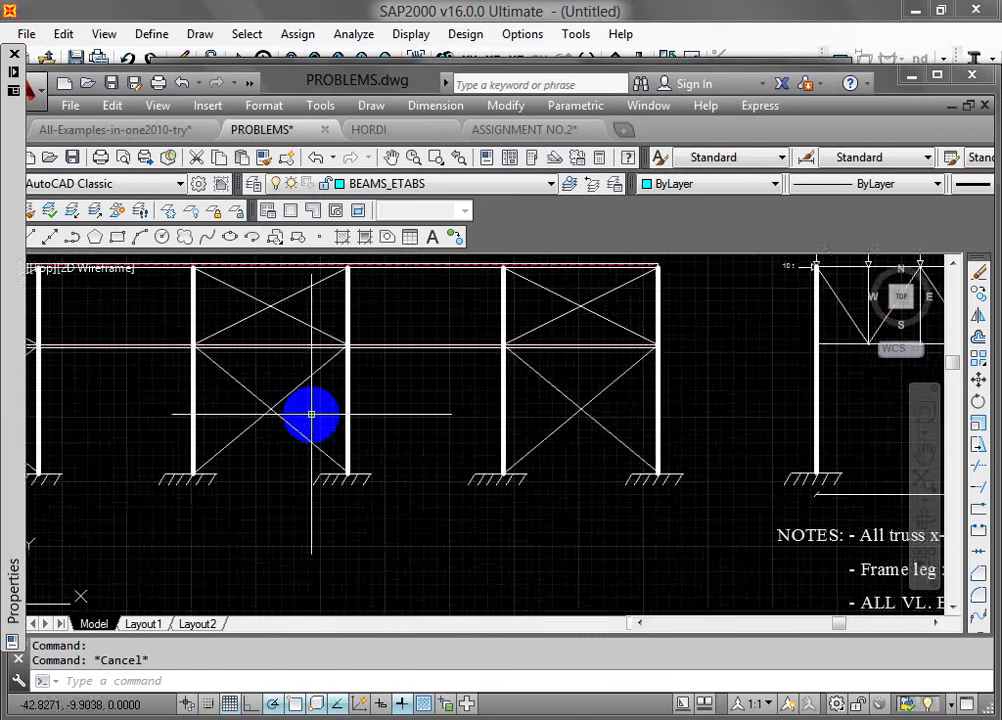
scroll(314, 449, down, 2)
middle_drag(282, 506, 380, 537)
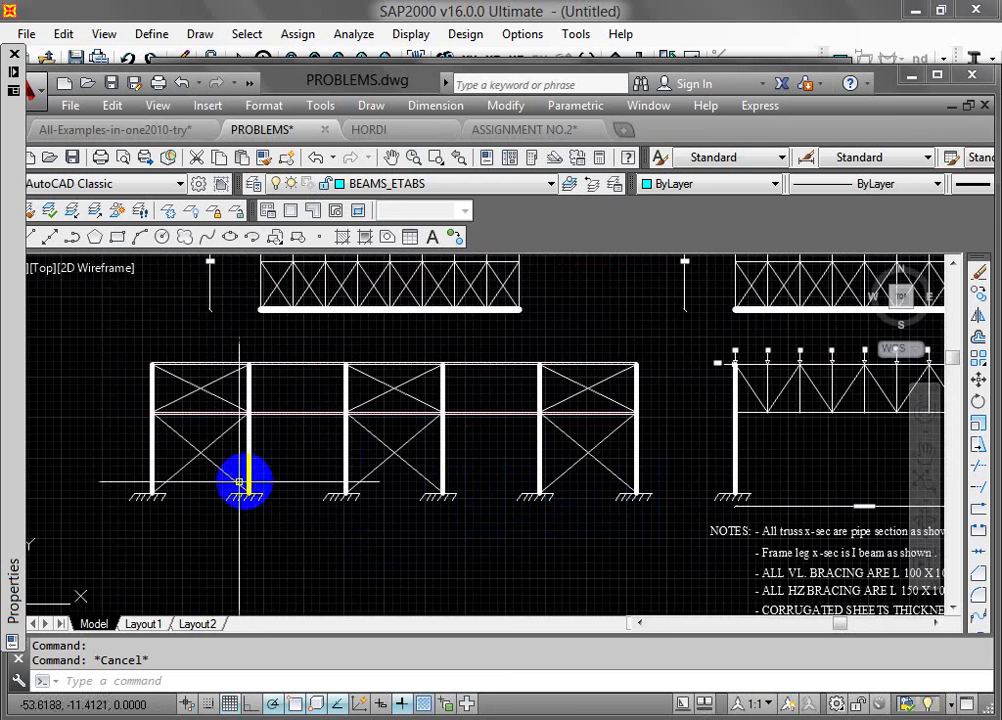
click(906, 74)
Step: Name the first two Y grid lines J and K
click(281, 385)
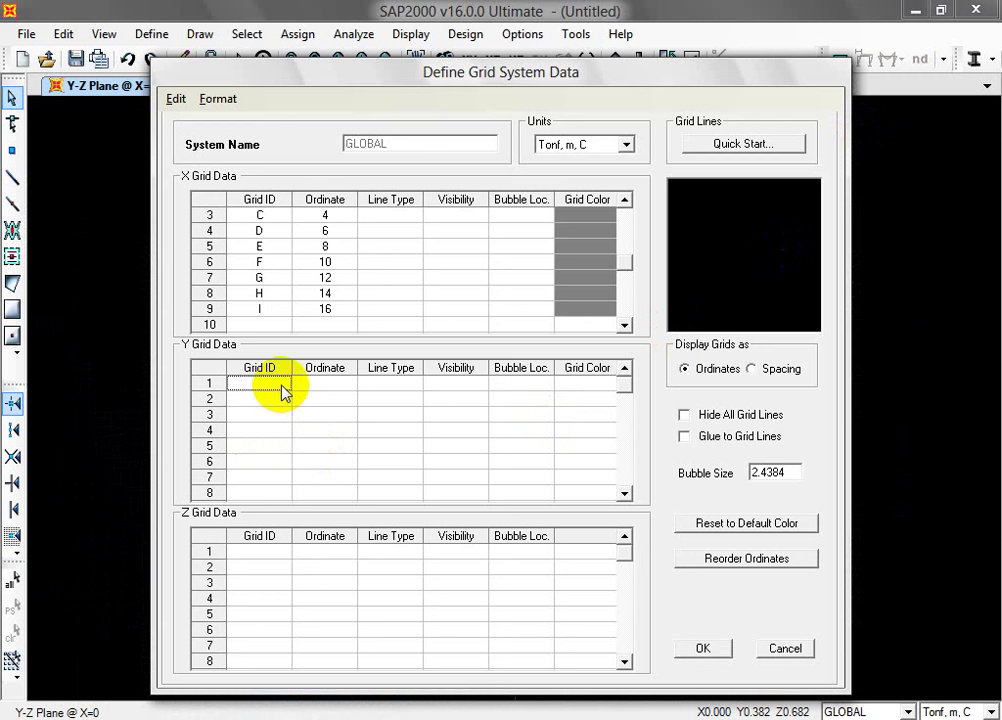
text(J)
click(273, 398)
text(K)
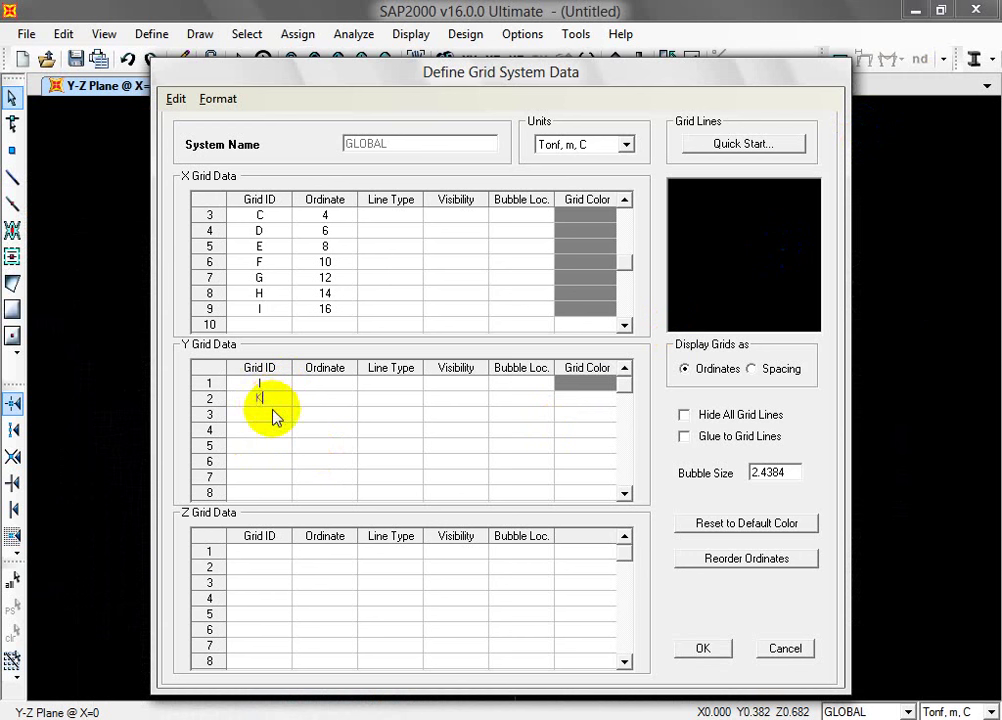
key(BackSpace)
text(J)
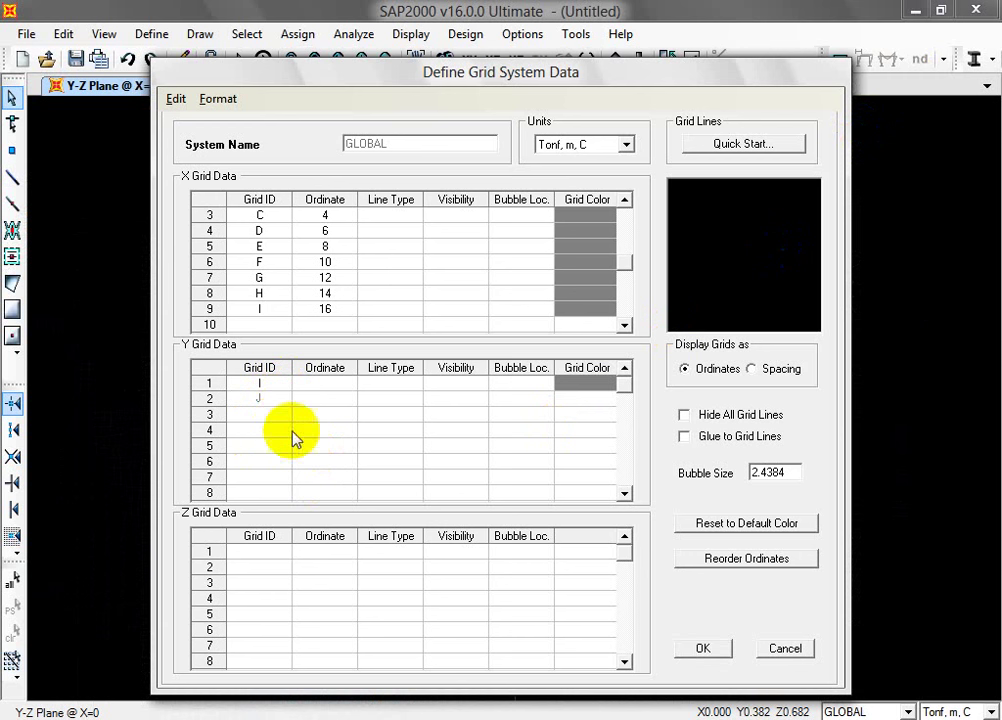
click(275, 386)
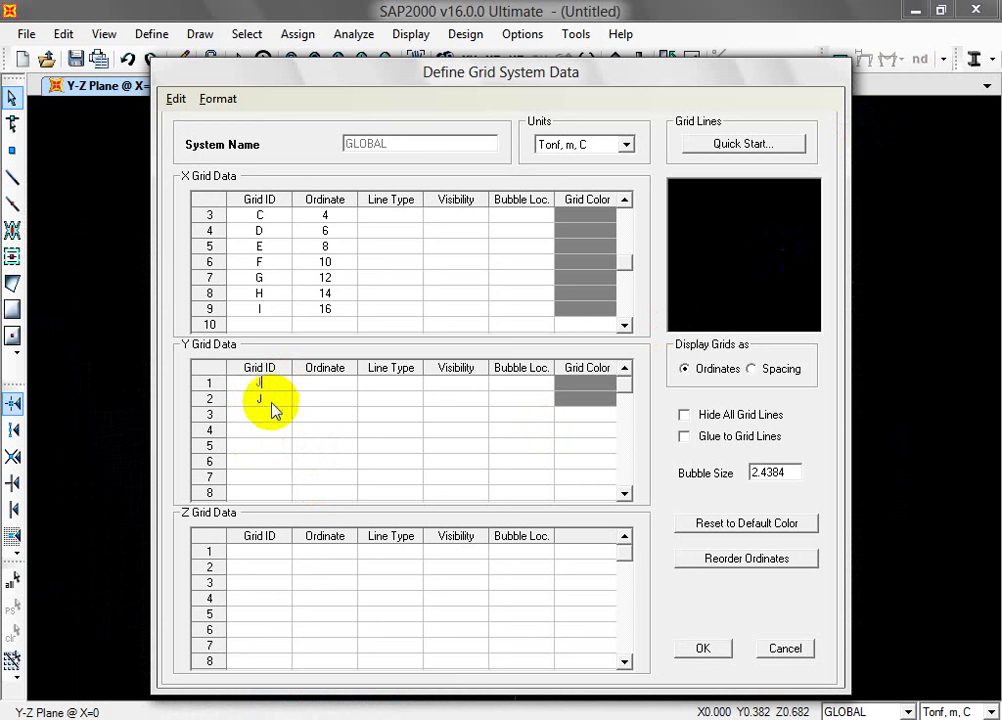
text(J)
Step: Name the third to sixth Y grid lines L, M, O and P
click(268, 416)
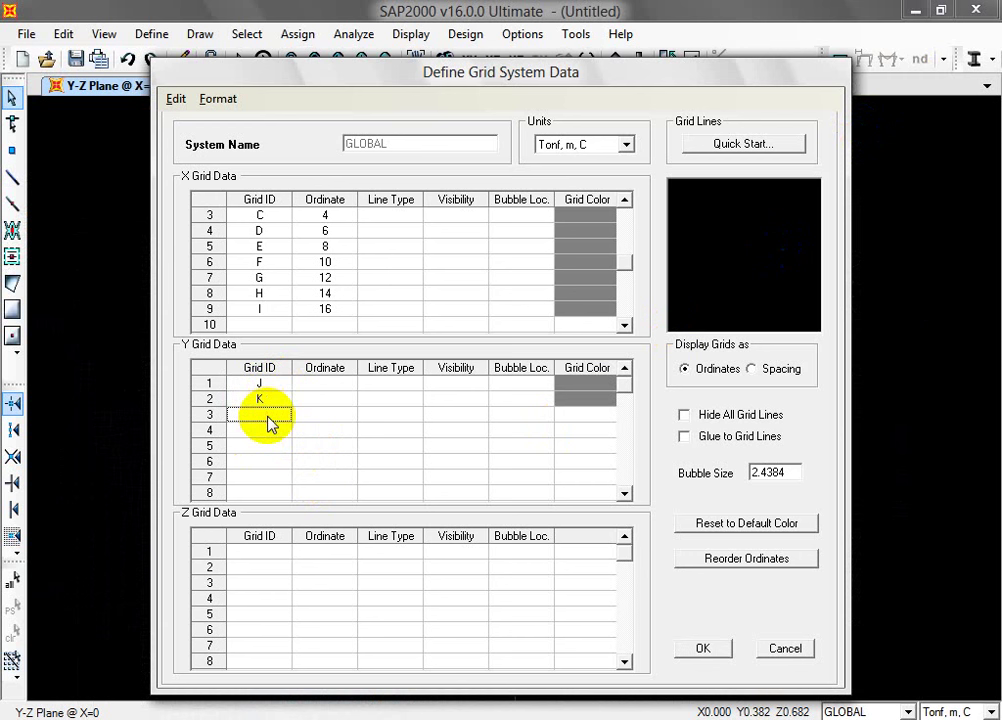
text(L)
click(270, 432)
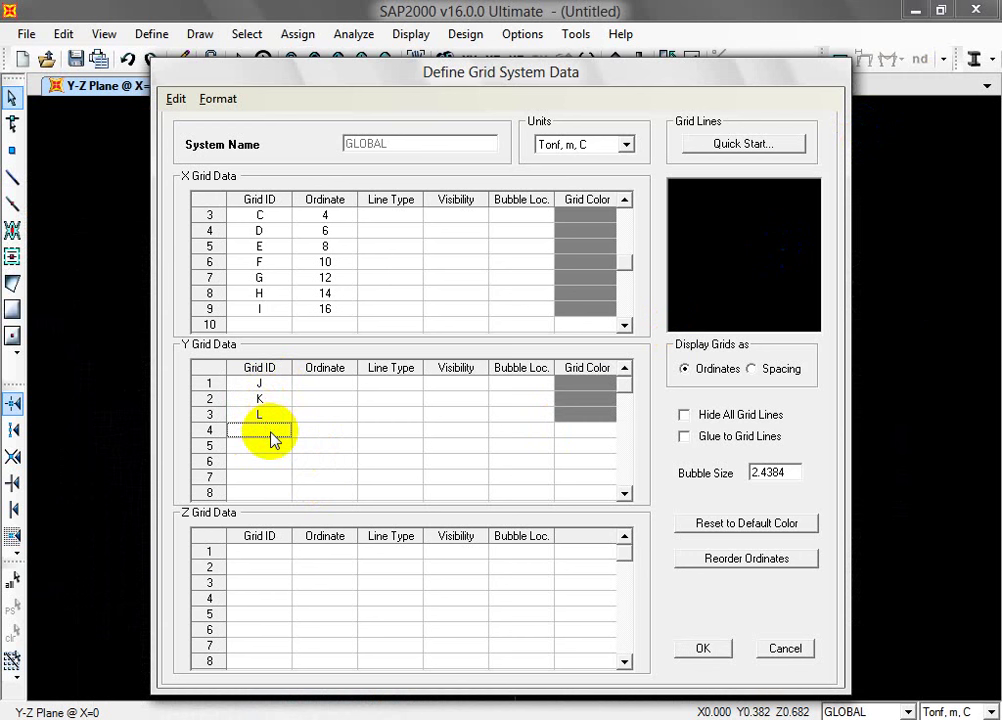
text(M)
click(272, 448)
text(O)
click(270, 462)
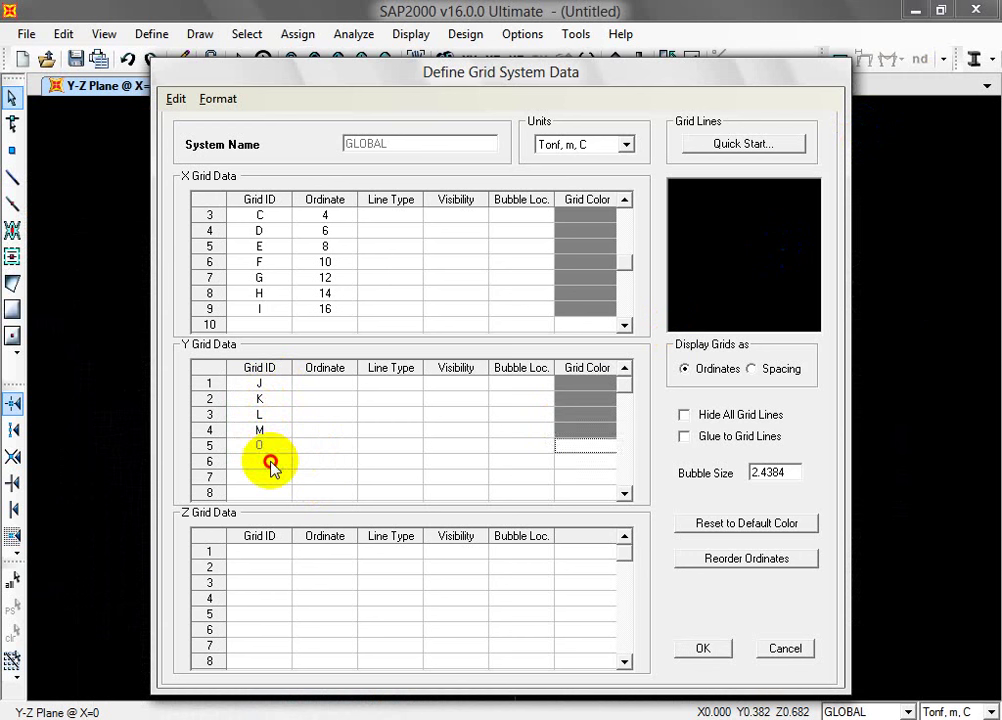
text(P)
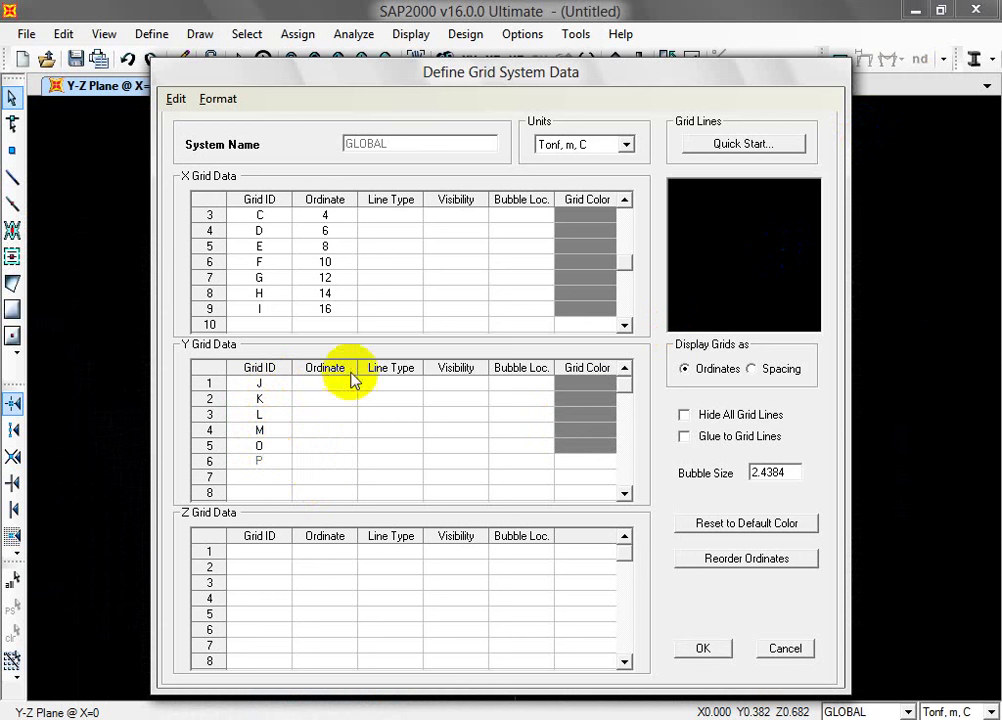
Step: Set the ordinates of Y grid lines J, K and L to 0, 6 and 12 m
click(346, 383)
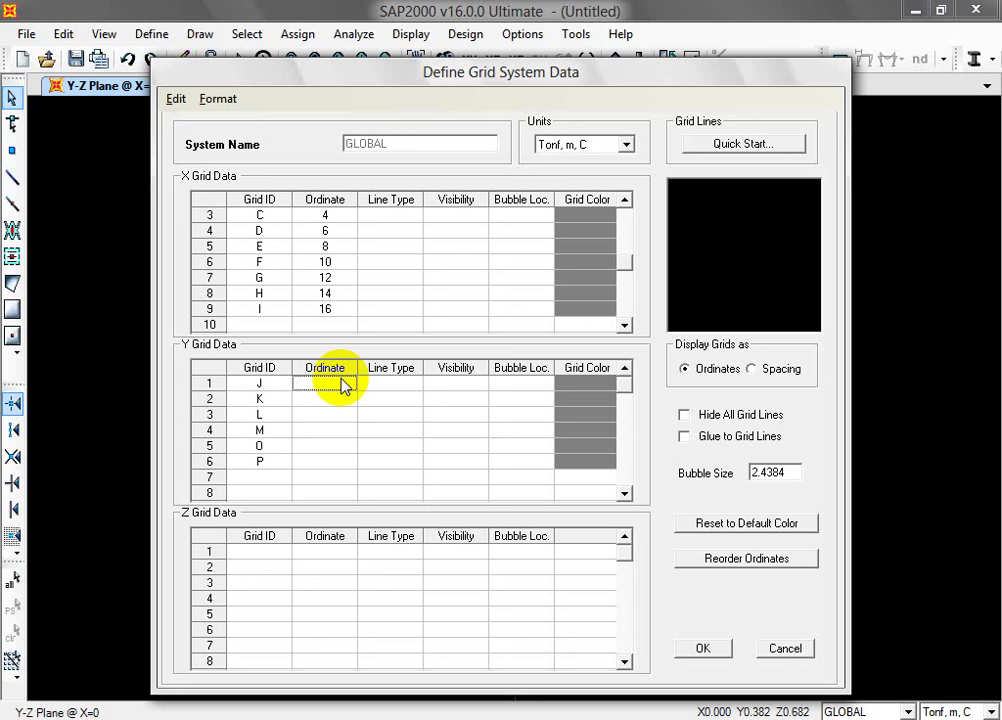
text(0)
click(335, 399)
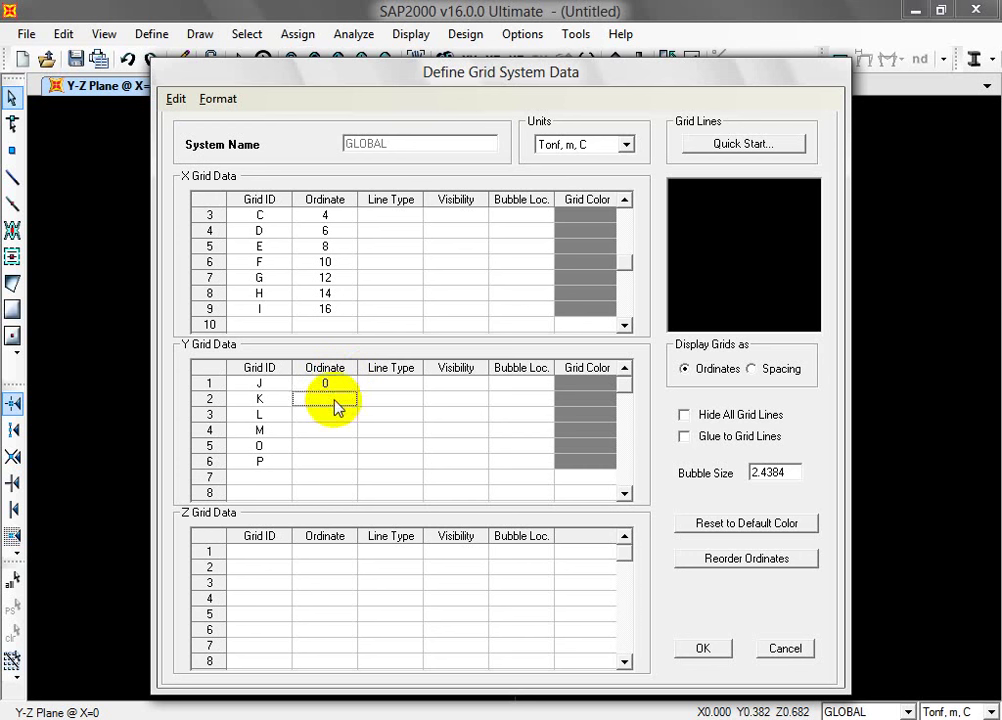
text(6)
click(330, 414)
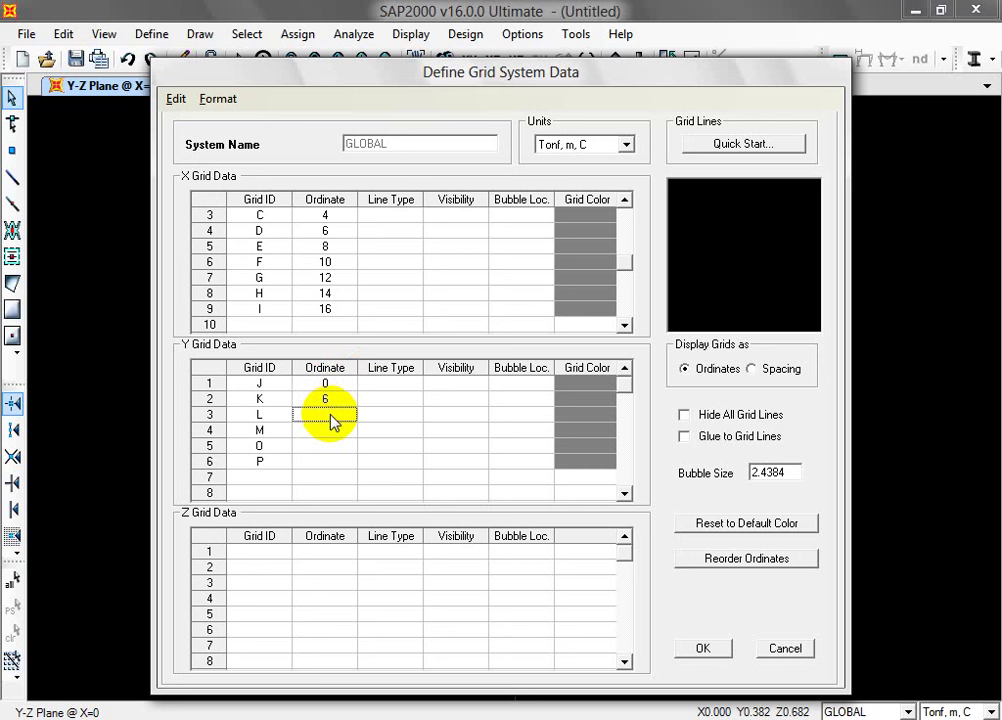
text(12)
Step: Set the ordinates of Y grid lines M, O and P to 18, 24 and 30 m
click(329, 430)
text(1)
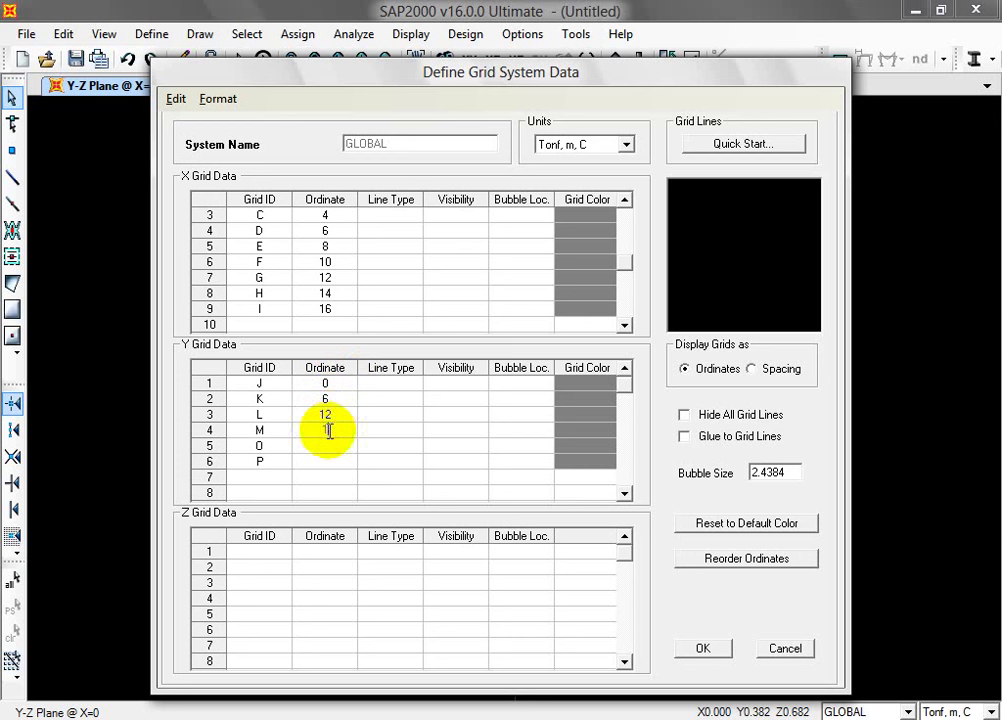
text(8)
click(334, 447)
text(24)
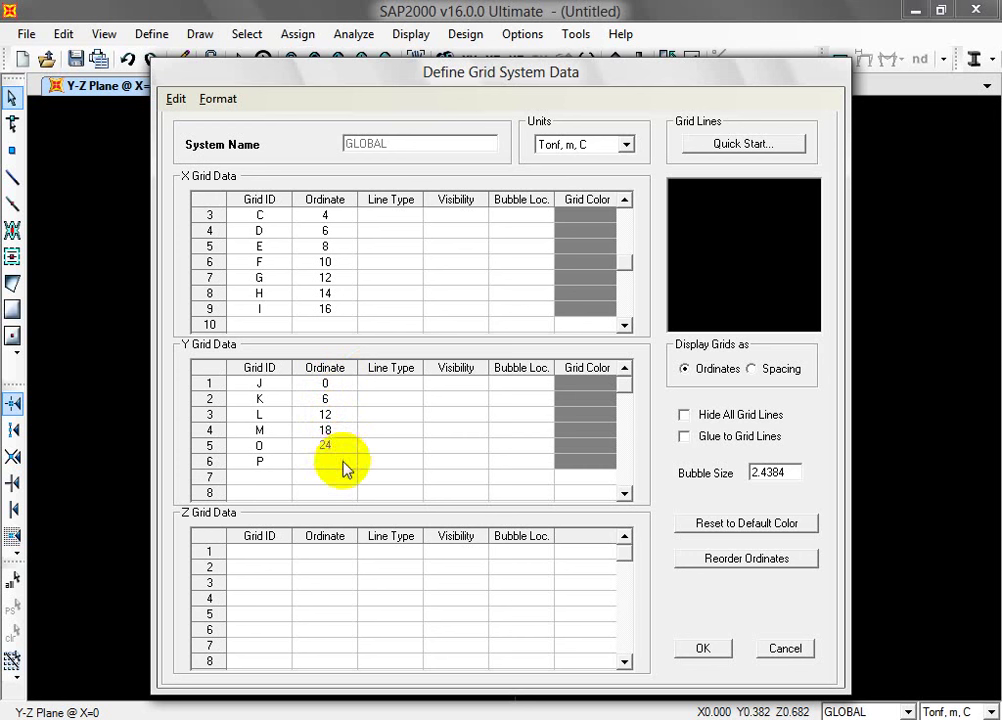
click(342, 461)
text(30)
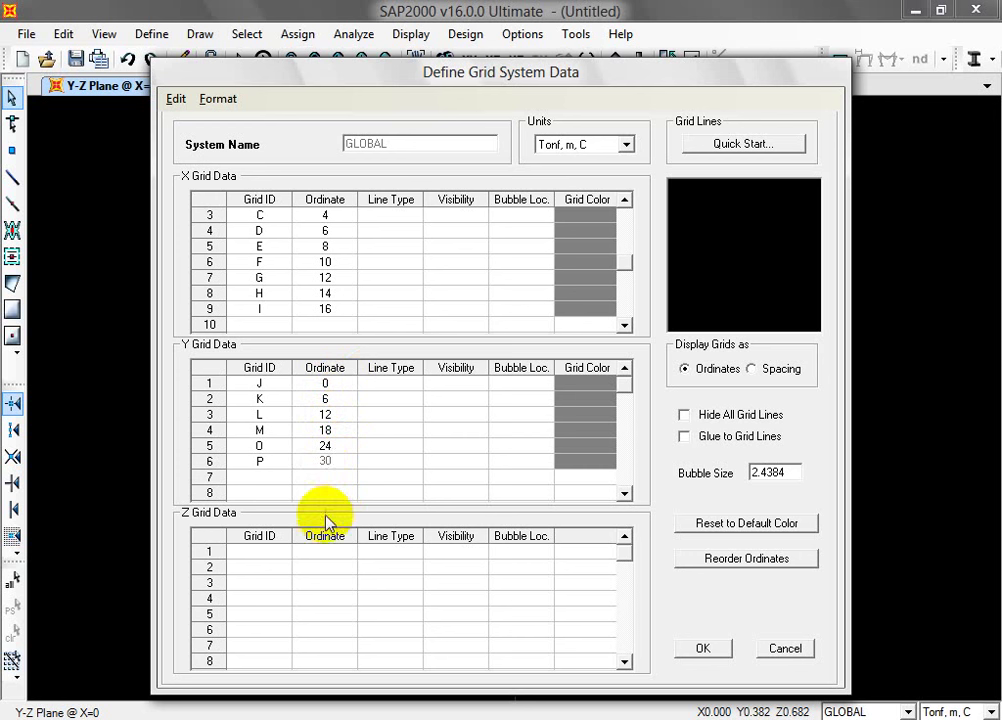
Step: Name the first three Z grid lines I, II and III
click(287, 553)
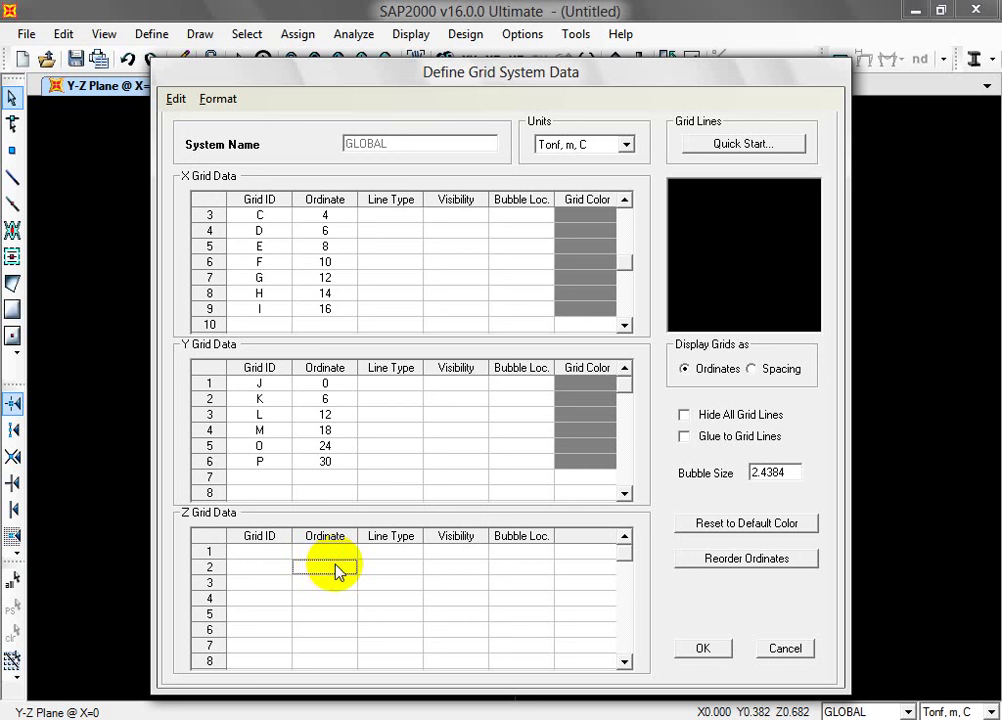
click(331, 556)
click(262, 551)
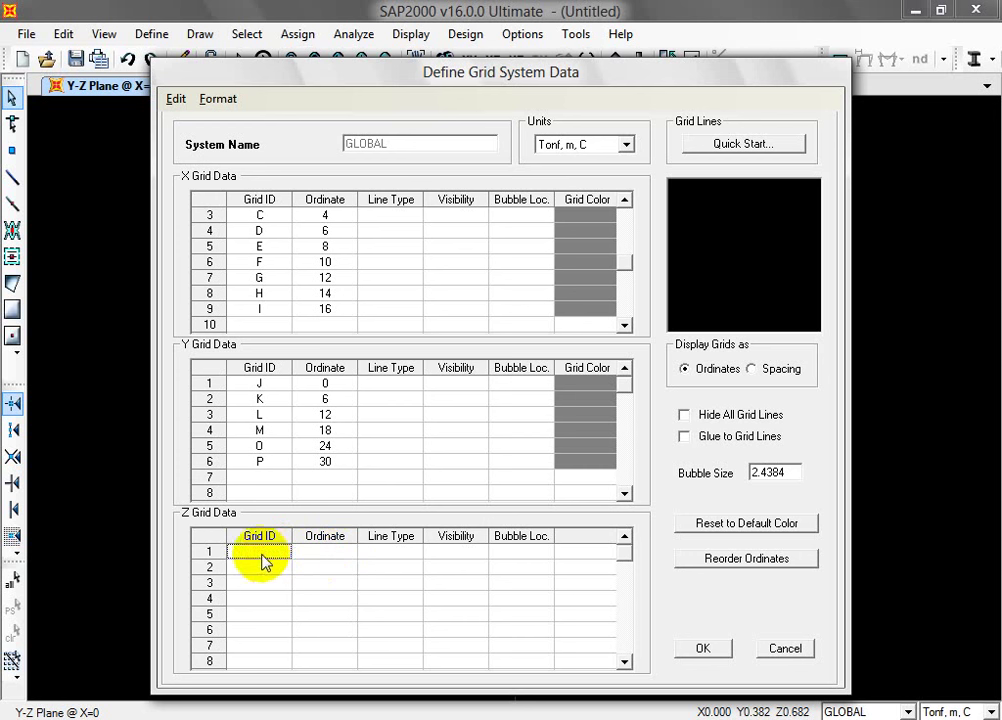
text(II)
click(270, 568)
click(264, 555)
key(BackSpace)
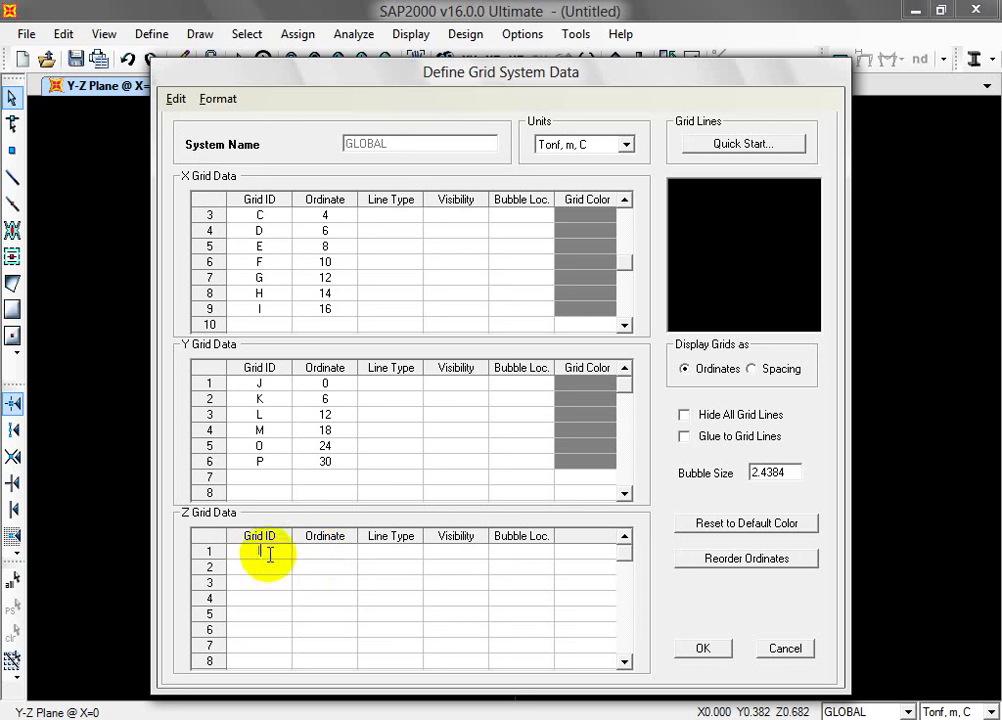
click(268, 570)
text(II)
click(266, 584)
text(III)
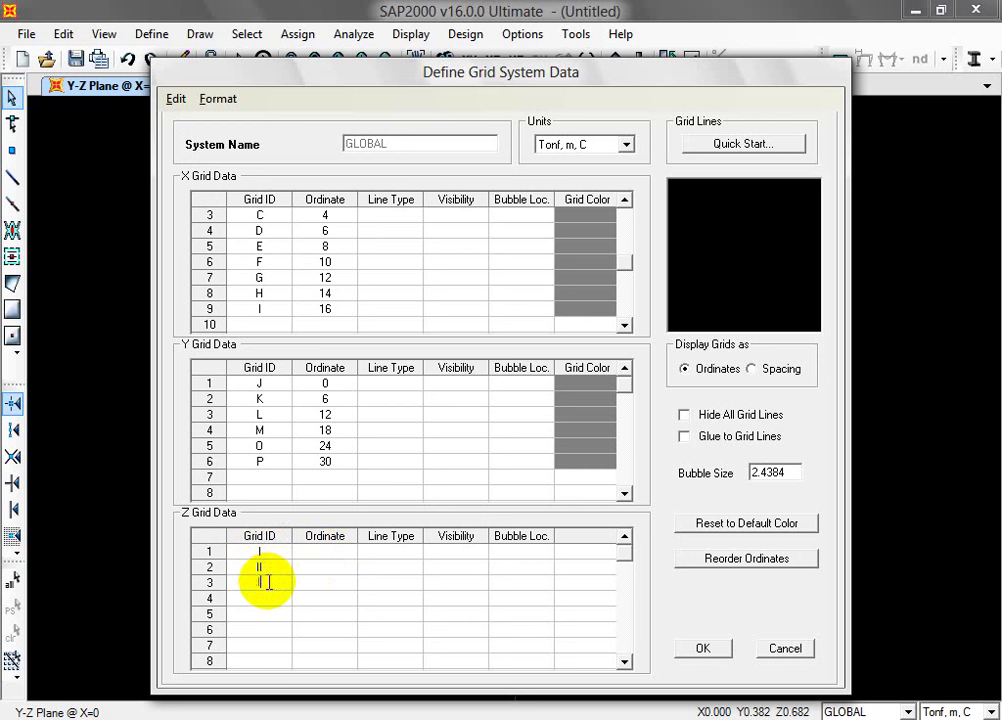
Step: Set the ordinates of Z grid lines I, II and III to 0, 5 and 8 m
click(329, 553)
text(0)
click(331, 568)
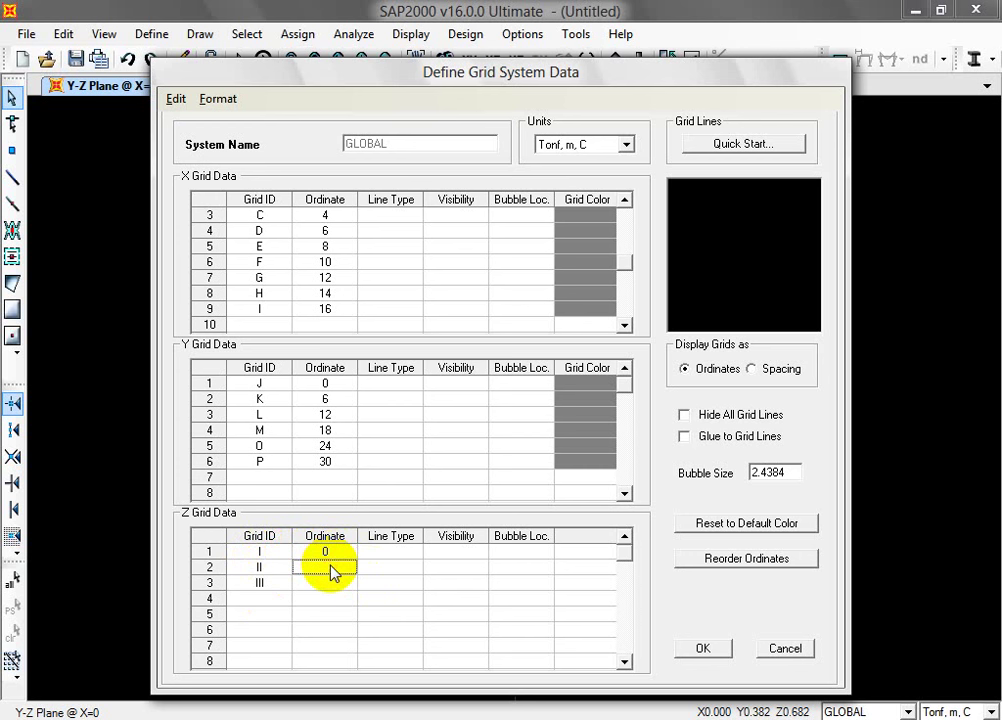
text(5)
click(334, 590)
text(8)
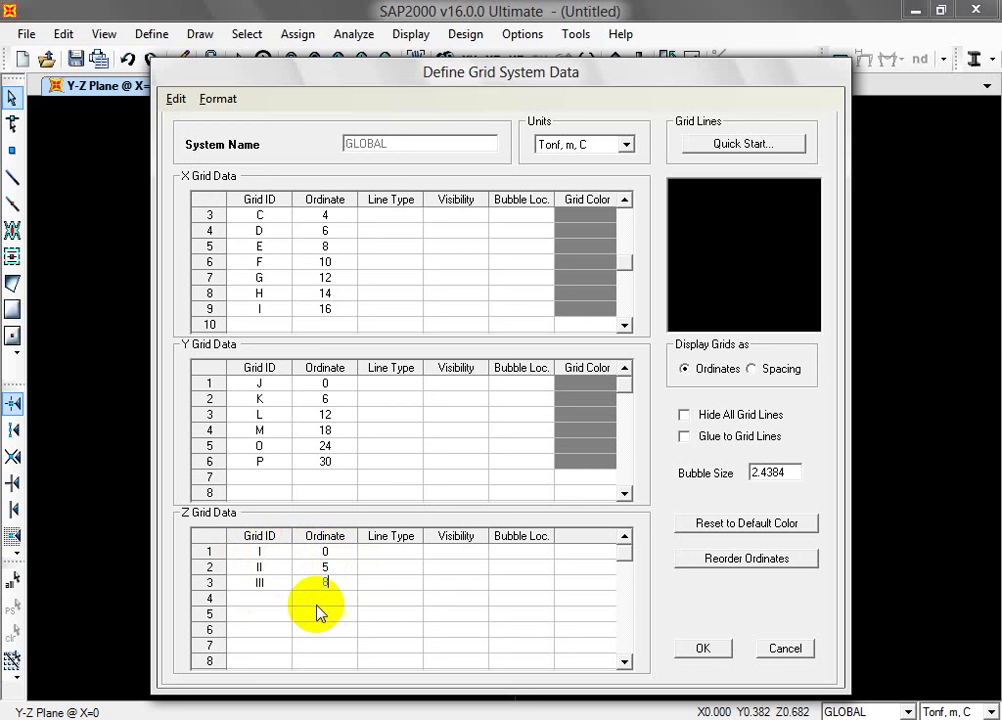
click(285, 588)
click(340, 416)
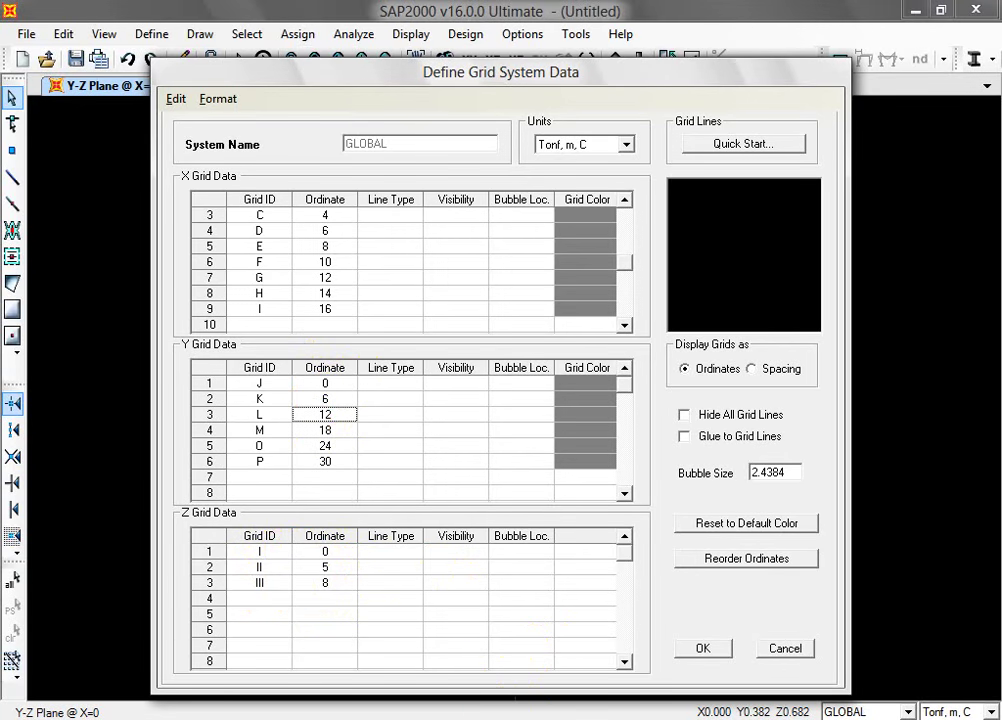
Step: Switch to AutoCAD and draw a vertical line through the middle of the last cross-braced bay in the side elevation
mouse_move(465, 712)
click(465, 682)
scroll(403, 467, down, 4)
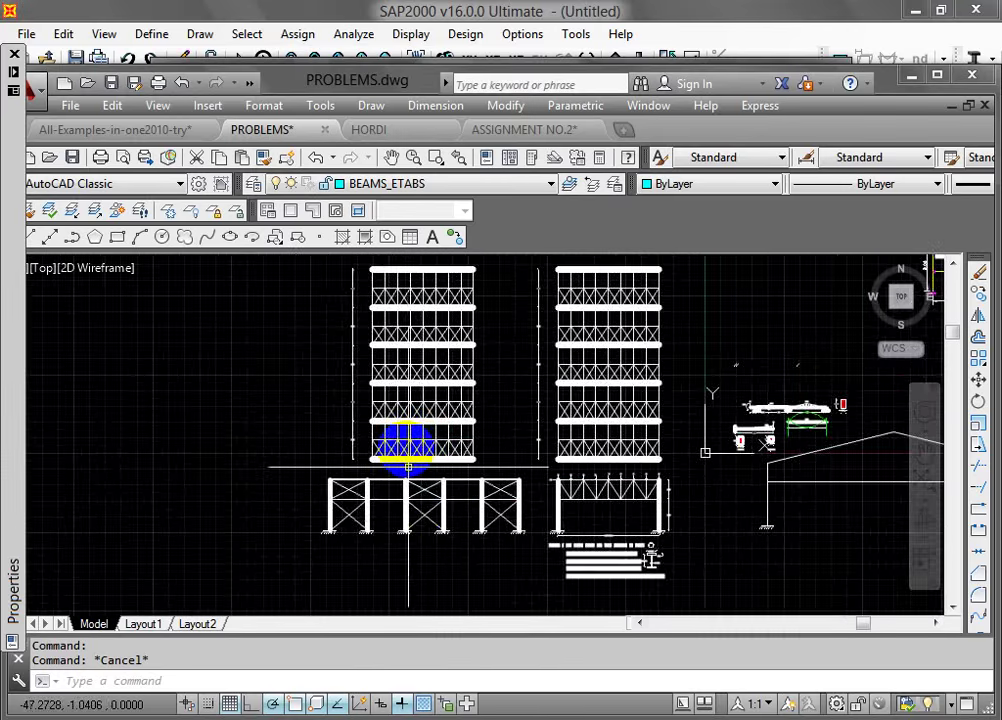
scroll(418, 539, up, 5)
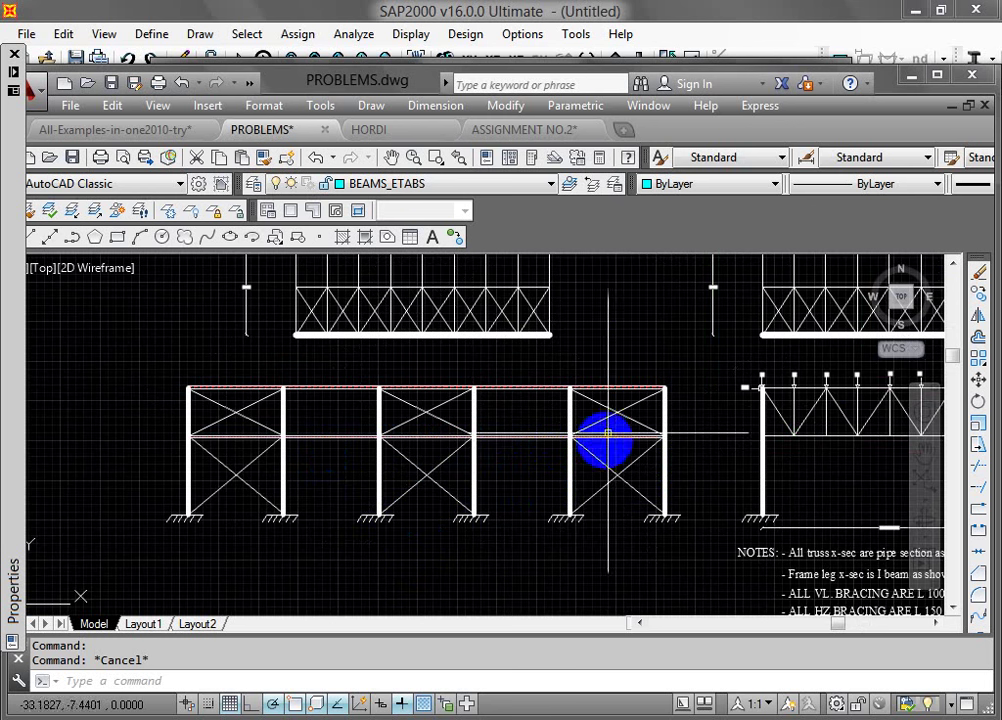
text(L)
key(Return)
click(617, 346)
click(617, 555)
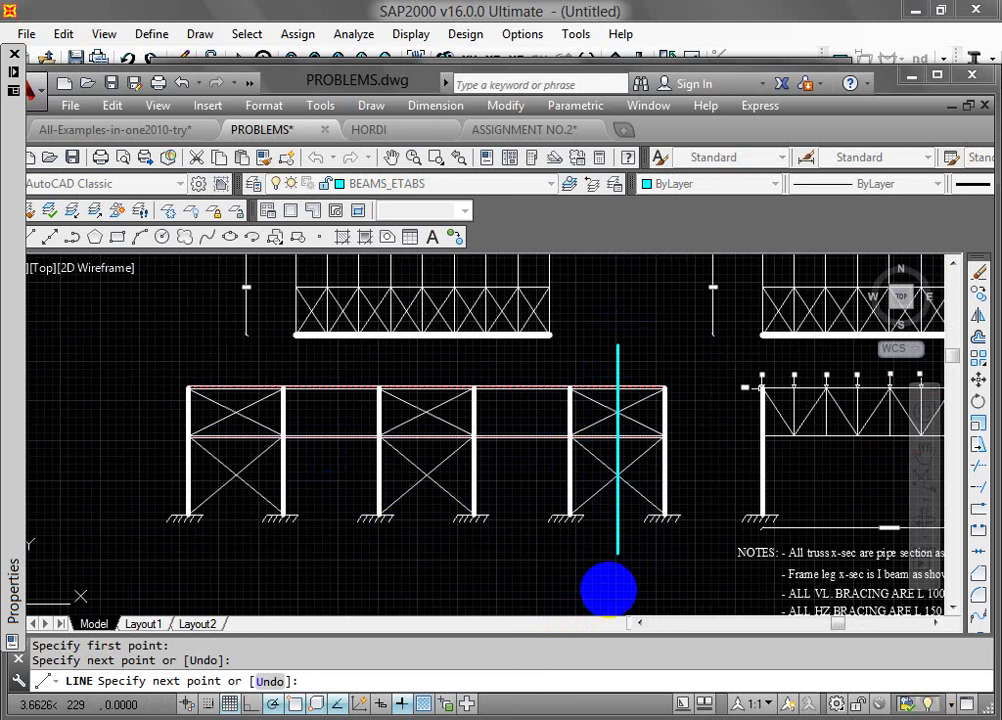
key(Return)
Step: Examine the intermediate line across the lowest 6.0 m bay of the plan by selecting it, and clear the selection
scroll(615, 358, down, 3)
scroll(588, 336, up, 3)
scroll(421, 302, down, 2)
scroll(253, 418, up, 3)
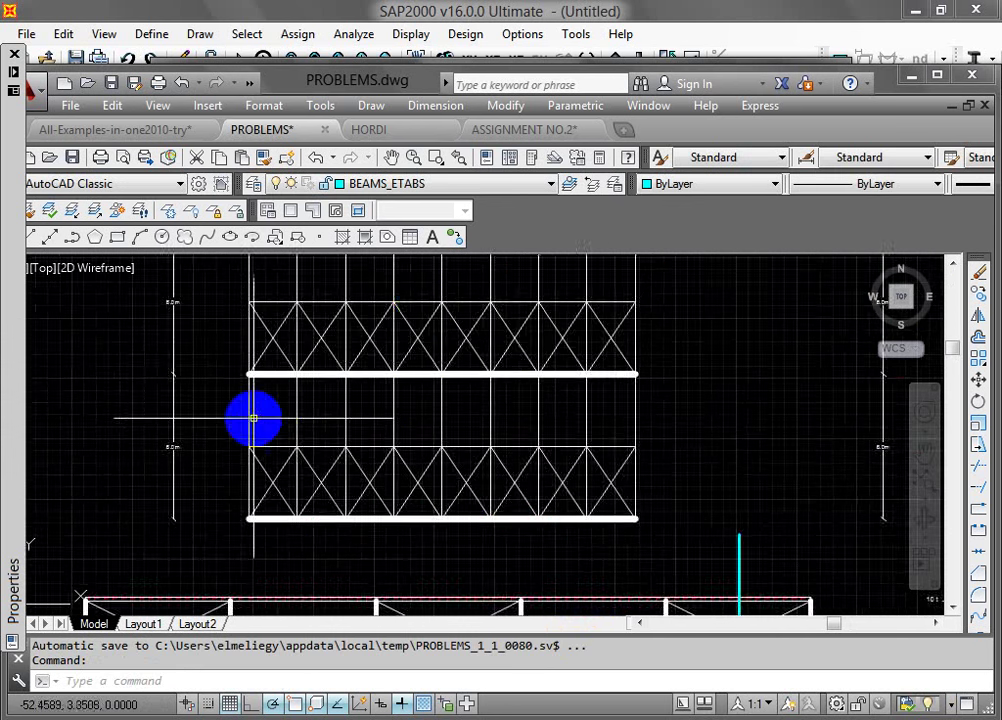
scroll(253, 418, up, 2)
click(277, 470)
click(275, 466)
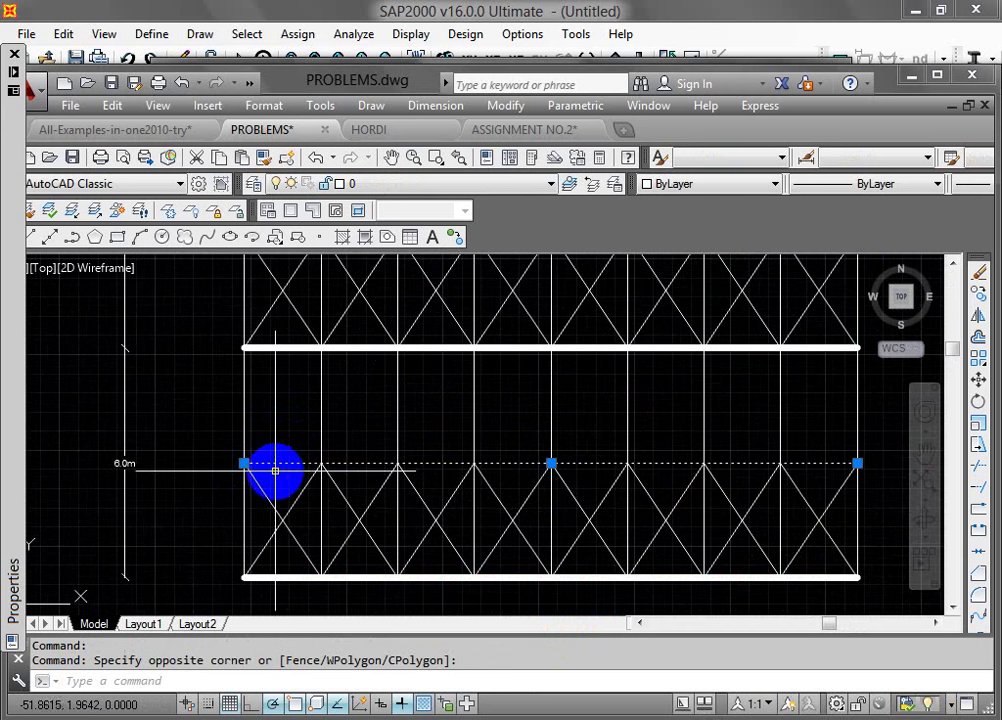
scroll(163, 457, up, 3)
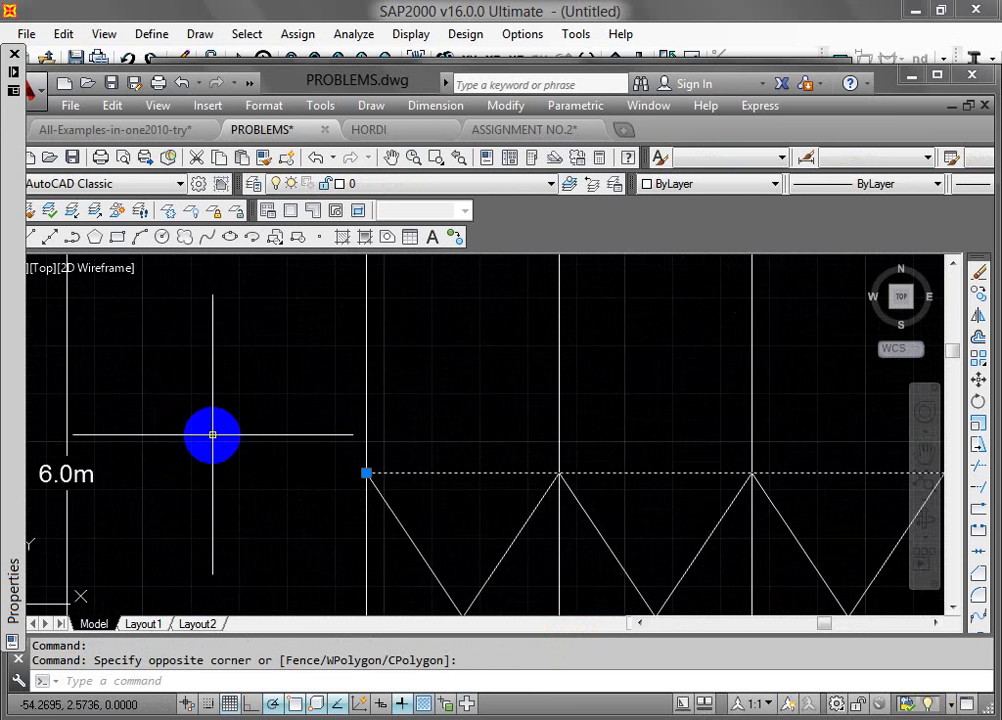
scroll(285, 430, down, 2)
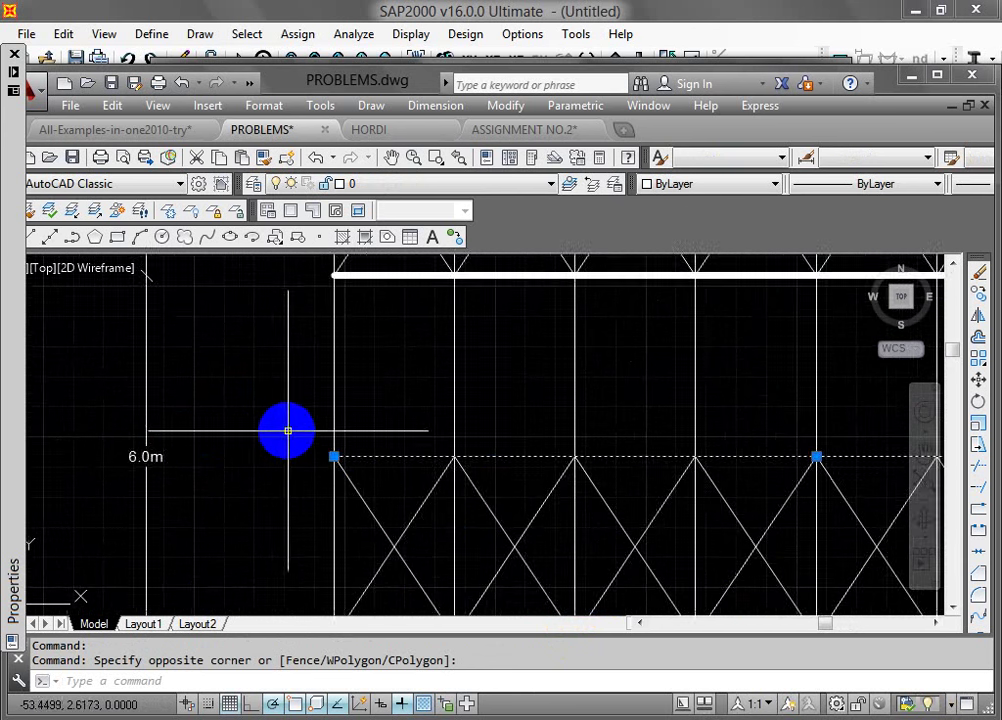
scroll(391, 476, down, 2)
key(Escape)
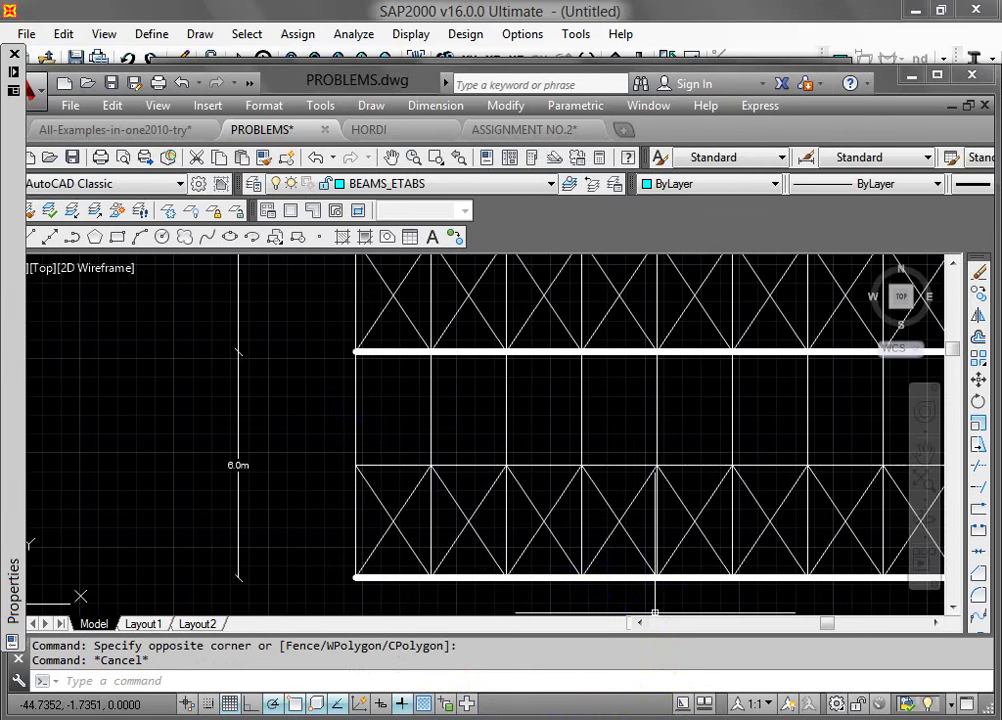
Step: Switch back to SAP2000 and add two Y grid lines at ordinates 3 and 9 m, checking the bays against the AutoCAD plan
click(905, 75)
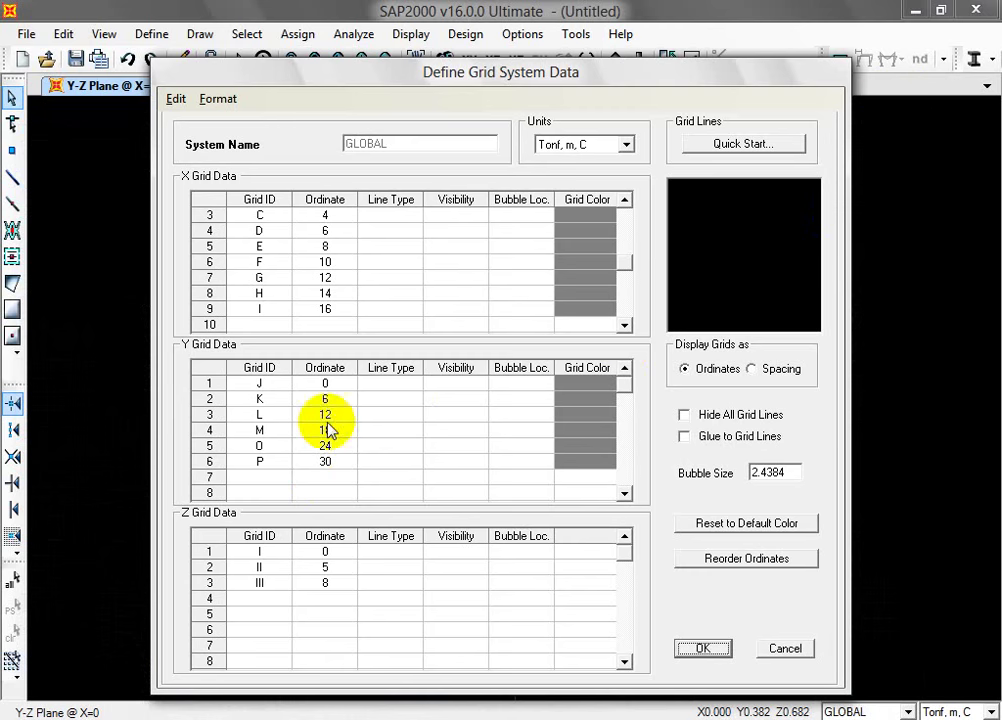
click(323, 479)
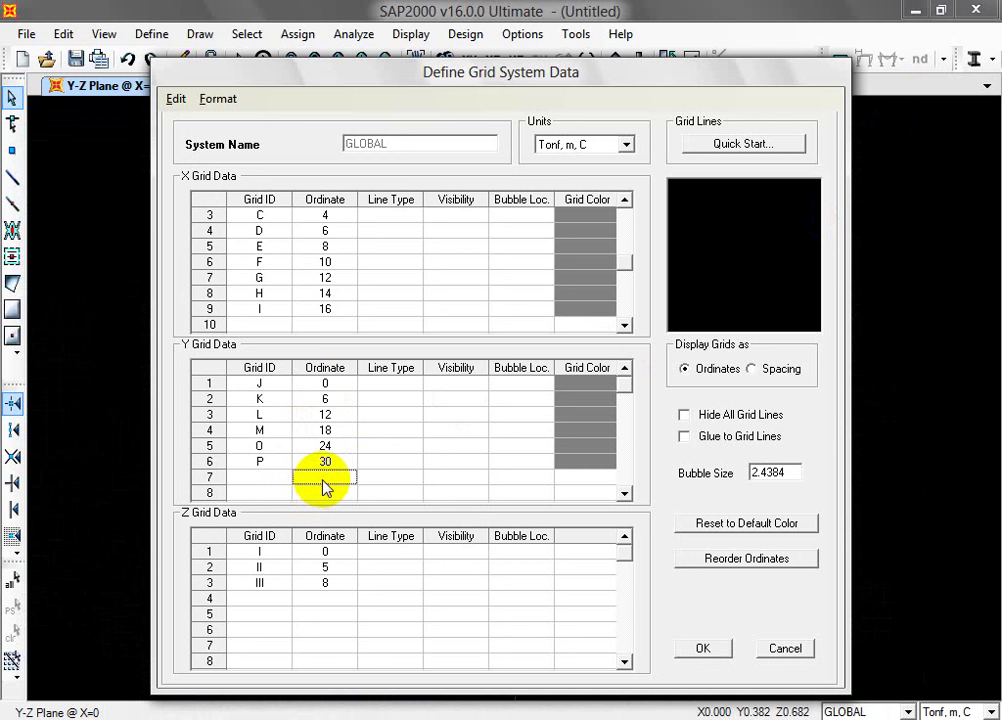
text(3)
click(335, 492)
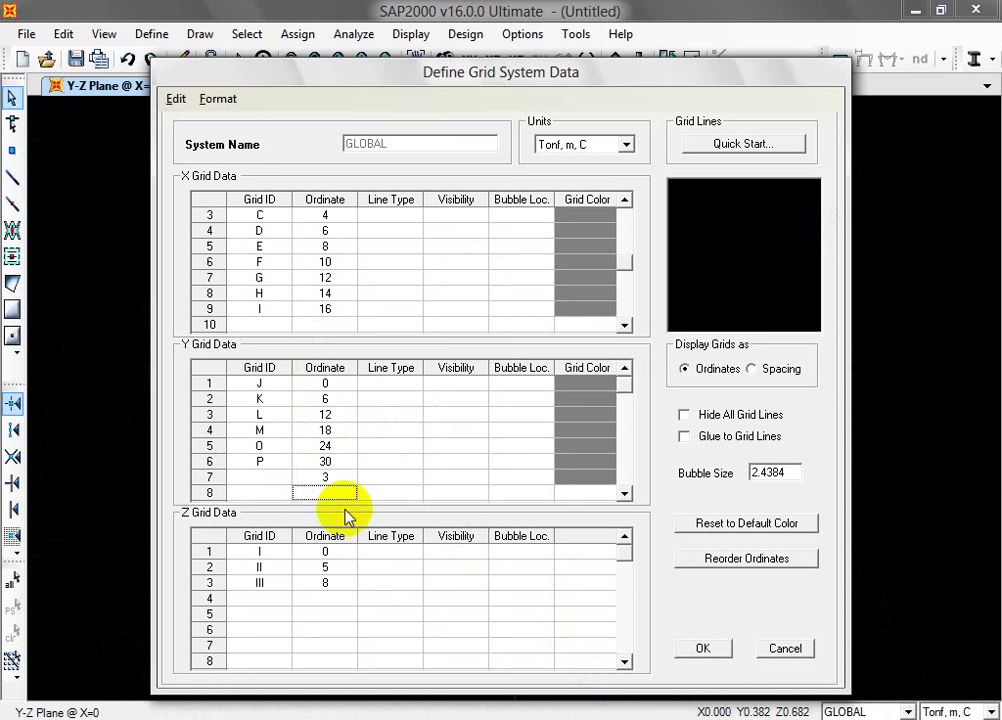
mouse_move(537, 711)
click(497, 668)
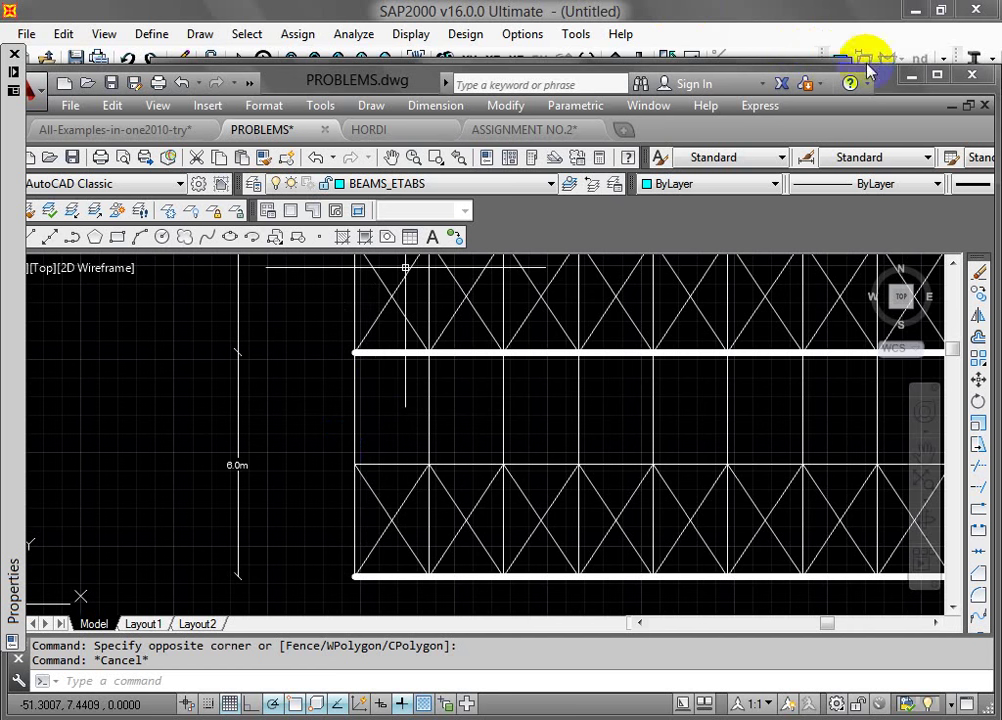
click(909, 75)
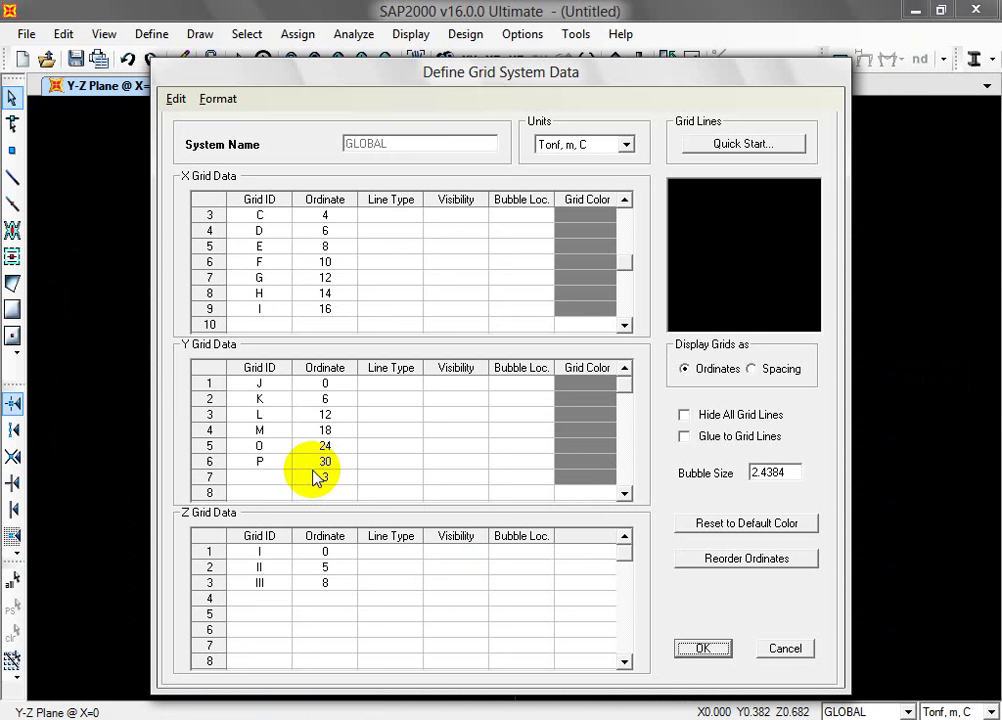
click(336, 494)
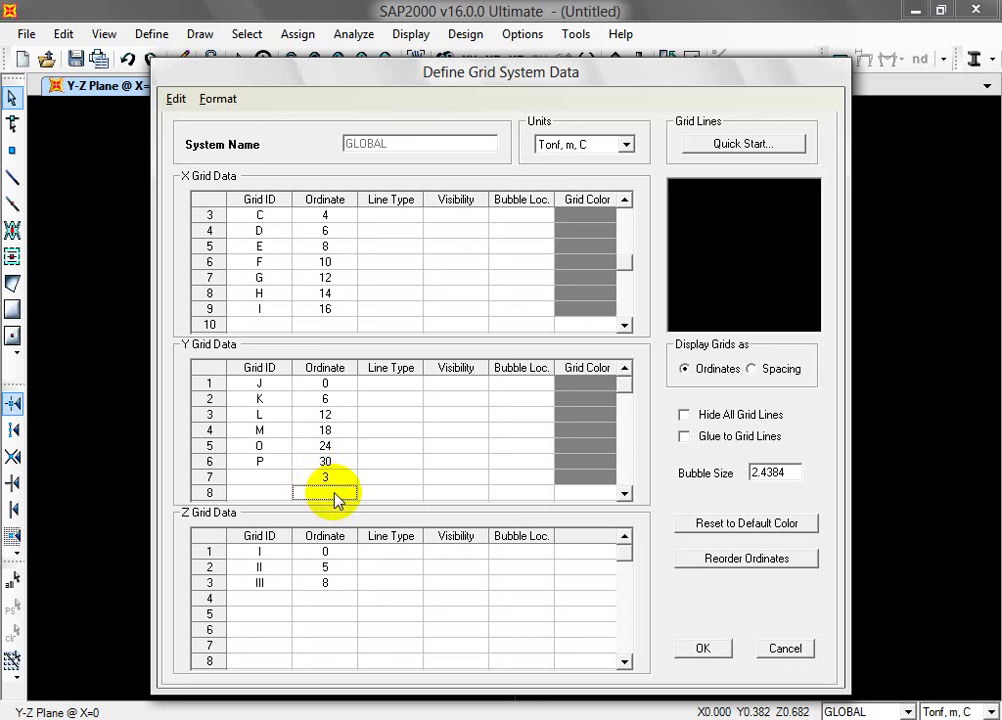
text(9)
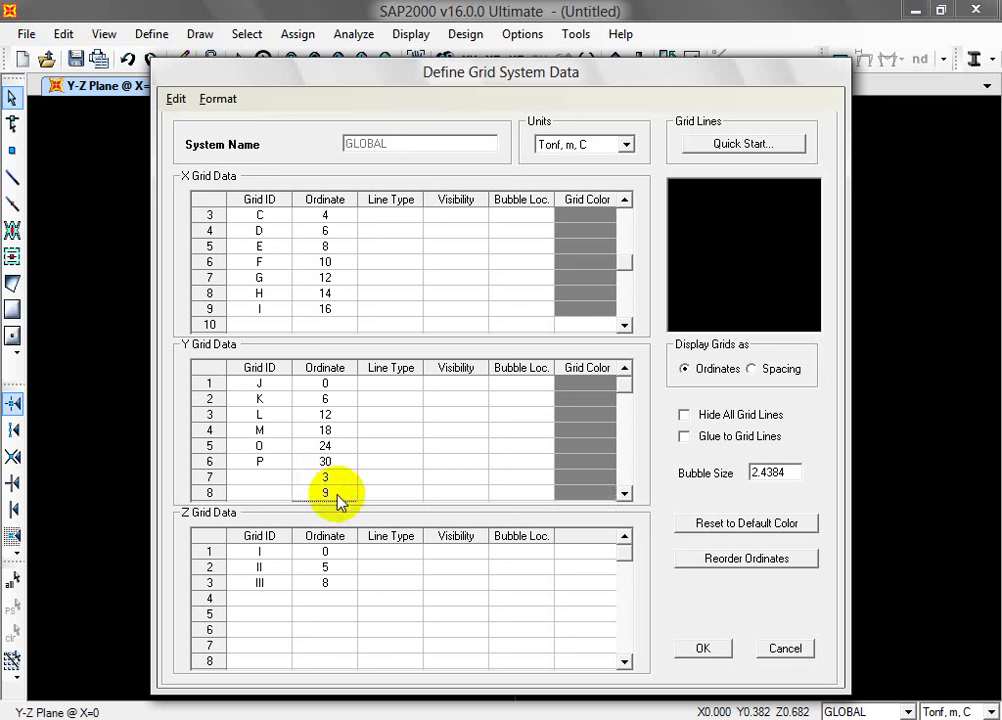
Step: Add three more Y grid lines at ordinates 15, 21 and 27 m
click(624, 493)
click(624, 493)
click(624, 493)
click(624, 493)
click(325, 445)
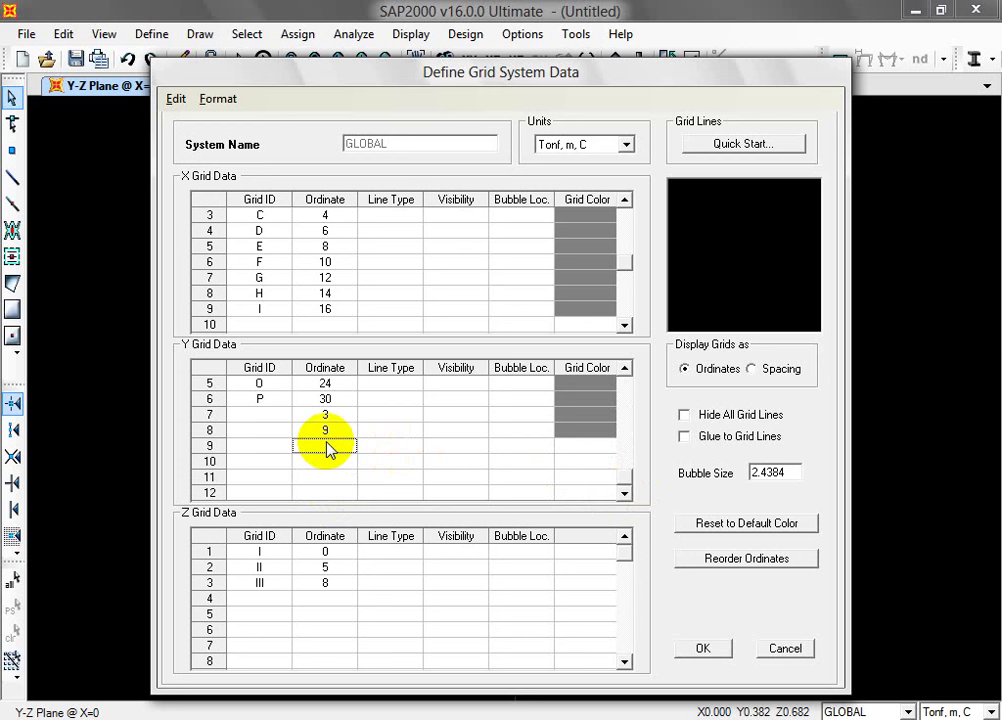
text(15)
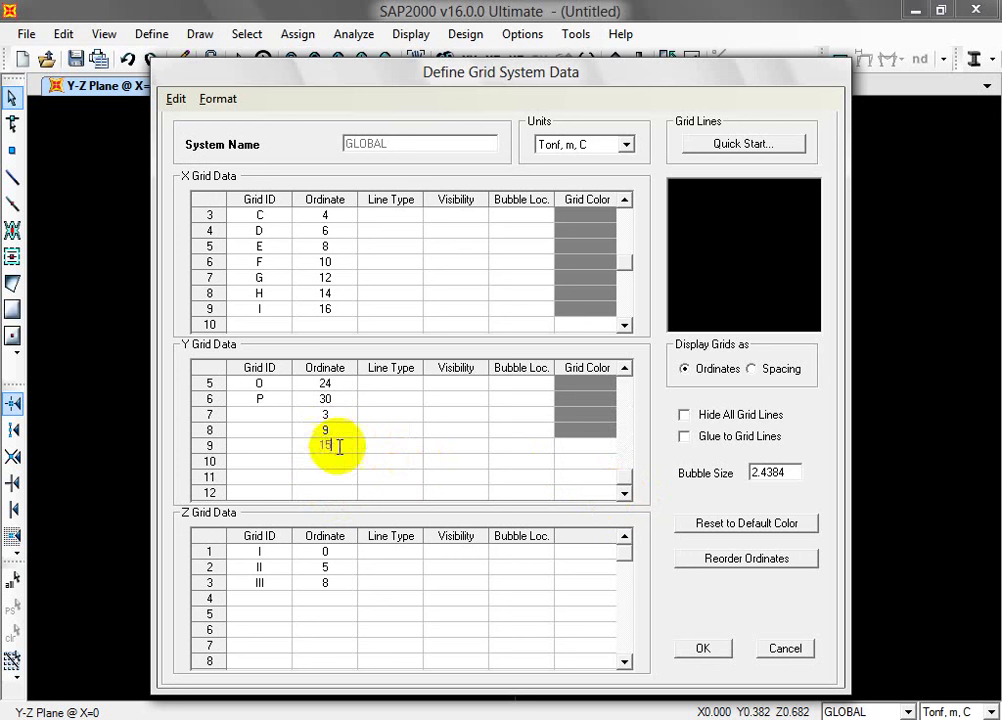
click(345, 461)
text(21)
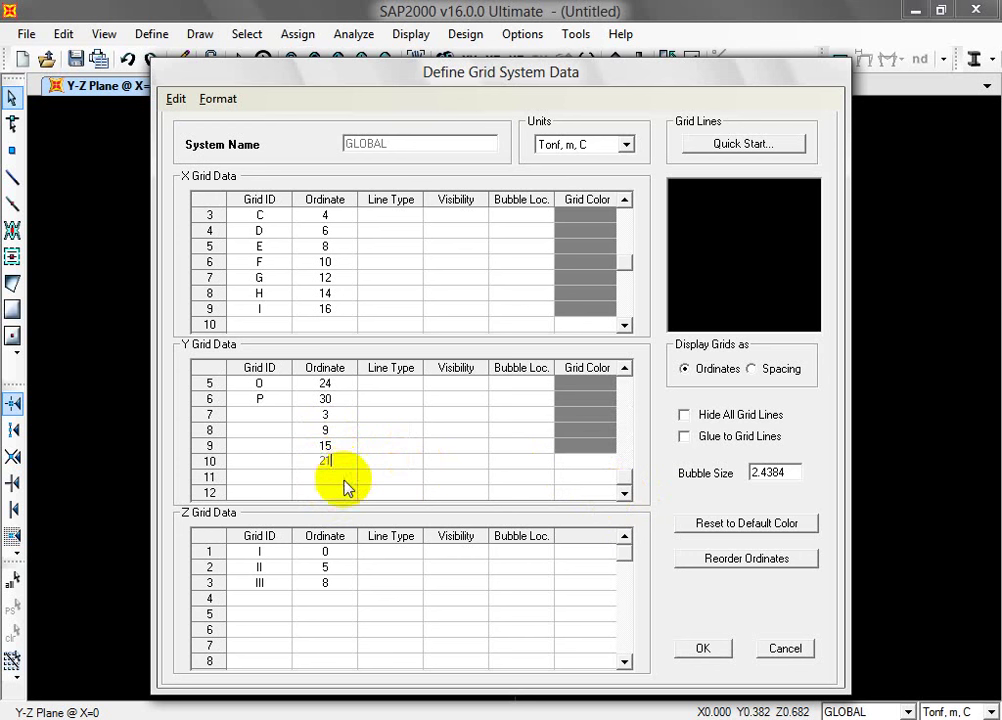
click(344, 477)
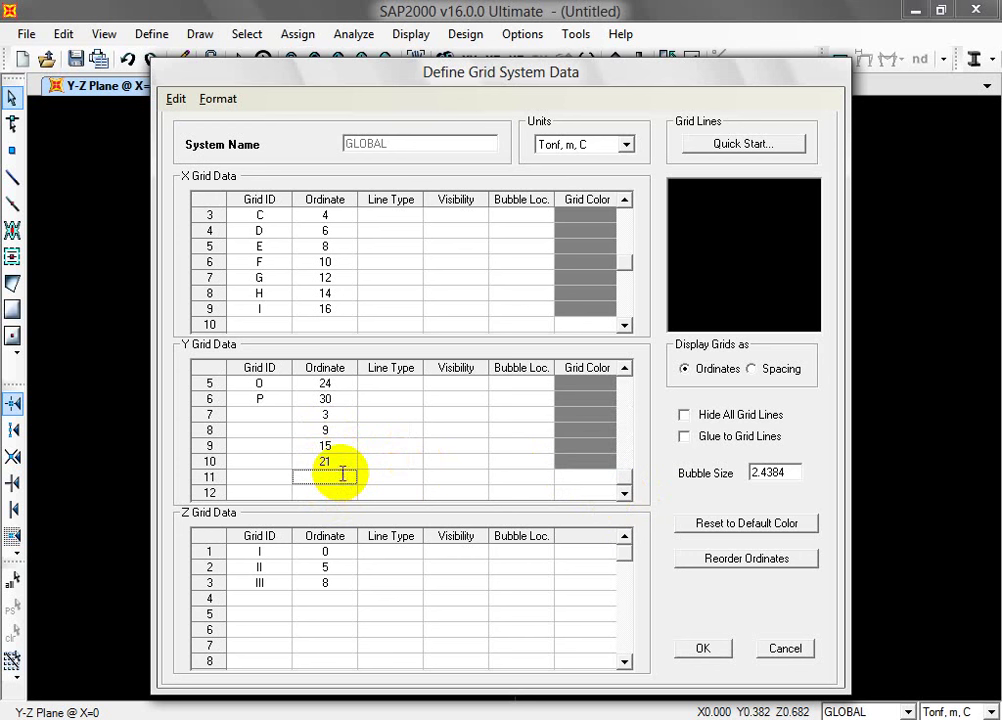
text(27)
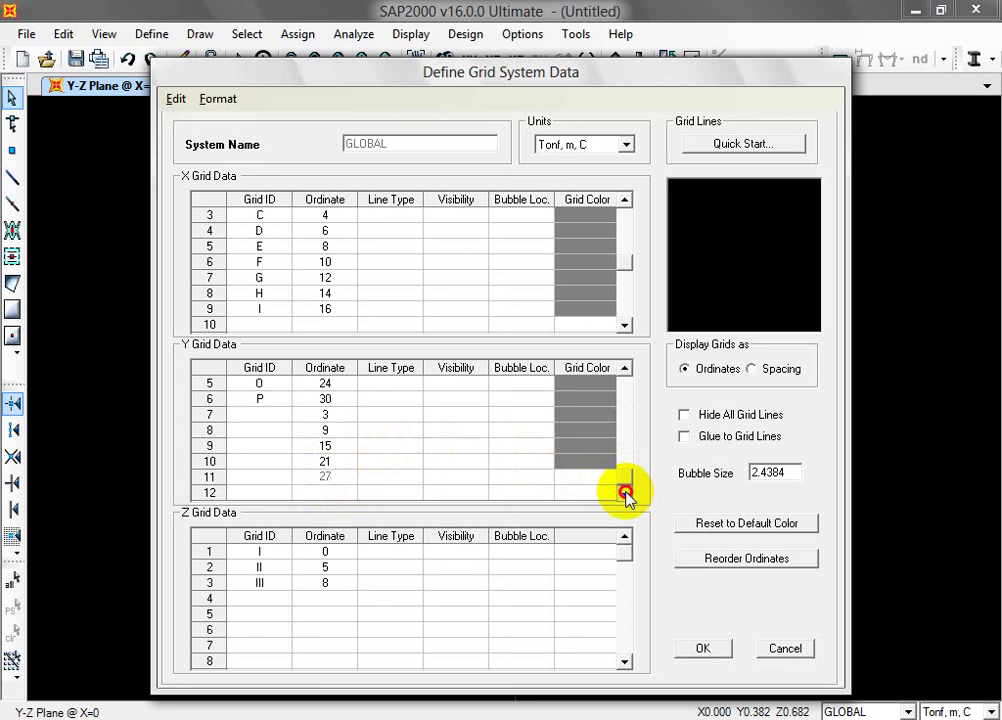
click(330, 492)
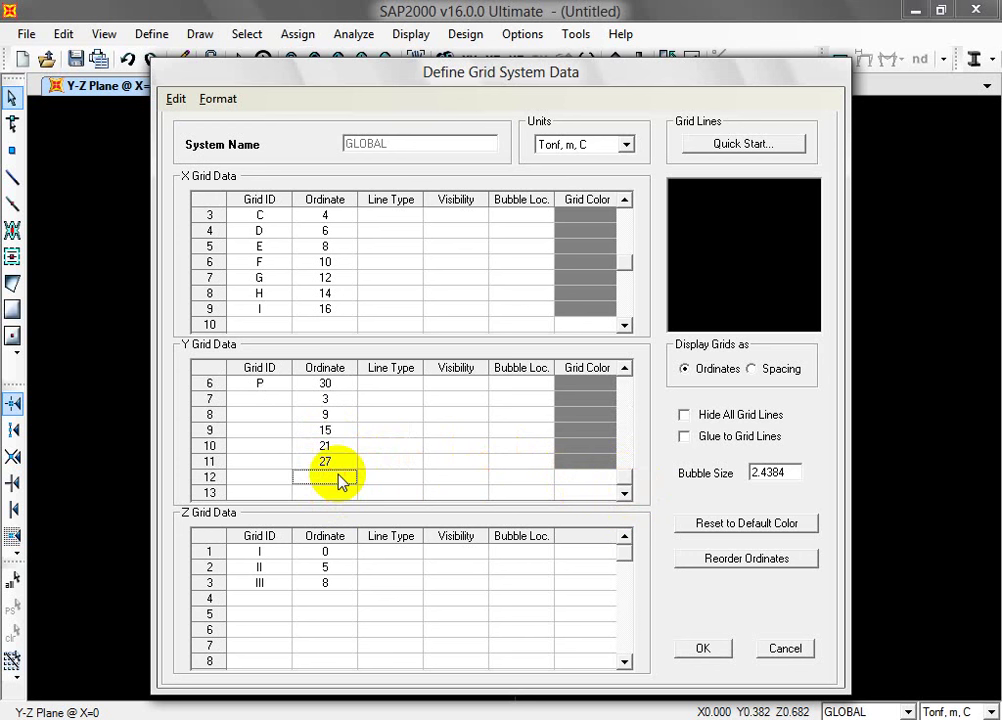
Step: Set the grid bubble size to 1.5 and accept the GLOBAL grid system definition
click(268, 406)
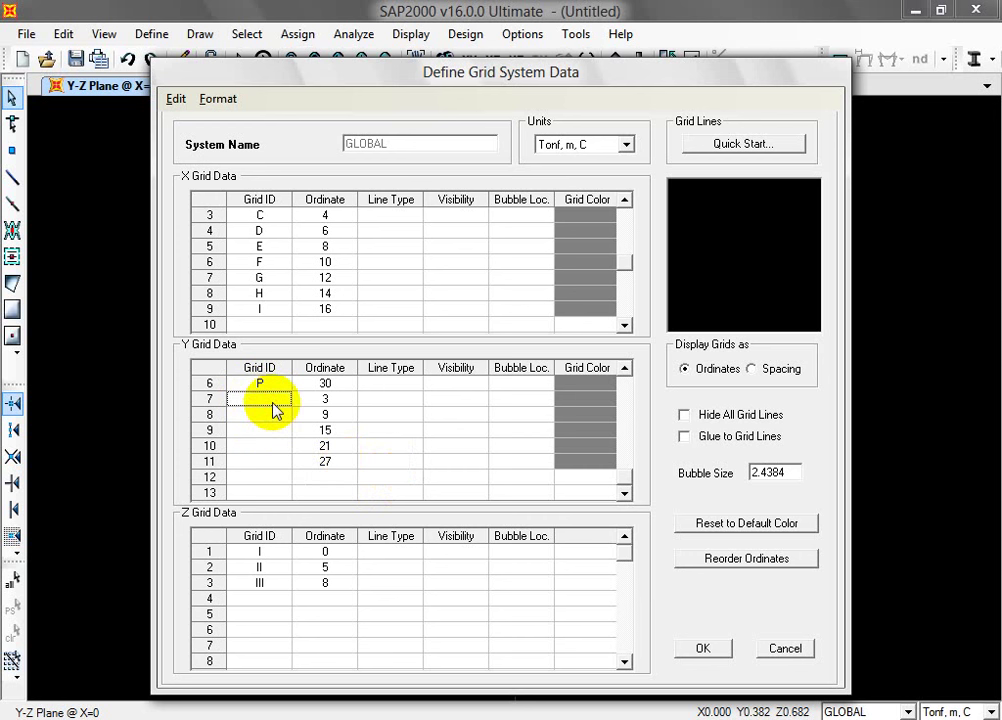
drag(750, 472, 803, 470)
text(1.5)
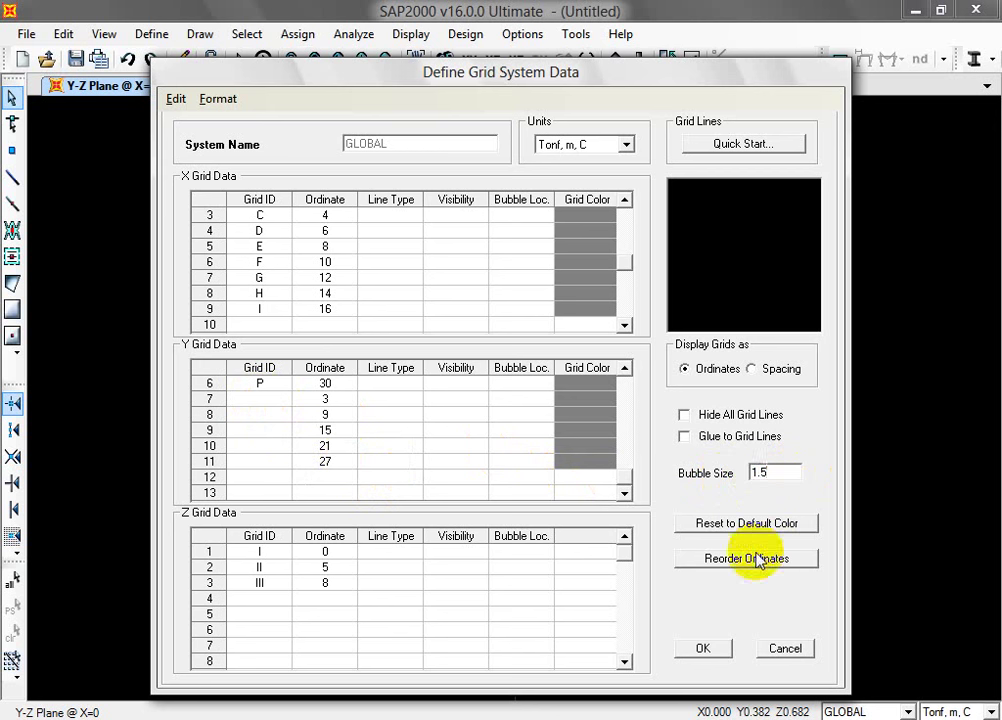
click(704, 648)
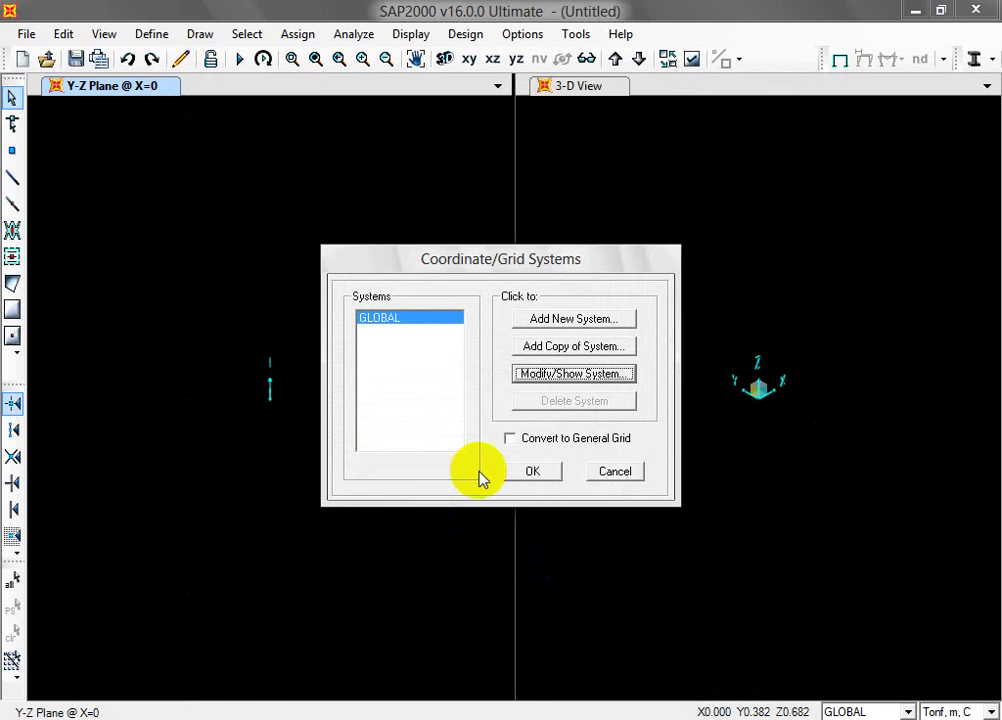
click(530, 471)
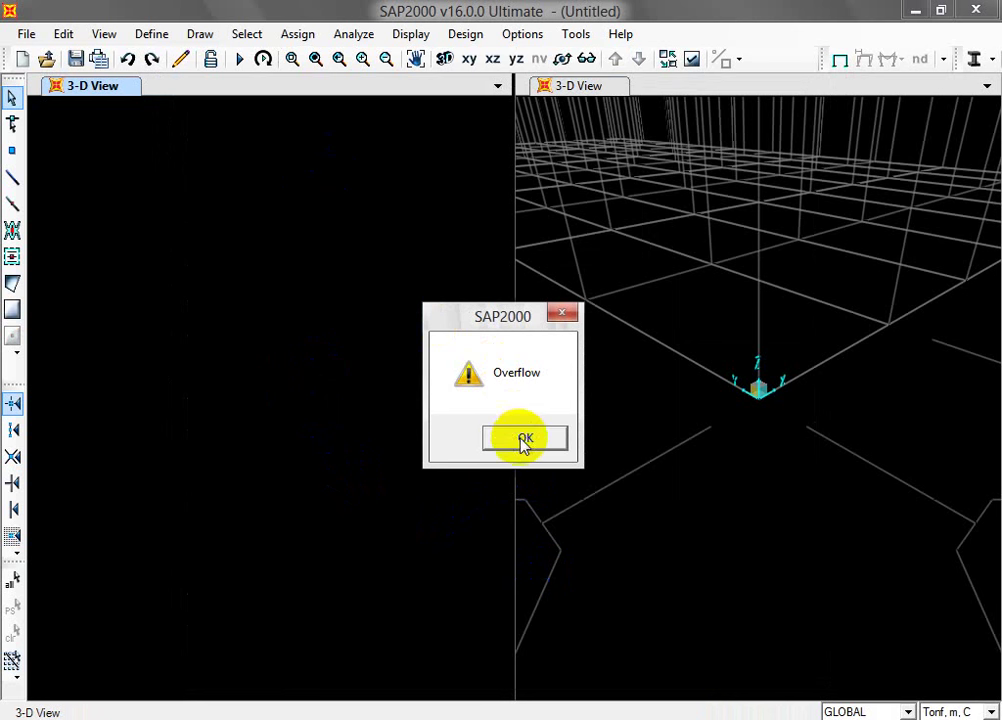
click(522, 440)
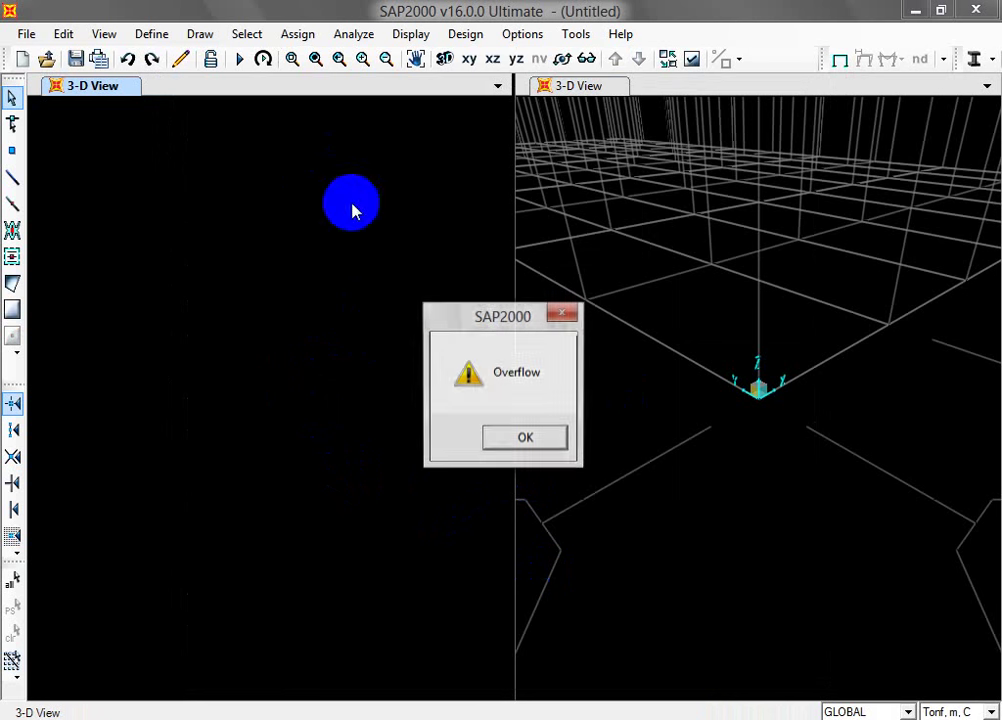
click(533, 445)
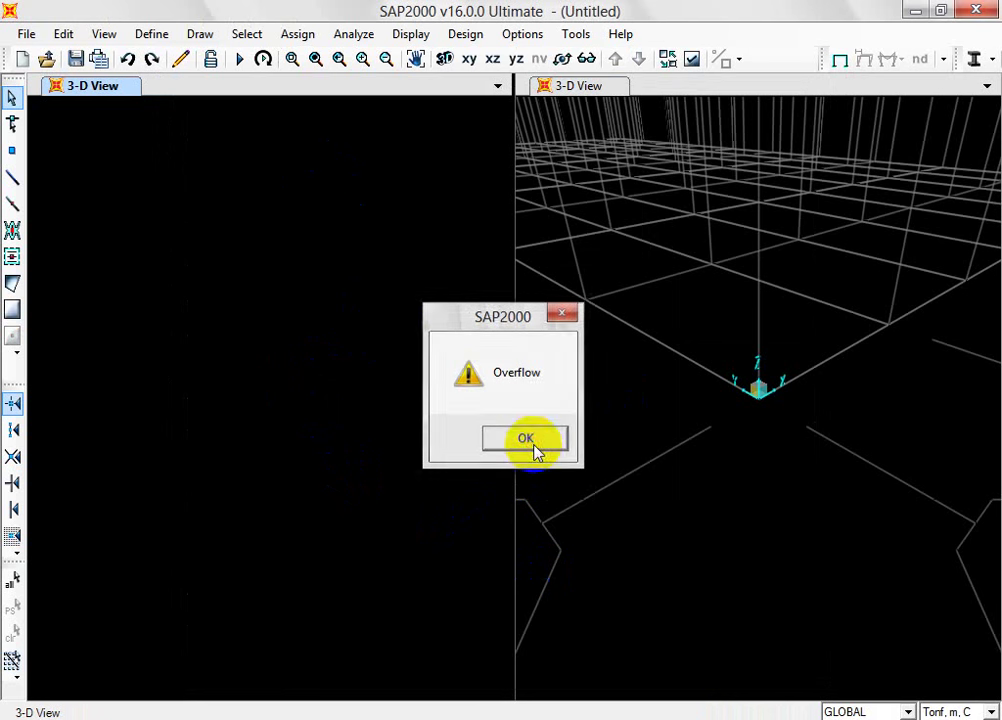
click(588, 88)
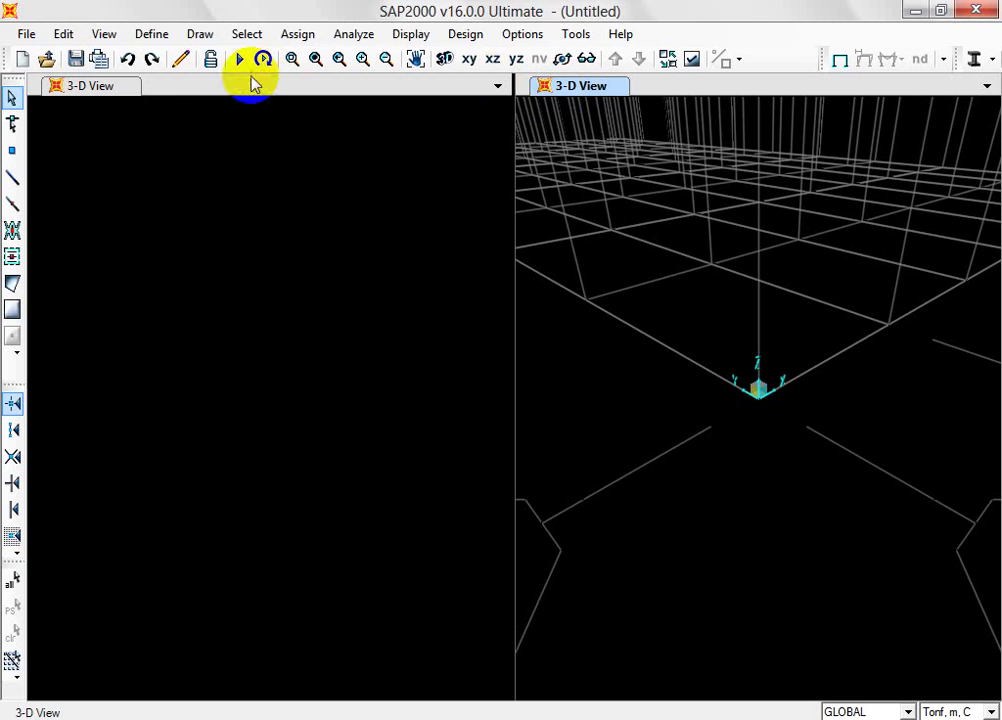
click(497, 86)
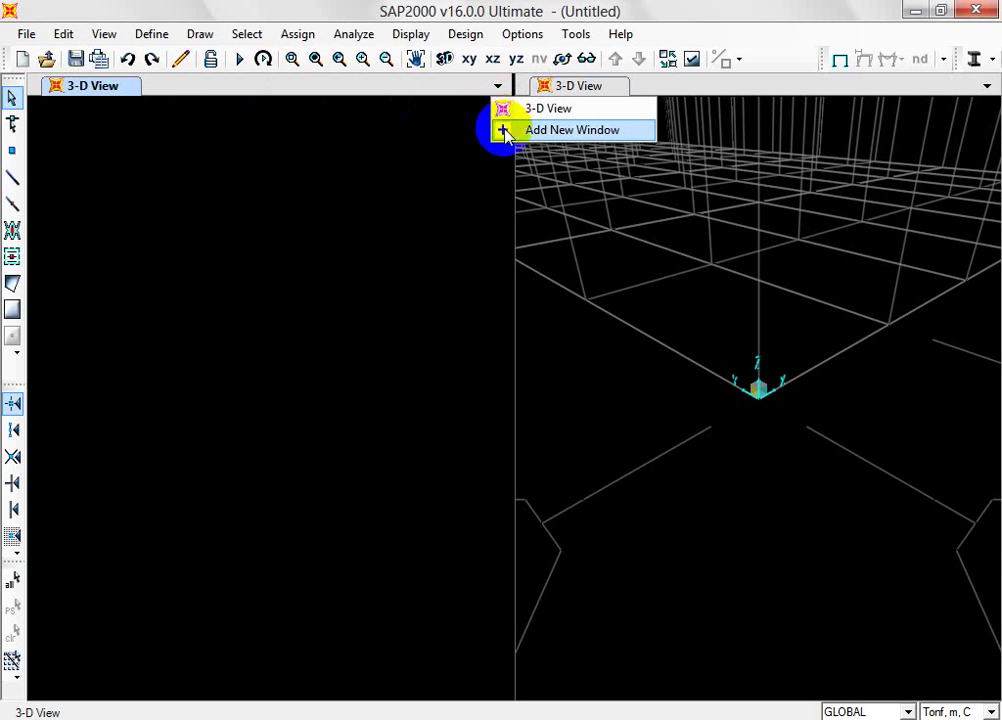
click(441, 98)
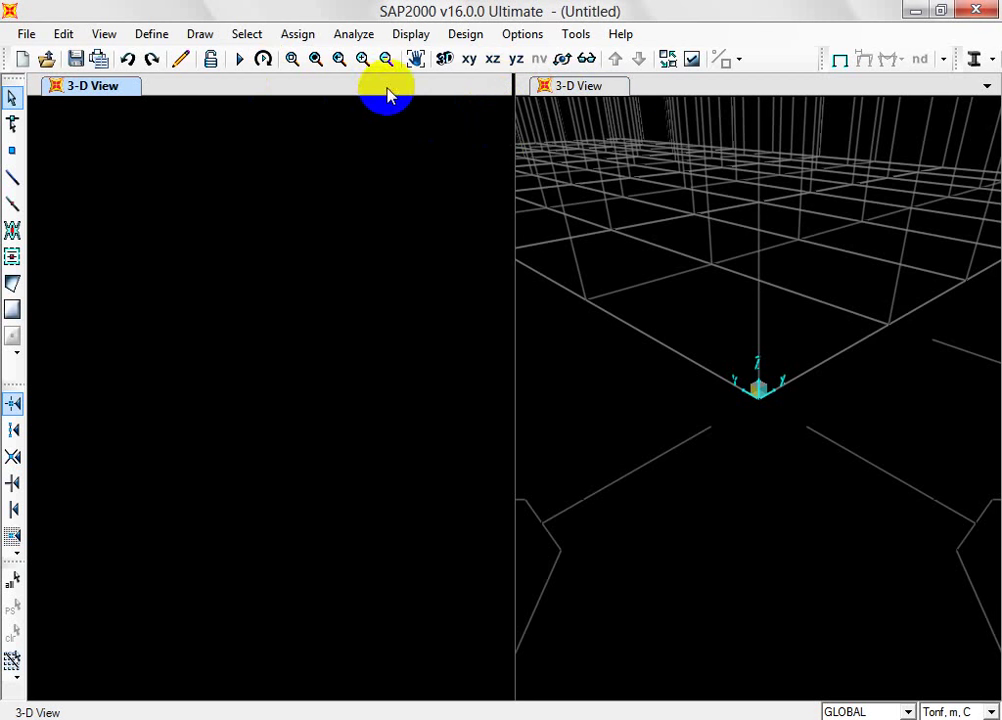
click(584, 86)
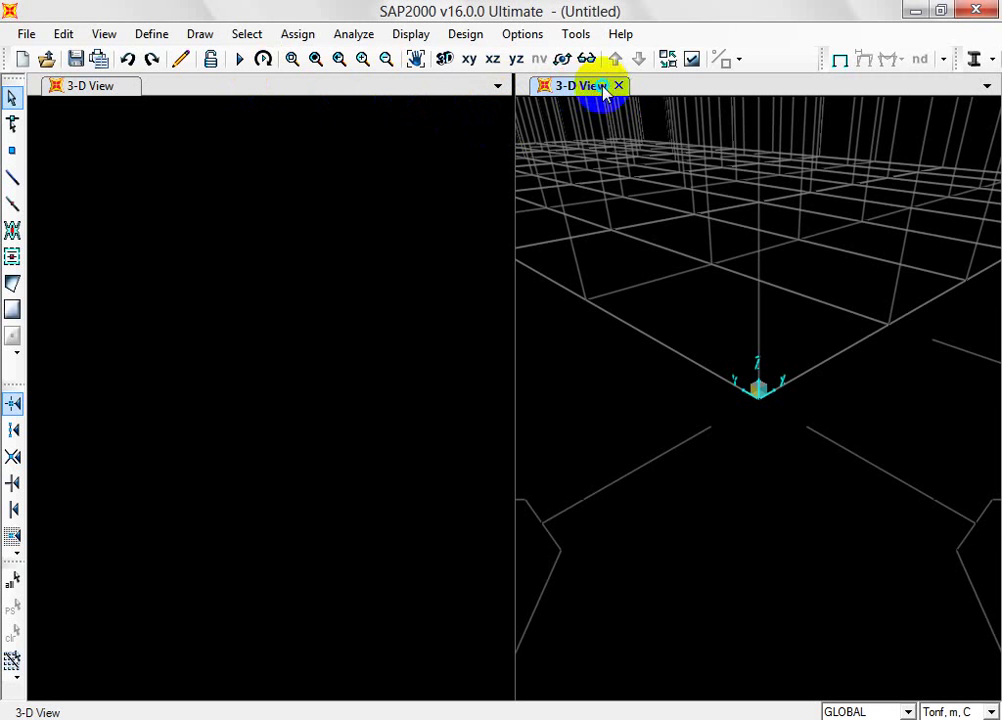
click(988, 87)
click(962, 112)
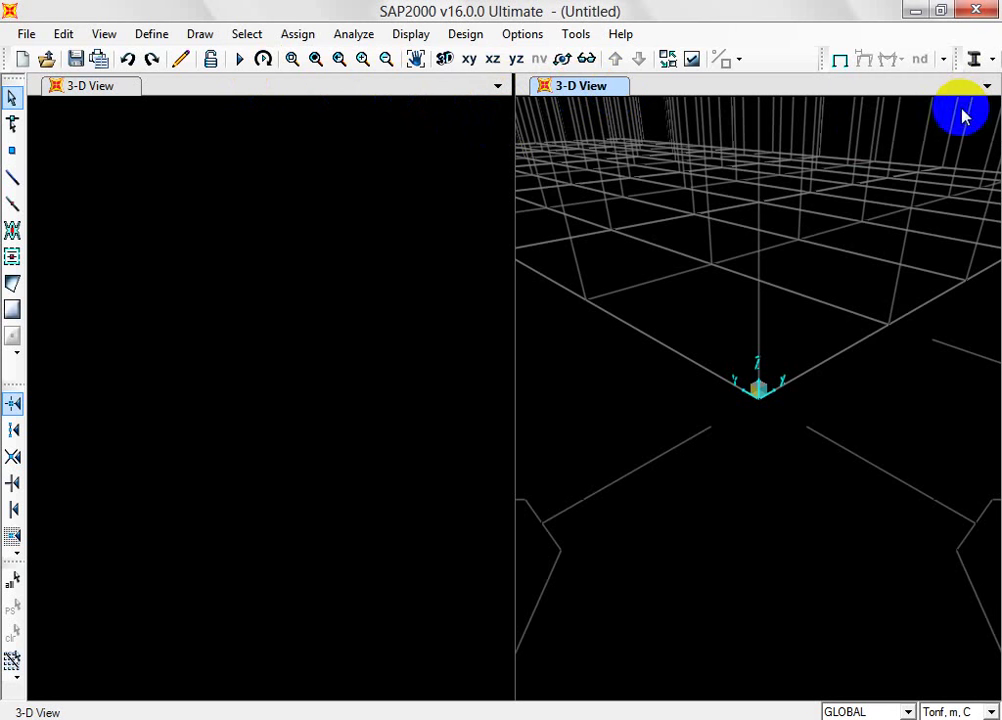
Step: Close the second 3-D view so the grid is shown in a single 3-D window
mouse_move(716, 136)
shift+middle_down()
mouse_move(655, 226)
mouse_move(695, 287)
mouse_move(676, 230)
shift+middle_up()
scroll(695, 287, down, 8)
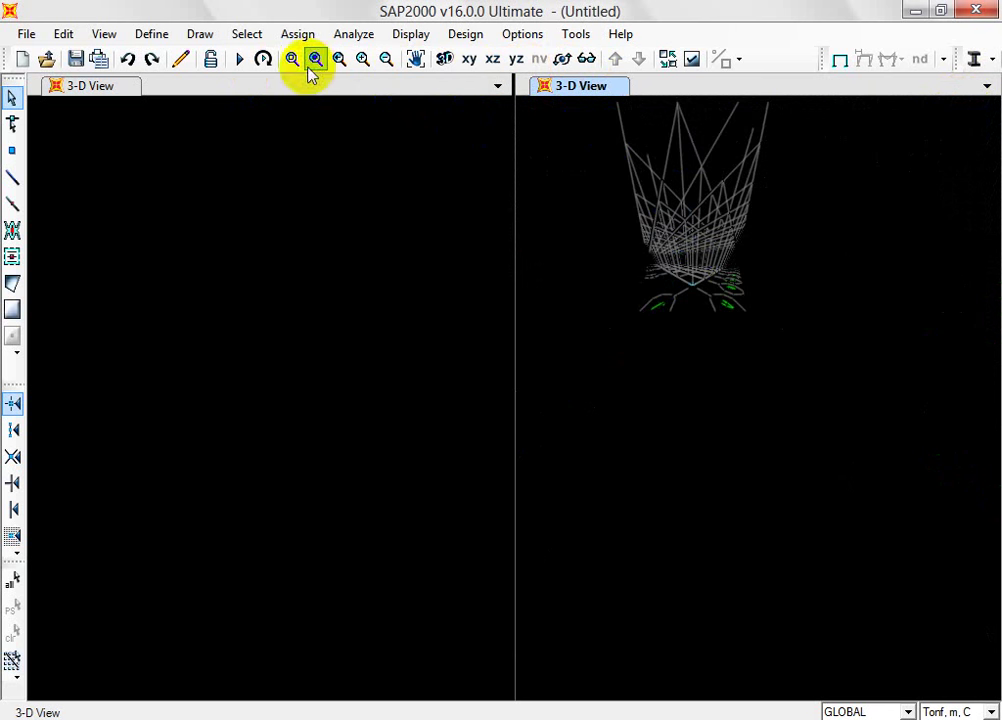
mouse_move(859, 132)
shift+middle_down()
mouse_move(667, 253)
mouse_move(662, 245)
mouse_move(700, 351)
mouse_move(839, 172)
shift+middle_up()
scroll(699, 352, up, 2)
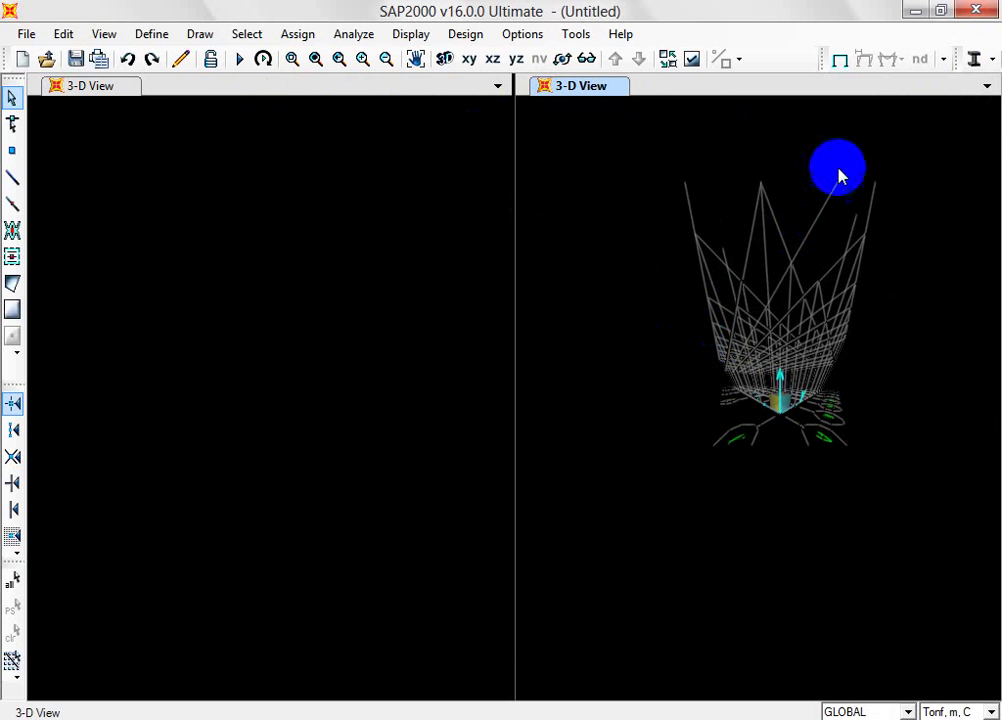
click(618, 86)
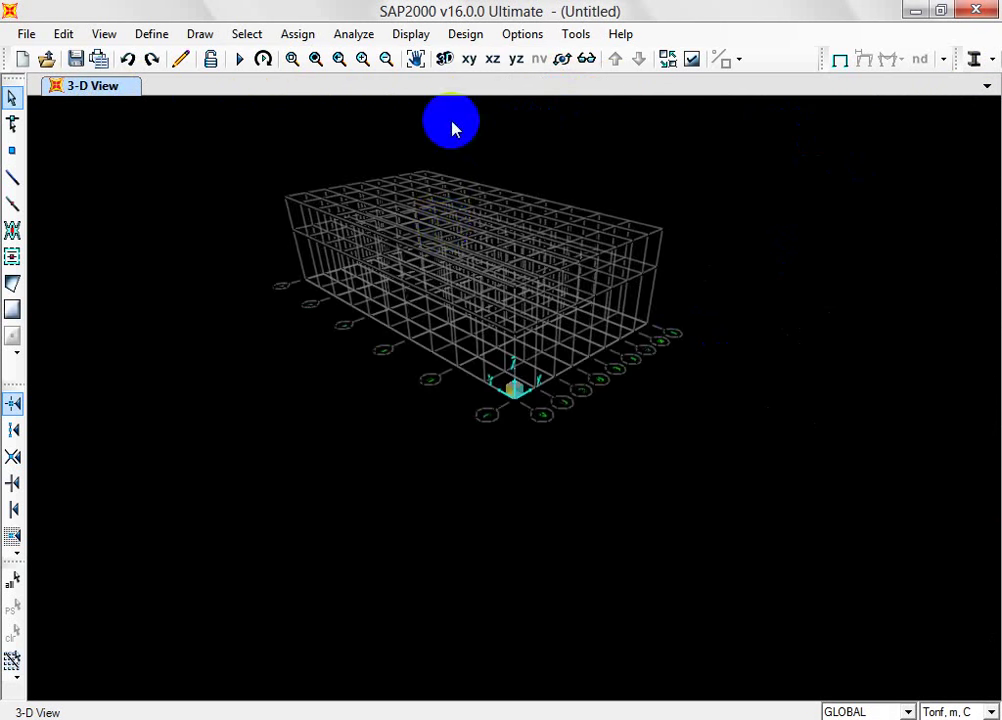
Step: Show the grid in the X-Z plane at Y=0 instead of the 3-D view
scroll(443, 244, up, 5)
mouse_move(449, 222)
shift+middle_down()
mouse_move(358, 250)
mouse_move(418, 248)
shift+middle_up()
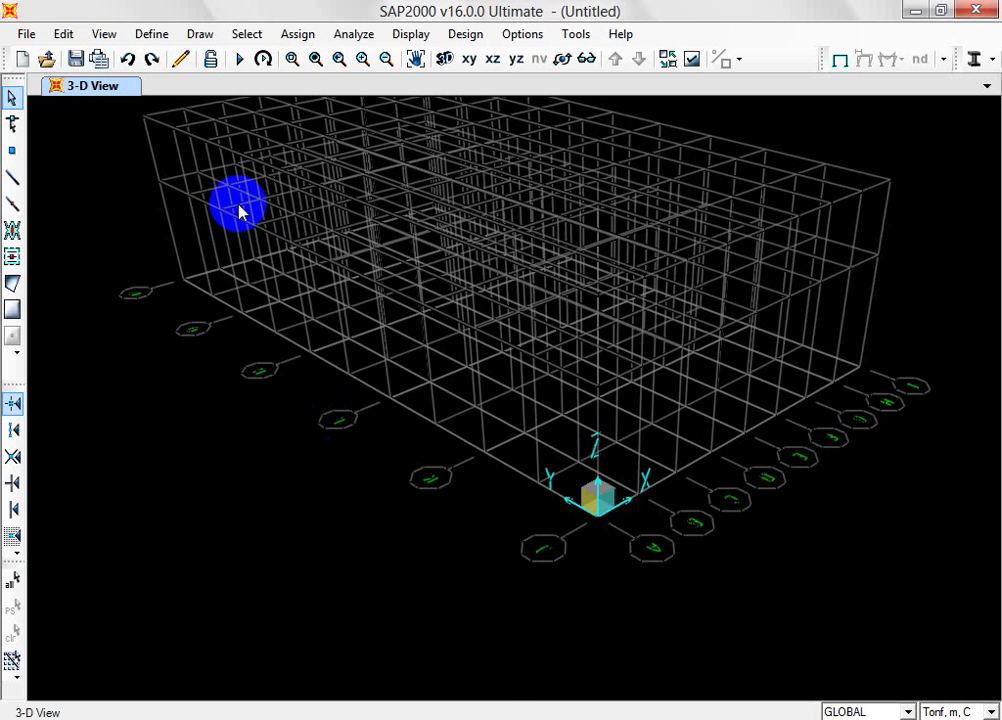
click(490, 60)
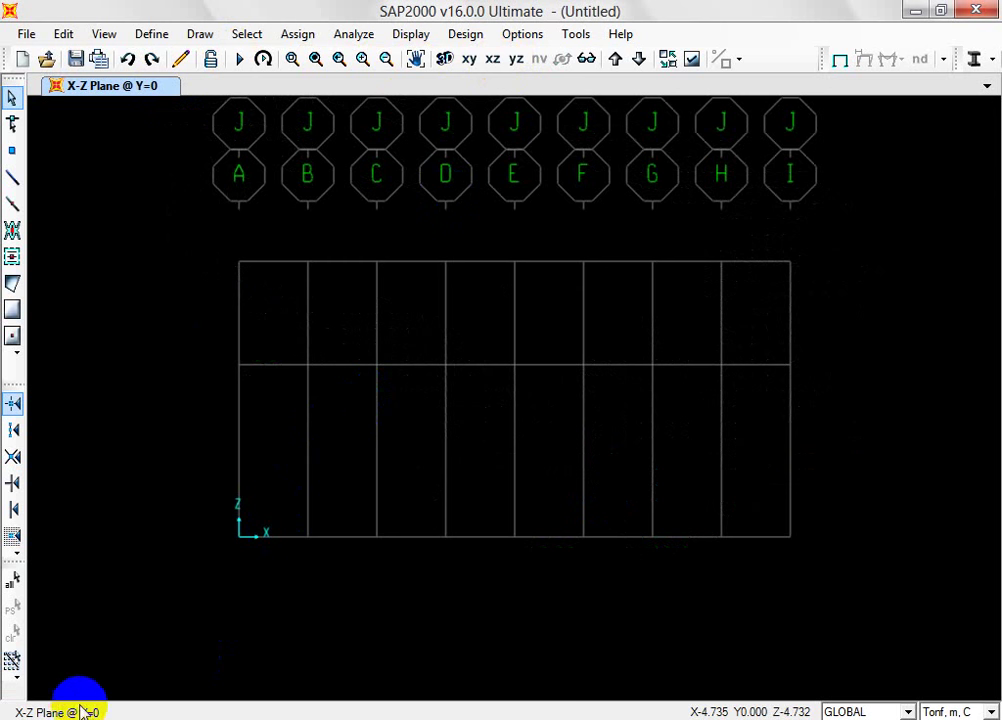
Step: Step through the X-Z elevations along the Y grid lines and return to the plane at Y=0
click(614, 59)
click(614, 59)
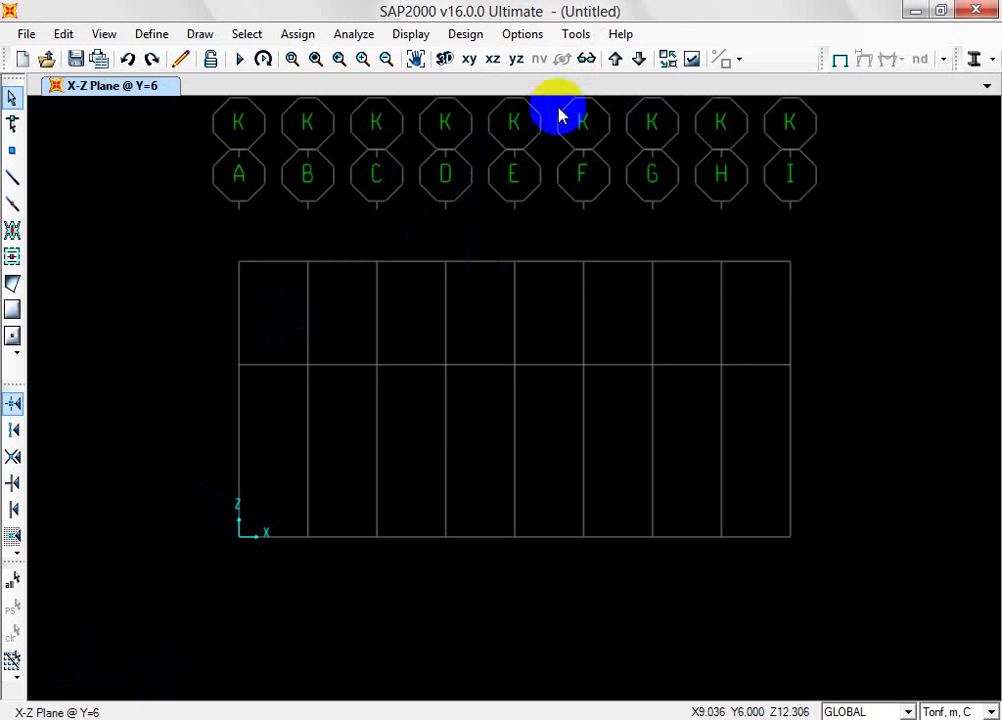
click(614, 59)
click(614, 61)
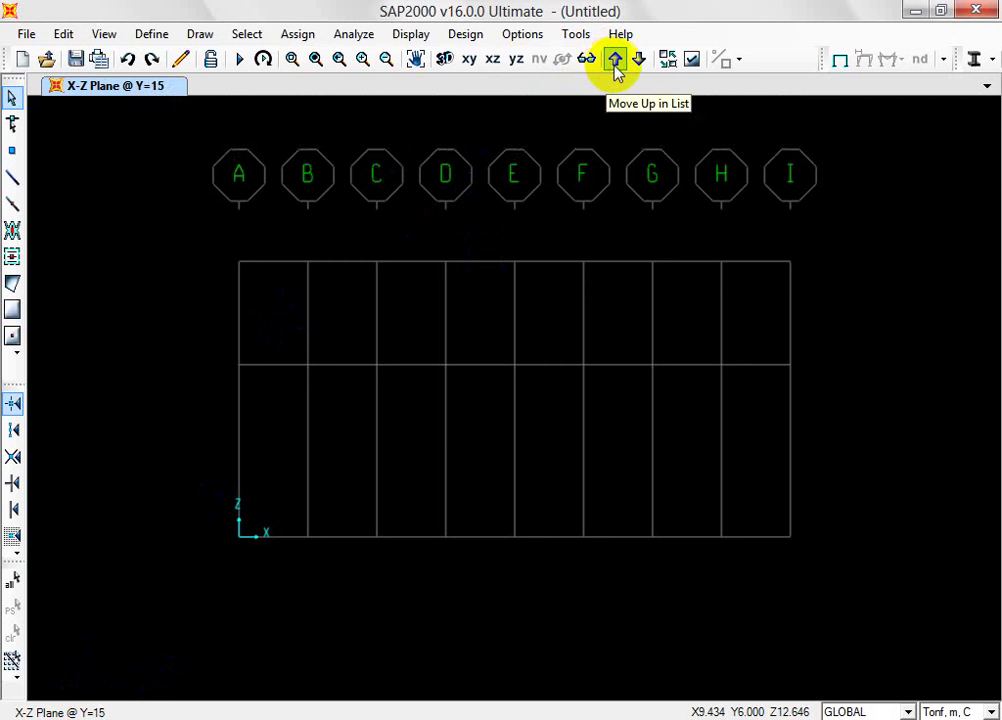
click(614, 61)
click(615, 61)
click(616, 61)
click(616, 61)
click(616, 61)
click(616, 61)
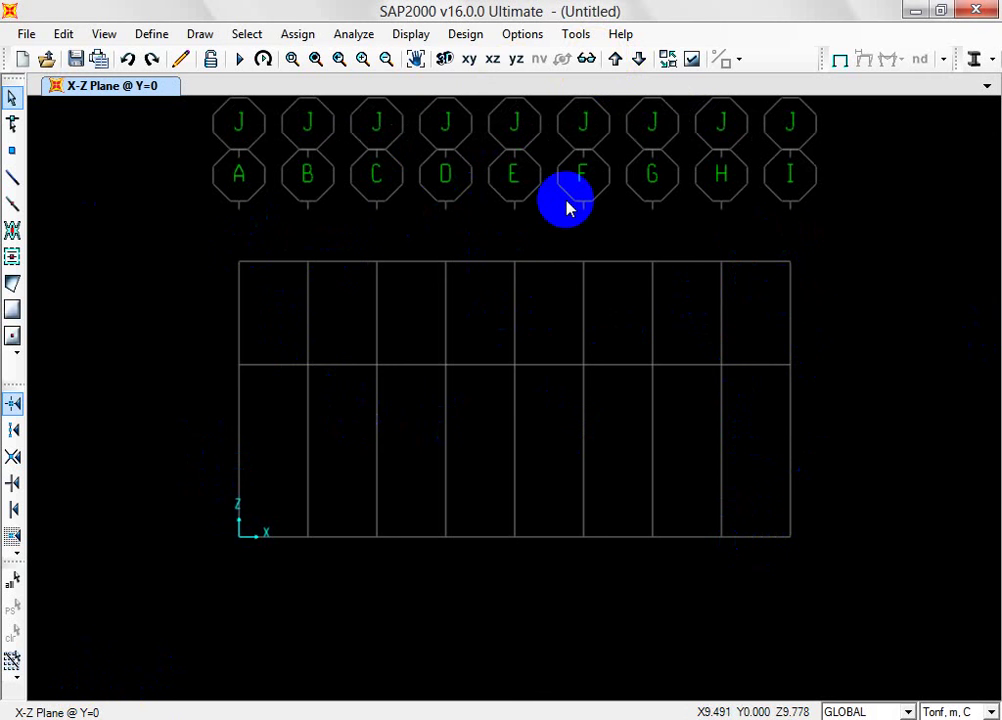
click(156, 88)
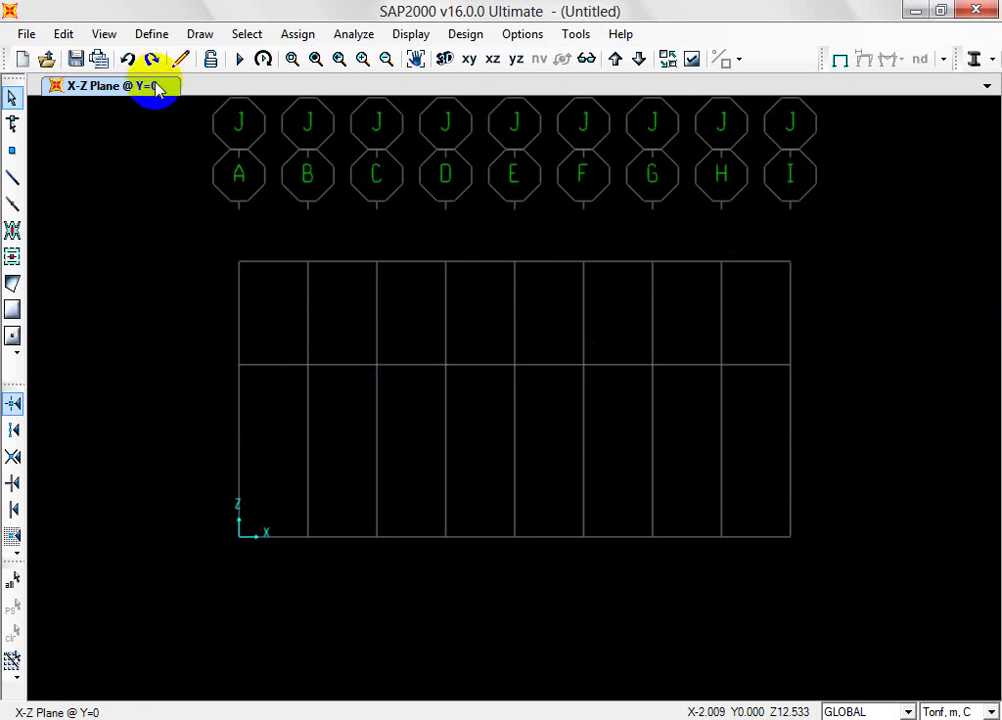
Step: Open the material definitions and select the A992Fy50 material
click(152, 34)
click(175, 56)
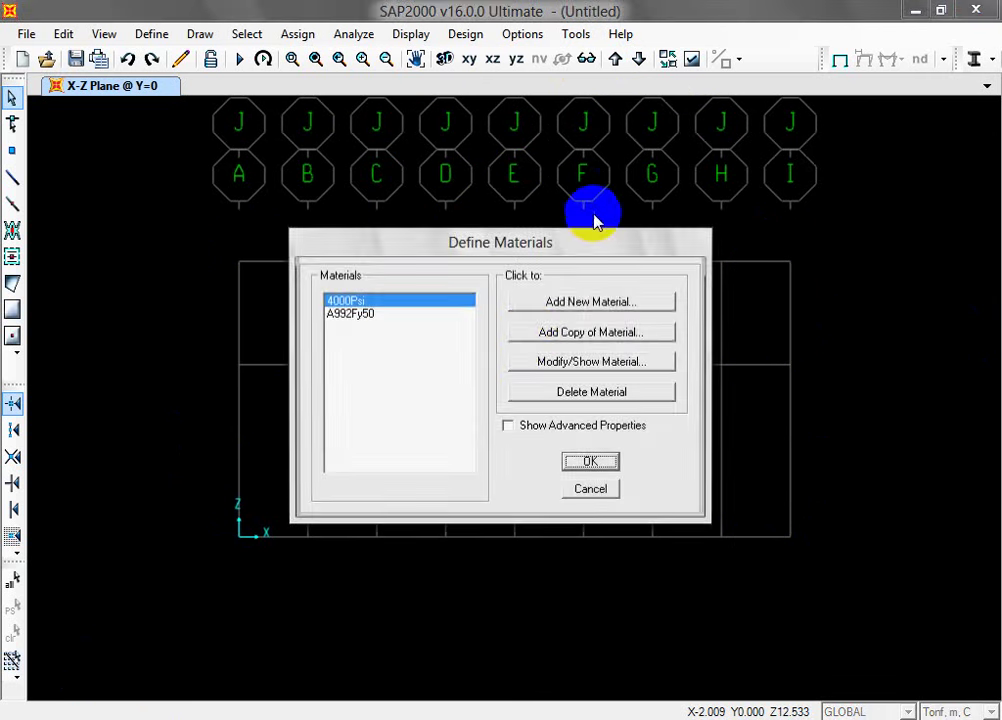
click(358, 313)
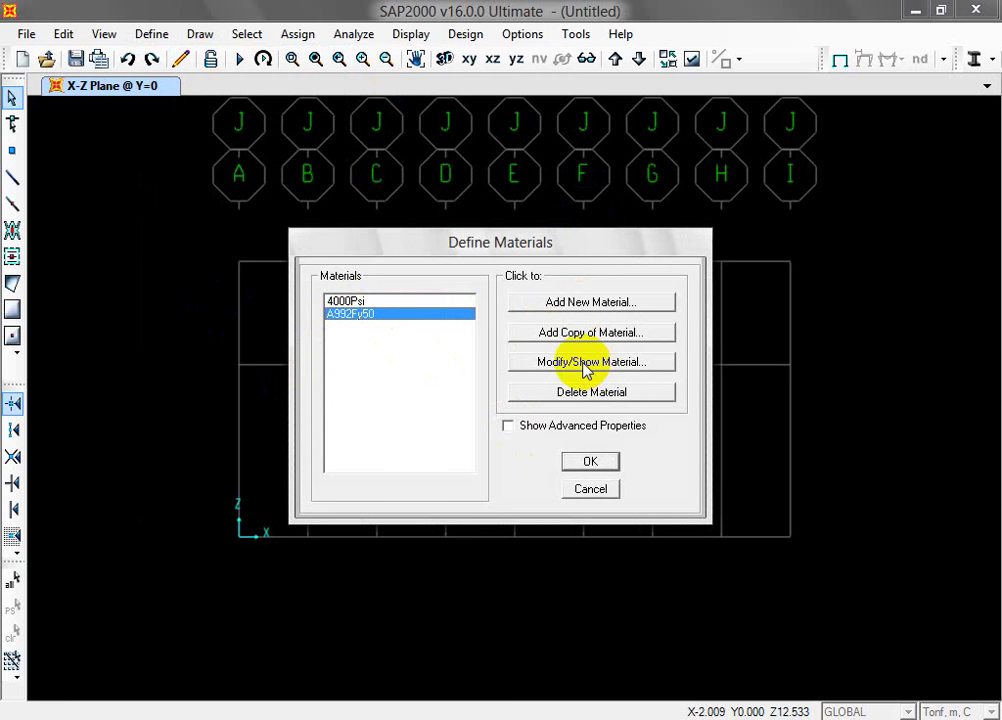
click(577, 303)
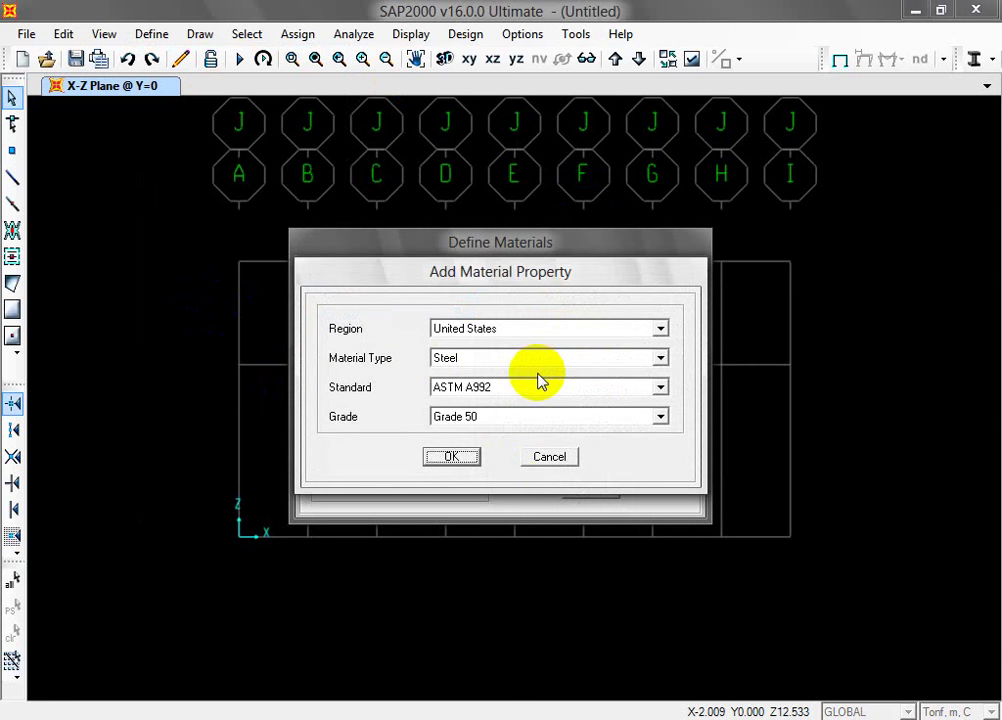
click(481, 366)
click(480, 362)
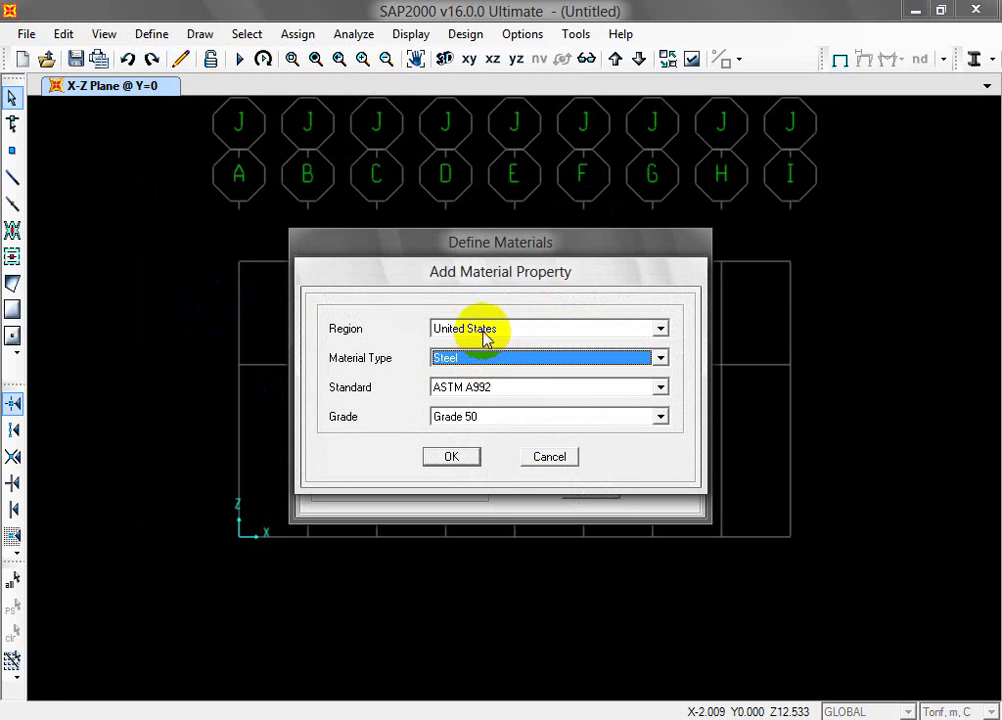
click(489, 329)
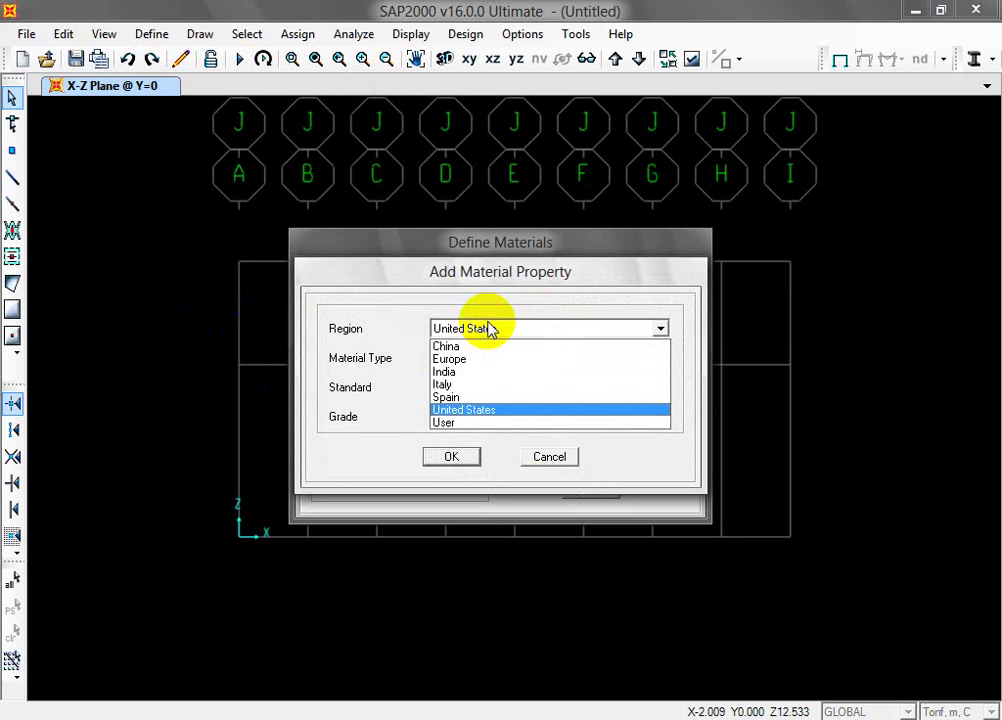
click(489, 329)
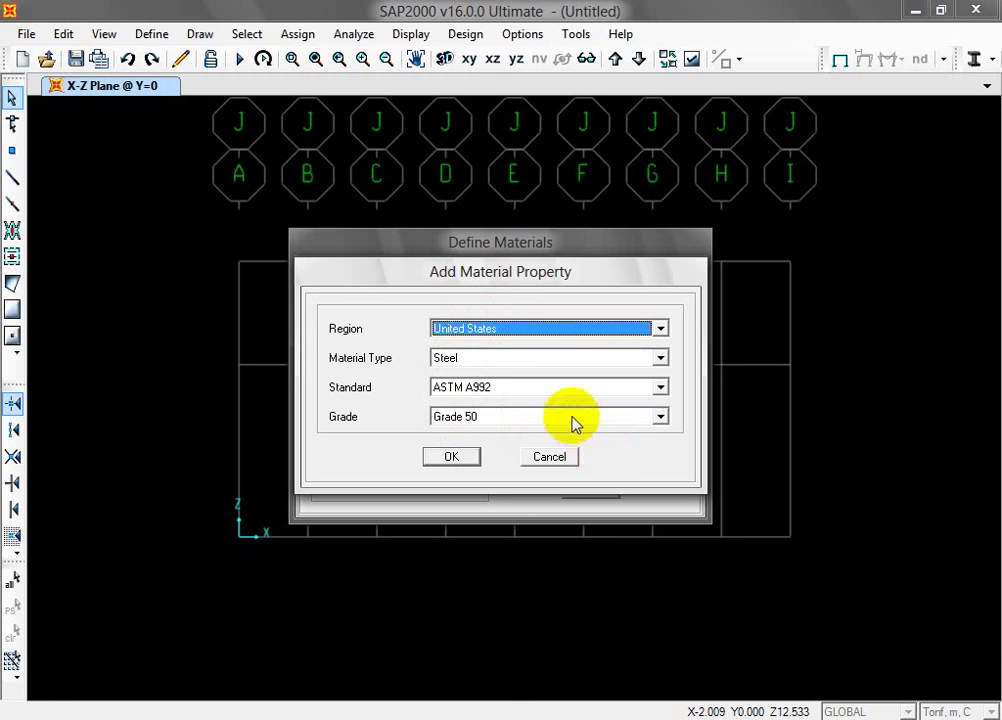
click(530, 459)
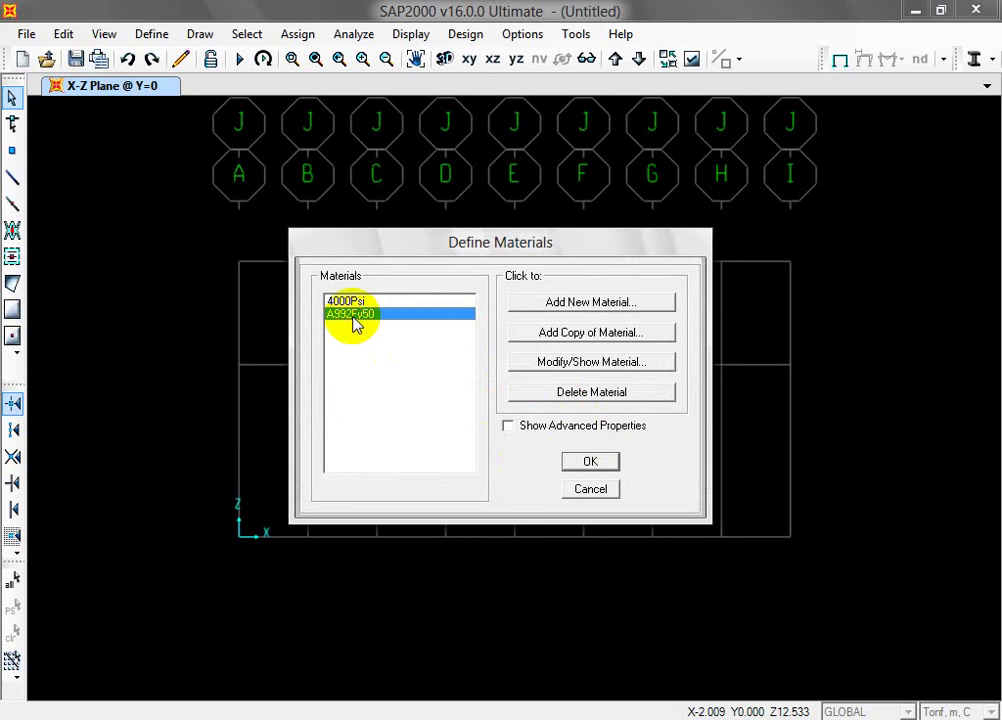
Step: Open the A992Fy50 material's property data and rename the material as STEEL
click(590, 366)
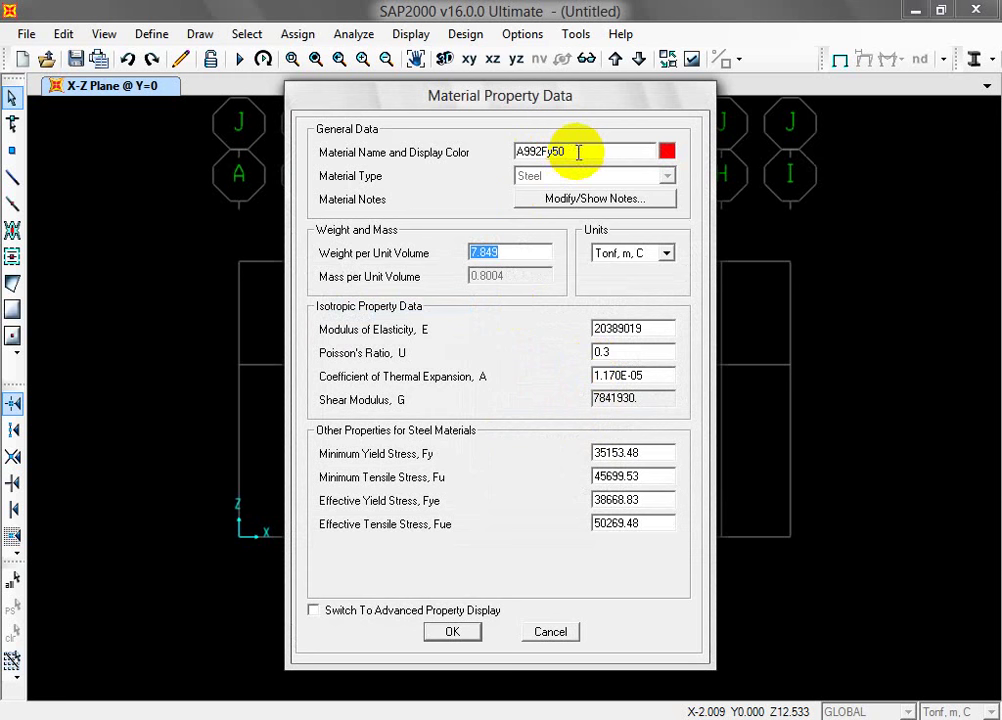
drag(579, 152, 450, 152)
text(STEEL)
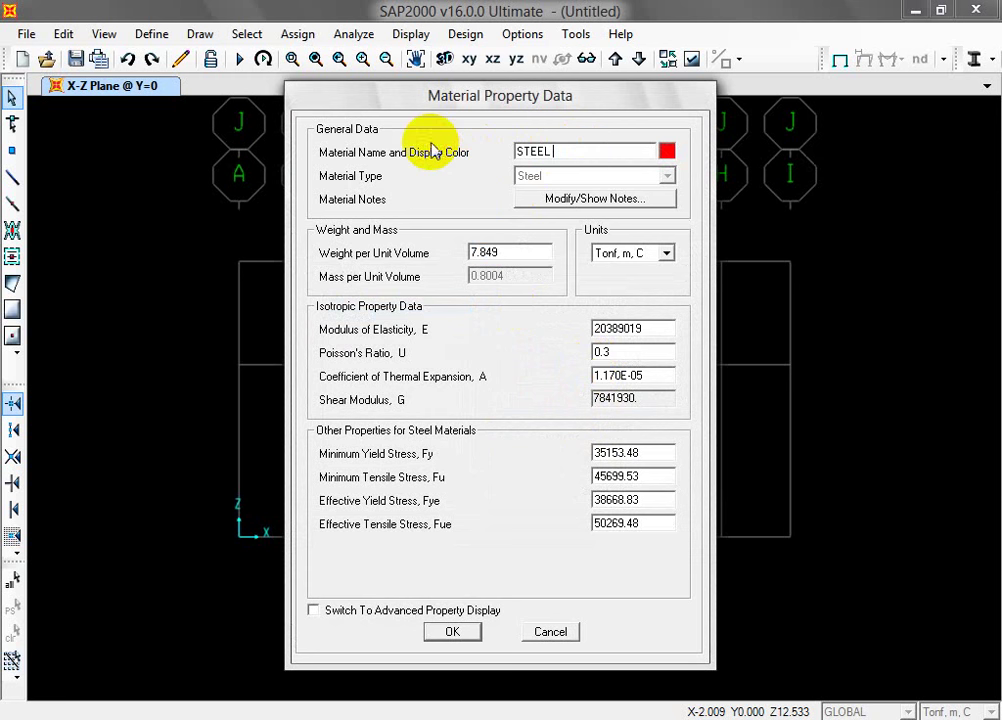
Step: Check the STEEL material's weight per unit volume, modulus of elasticity and Poisson's ratio, and accept the material definitions
double_click(543, 253)
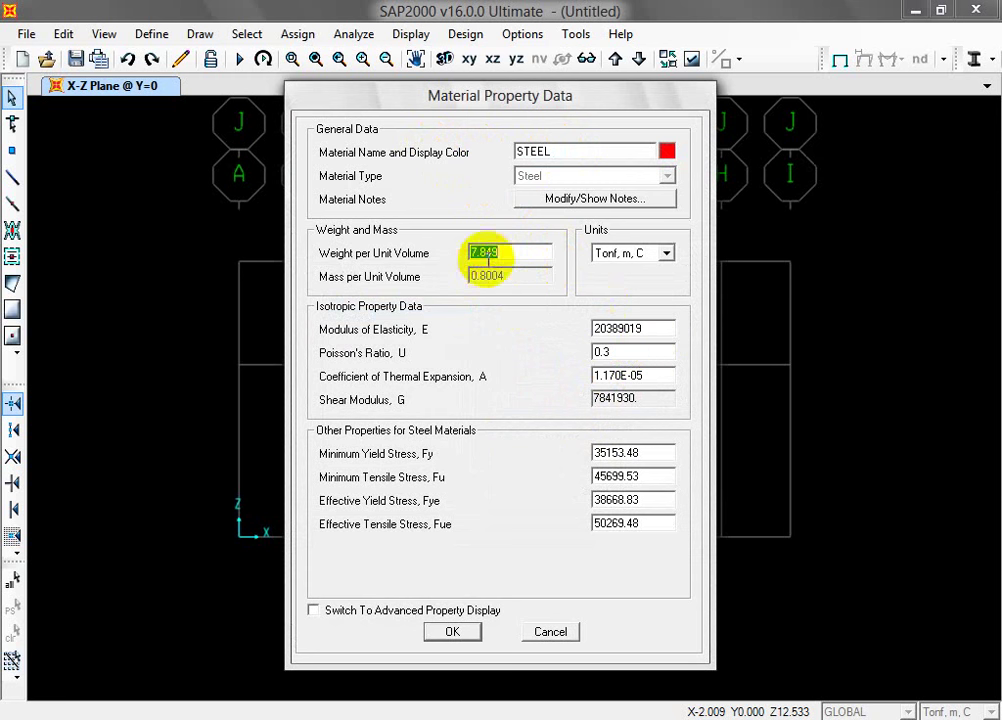
double_click(660, 329)
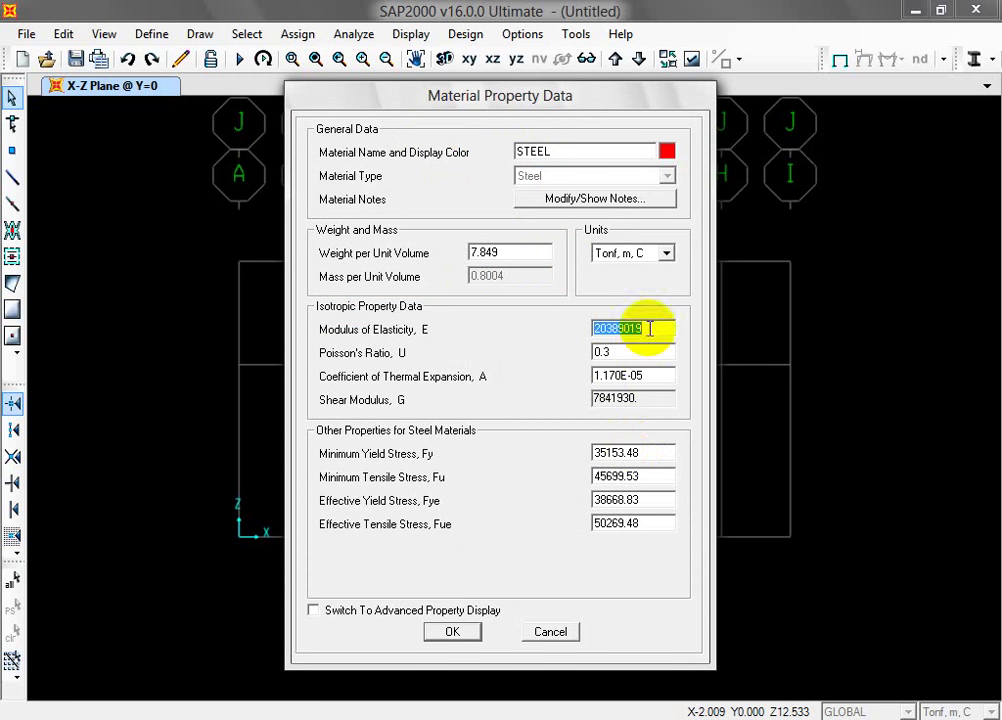
click(656, 367)
key(Tab)
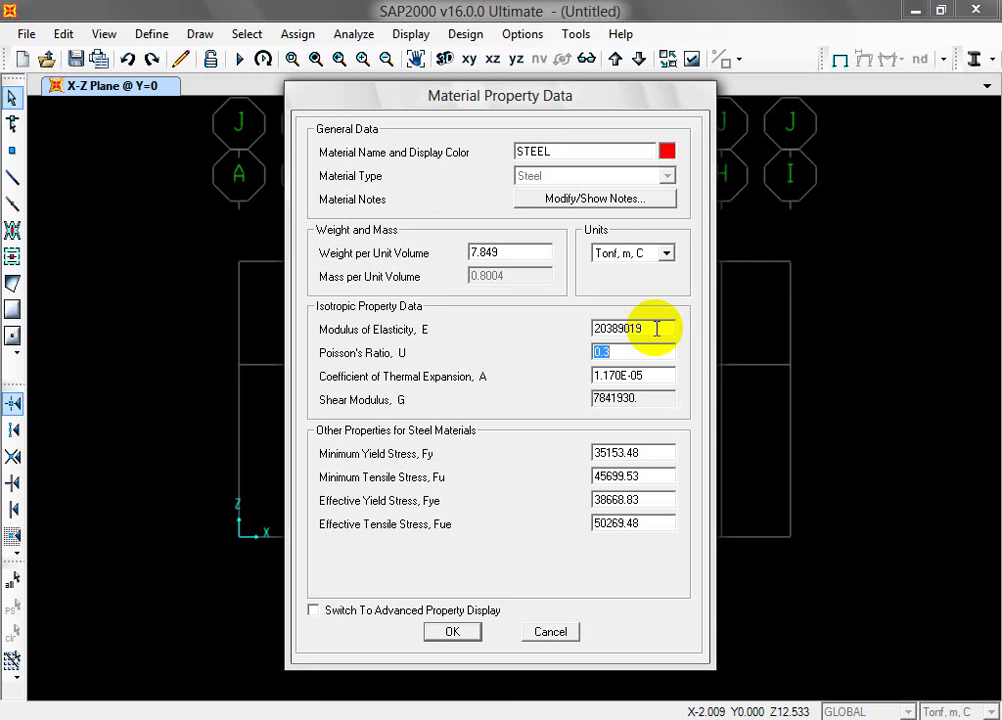
double_click(656, 328)
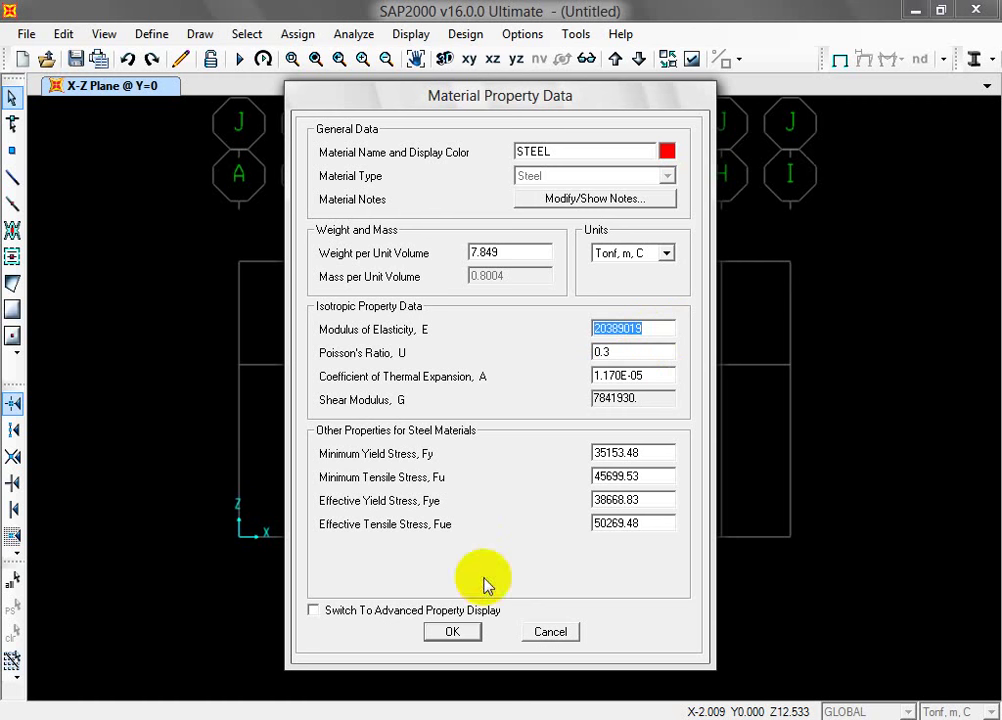
click(451, 633)
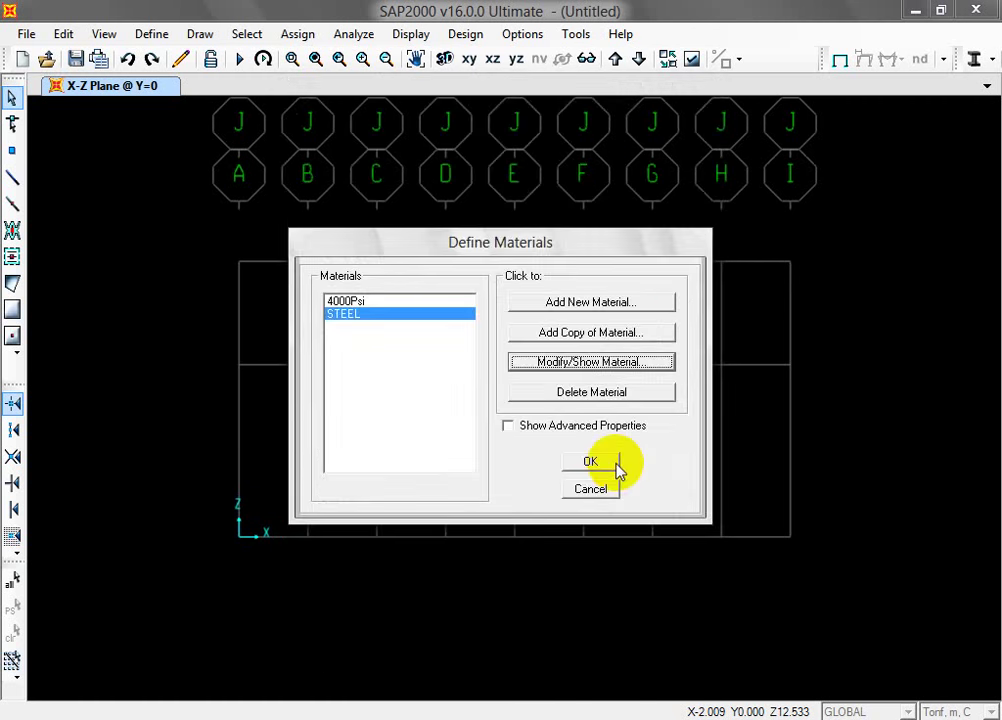
click(584, 463)
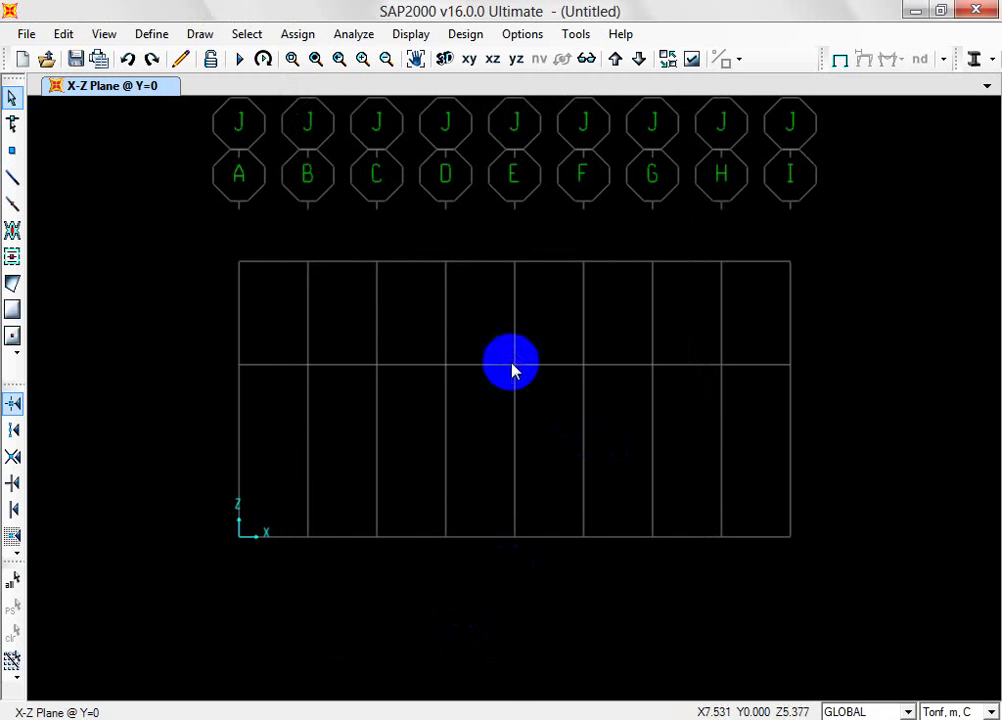
Step: Open the frame section properties definition
click(152, 33)
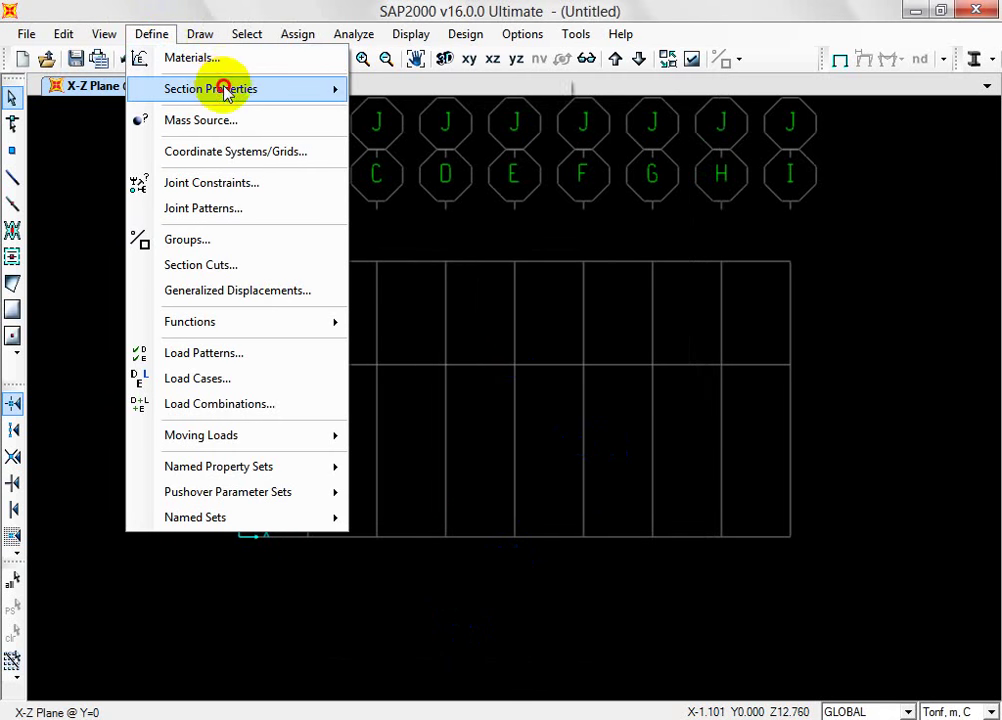
click(226, 90)
click(409, 93)
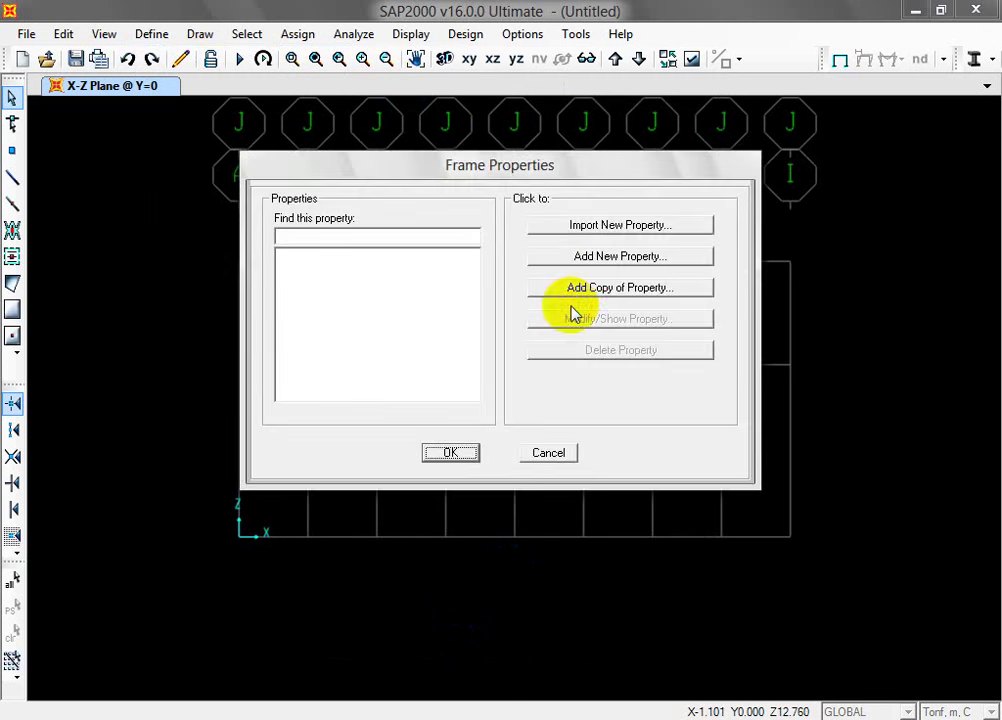
Step: Switch to AutoCAD and examine the truss frame elevation and the notes on pipe, I-beam and bracing angle sections and corrugated sheet thickness
click(510, 693)
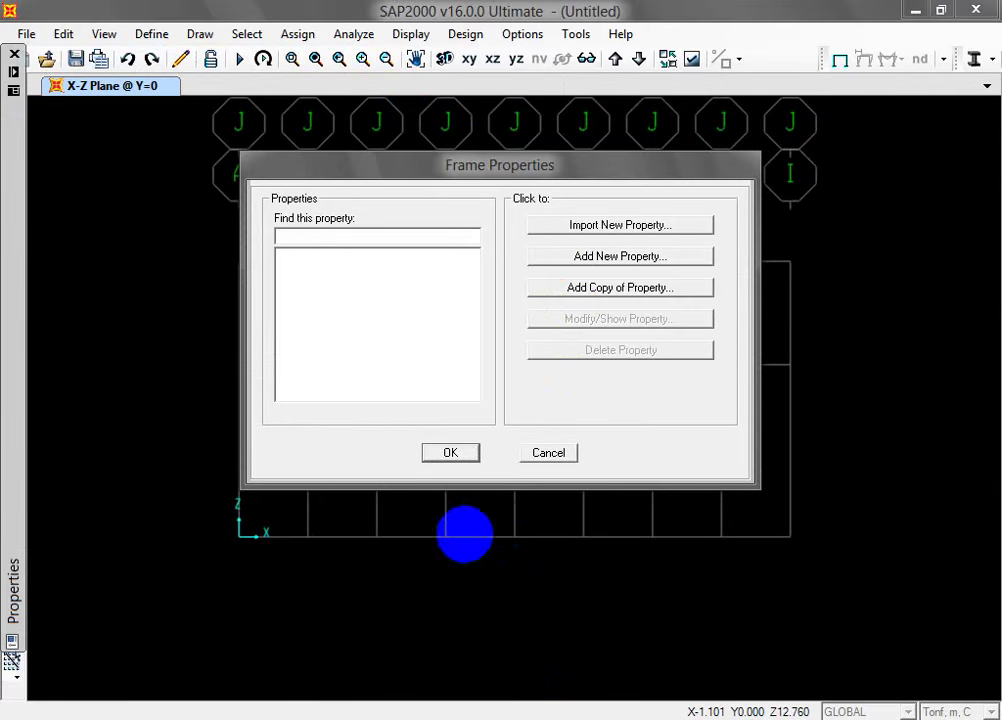
scroll(481, 481, down, 3)
scroll(492, 537, up, 4)
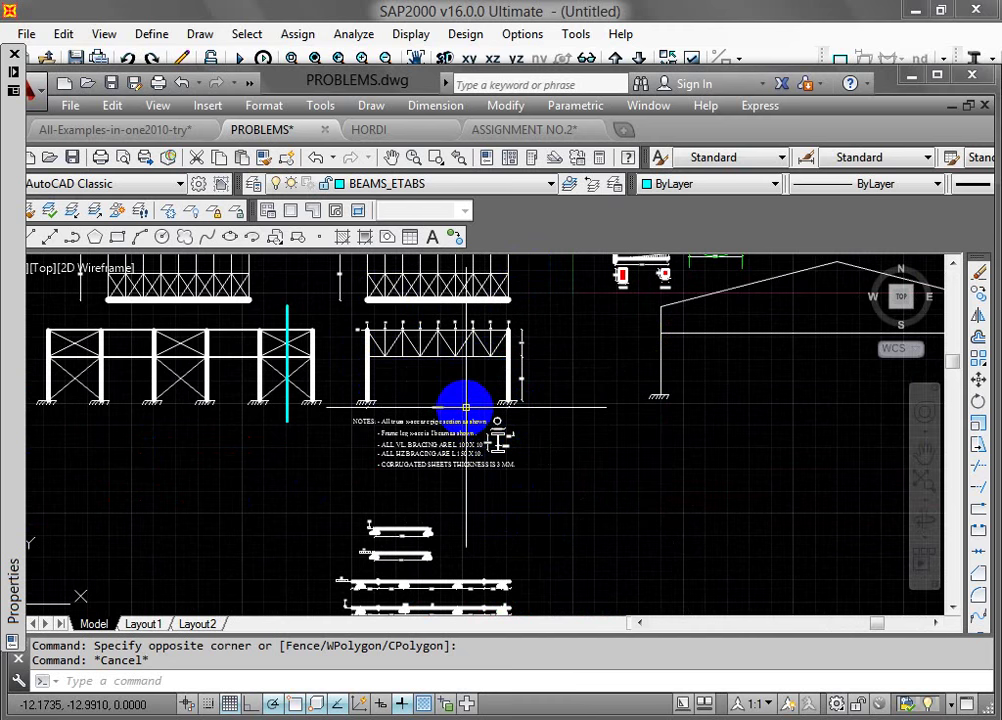
scroll(481, 322, up, 3)
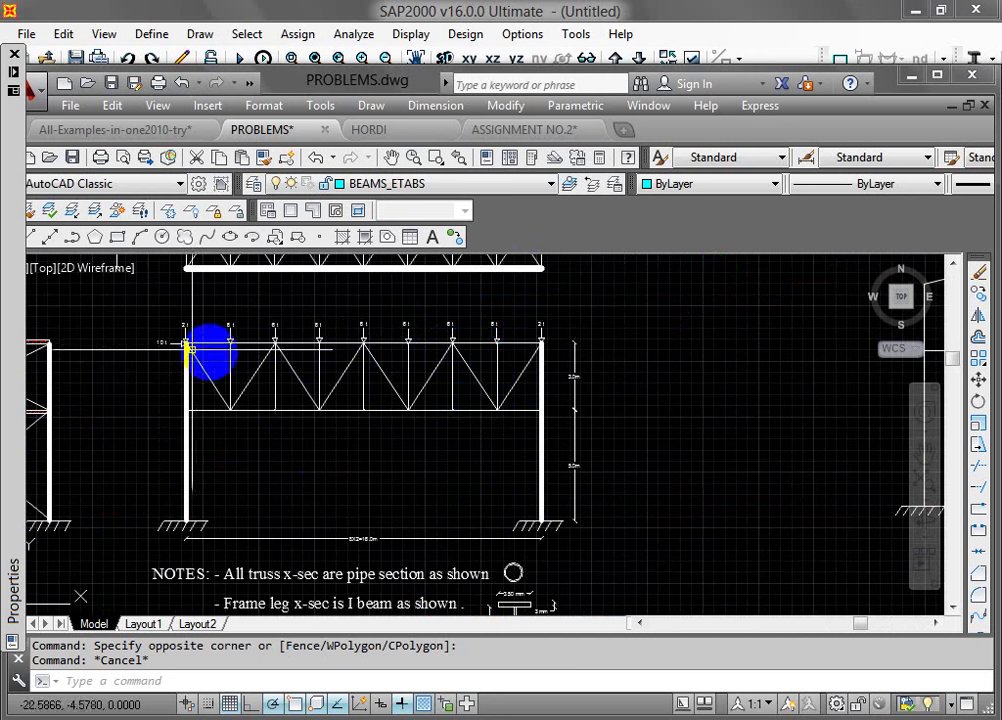
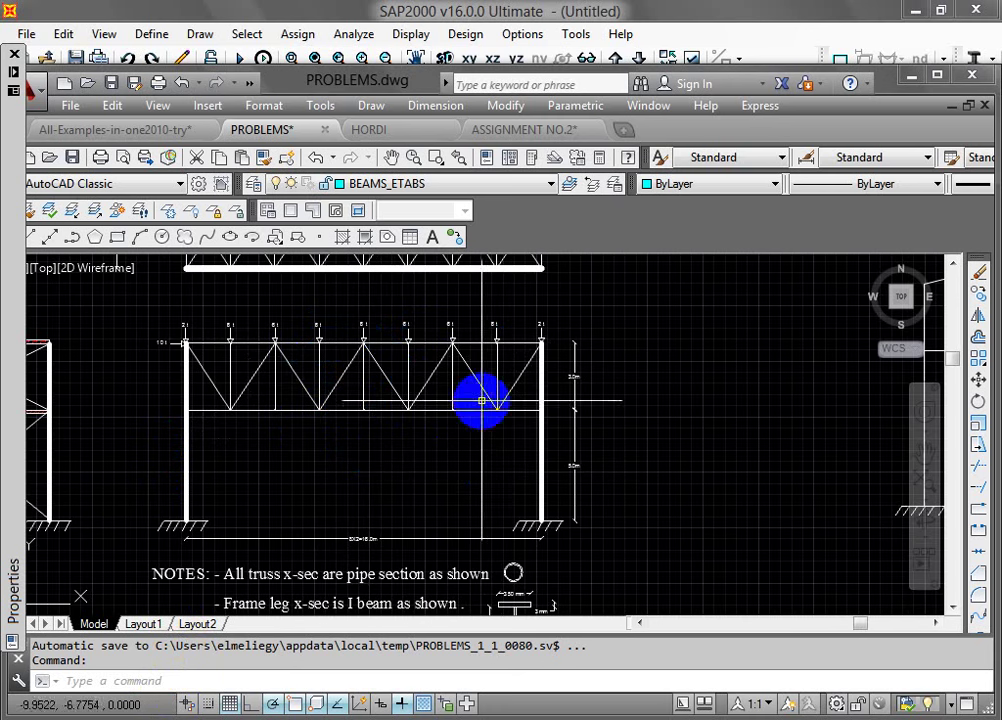
scroll(526, 447, down, 4)
scroll(498, 519, up, 6)
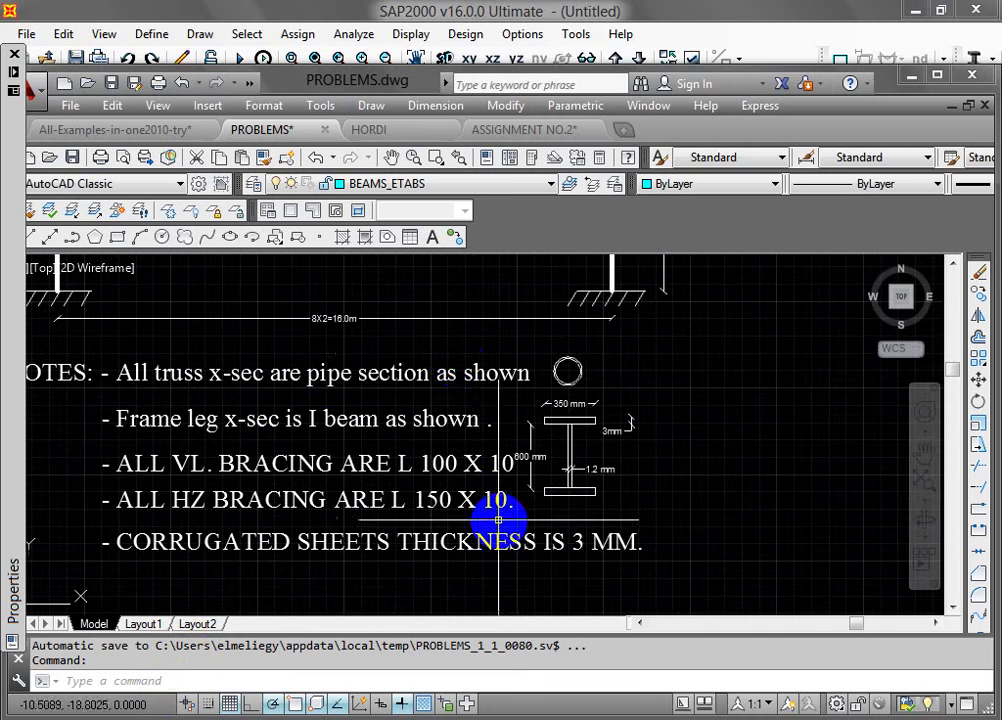
scroll(331, 376, down, 6)
scroll(462, 358, up, 5)
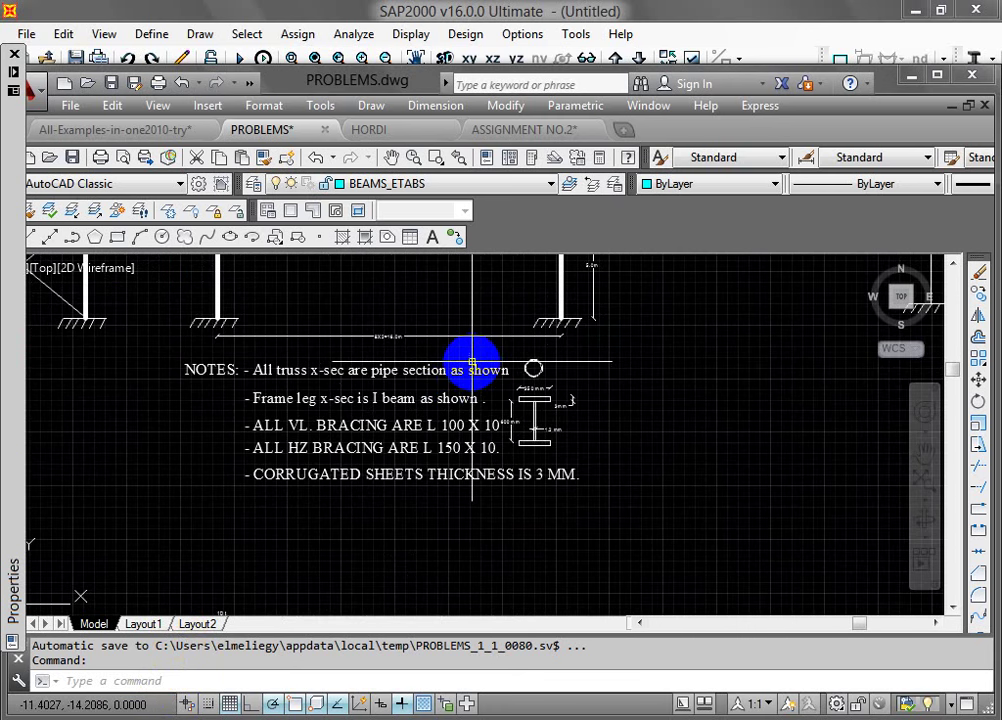
scroll(473, 357, down, 5)
scroll(445, 310, up, 4)
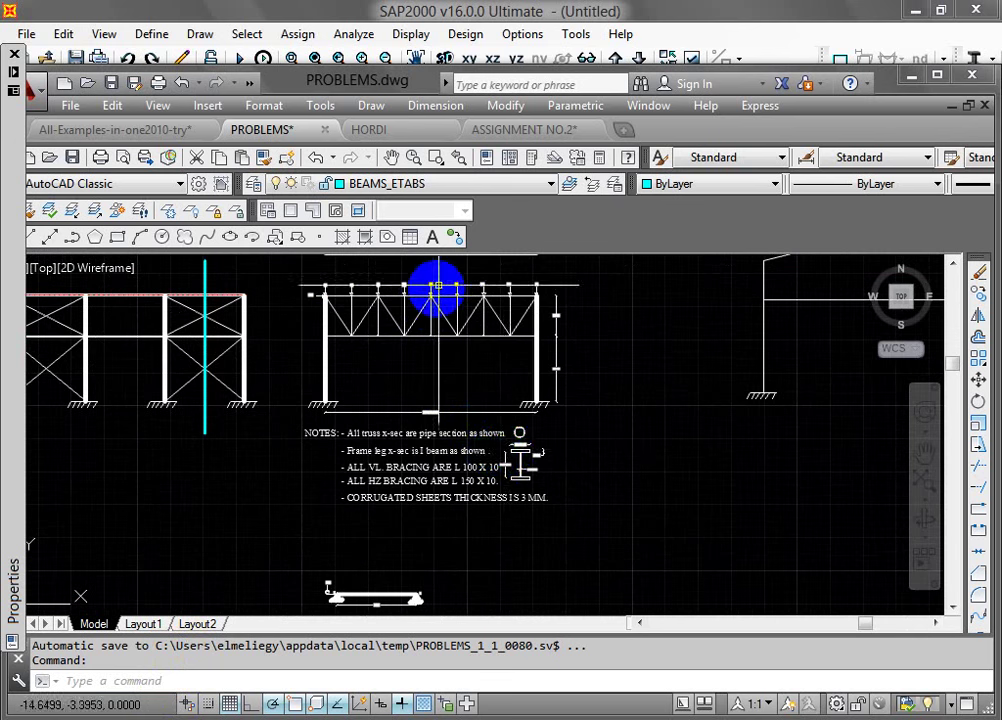
scroll(499, 455, up, 5)
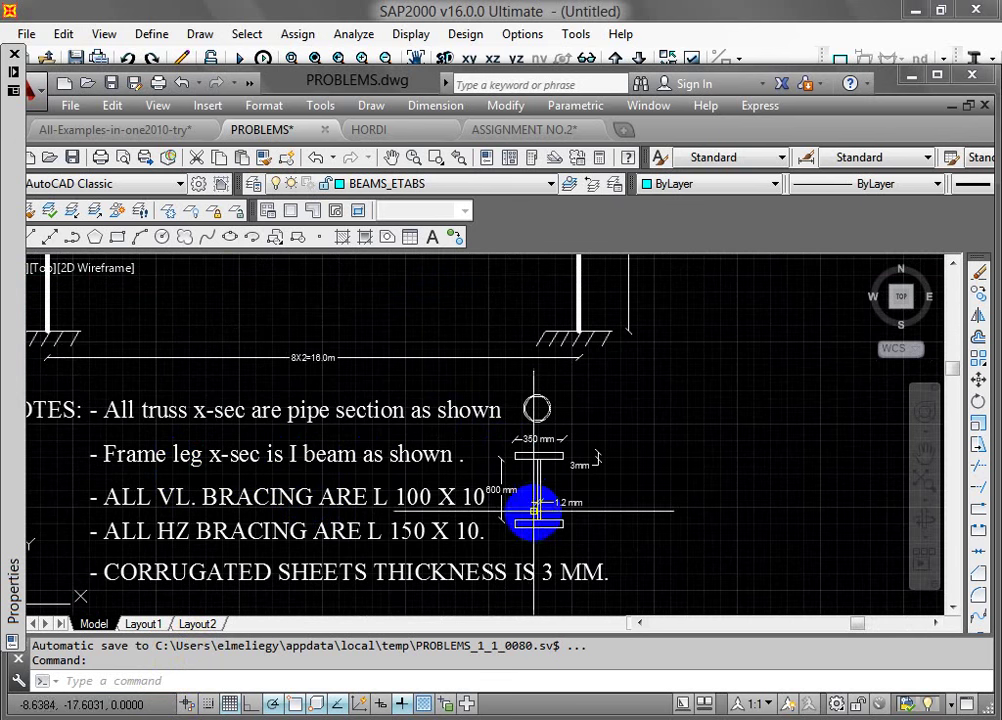
scroll(538, 495, down, 4)
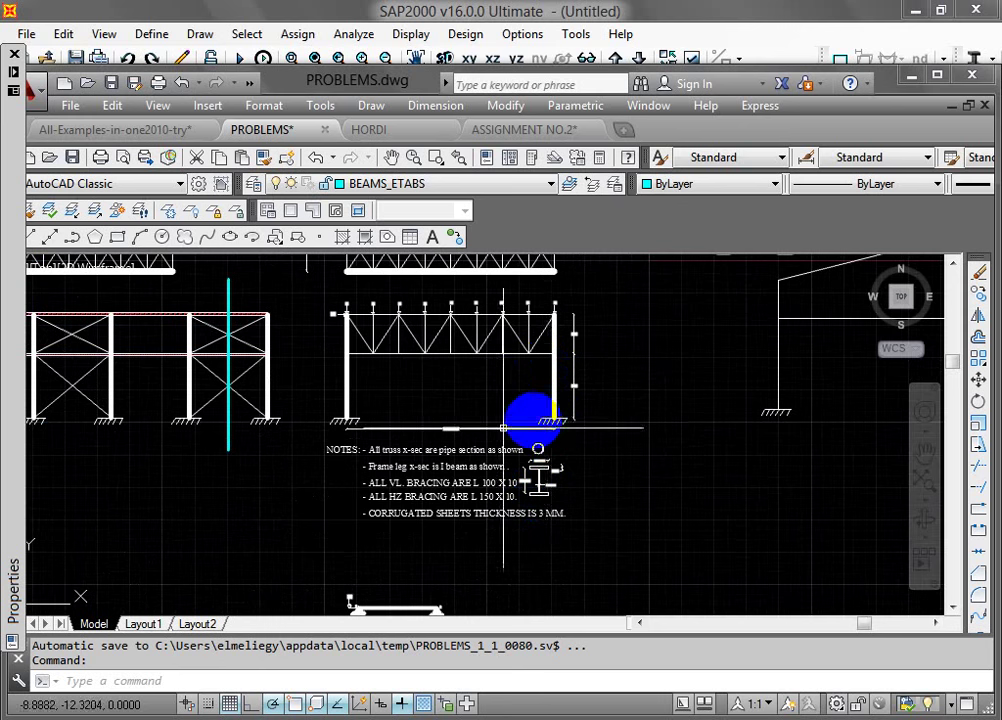
scroll(550, 500, up, 6)
scroll(420, 512, down, 2)
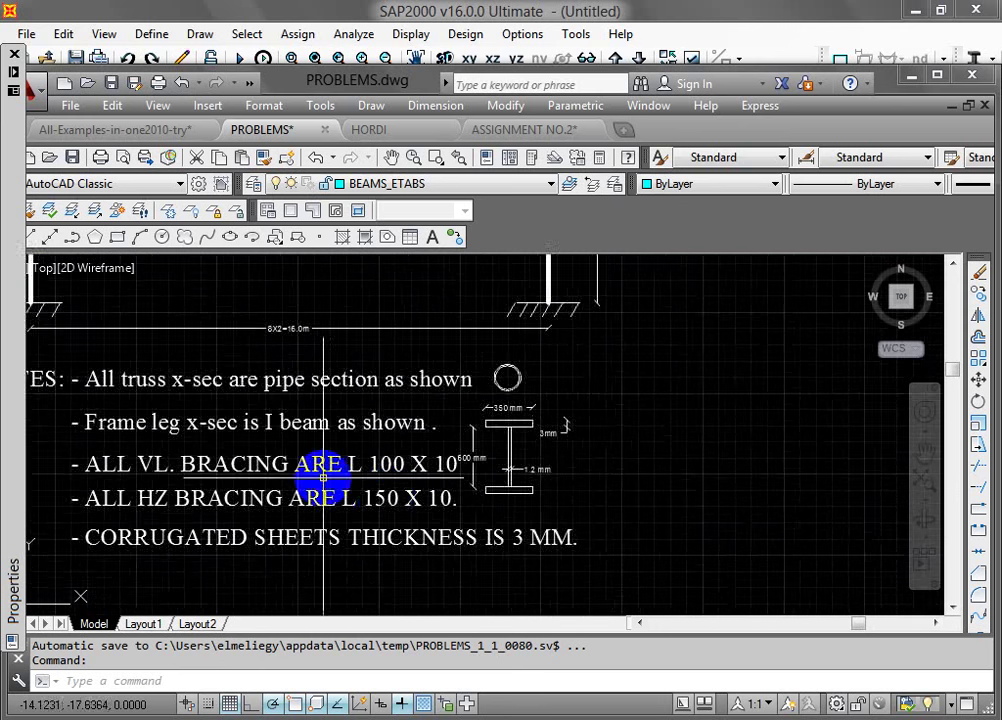
scroll(320, 474, up, 2)
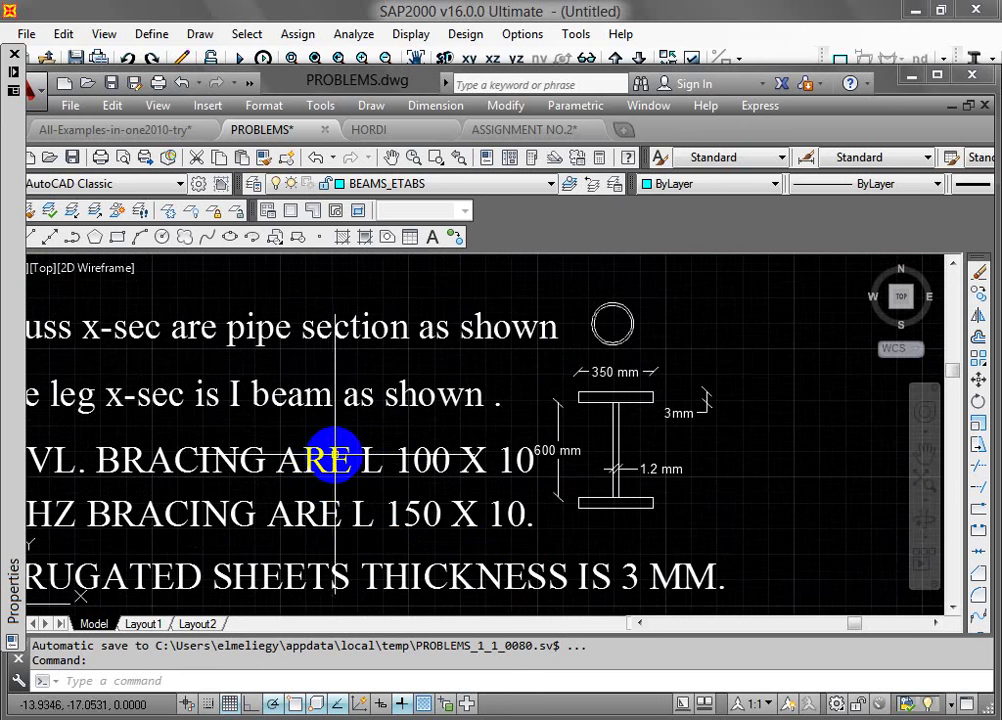
mouse_move(336, 457)
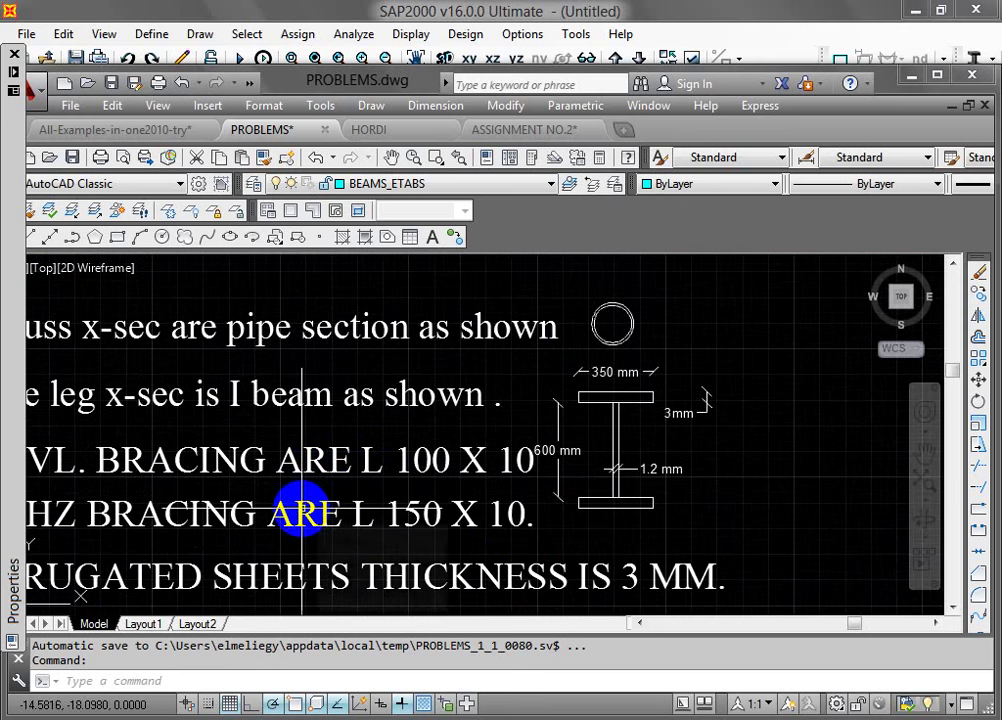
Step: Examine the drawing's notes and the pipe section sketch with its two concentric circles for the truss members
scroll(304, 508, down, 2)
scroll(304, 515, down, 3)
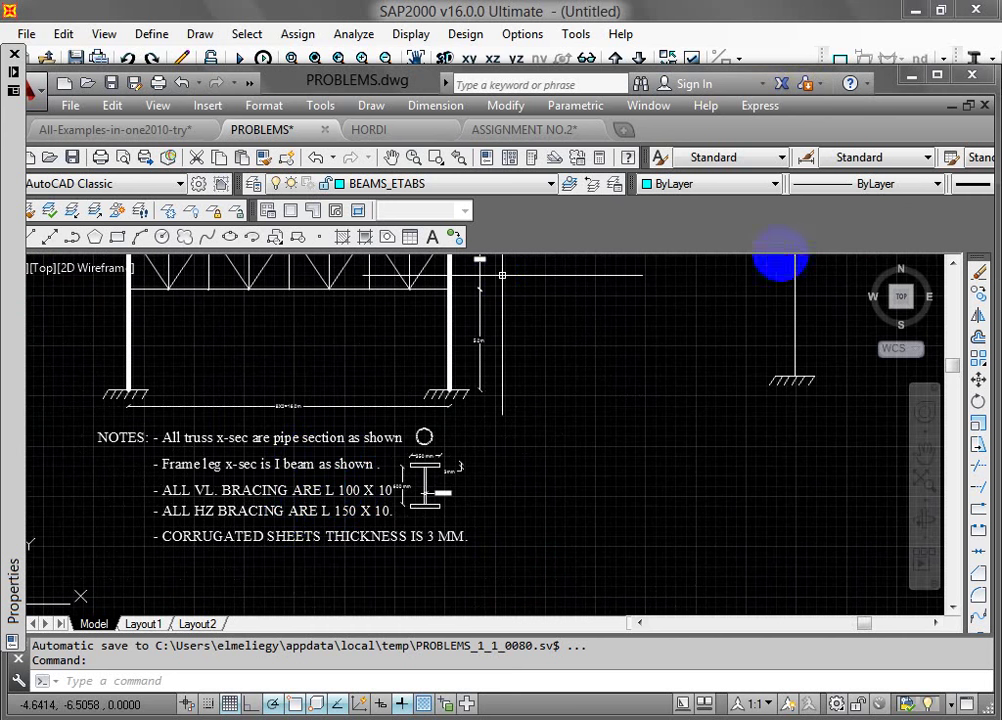
scroll(200, 445, up, 3)
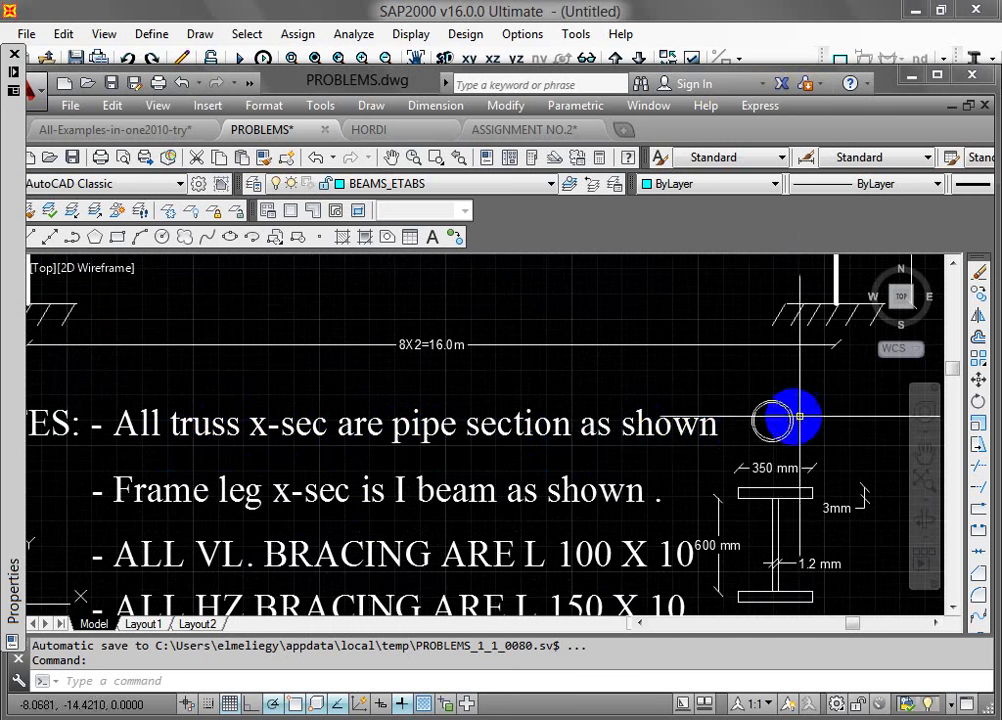
scroll(775, 418, up, 2)
key(Escape)
scroll(754, 416, up, 2)
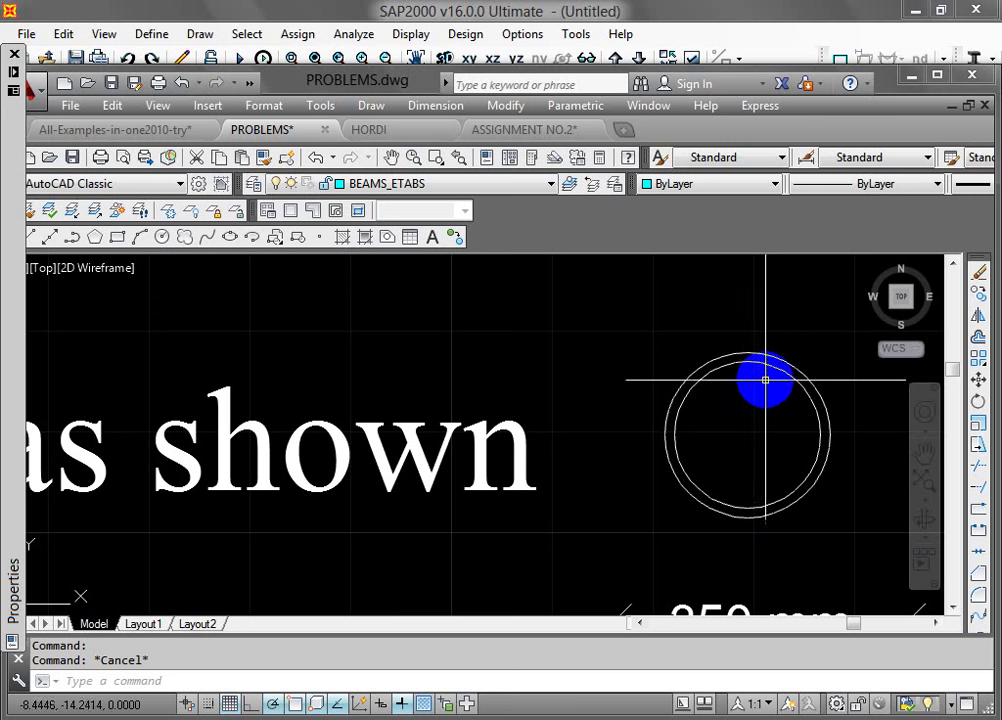
scroll(735, 399, up, 3)
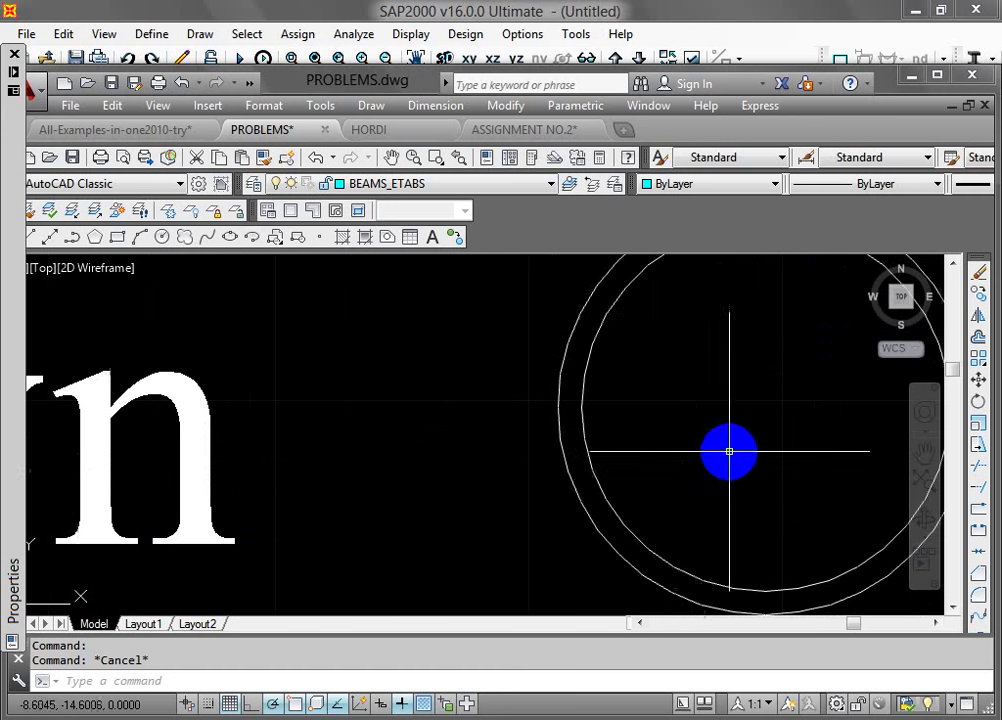
click(575, 425)
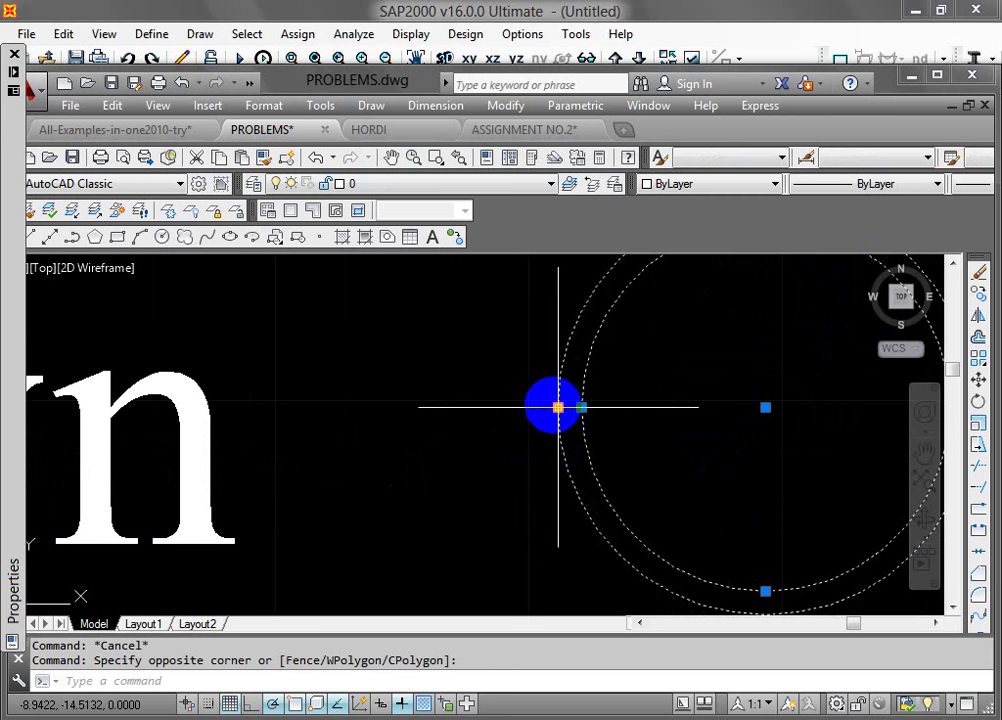
scroll(558, 407, down, 8)
scroll(519, 403, up, 4)
key(Escape)
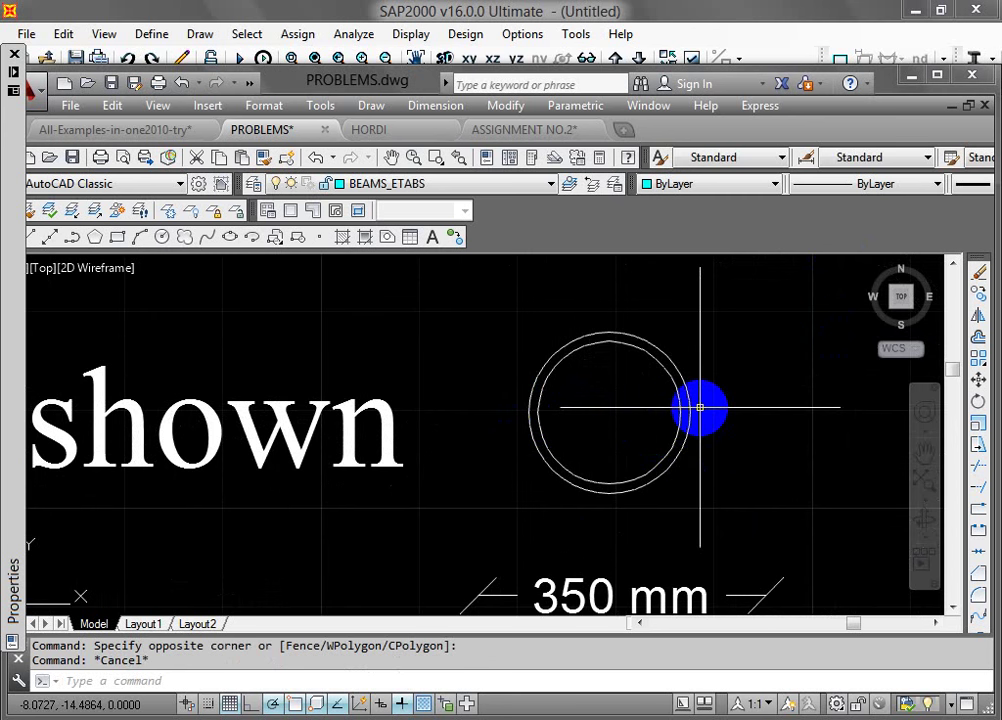
Step: Switch back to SAP2000 and add a new steel pipe frame section named TRUSS SEC D=0.6
click(908, 76)
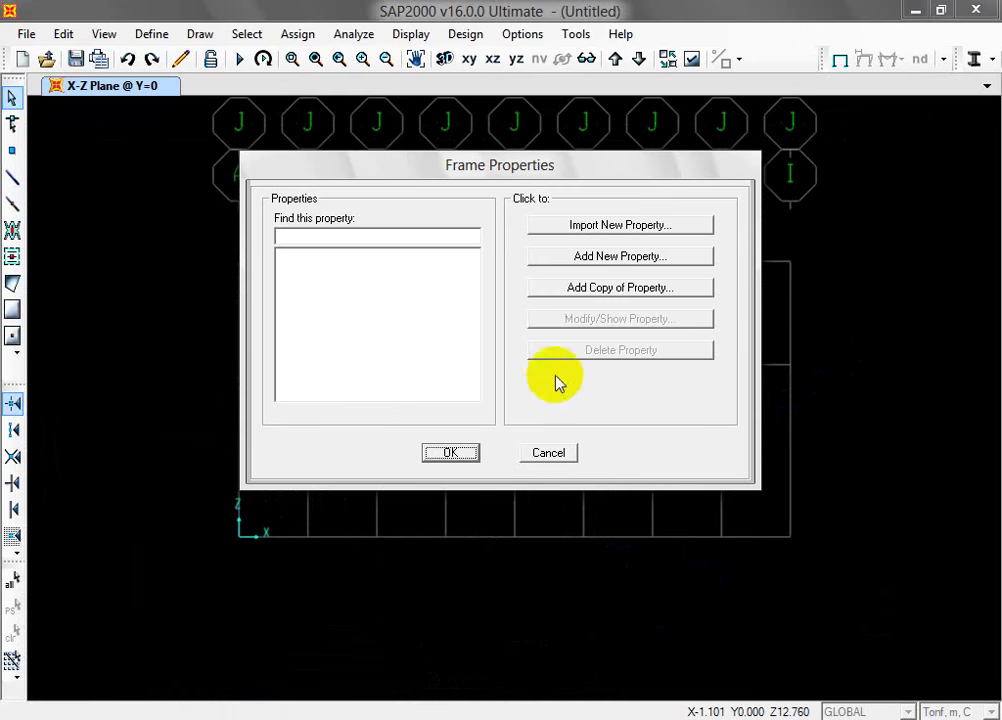
click(629, 261)
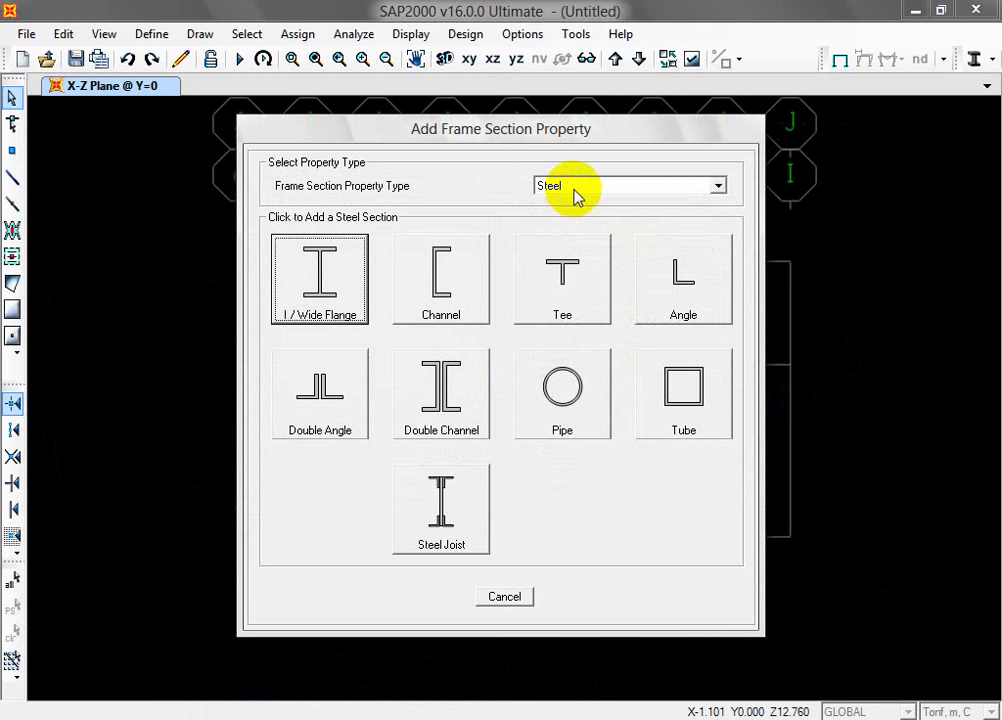
click(570, 392)
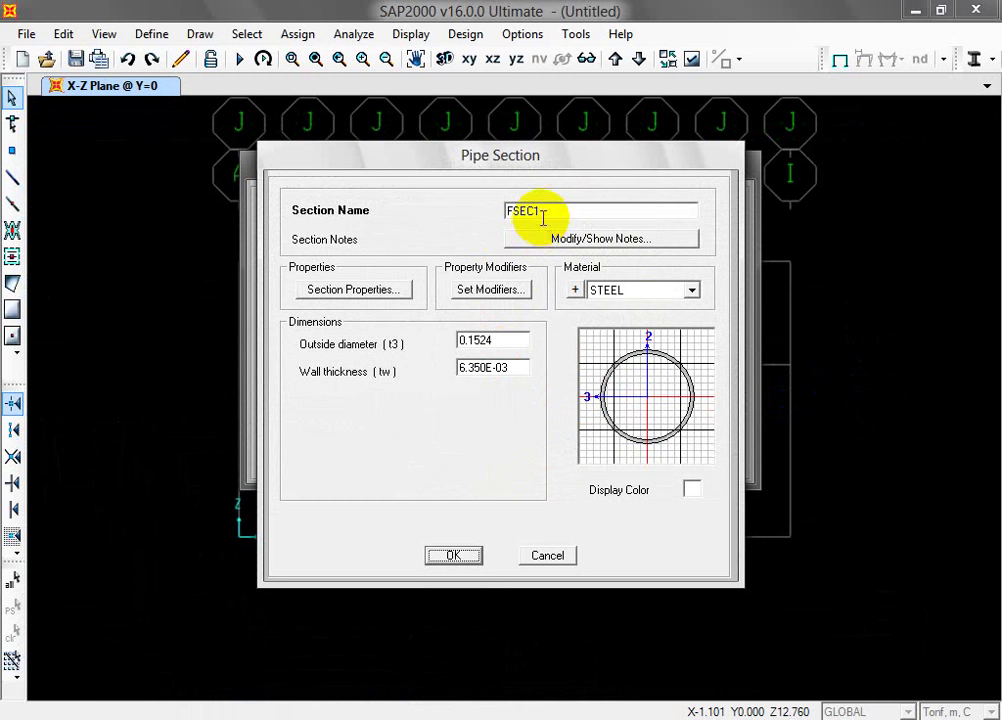
double_click(543, 218)
text(TRUSS SEC)
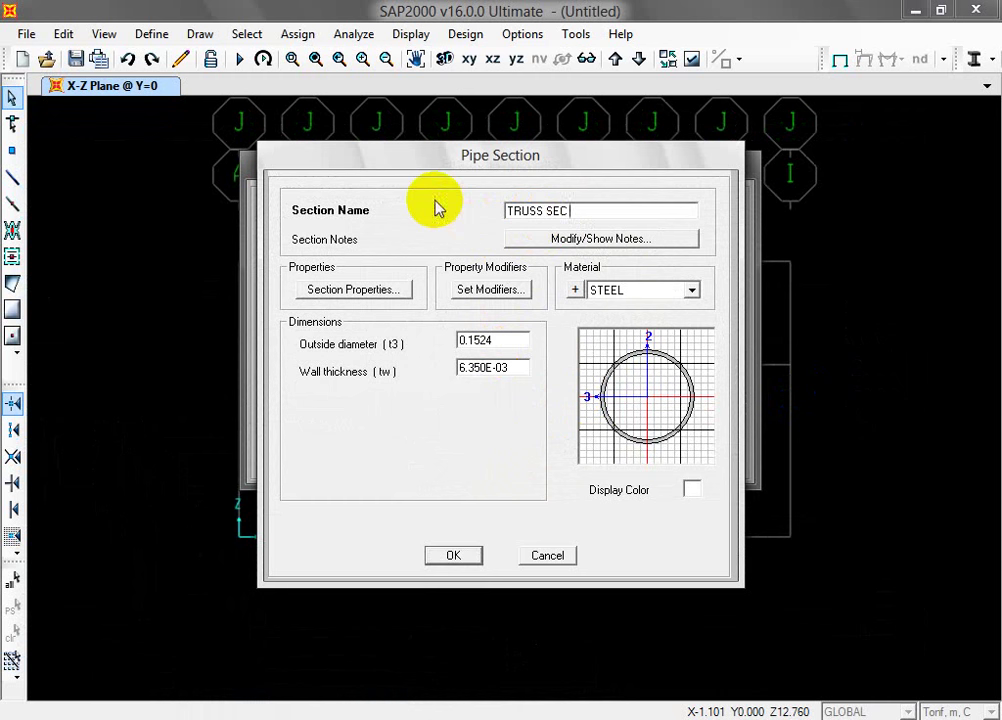
text( P)
text(-)
key(BackSpace)
key(BackSpace)
text(D=0.6)
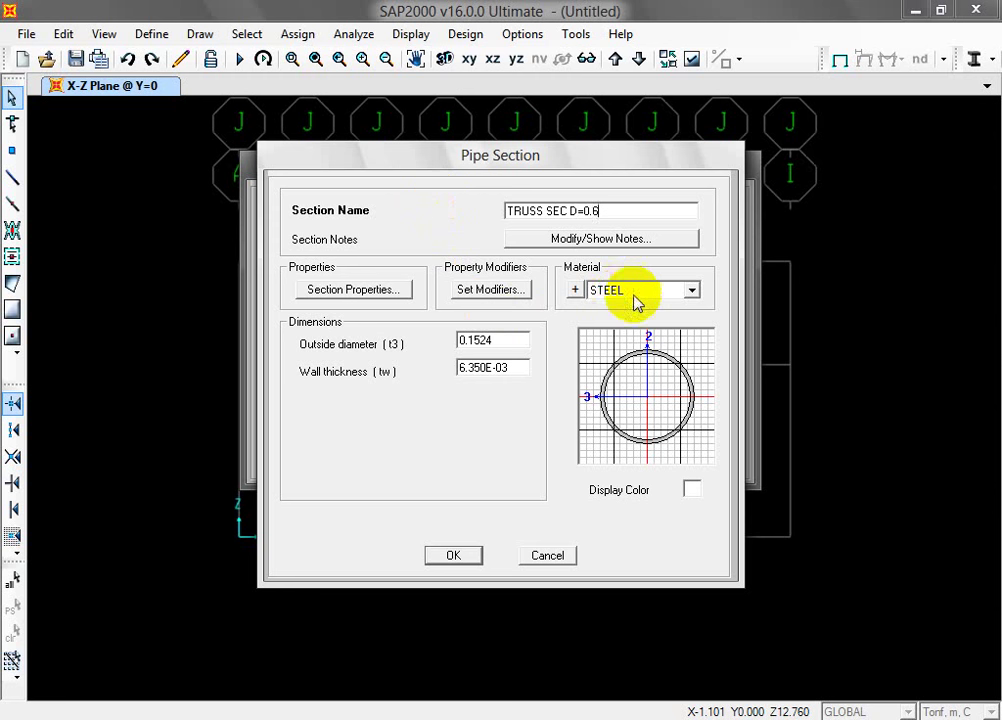
Step: Set the pipe section's outside diameter to 0.6 and its wall thickness to 0.003
double_click(467, 340)
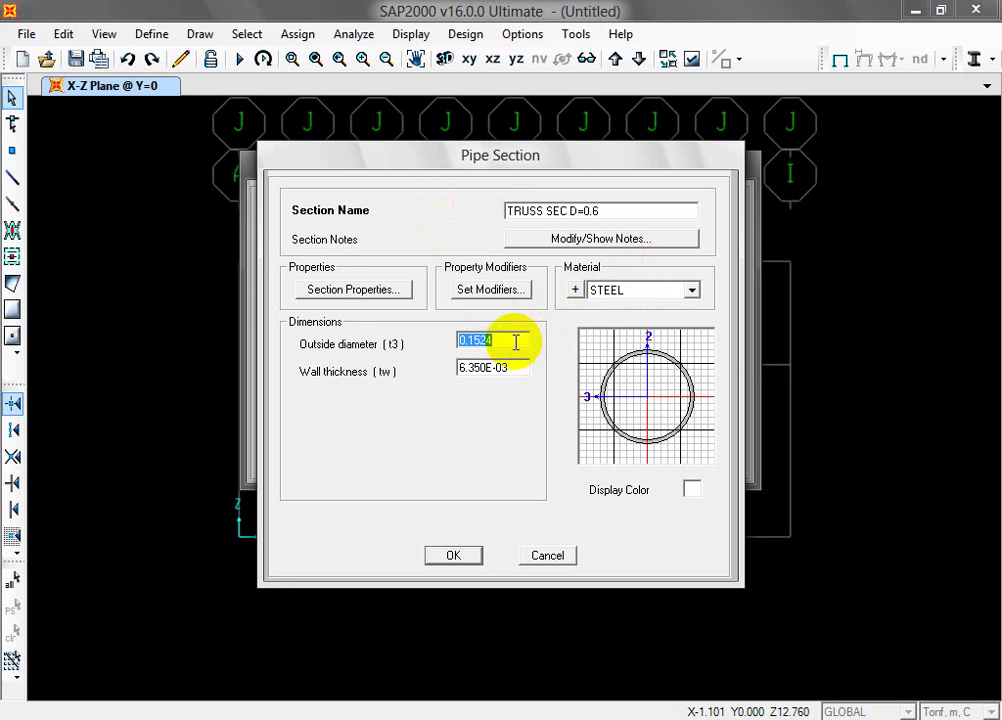
text(.08)
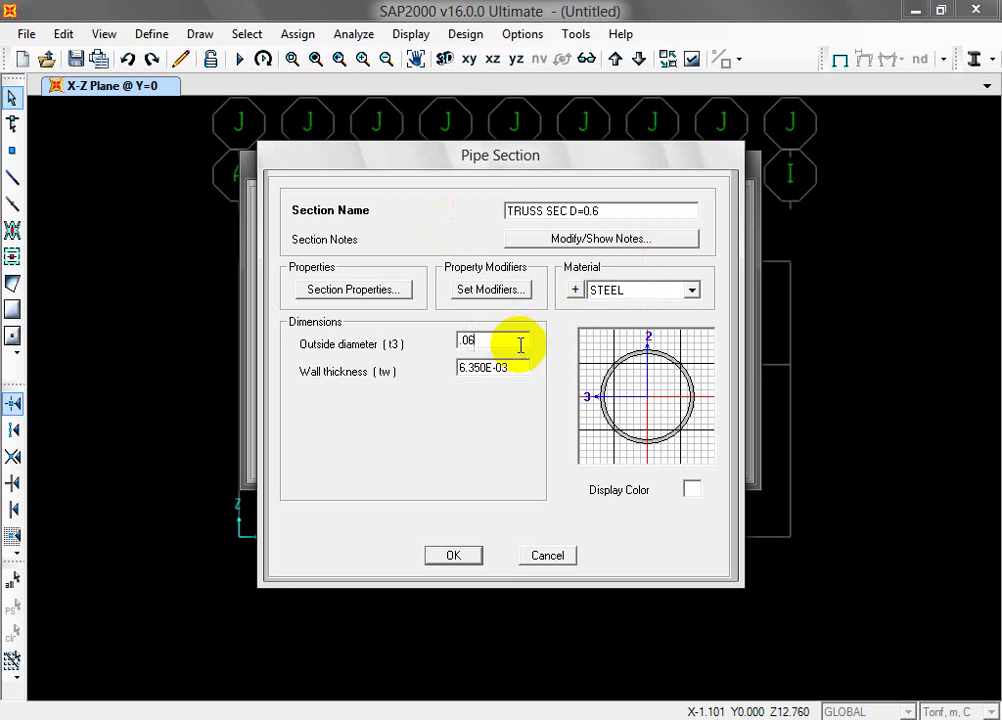
key(BackSpace)
key(BackSpace)
key(BackSpace)
text(.6)
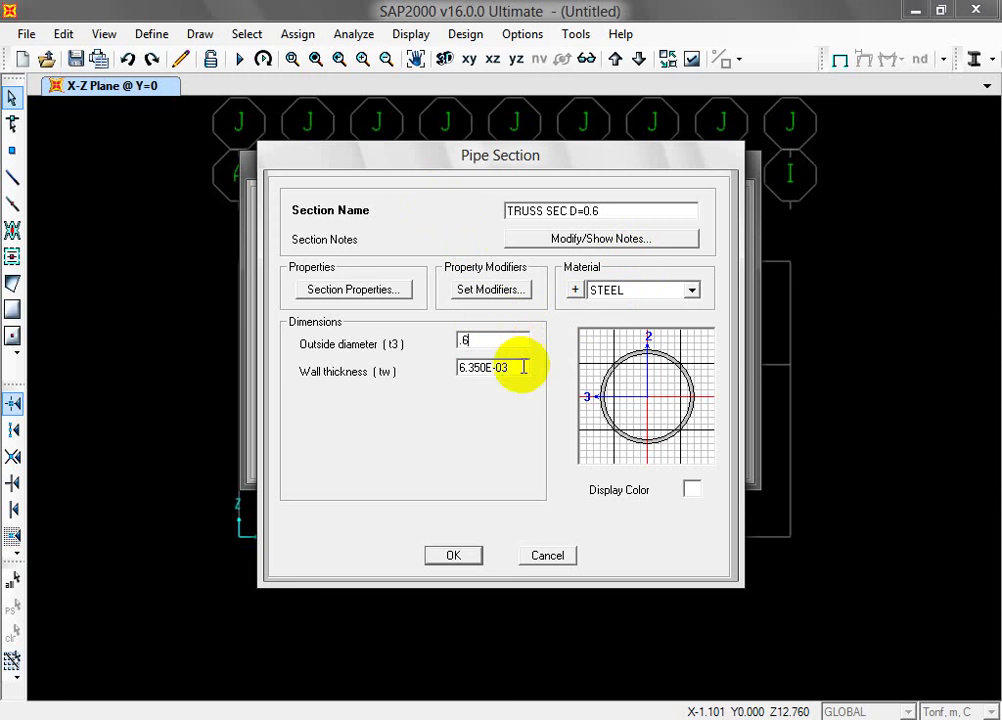
double_click(520, 367)
text(0.)
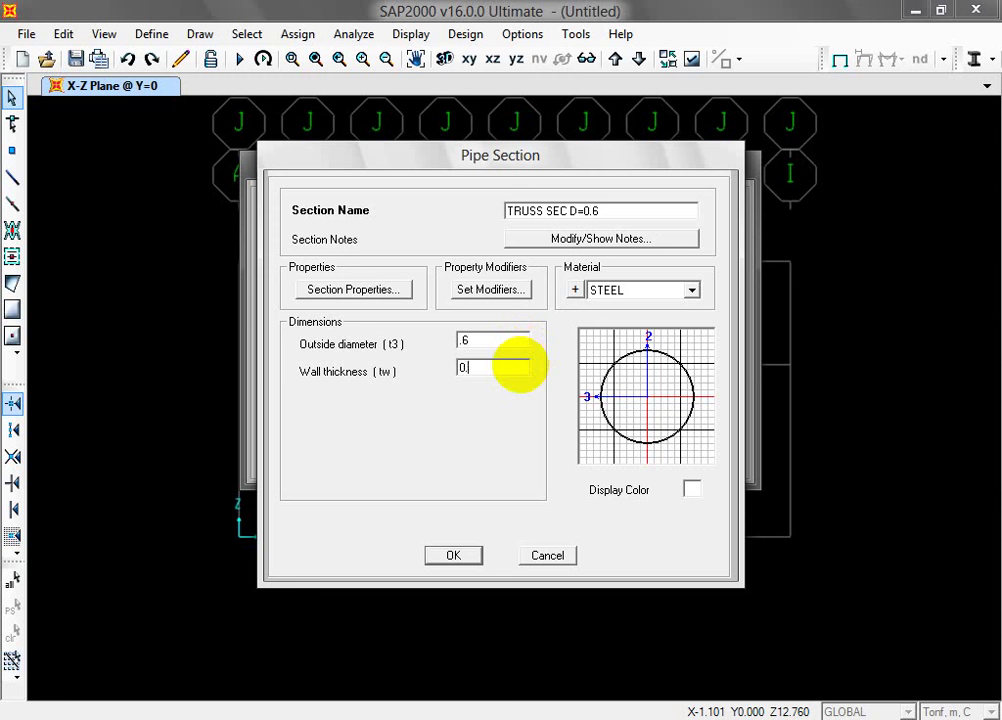
text(003)
Step: Set the pipe section's outside diameter to 0.4 and its wall thickness to 0.005
double_click(504, 342)
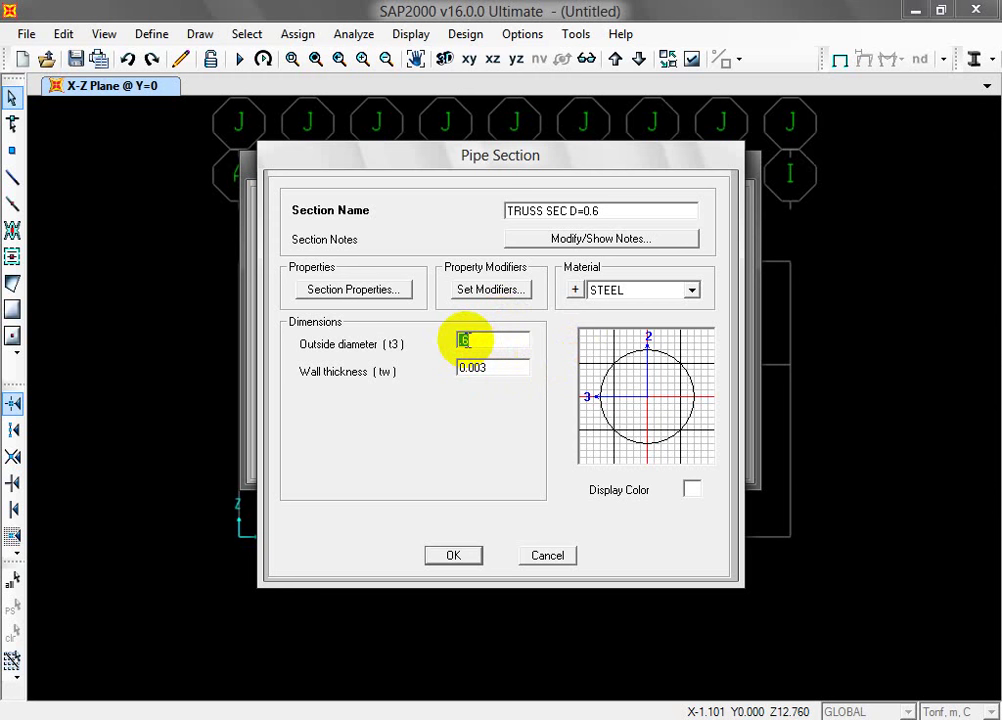
text(0.4)
key(Tab)
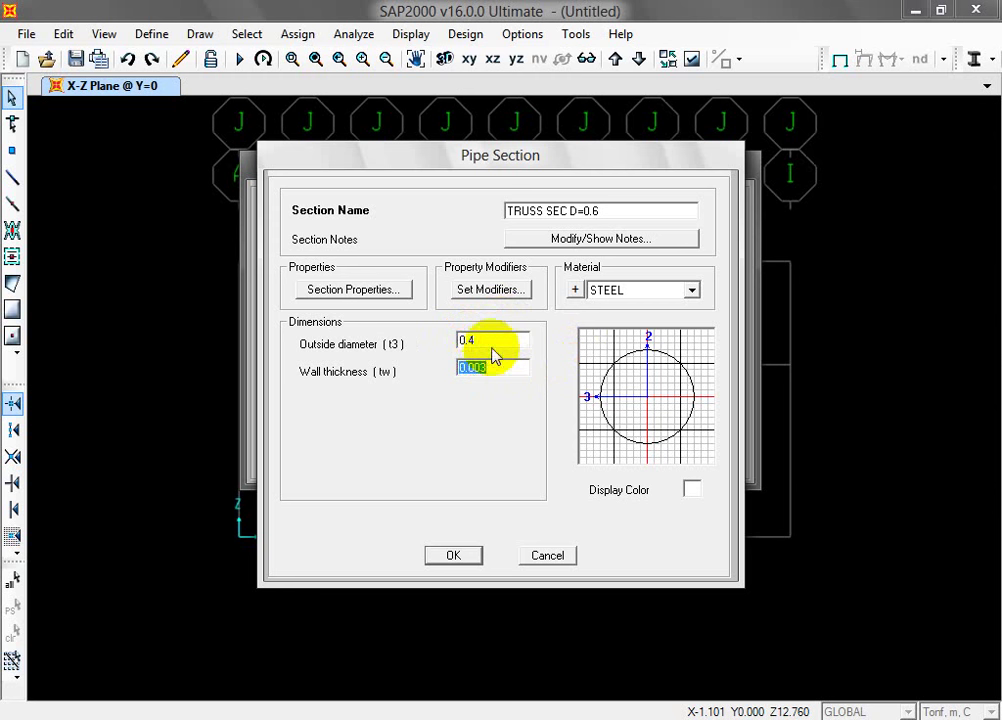
double_click(493, 342)
key(Tab)
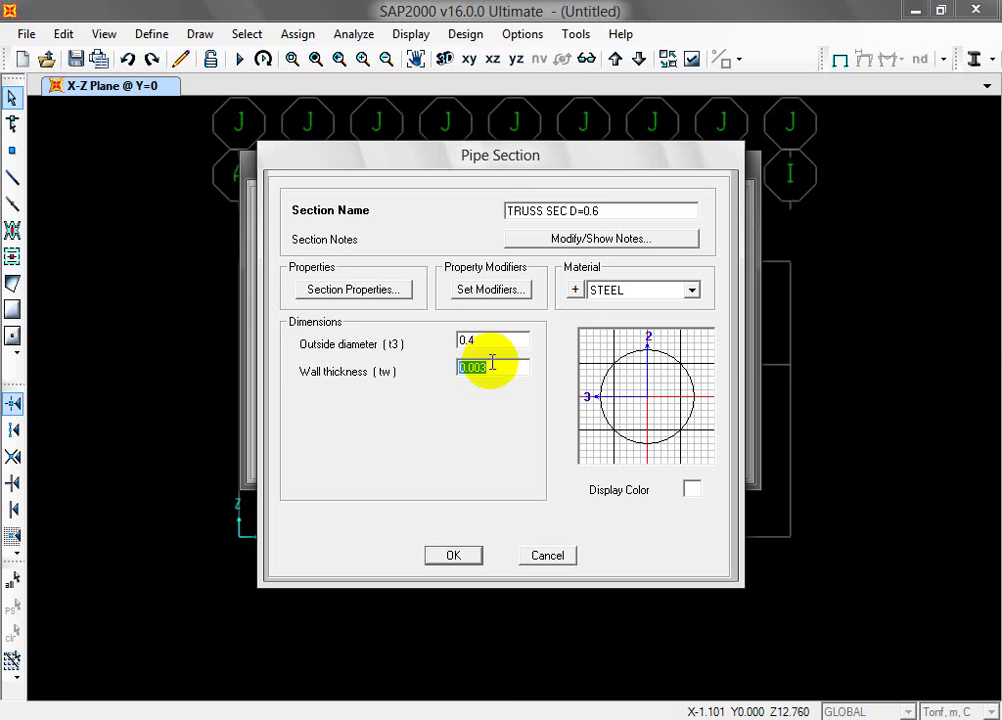
click(492, 366)
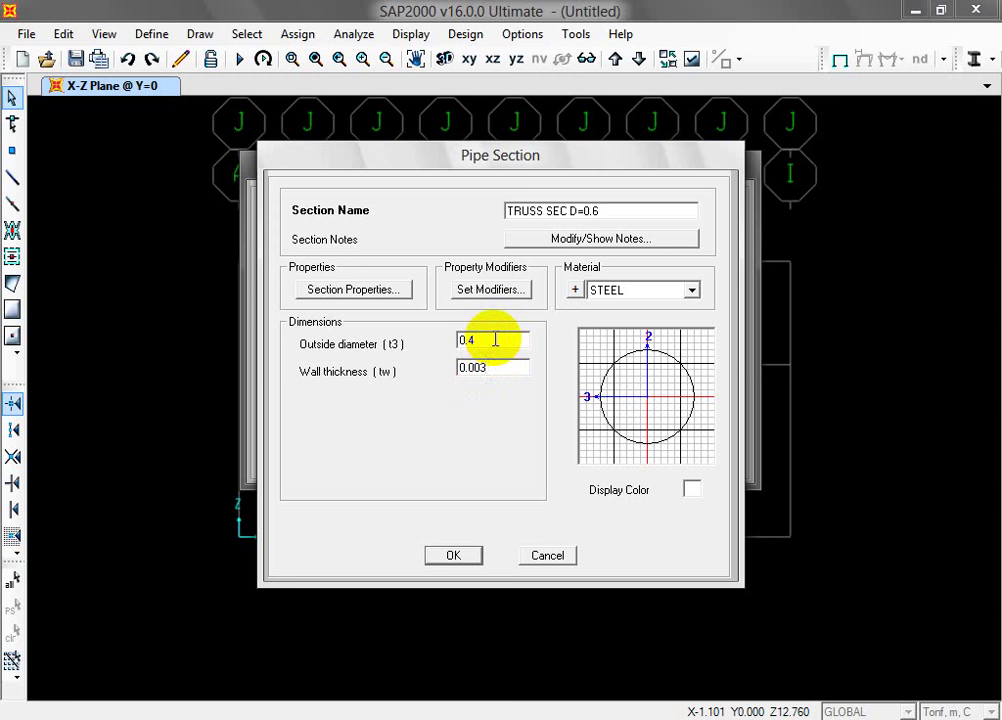
key(BackSpace)
text(5)
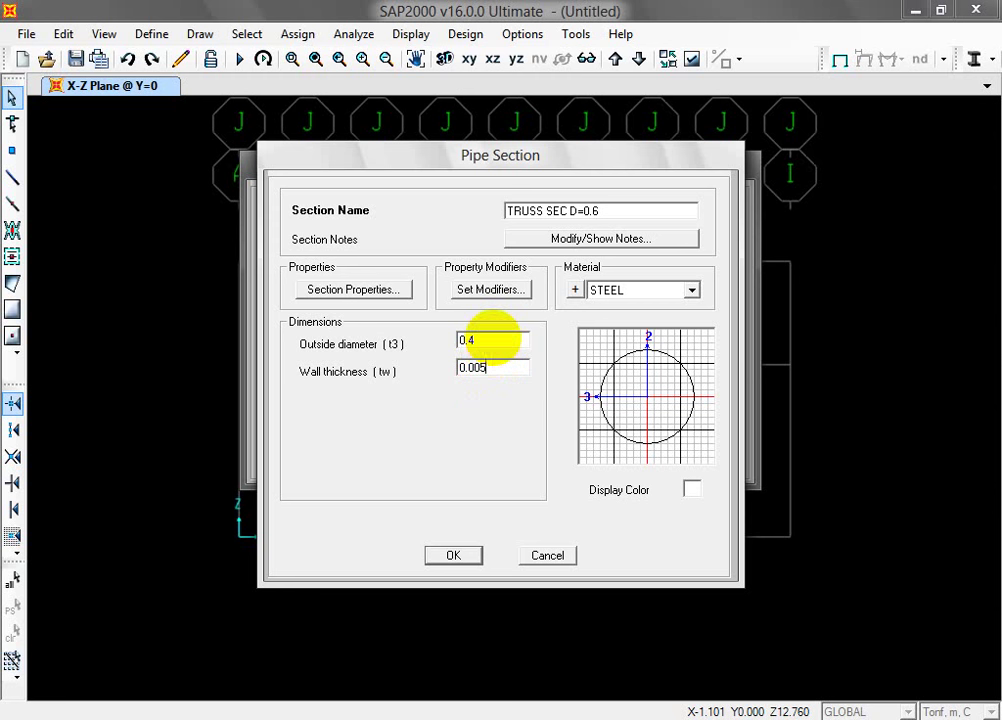
click(503, 340)
click(508, 367)
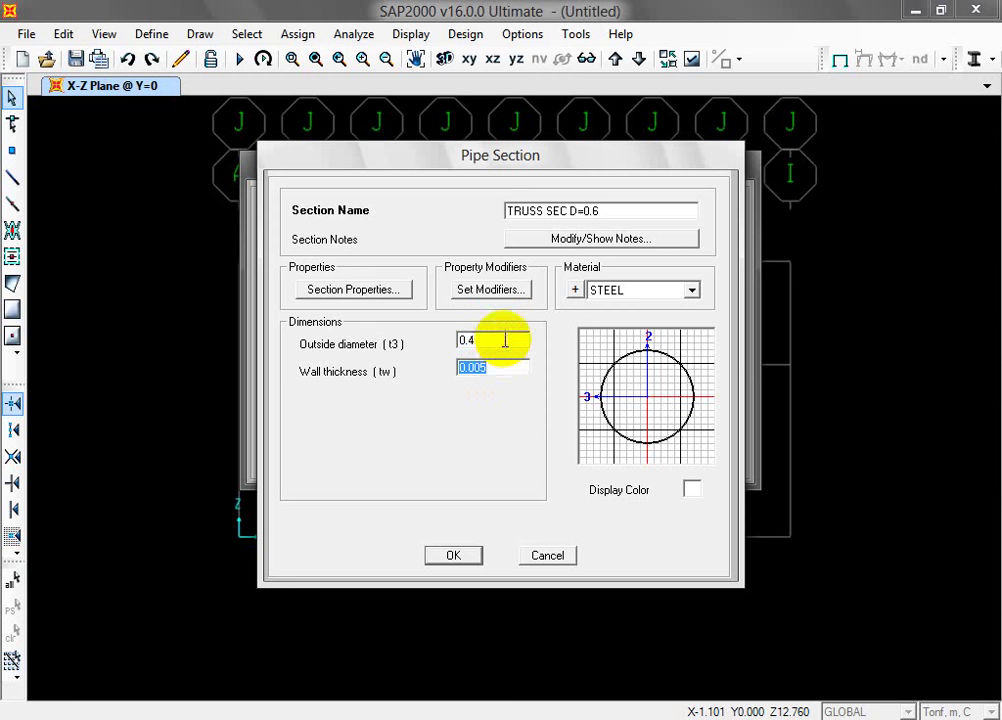
double_click(507, 340)
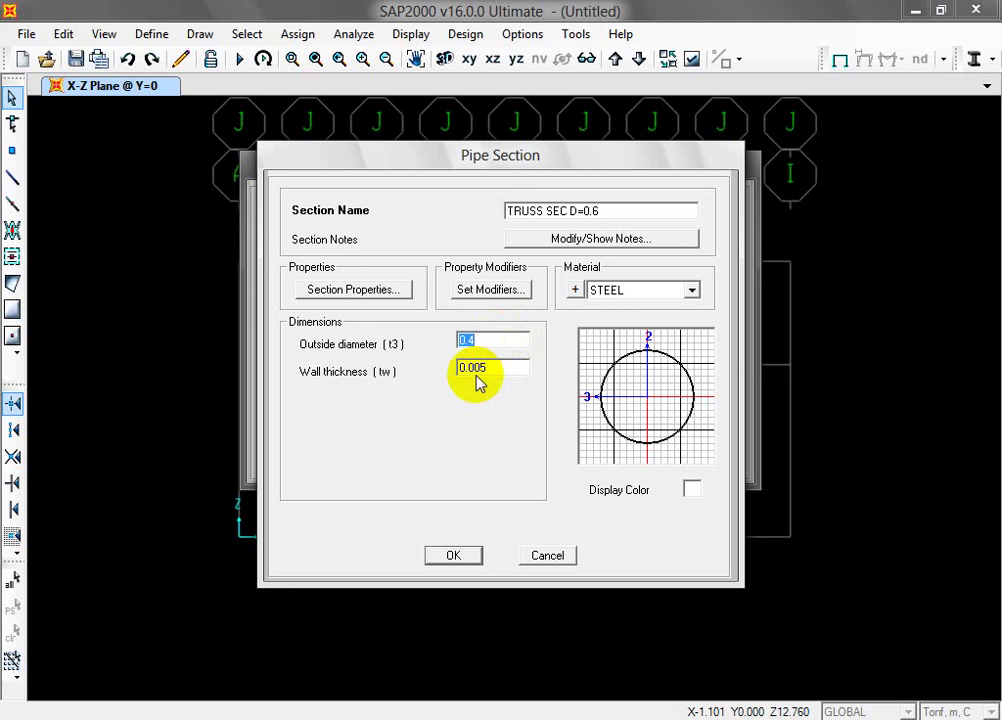
Step: Rename the pipe section TRUSS SEC D=0.4, accept it, and start adding another frame section property
double_click(488, 368)
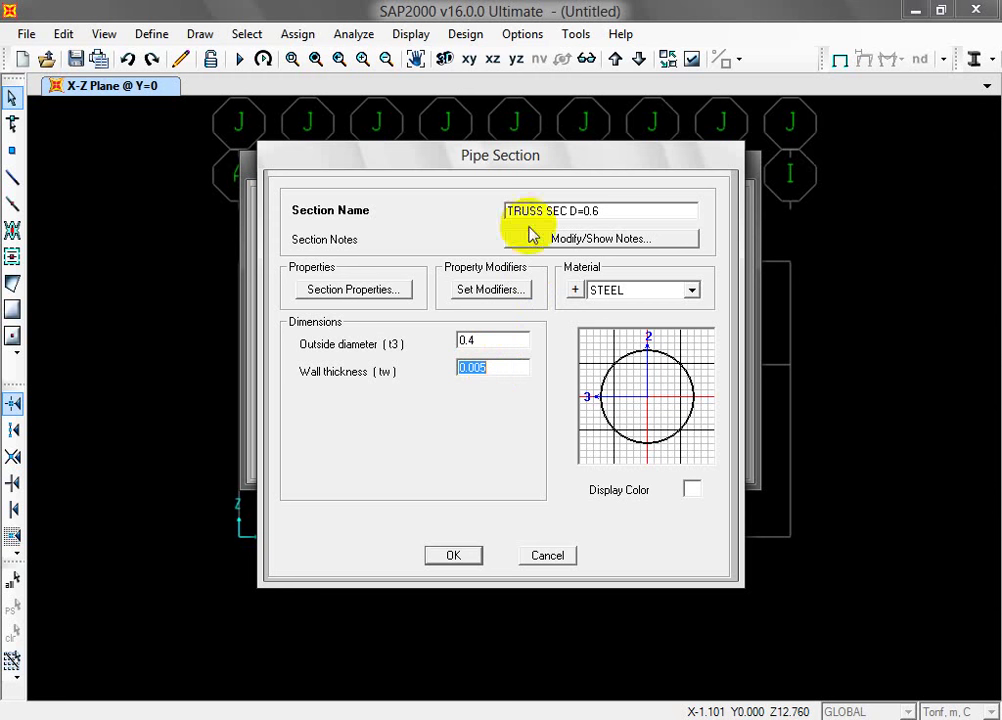
click(629, 213)
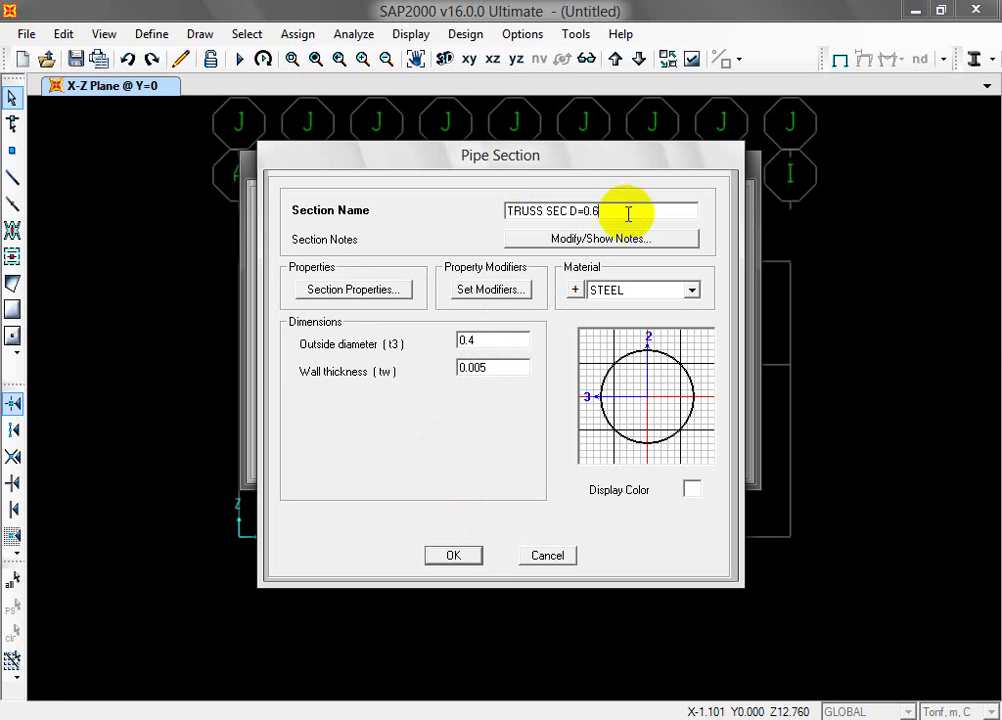
key(BackSpace)
text(4)
click(472, 553)
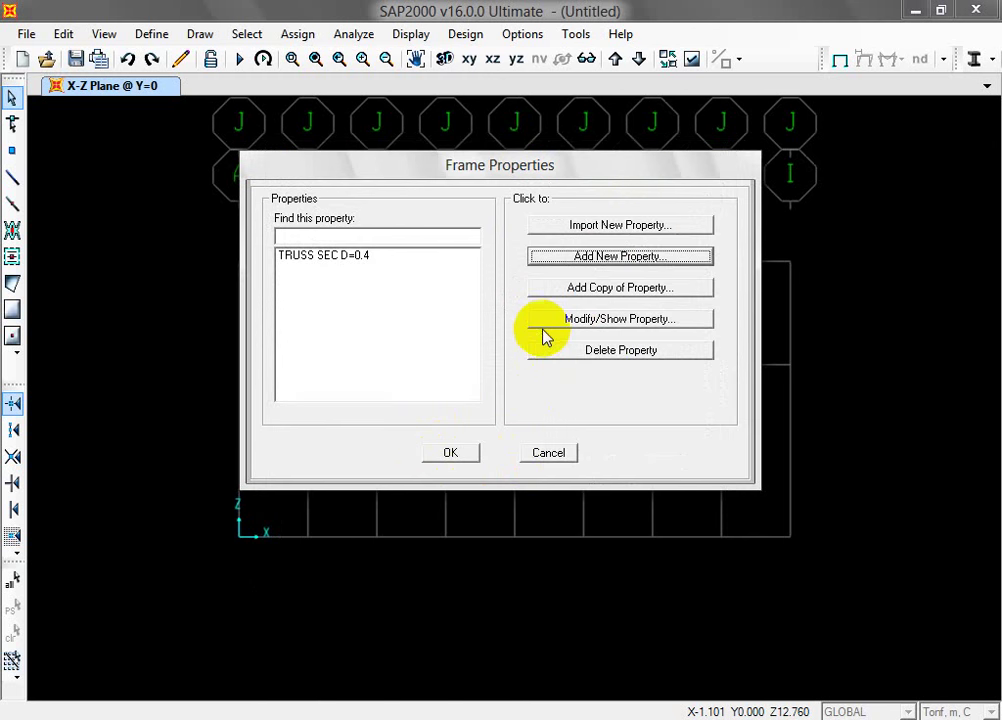
click(614, 258)
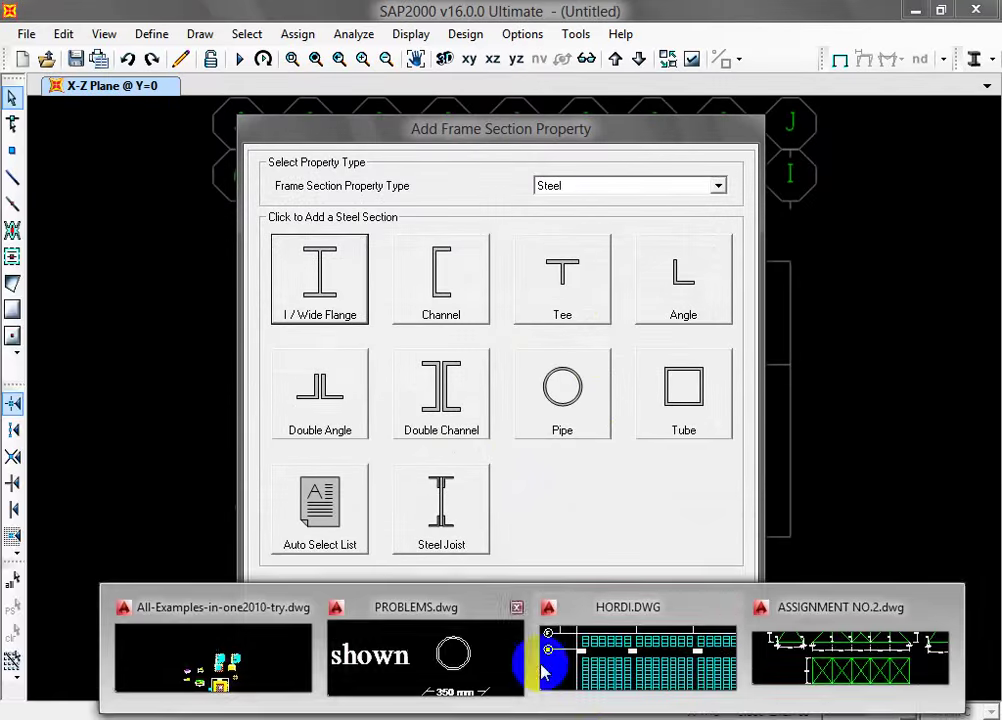
Step: Switch to PROBLEMS.dwg in AutoCAD and examine the frame leg and its dimensioned I-beam cross-section
click(487, 592)
scroll(533, 550, down, 3)
scroll(540, 480, up, 3)
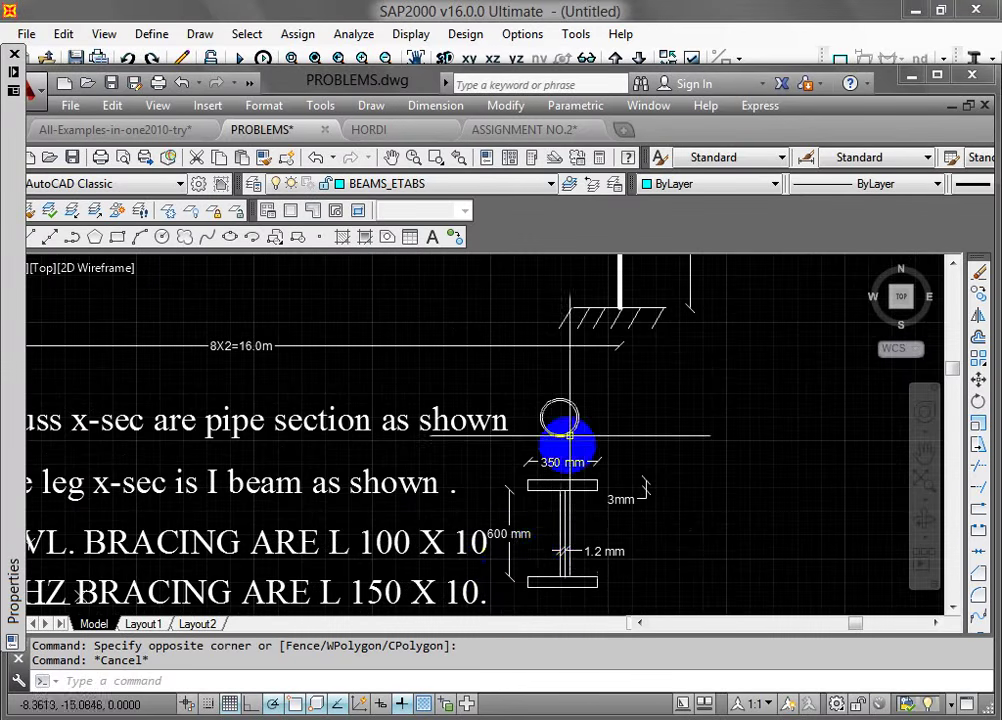
scroll(570, 358, down, 3)
scroll(576, 393, up, 2)
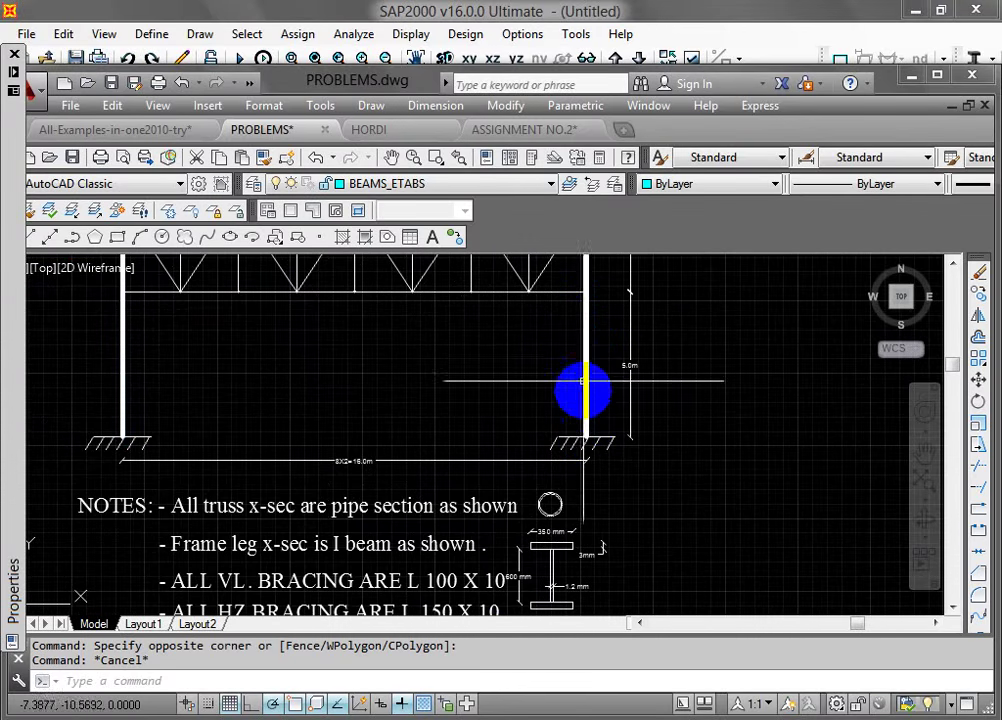
scroll(586, 385, down, 2)
scroll(599, 530, up, 4)
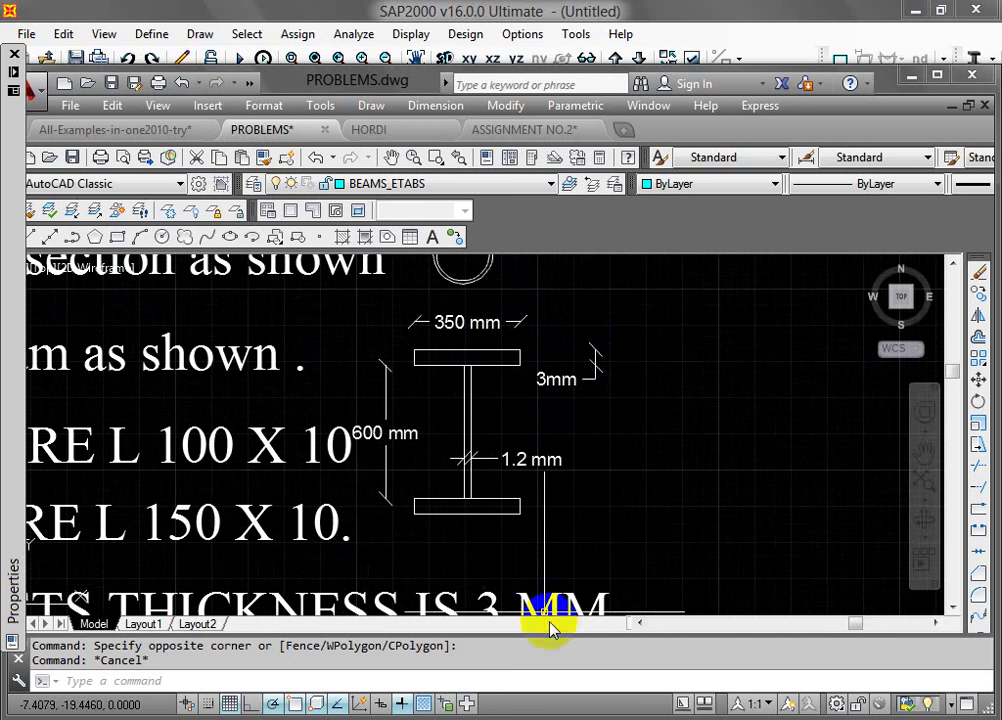
click(909, 76)
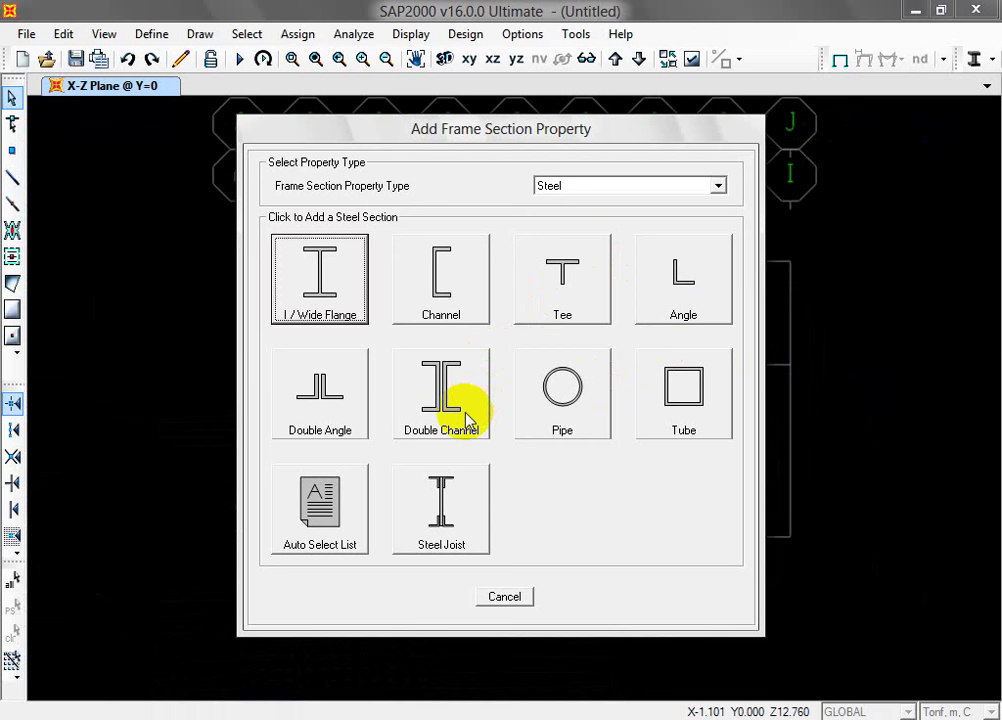
Step: Add a steel I/Wide Flange section in SAP2000 and name it FRAME LEG
click(323, 294)
drag(552, 217, 447, 229)
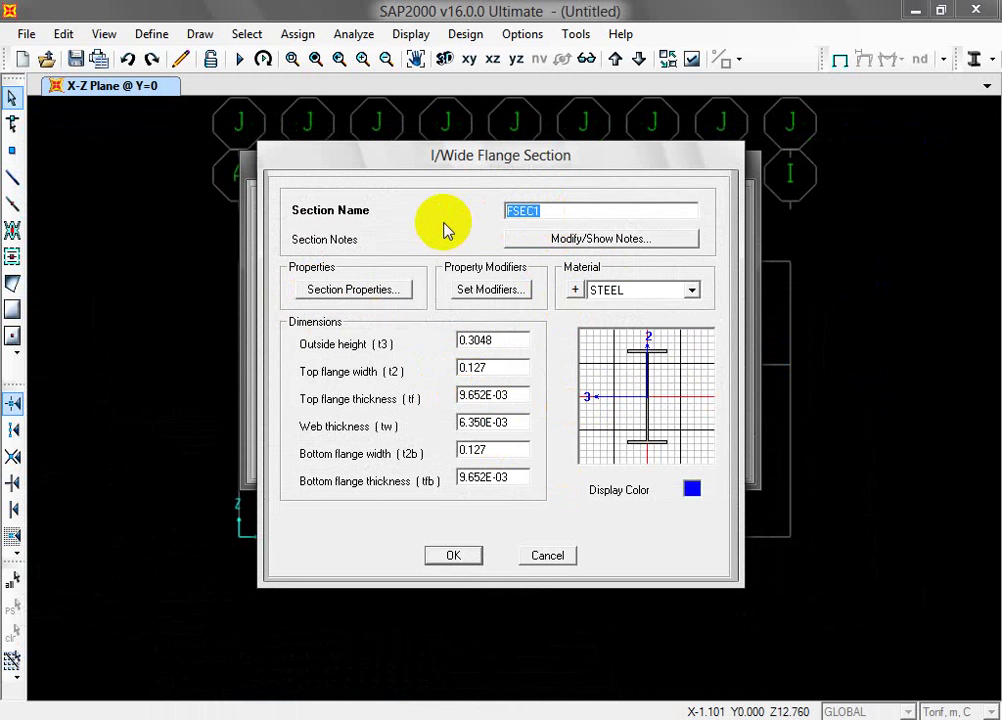
text(FRAME LEG)
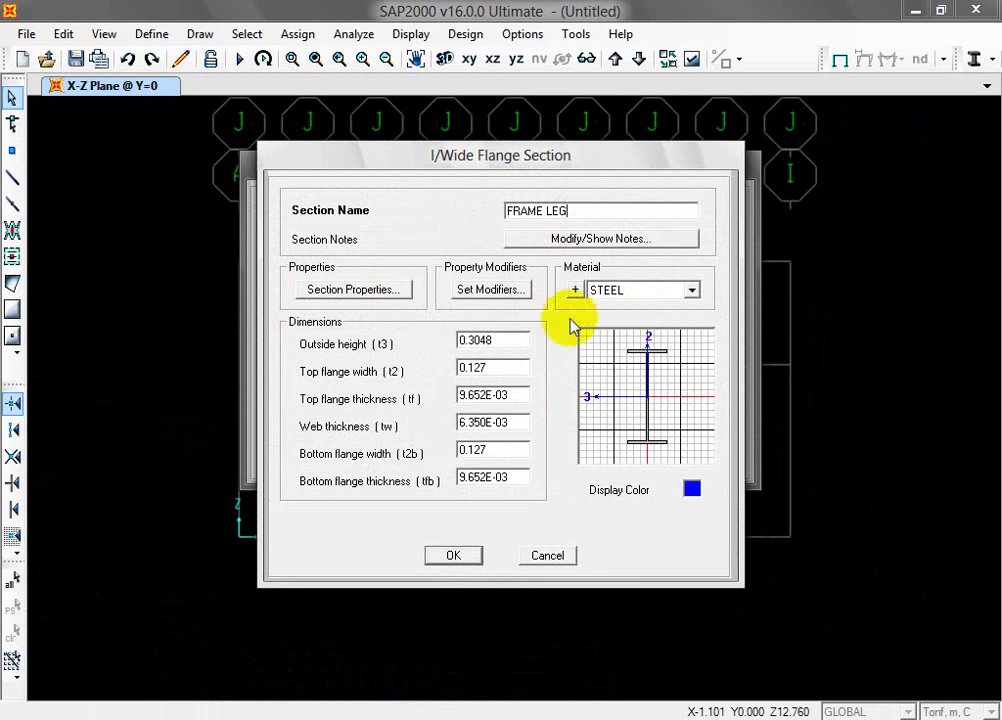
Step: Consult the I-beam detail in PROBLEMS.dwg and set the FRAME LEG section's outside height to 0.606
double_click(508, 340)
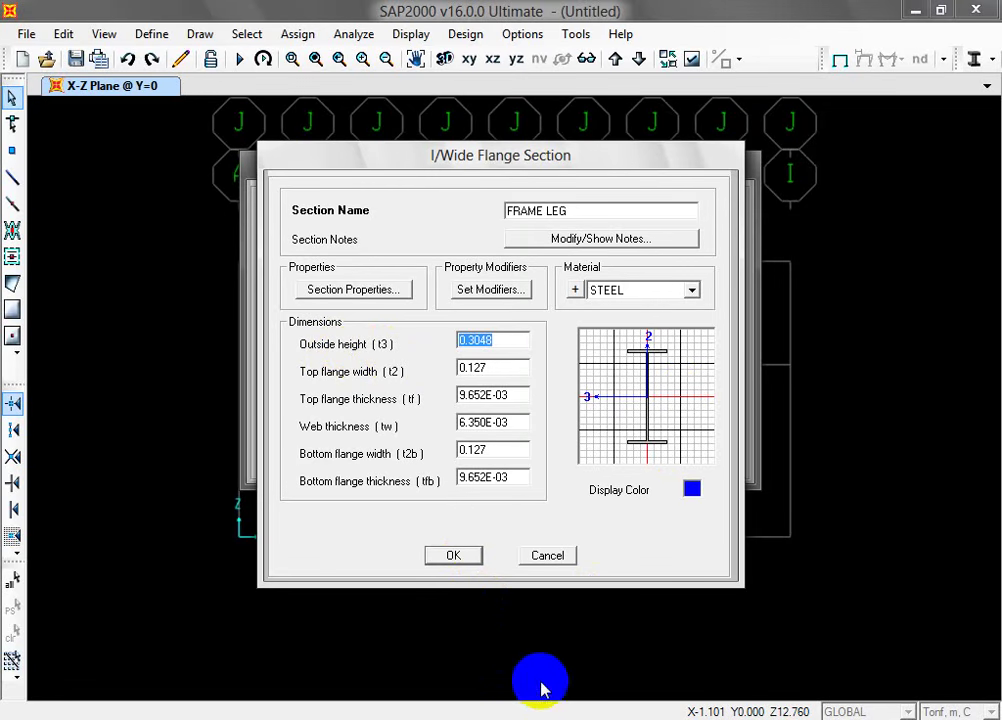
mouse_move(593, 707)
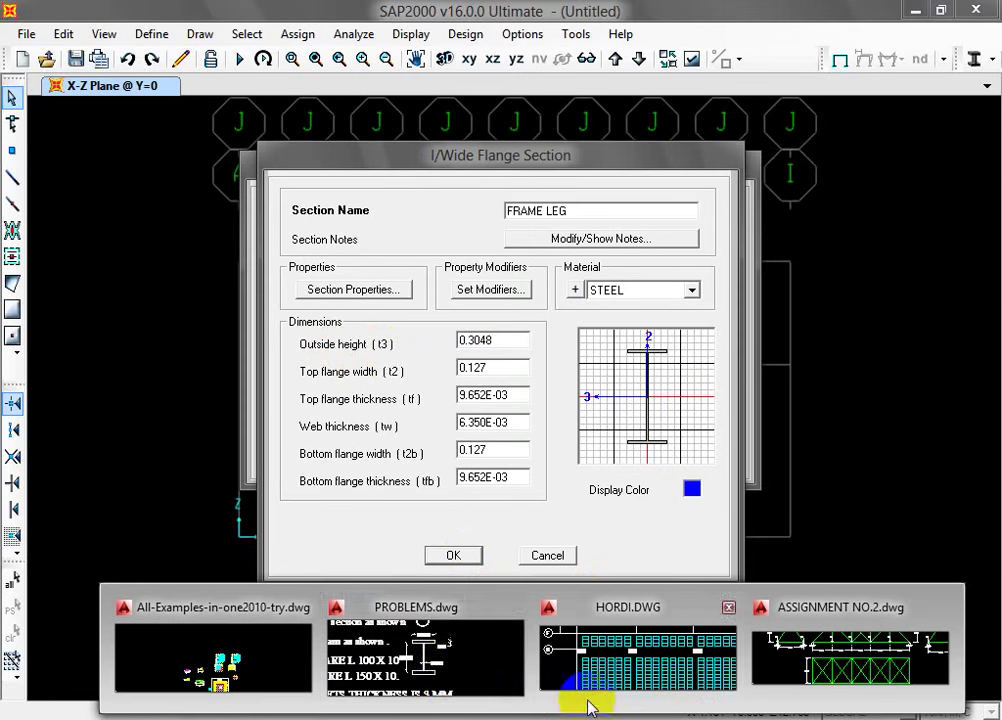
click(445, 678)
scroll(464, 433, up, 2)
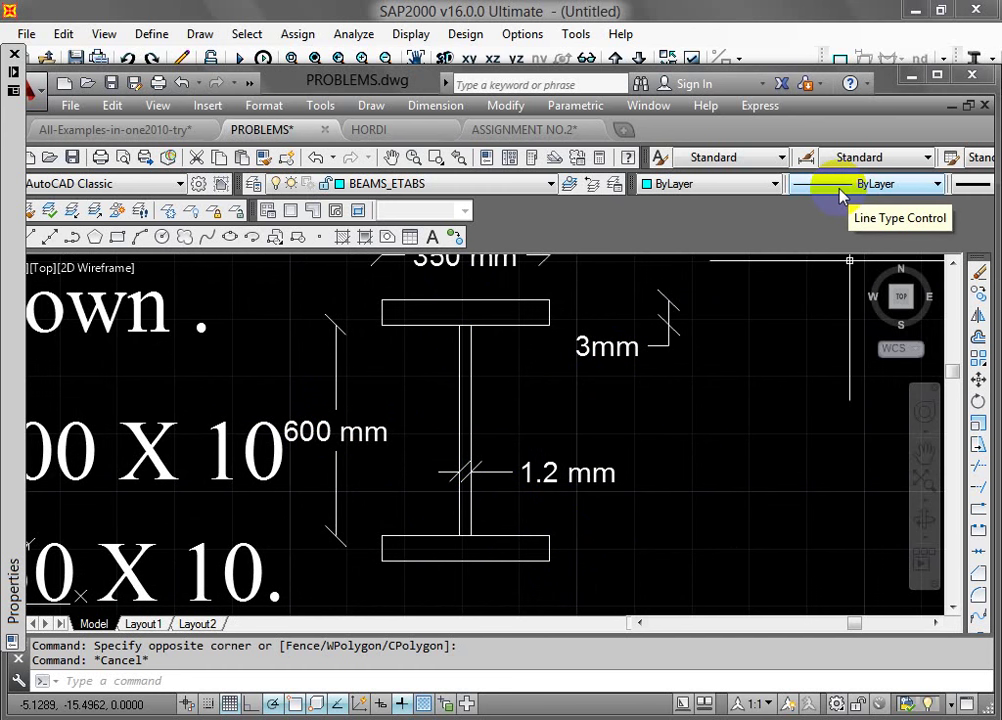
click(912, 75)
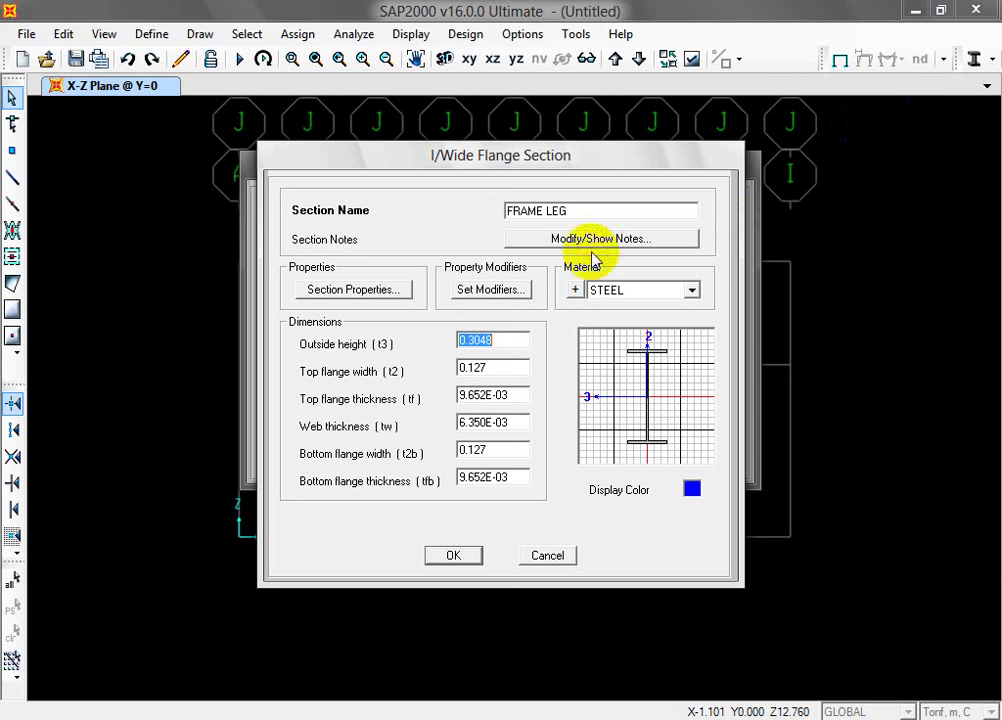
text(0.6)
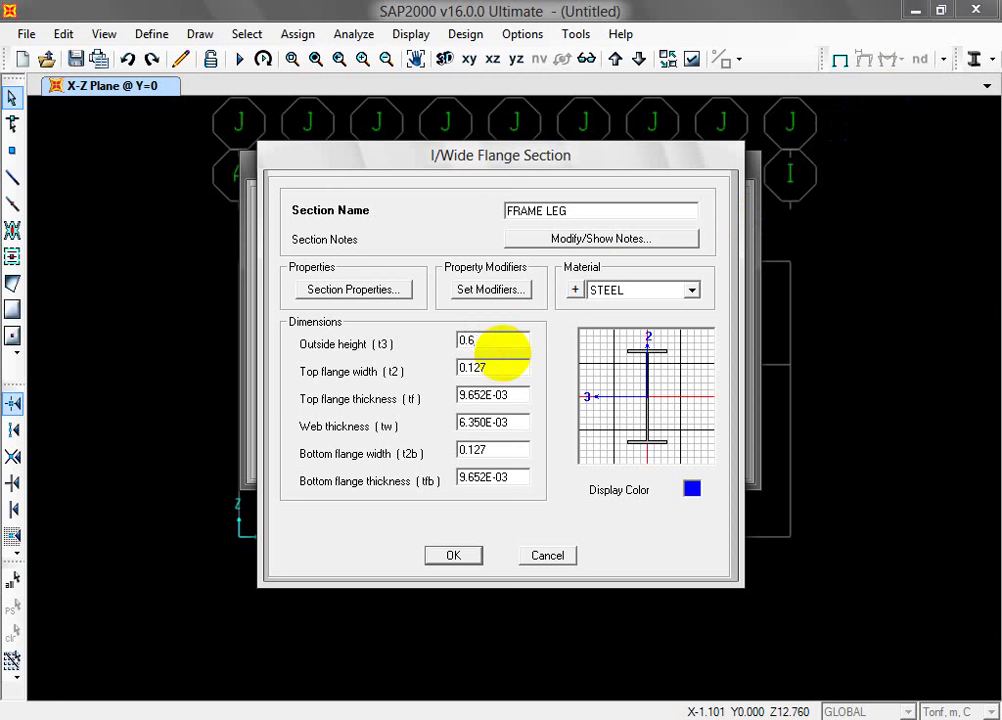
text(06)
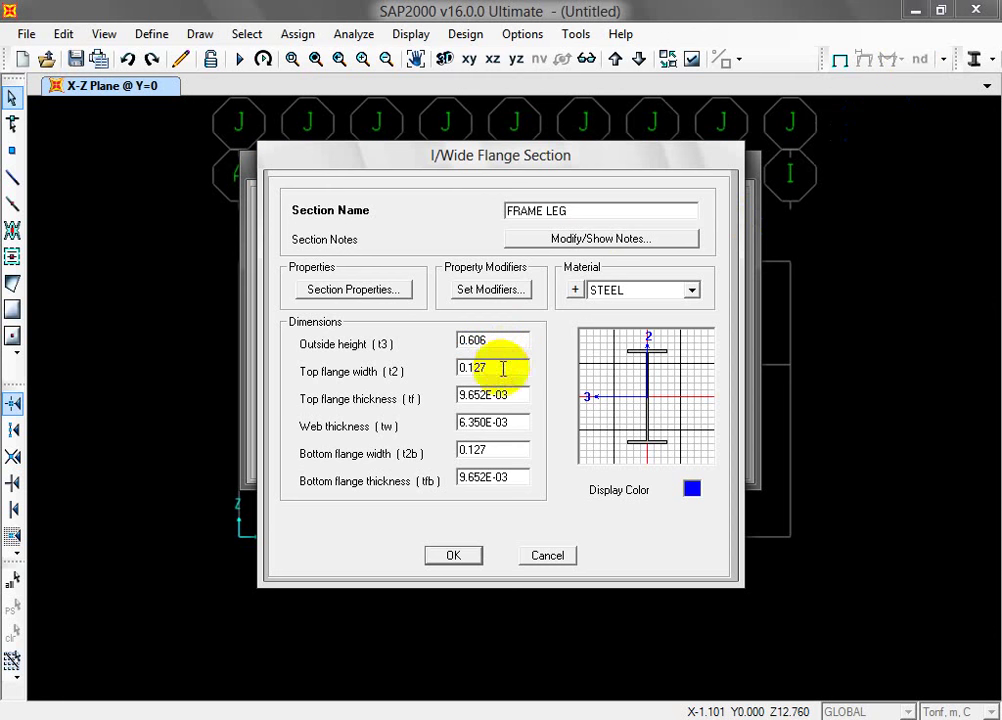
key(Tab)
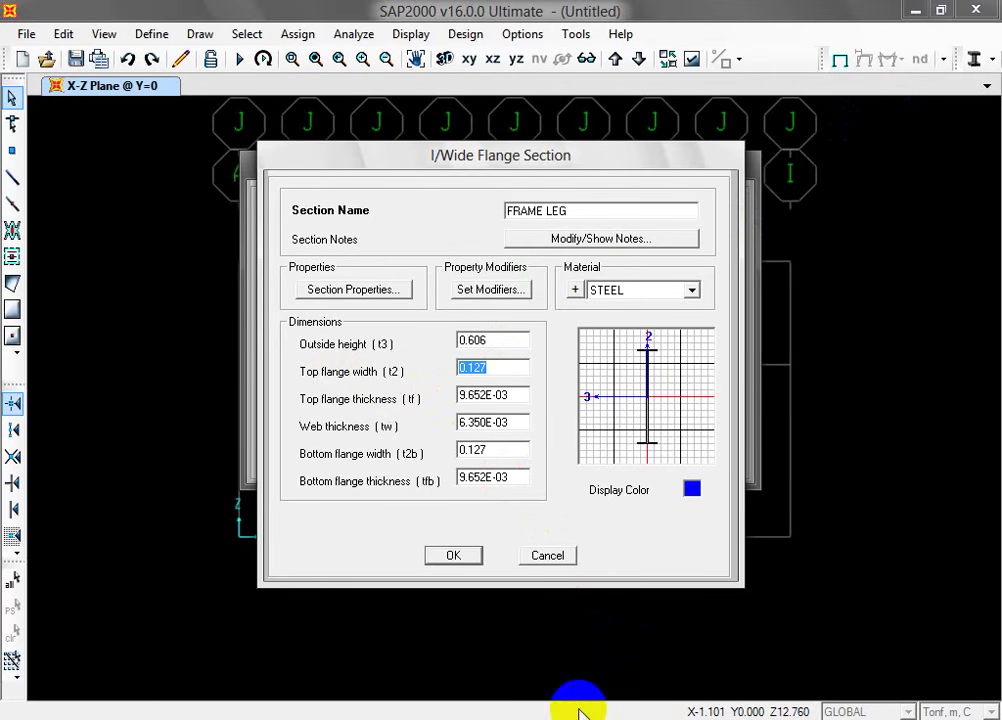
Step: Set the FRAME LEG section's top flange width to 0.35, checking the width and flange thickness against the I-beam detail in PROBLEMS.dwg
click(540, 712)
click(425, 655)
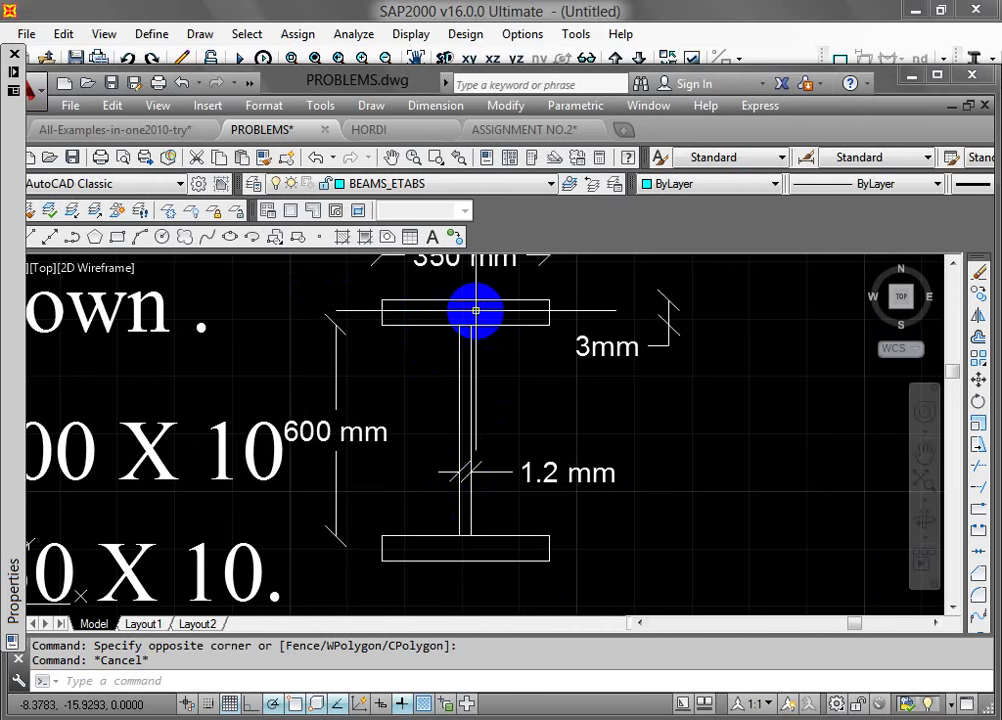
scroll(420, 306, down, 1)
scroll(418, 295, up, 3)
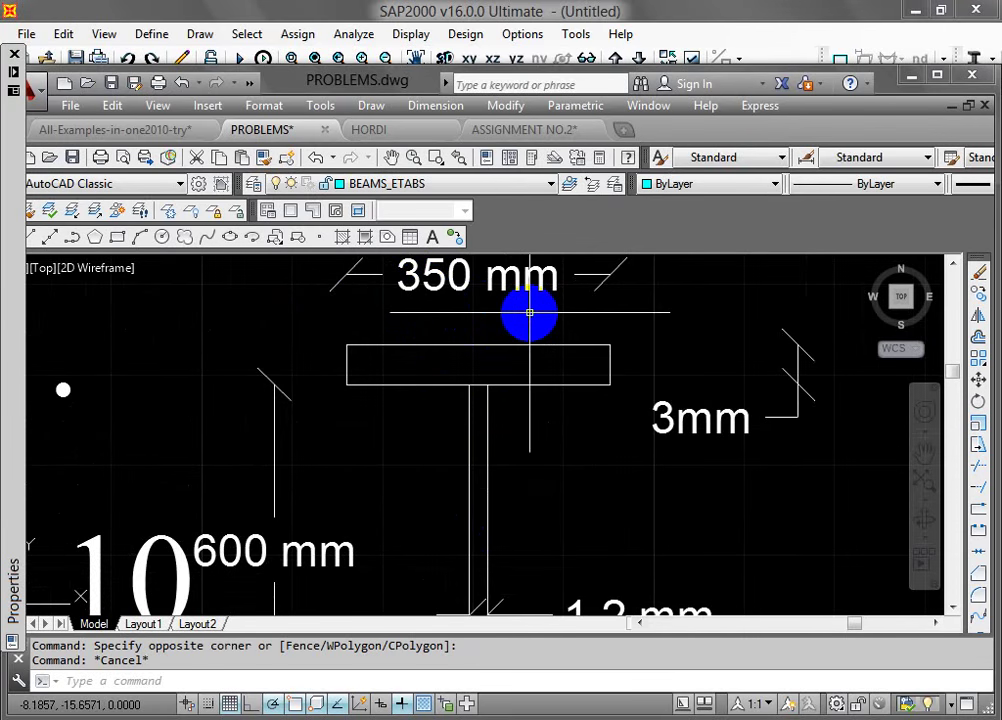
click(640, 719)
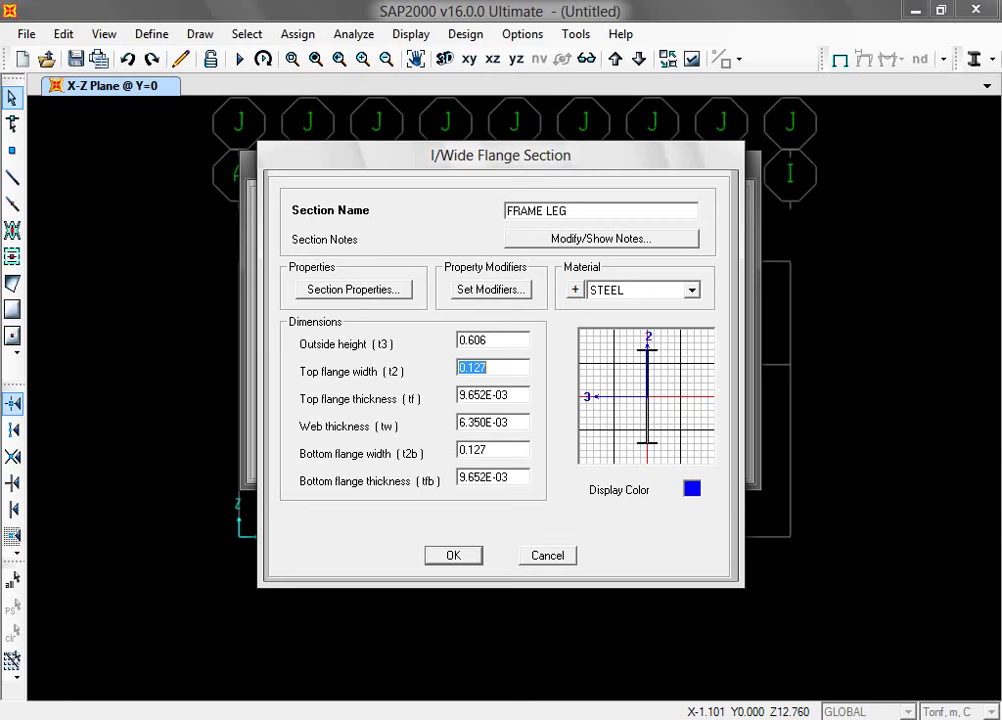
text(0.35)
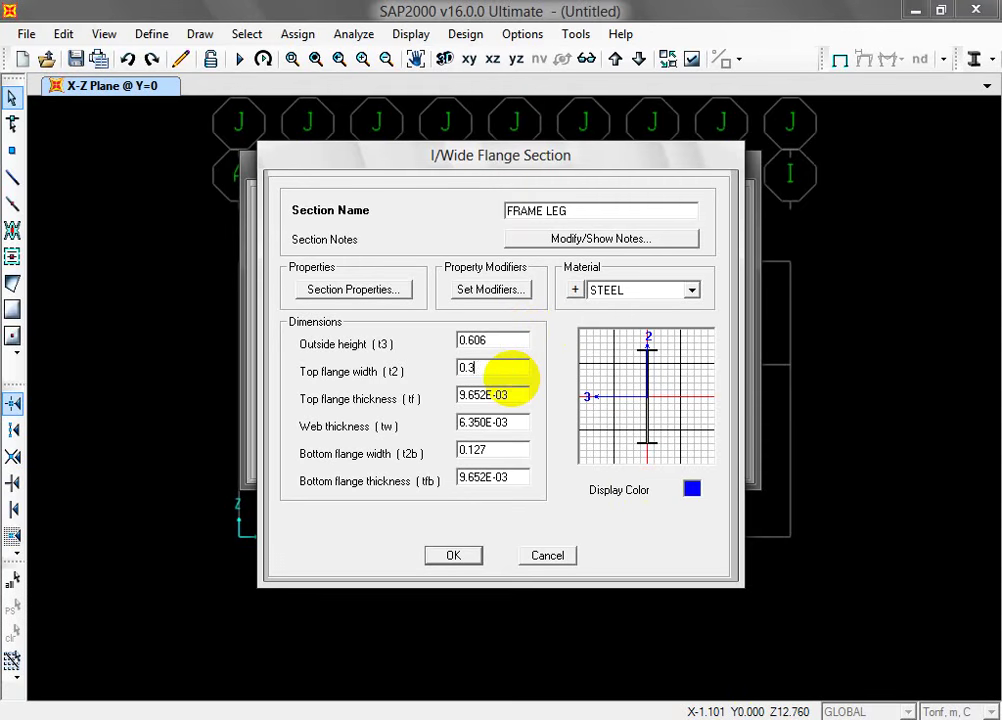
mouse_move(528, 712)
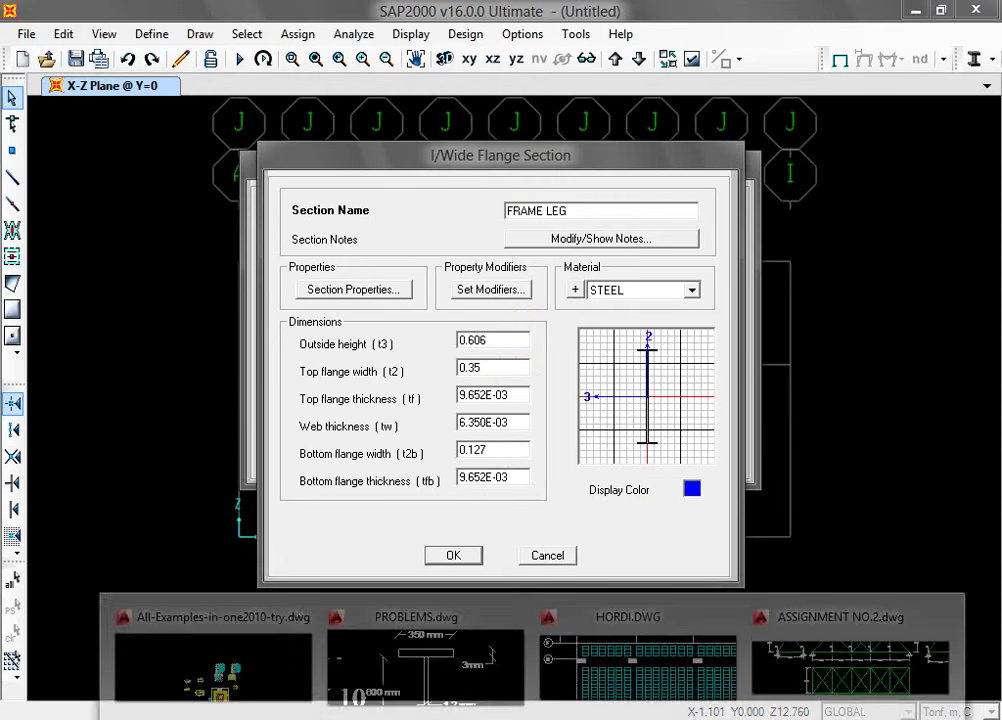
click(515, 690)
scroll(481, 385, down, 4)
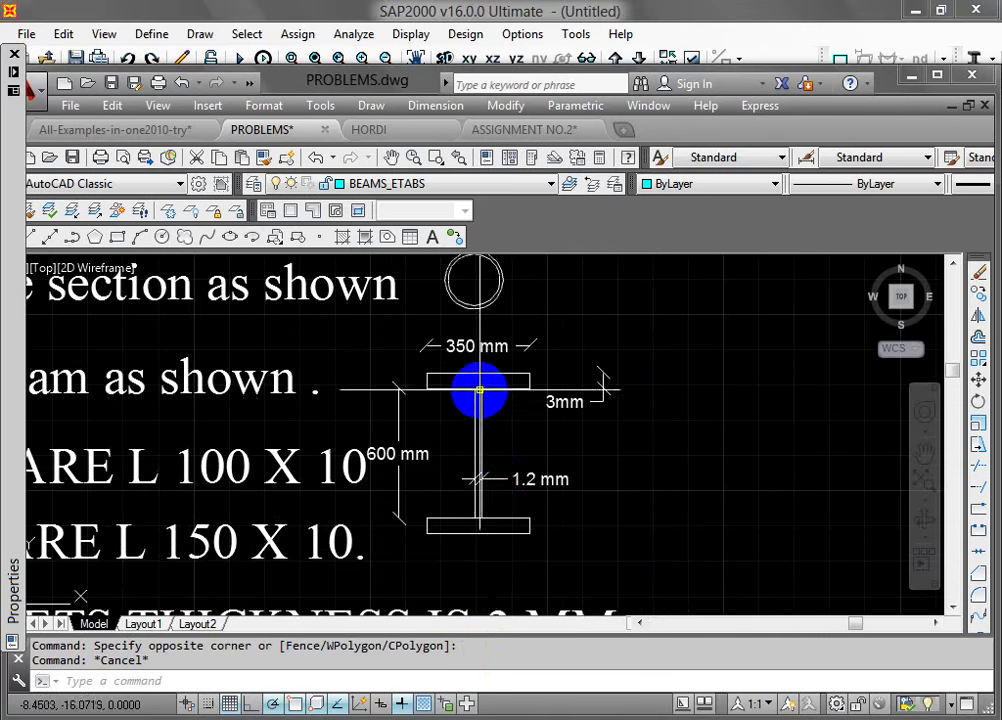
scroll(490, 495, up, 2)
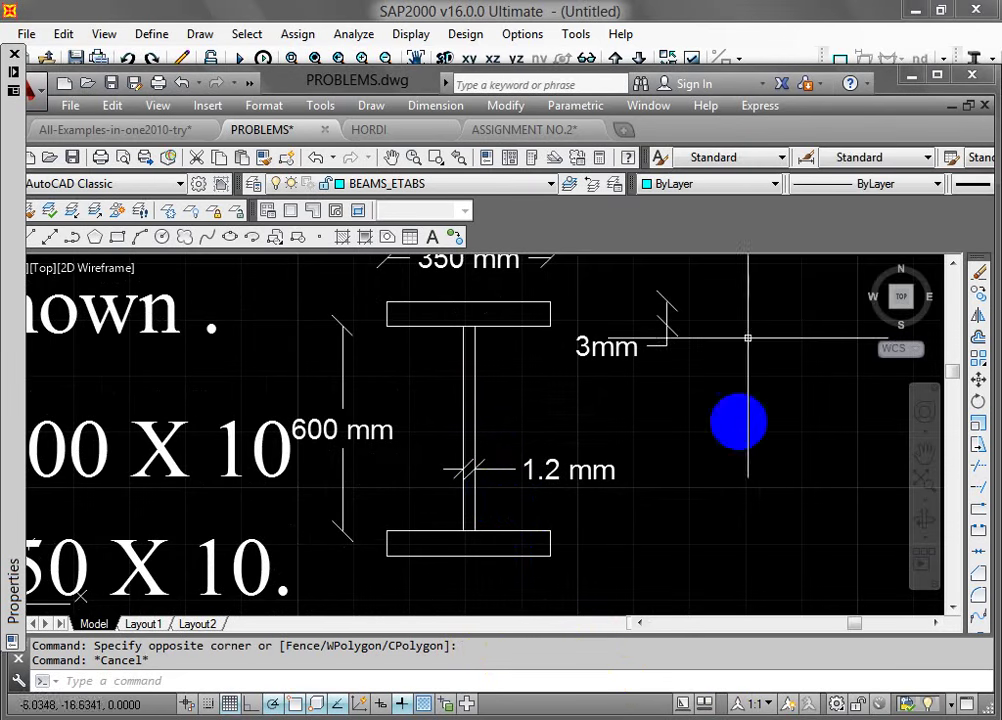
click(912, 80)
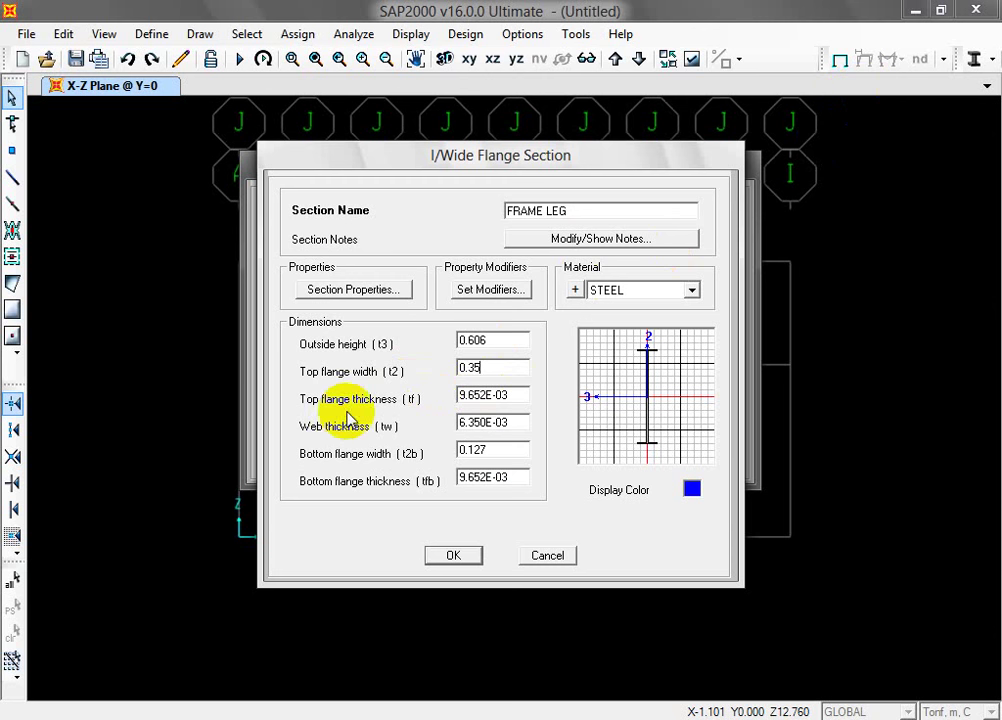
click(496, 396)
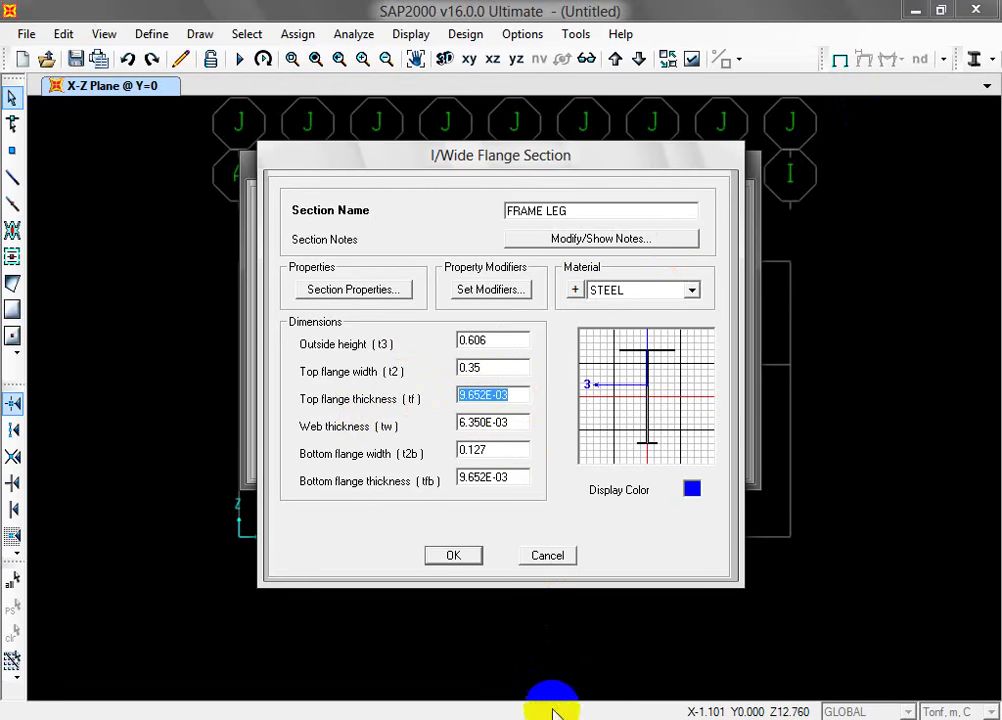
Step: Switch to PROBLEMS.dwg in AutoCAD and change the I-beam's flange thickness label to 30mm
click(622, 712)
click(492, 633)
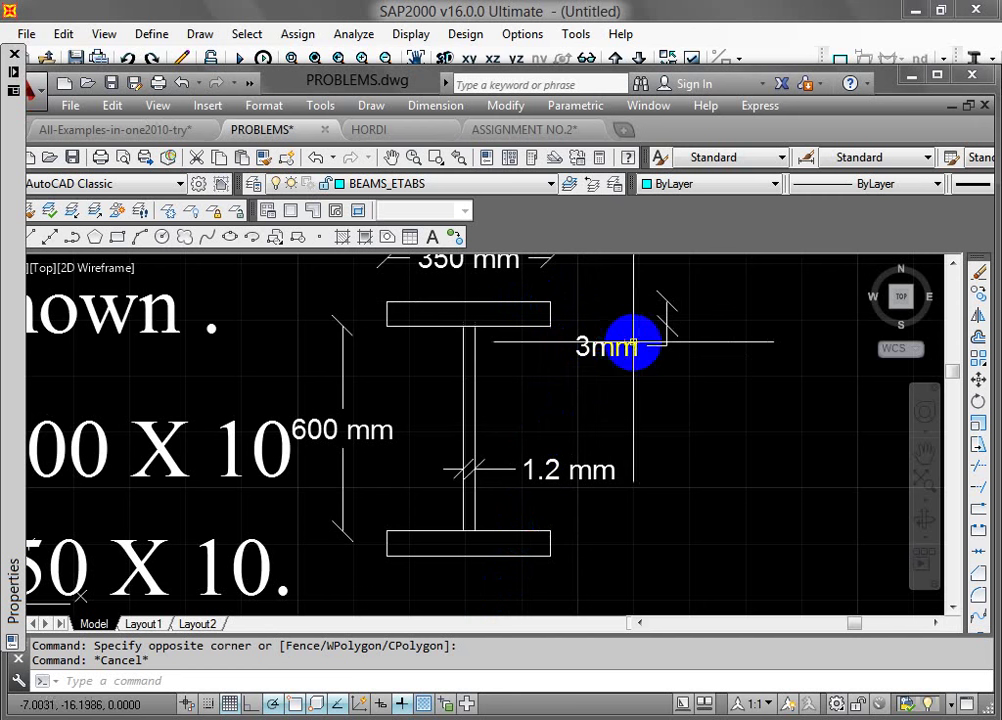
click(607, 347)
double_click(607, 347)
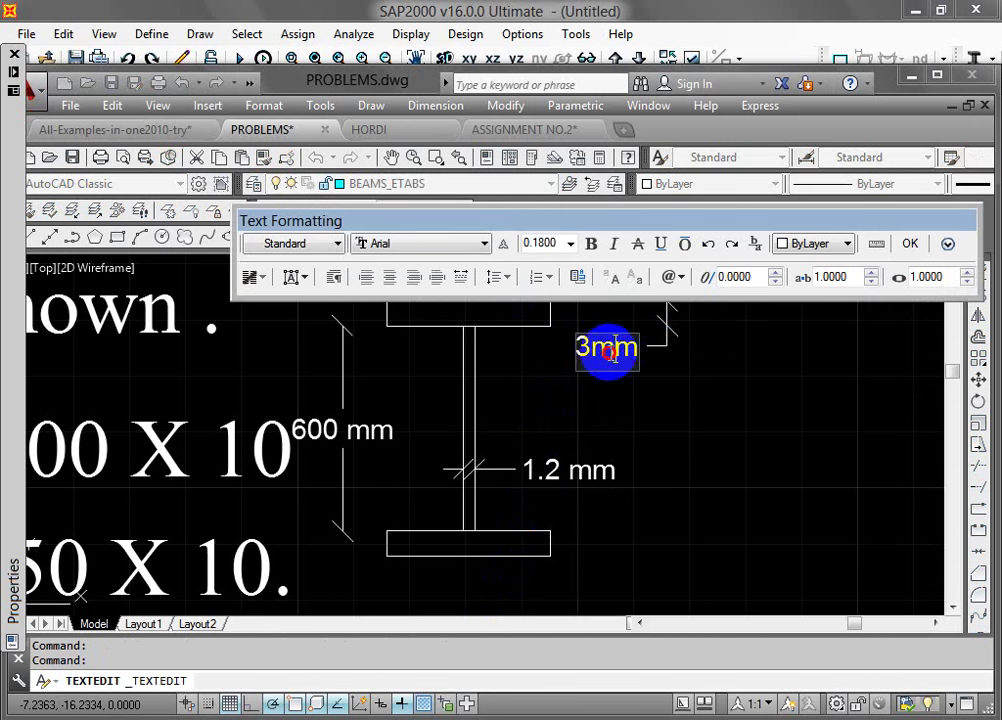
text(0)
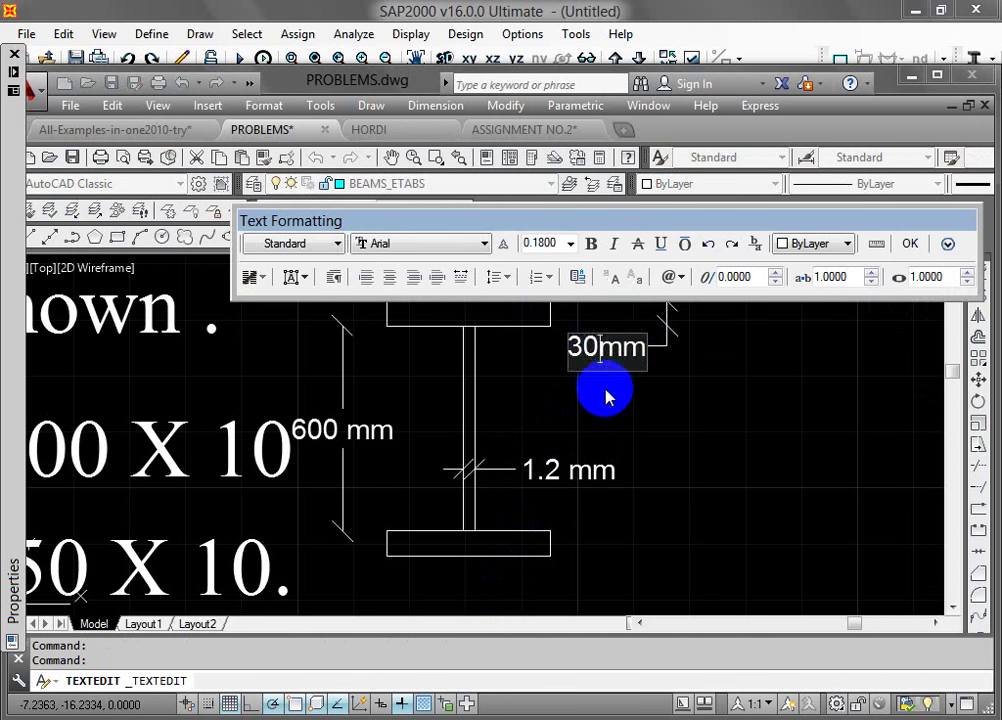
click(604, 391)
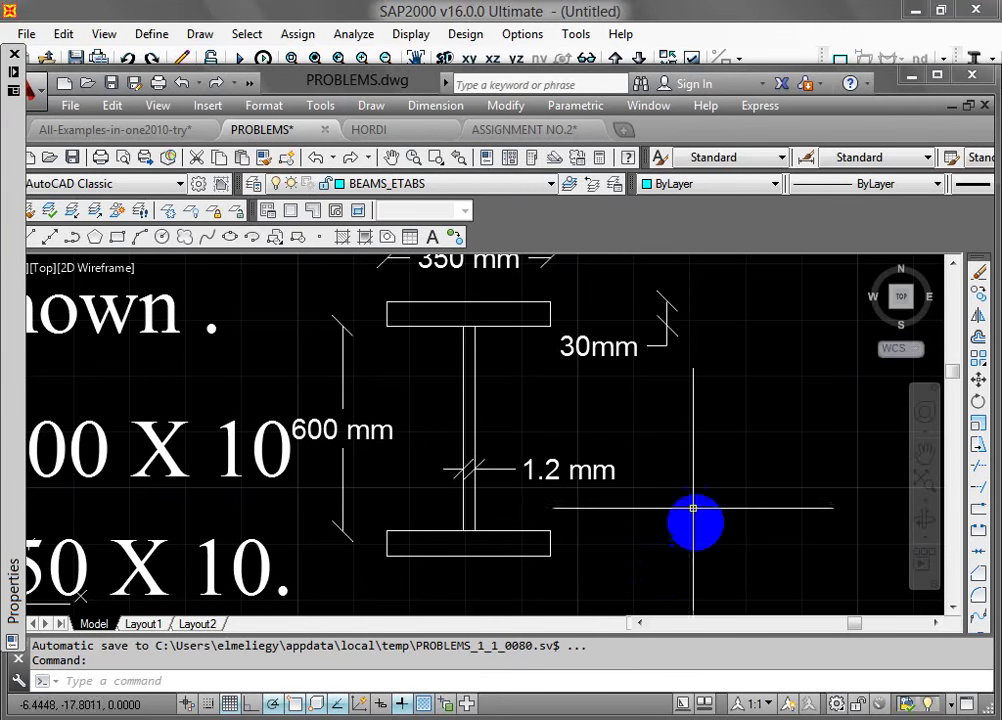
key(Escape)
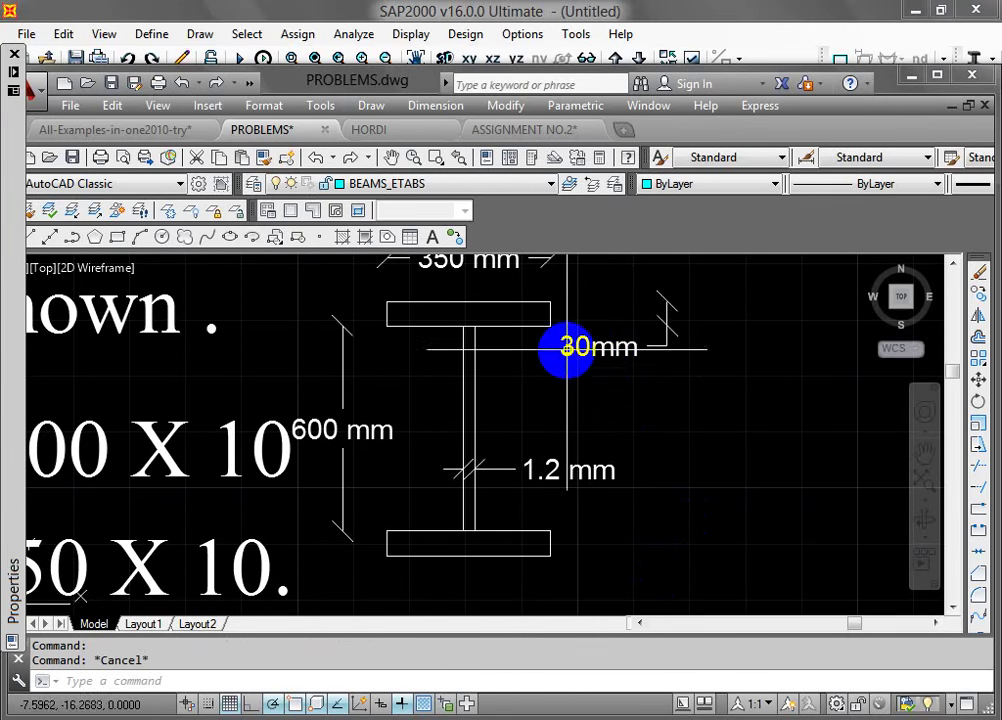
Step: Return to SAP2000 and set the FRAME LEG section's outside height to 0.66 and top flange thickness to 0.03
click(712, 56)
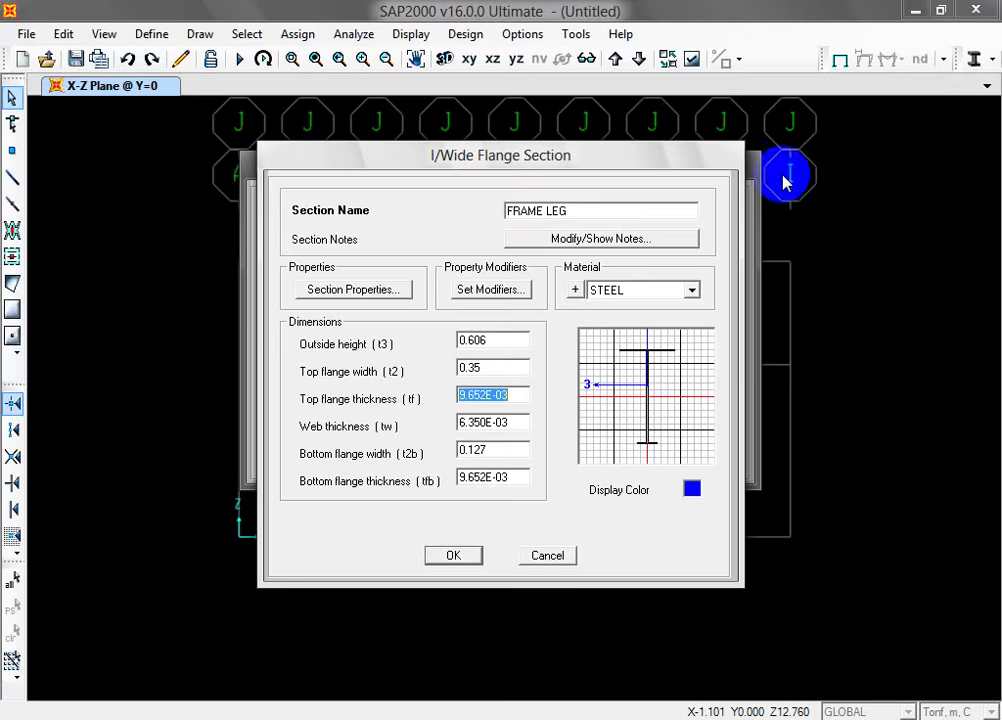
double_click(498, 341)
text(0.66)
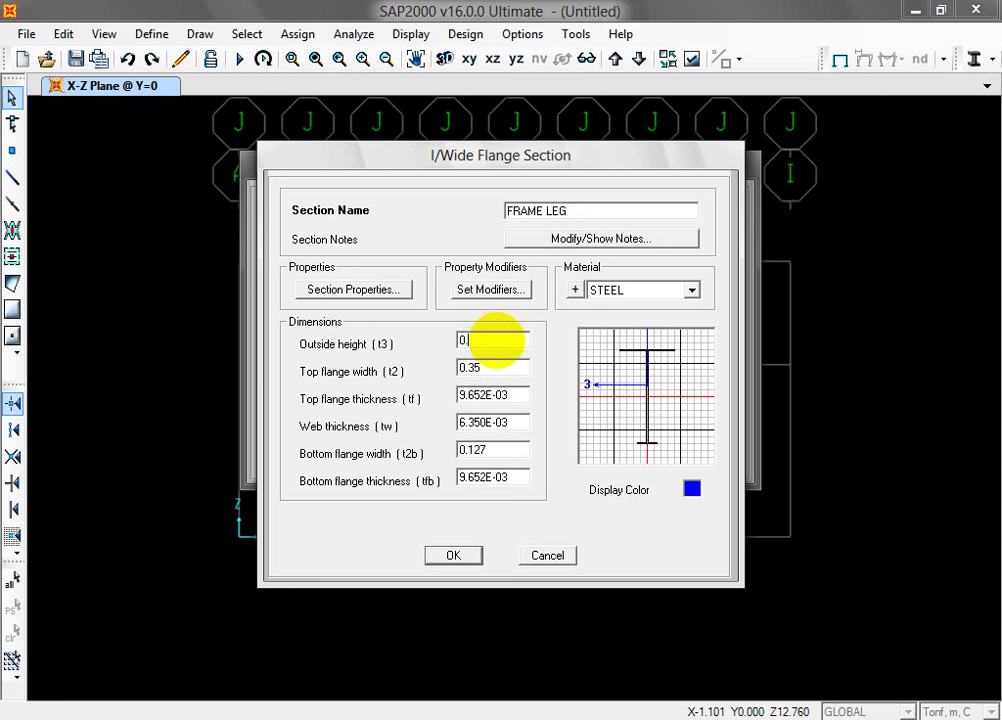
double_click(510, 398)
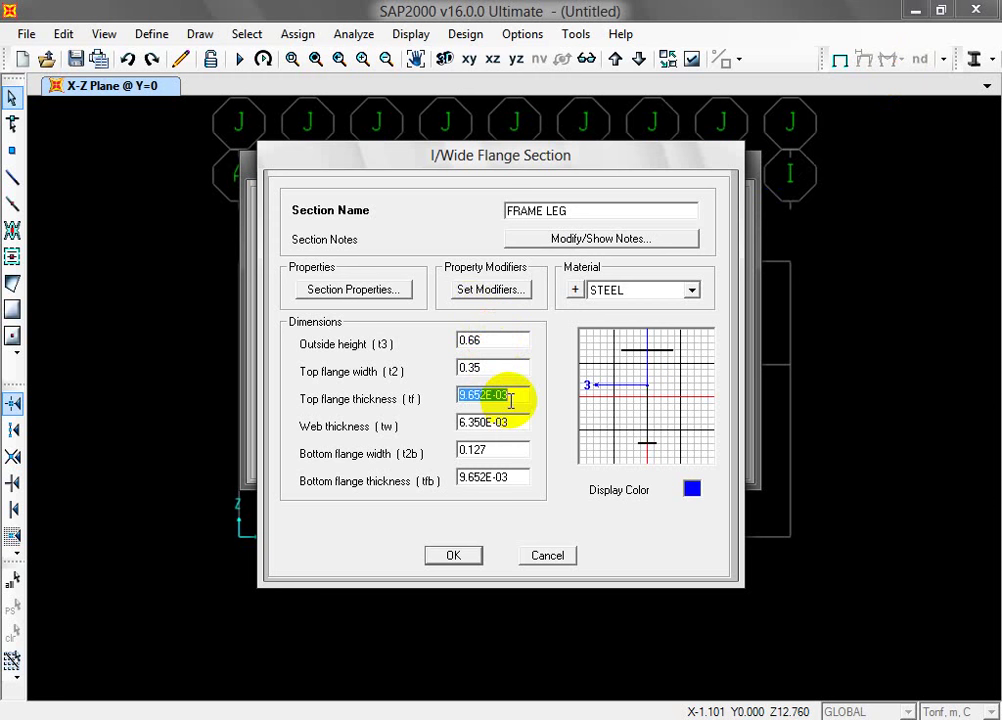
text(0.)
text(03)
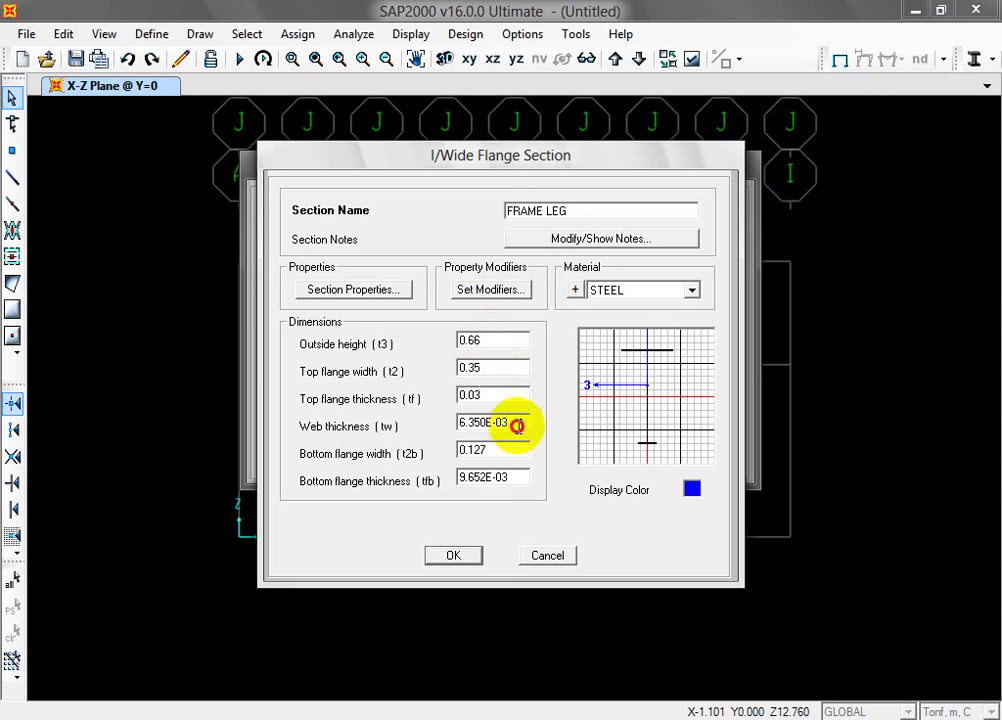
Step: Switch to PROBLEMS.dwg in AutoCAD and change the I-beam's web thickness label to 1.2 Cm
double_click(510, 420)
click(609, 648)
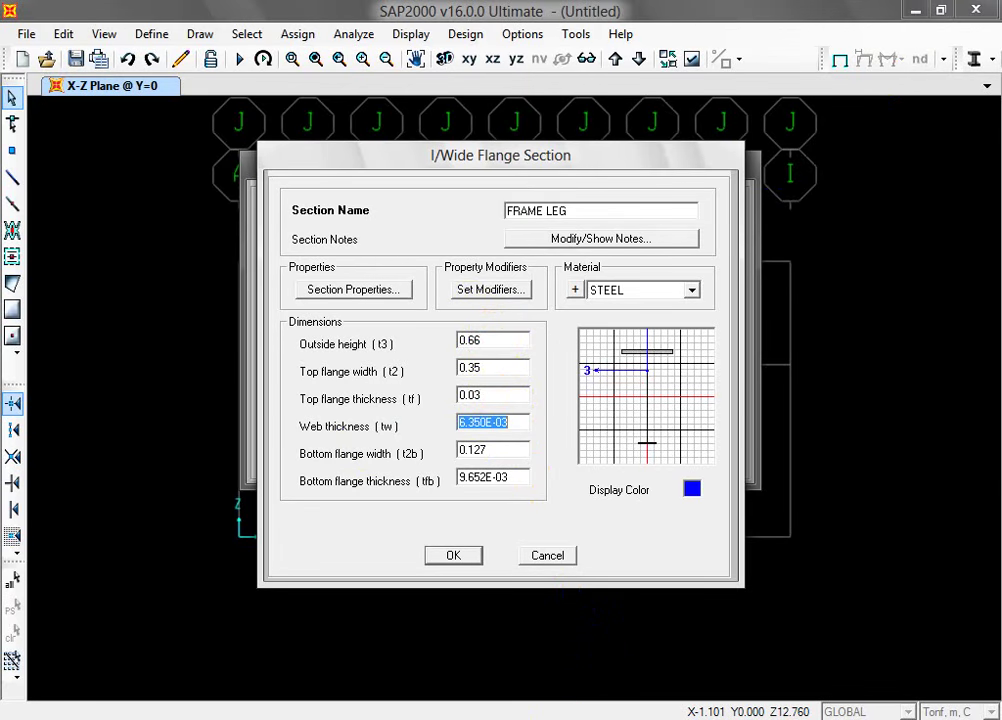
click(577, 715)
click(458, 626)
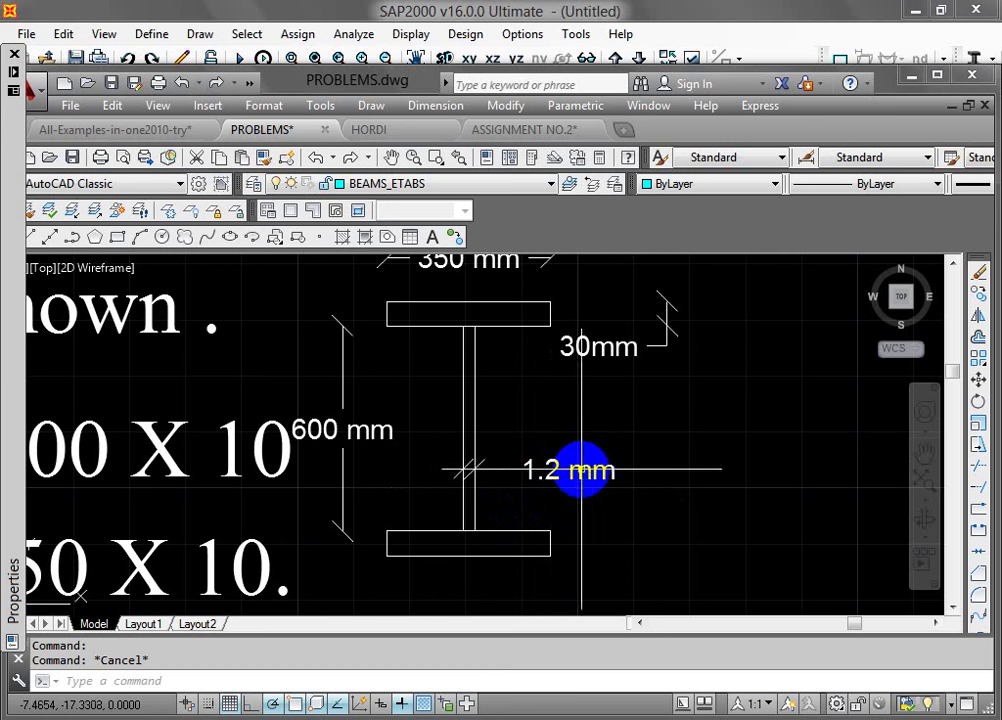
double_click(577, 474)
drag(590, 477, 575, 492)
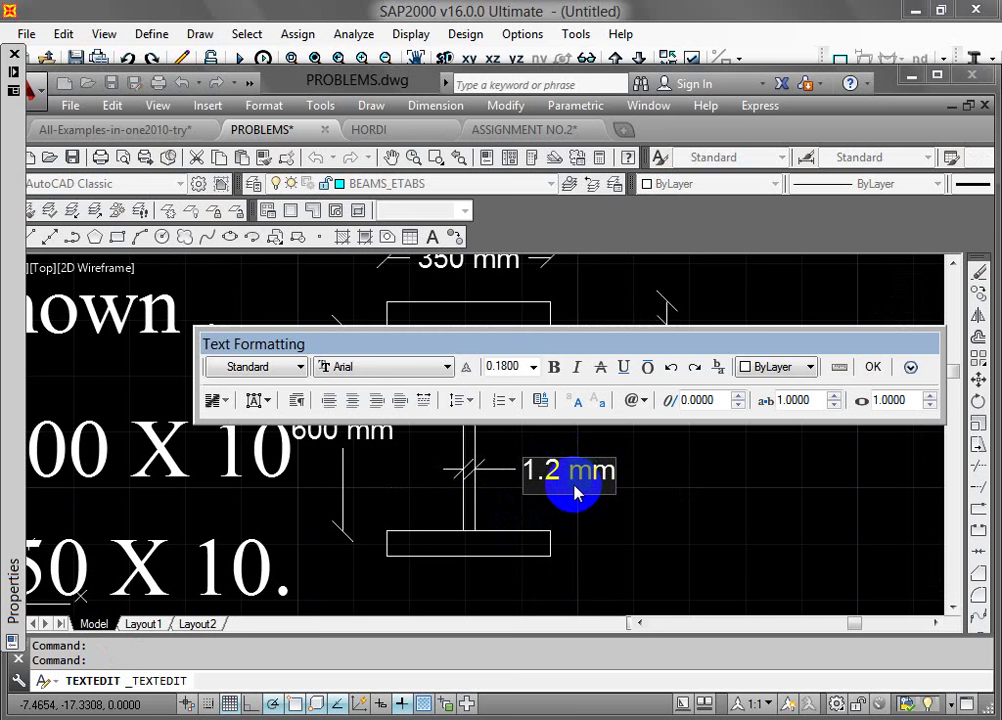
text(C)
click(592, 505)
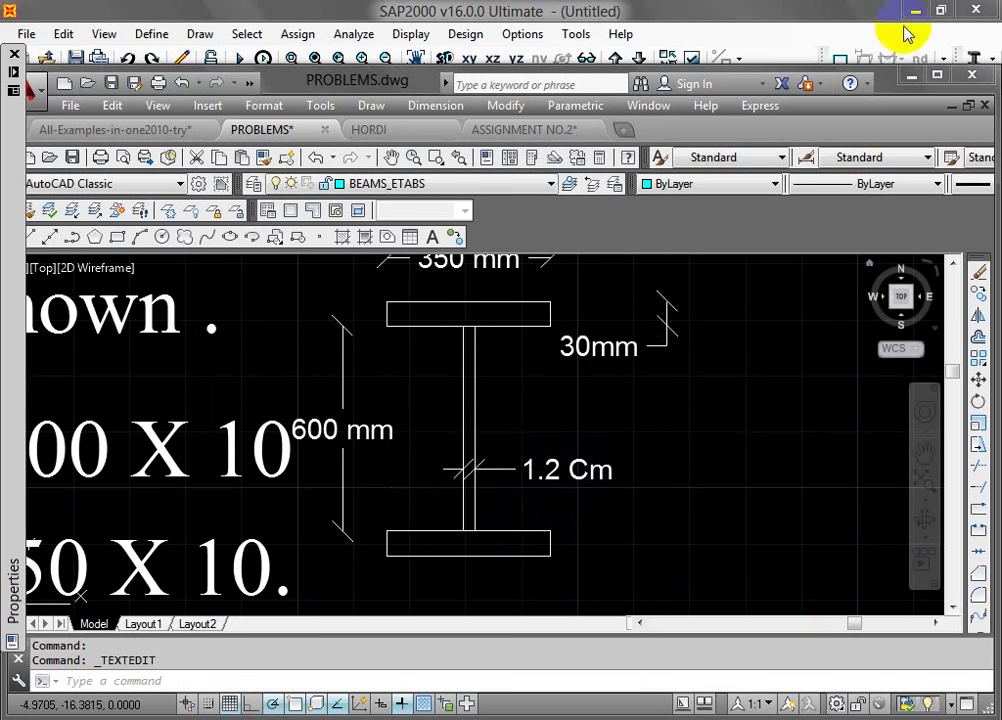
Step: Return to SAP2000, review the FRAME LEG section's height and top flange values, and set its web thickness to 0.012
click(914, 75)
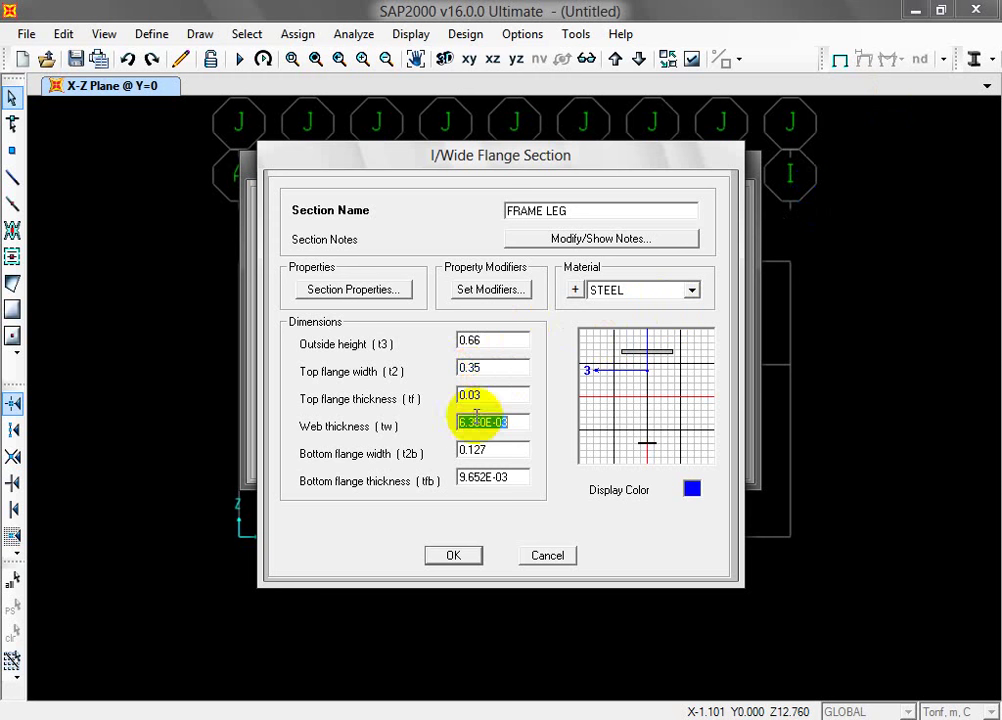
click(492, 341)
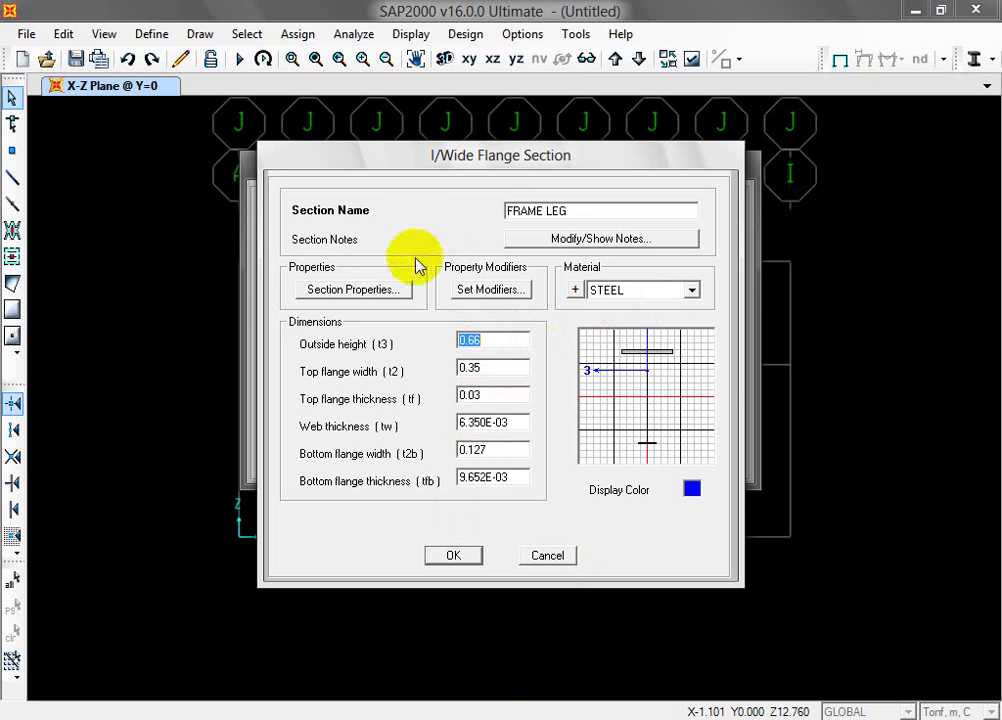
click(492, 366)
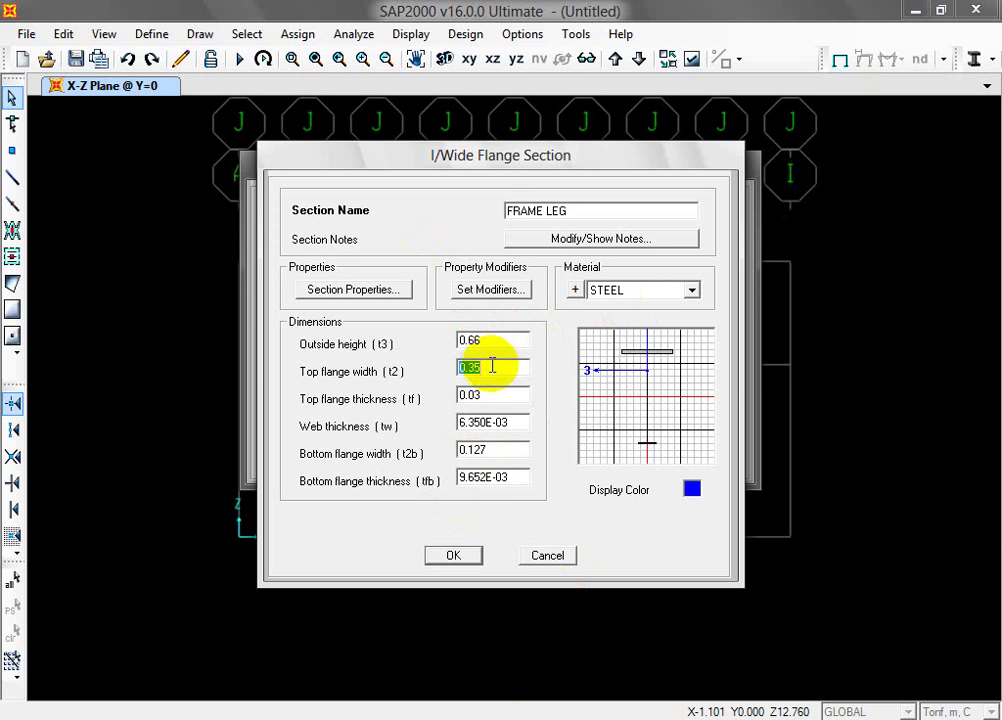
click(497, 394)
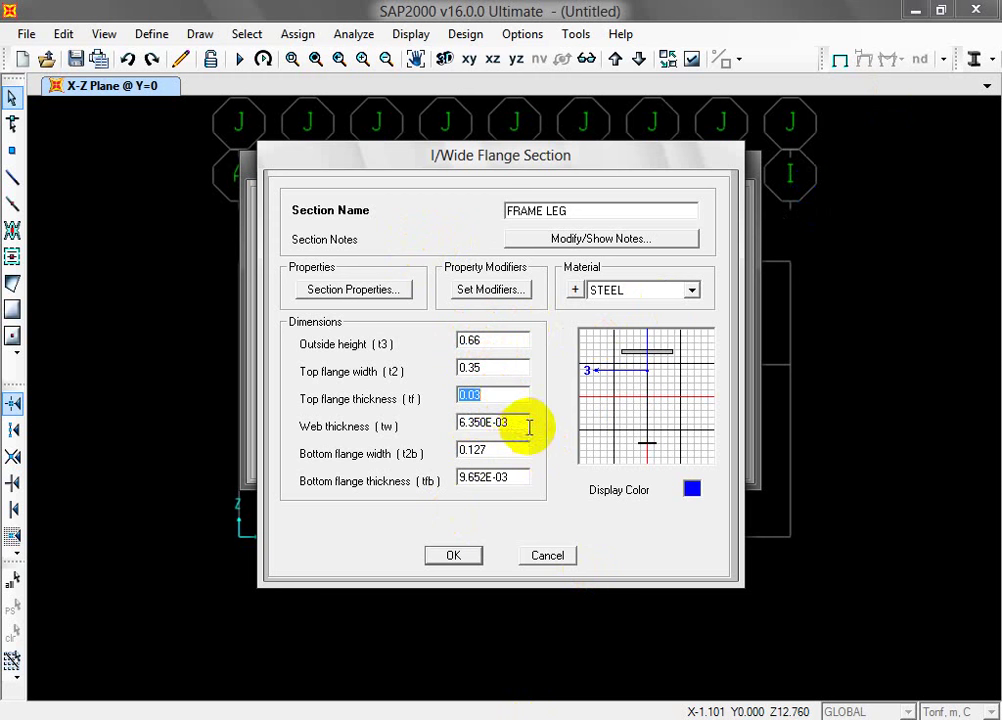
click(529, 425)
text(0.)
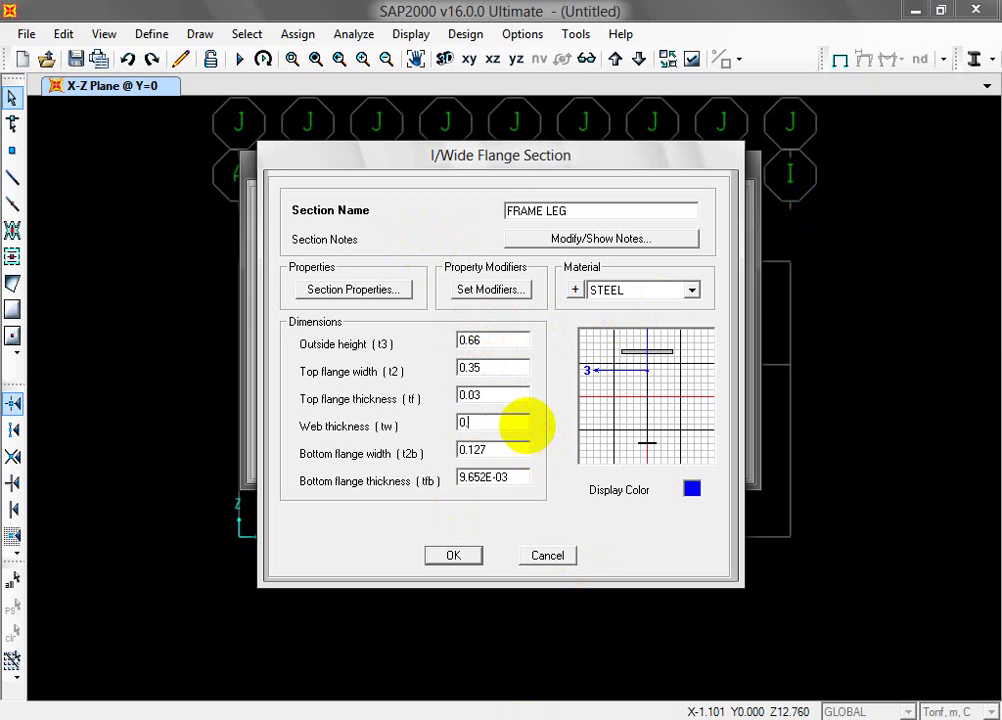
text(012)
Step: Copy the top flange values to set the FRAME LEG bottom flange width to 0.35 and thickness to 0.03, then save the section
double_click(515, 455)
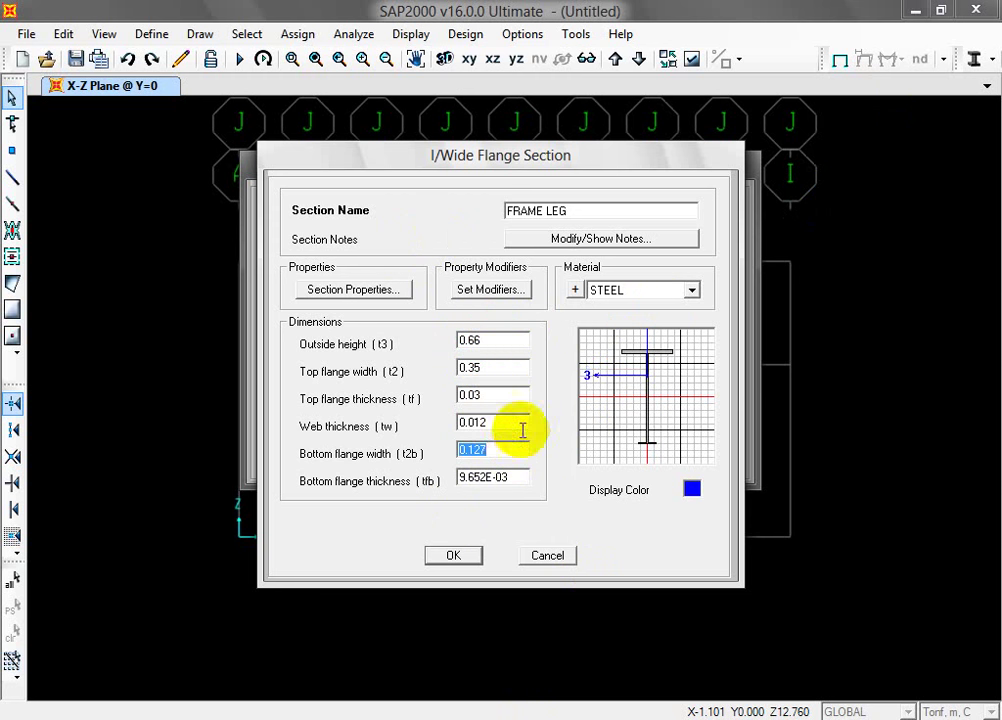
double_click(493, 369)
key(ctrl+c)
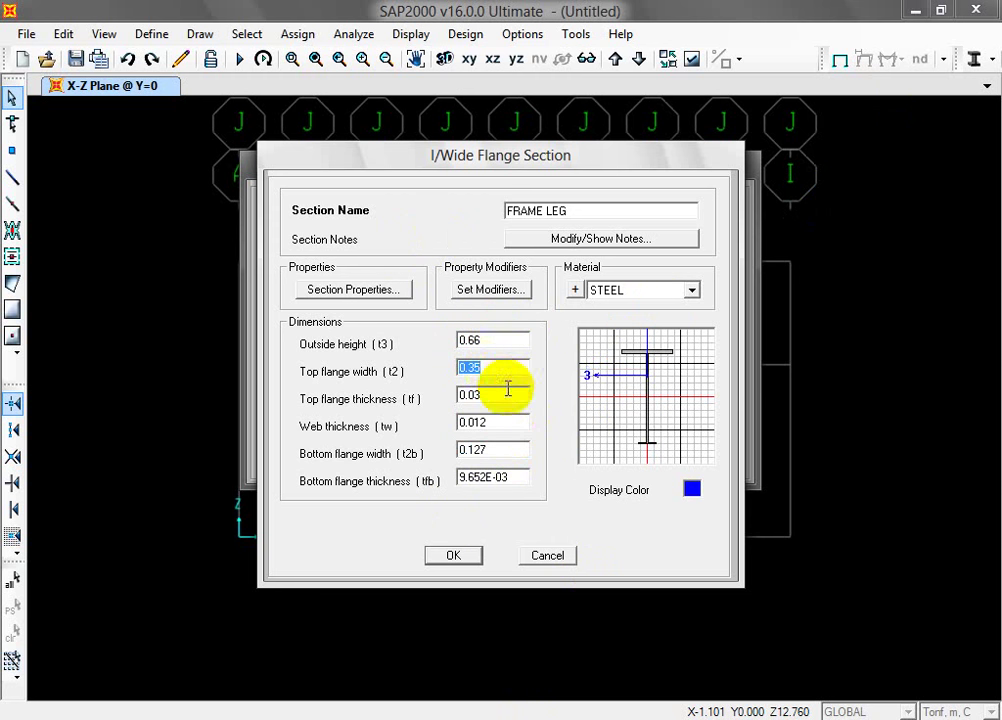
double_click(502, 450)
key(ctrl+v)
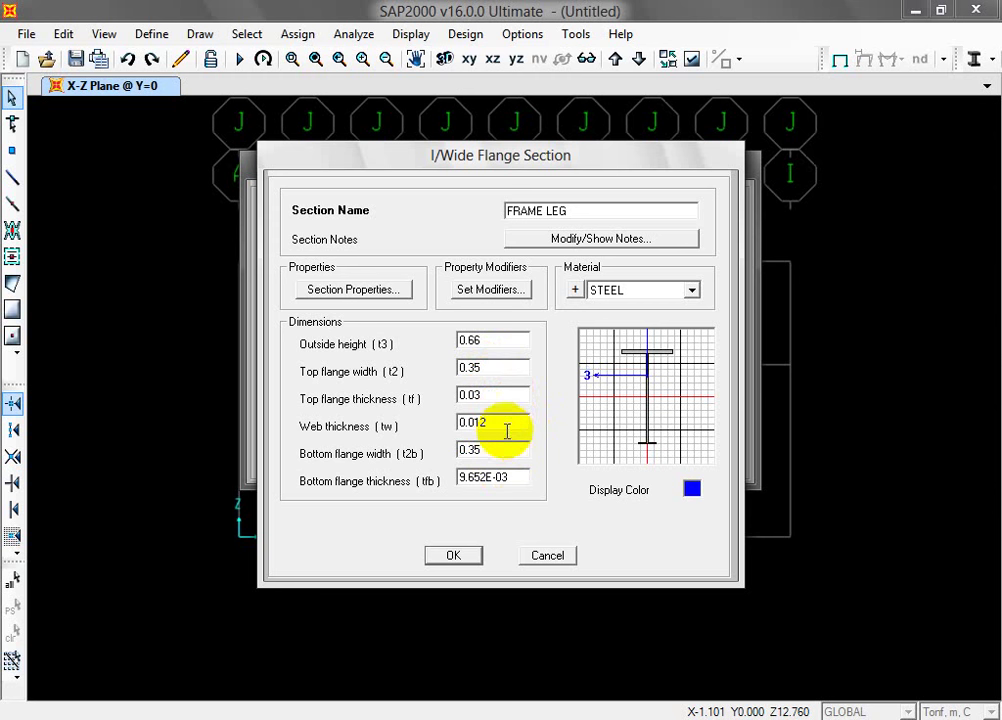
double_click(500, 396)
key(ctrl+c)
double_click(508, 476)
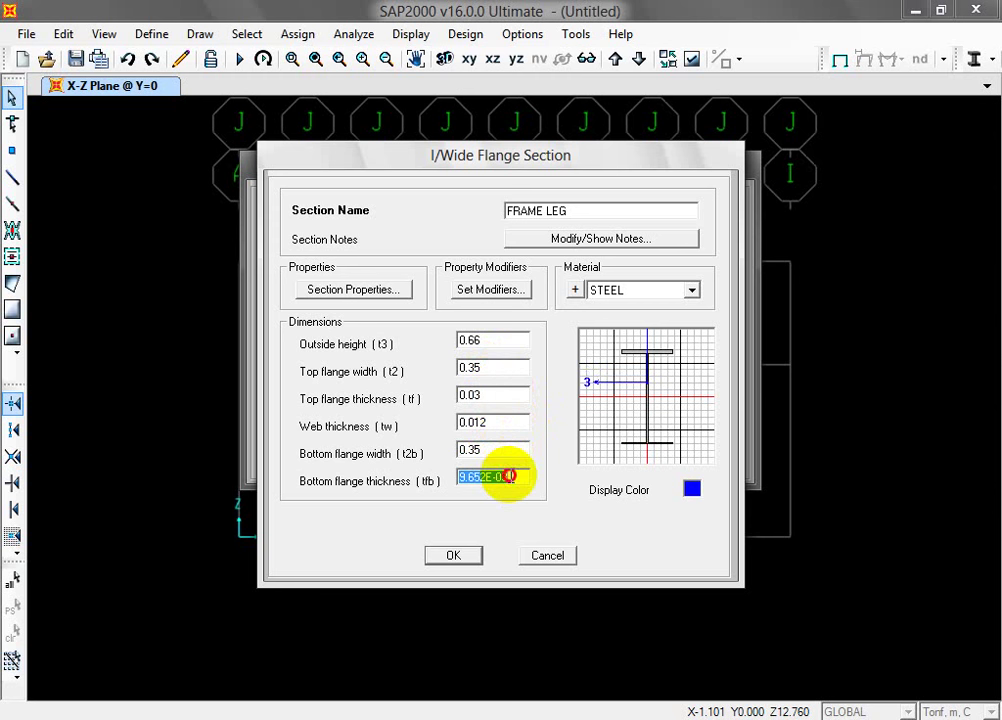
key(ctrl+v)
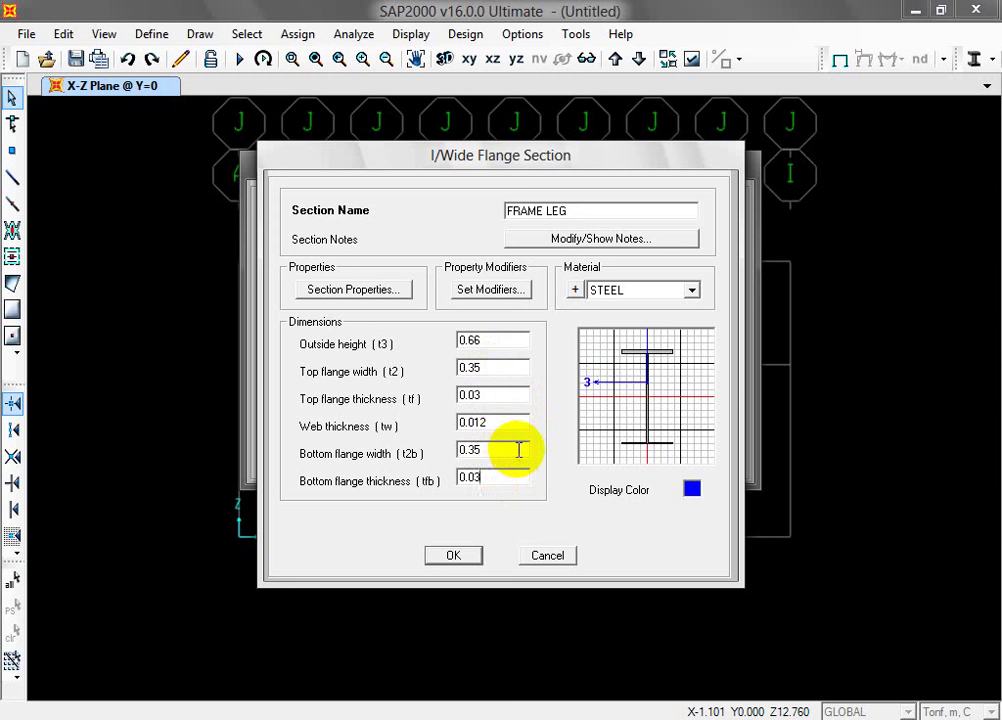
click(454, 555)
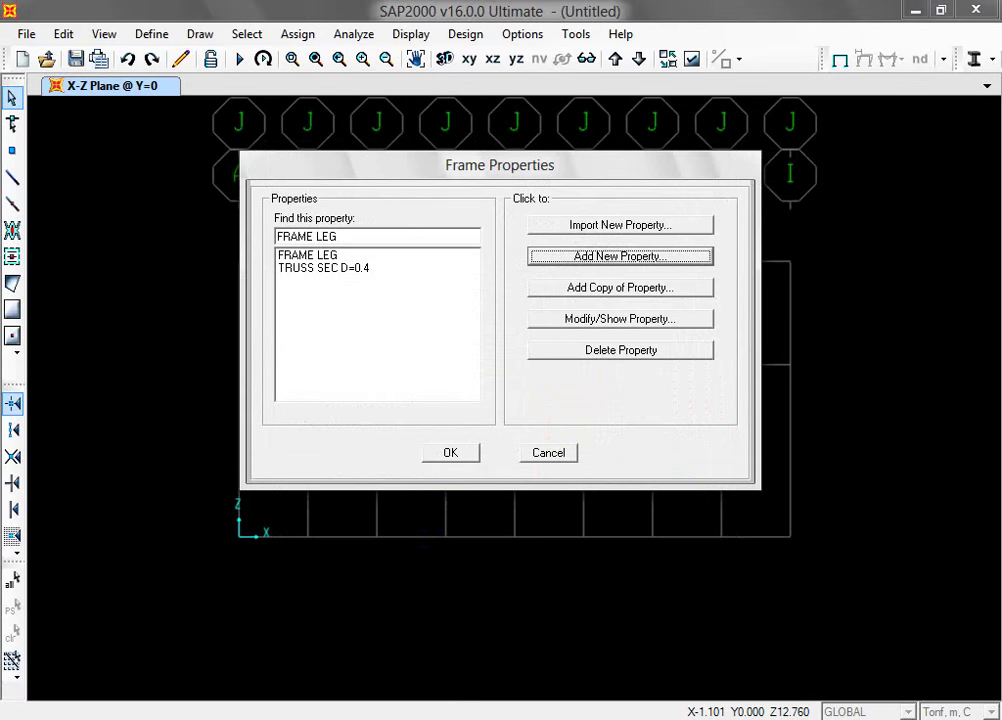
Step: Consult the bracing notes in PROBLEMS.dwg, return to SAP2000 and add a steel angle section named VL BRACING
click(447, 664)
scroll(500, 460, down, 3)
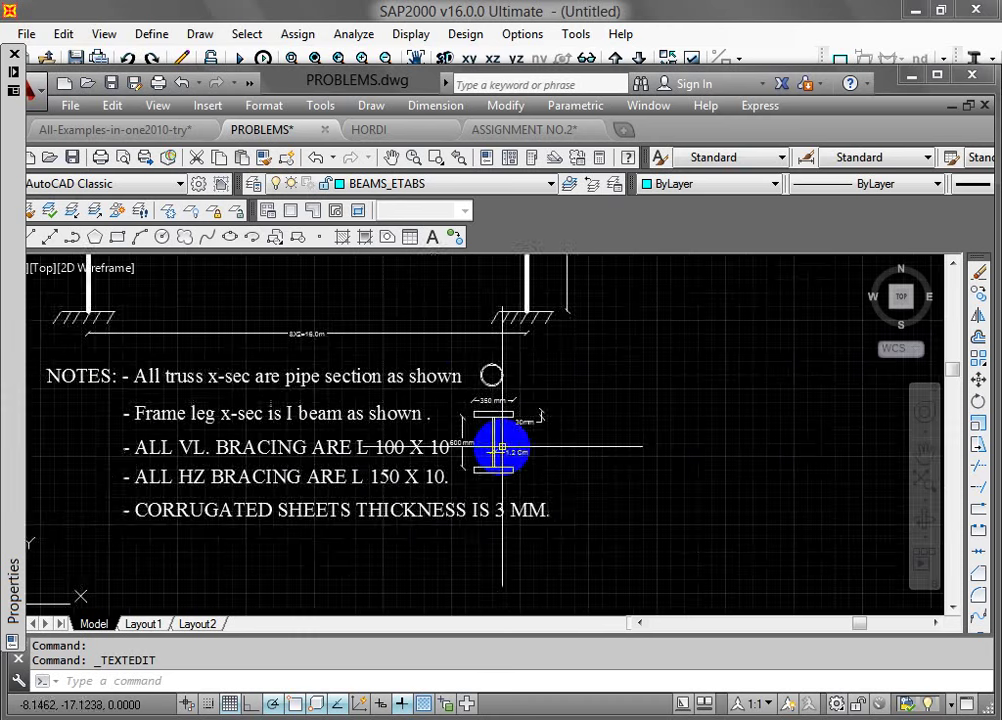
scroll(306, 450, up, 2)
scroll(441, 447, down, 2)
scroll(202, 462, up, 3)
scroll(202, 462, down, 2)
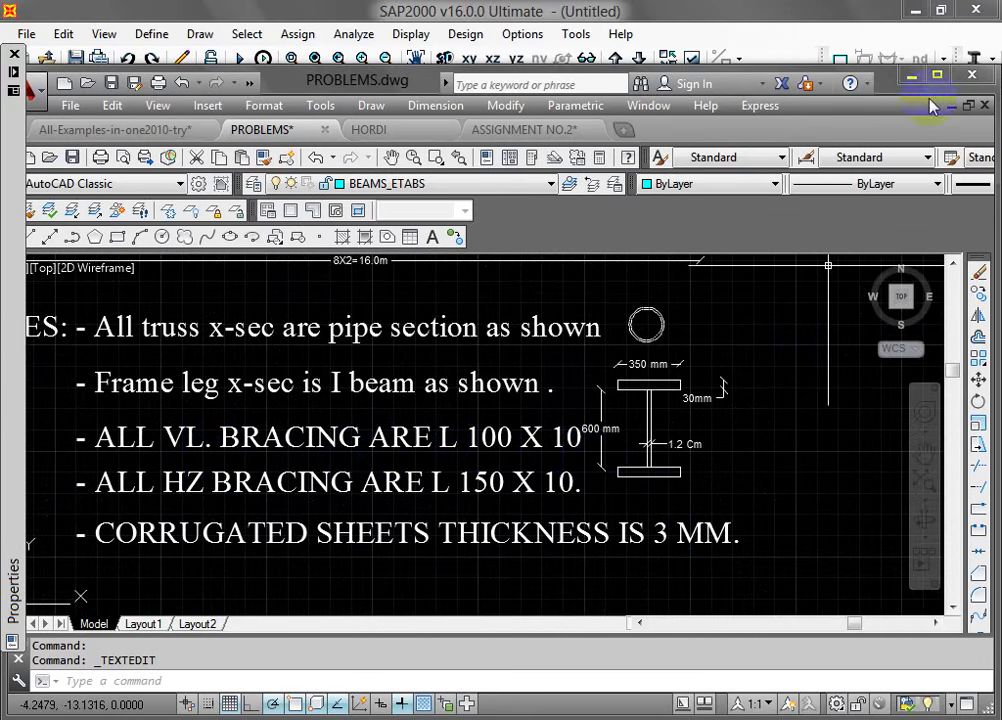
click(907, 77)
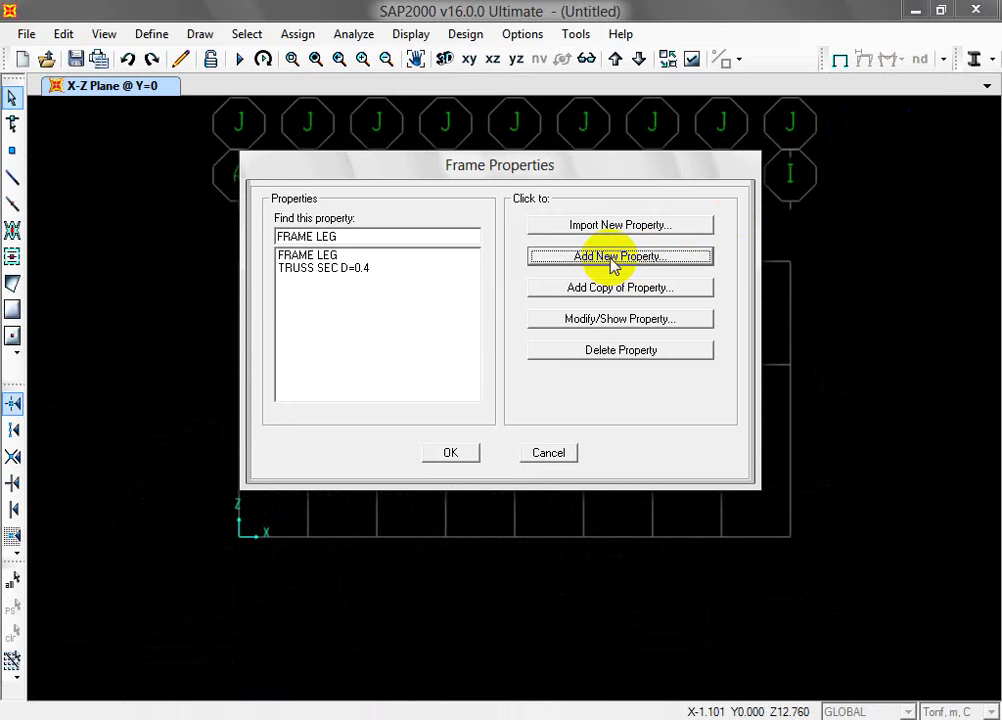
click(614, 258)
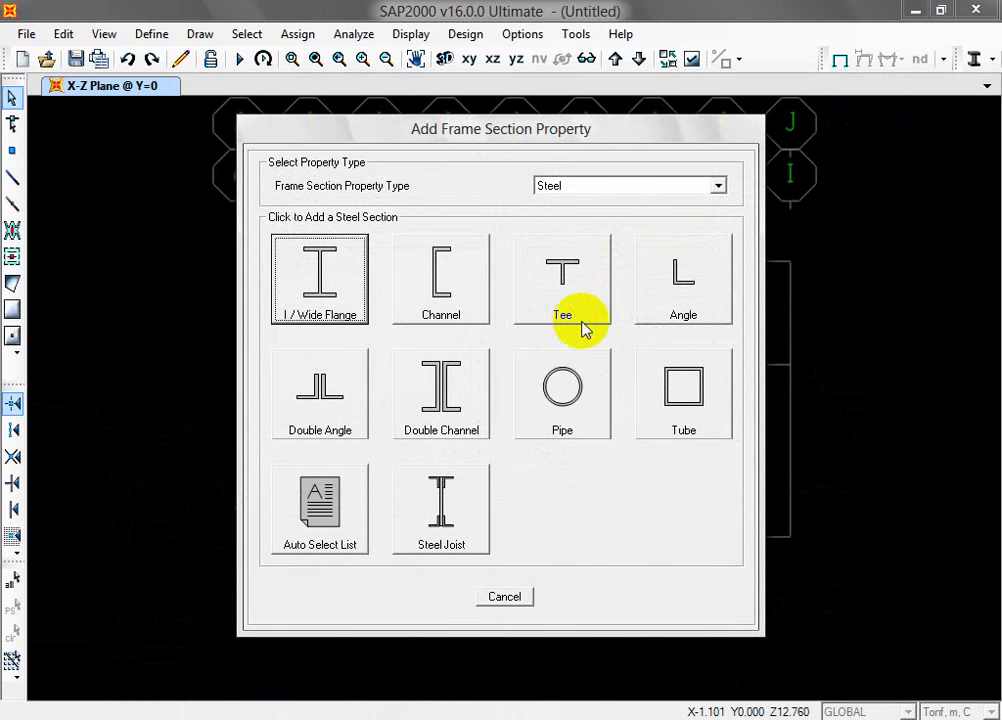
click(664, 292)
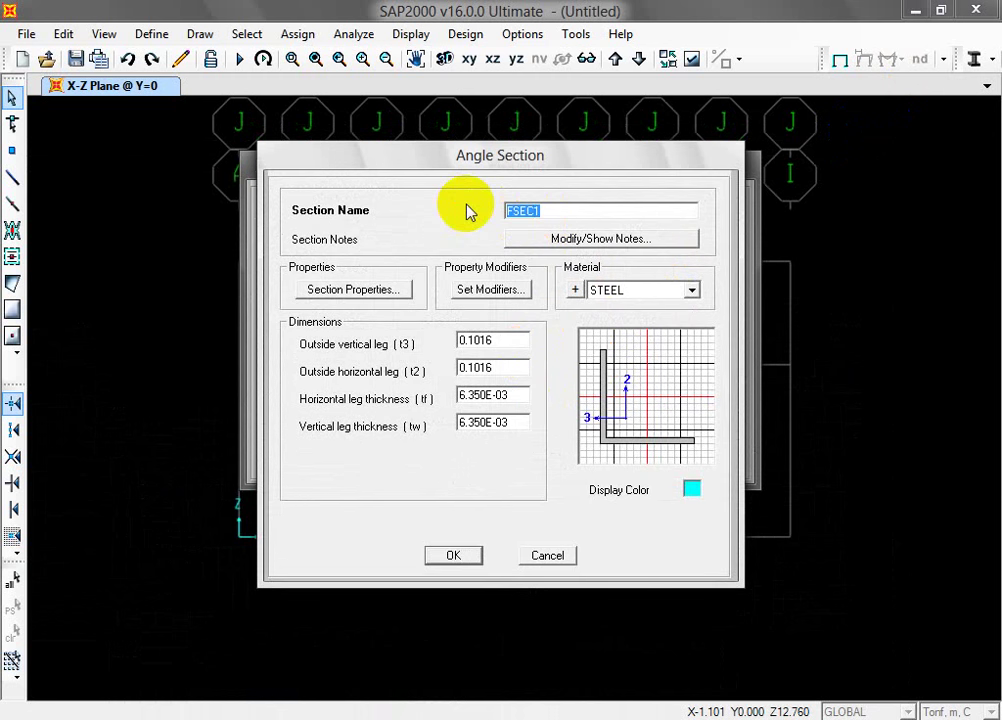
text(VL BRACING)
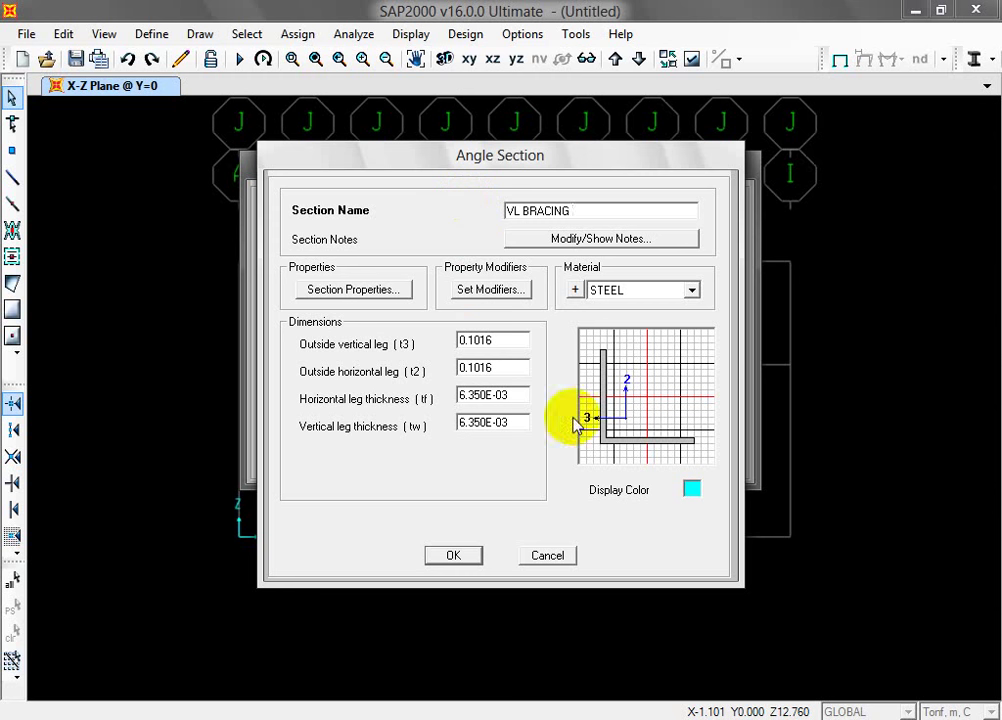
Step: Switch to PROBLEMS.dwg in AutoCAD and examine the X-bracing in the upper bays of the plan
click(424, 636)
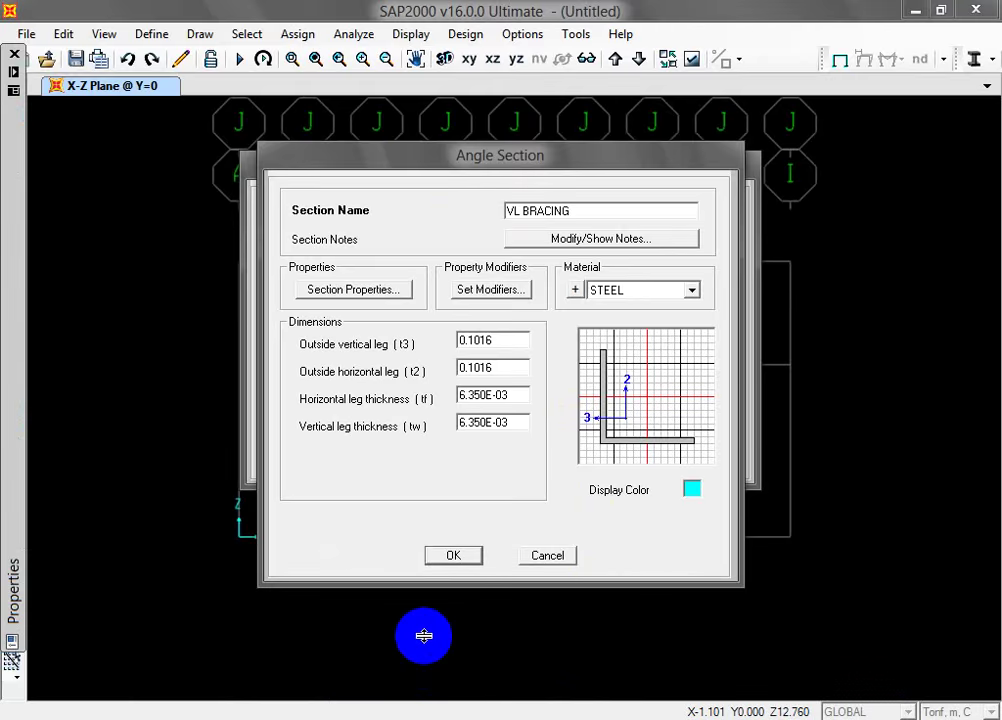
scroll(297, 476, down, 3)
scroll(514, 559, up, 5)
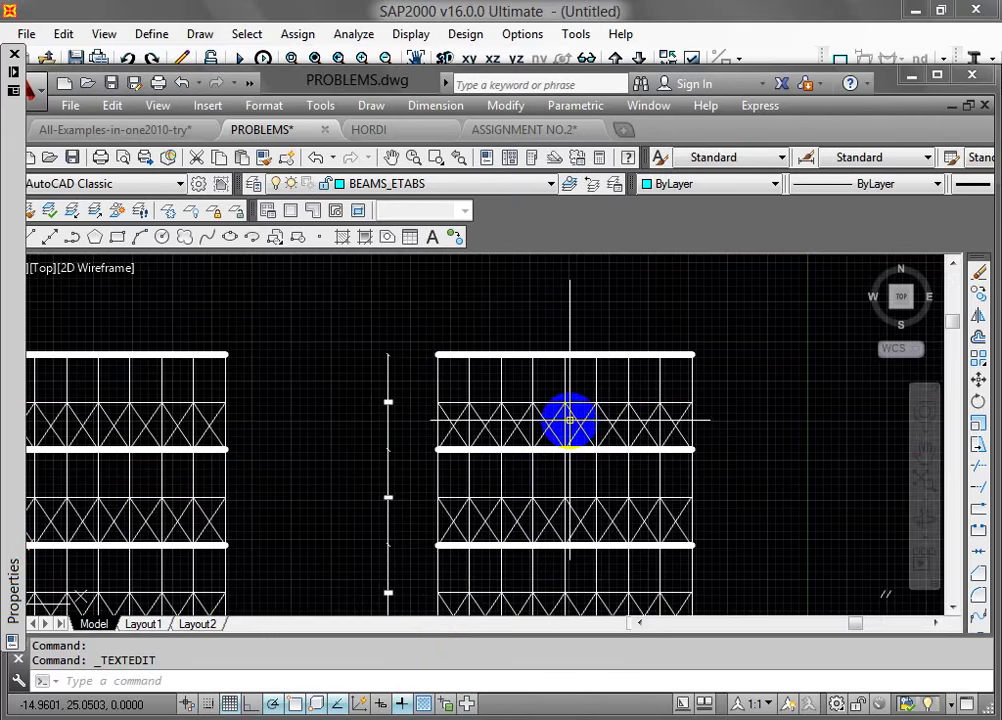
scroll(569, 420, up, 6)
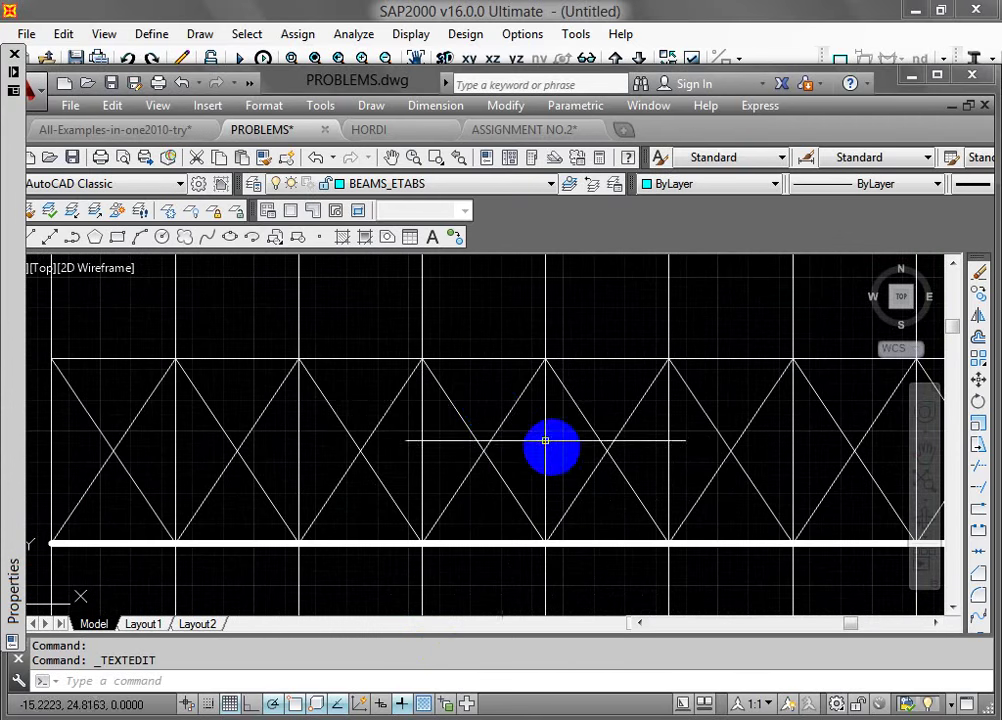
scroll(347, 420, down, 5)
scroll(313, 416, up, 5)
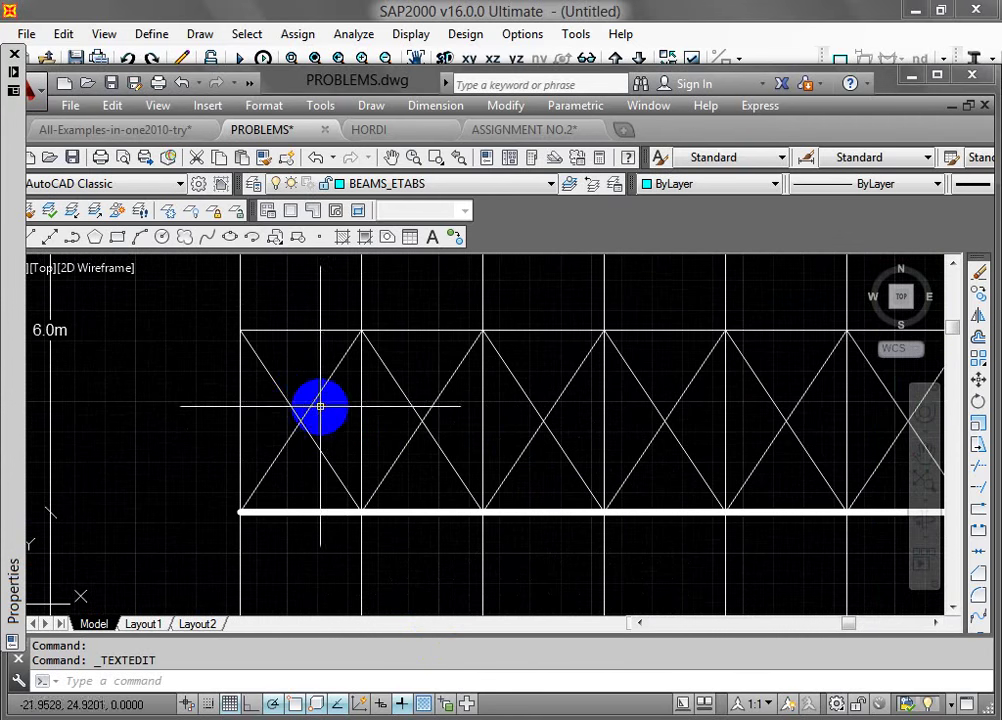
click(322, 407)
click(270, 440)
scroll(304, 425, up, 2)
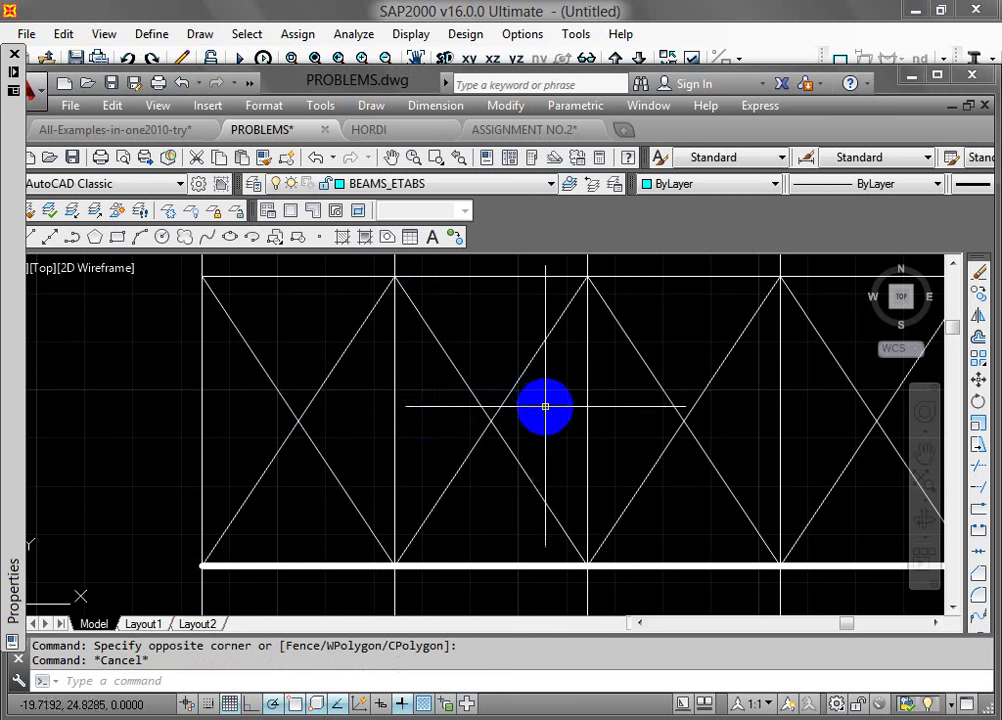
Step: Draw a short sloping line across one diagonal brace in the plan's X-bracing with the Line command
text(L)
key(Return)
text(L)
scroll(500, 367, up, 3)
key(Escape)
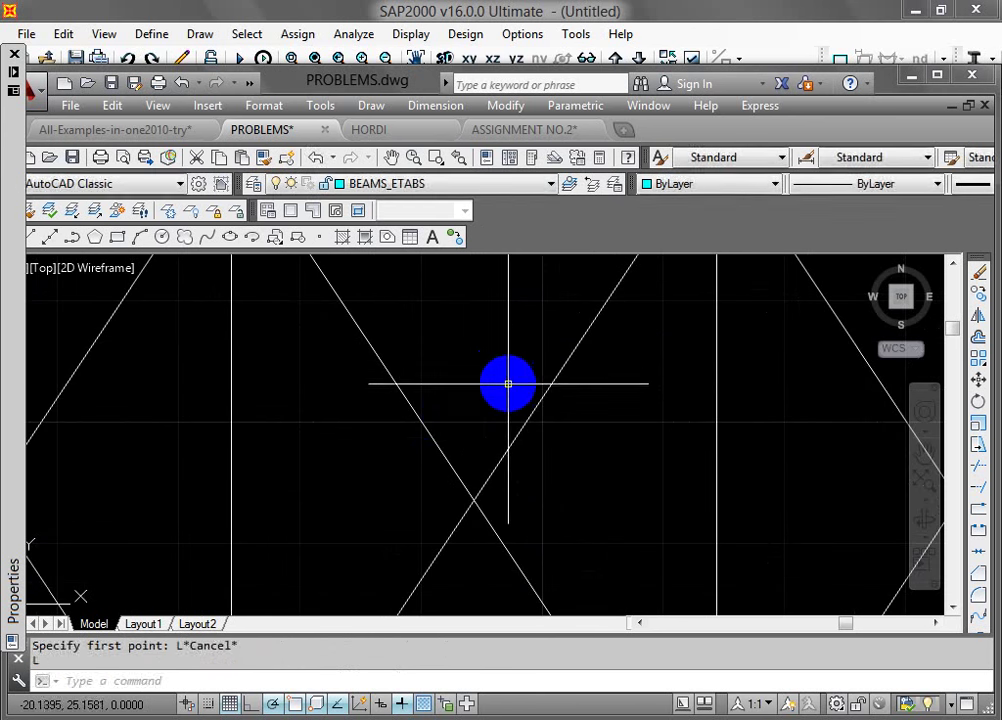
text(L)
key(Return)
click(463, 347)
click(603, 437)
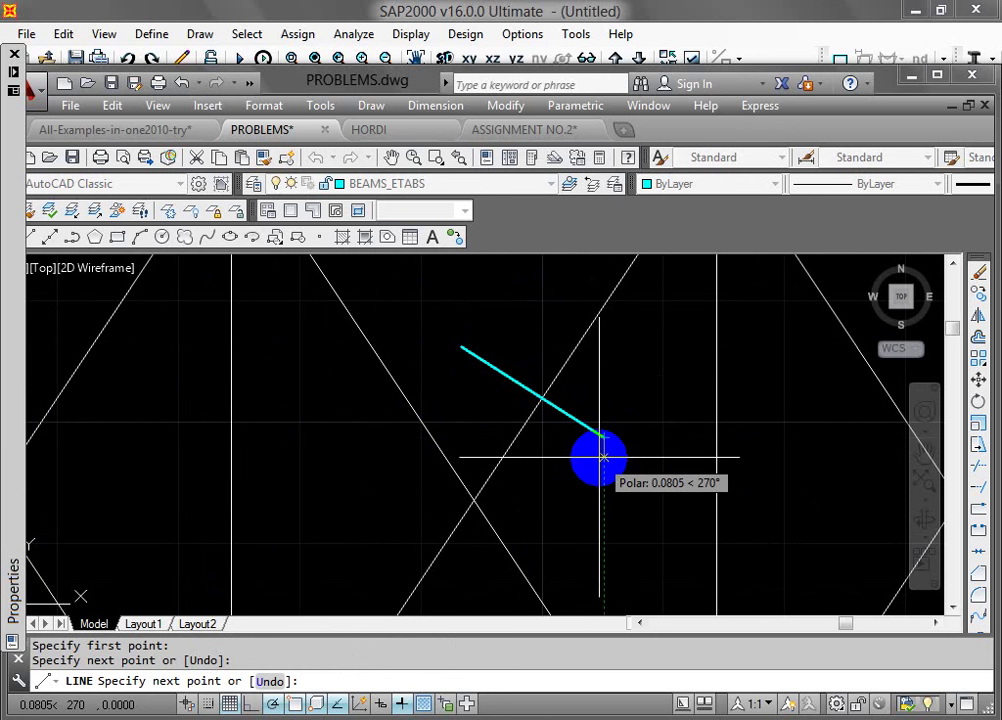
key(Escape)
Step: Examine the bracing layout in the plan together with the frame legs and bracing in the elevations below it
scroll(595, 458, down, 5)
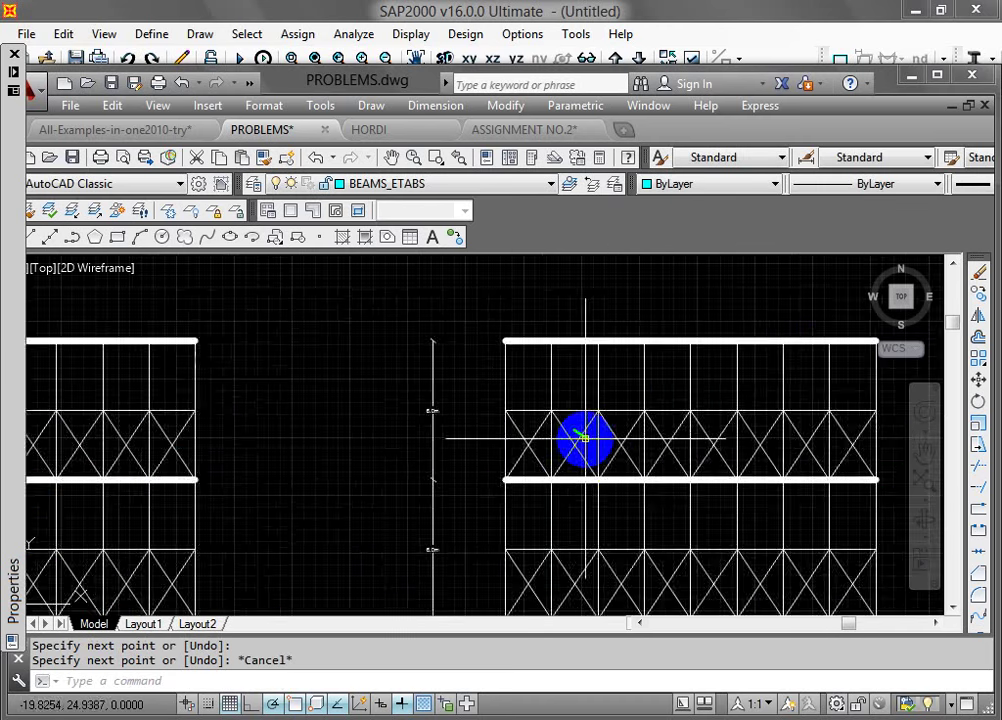
scroll(577, 554, up, 5)
scroll(552, 496, down, 3)
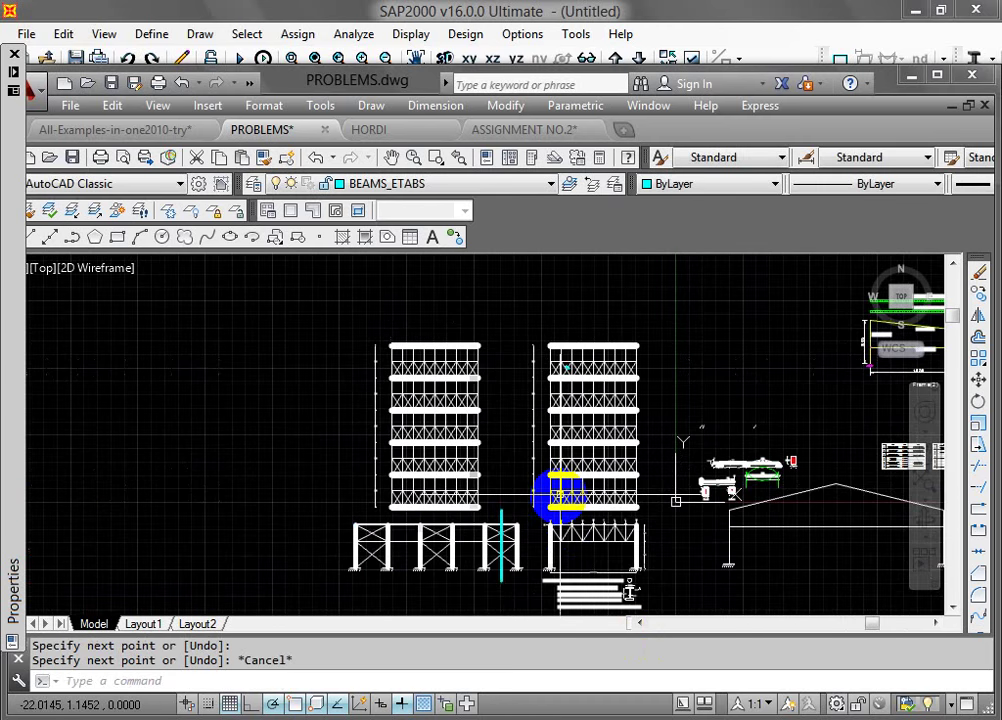
scroll(539, 554, up, 6)
scroll(577, 564, up, 3)
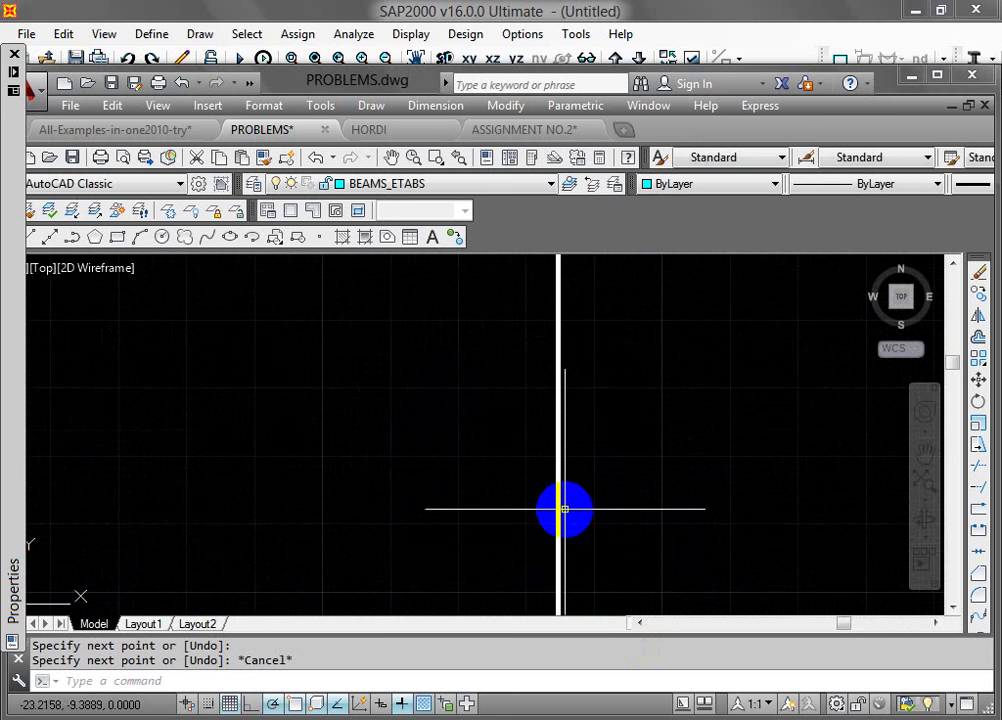
scroll(565, 490, down, 3)
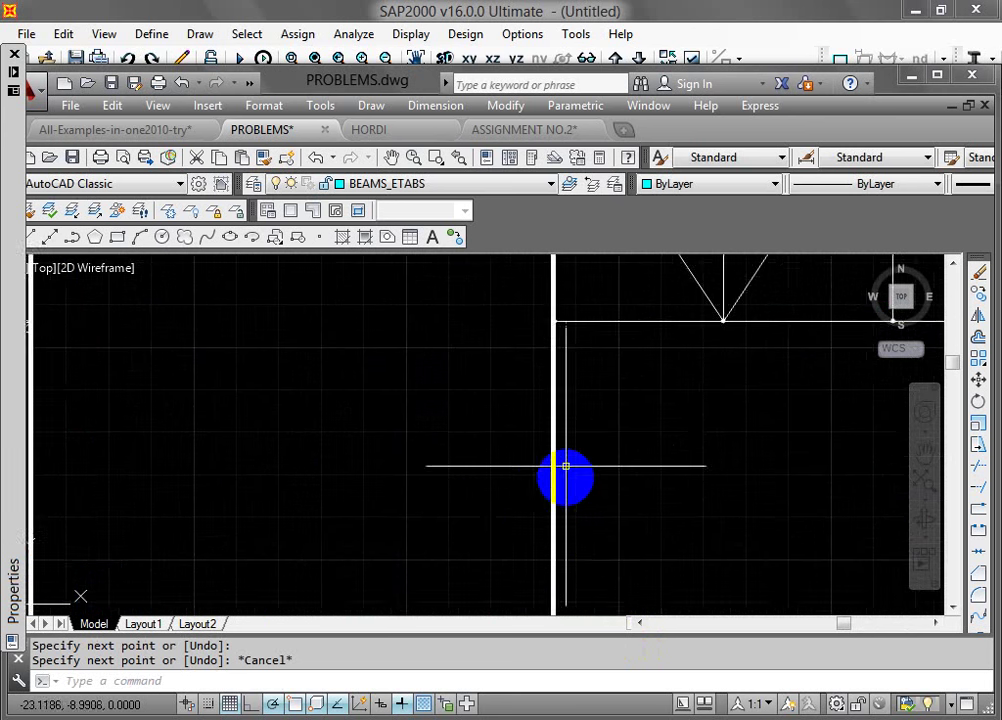
scroll(557, 454, up, 2)
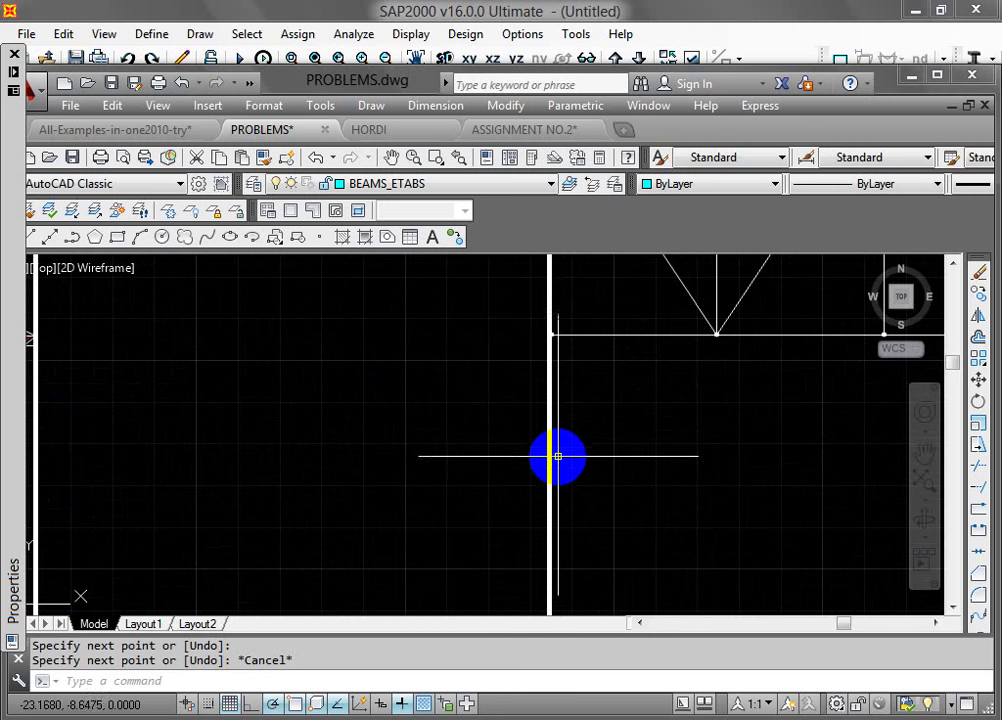
scroll(557, 455, down, 3)
key(Escape)
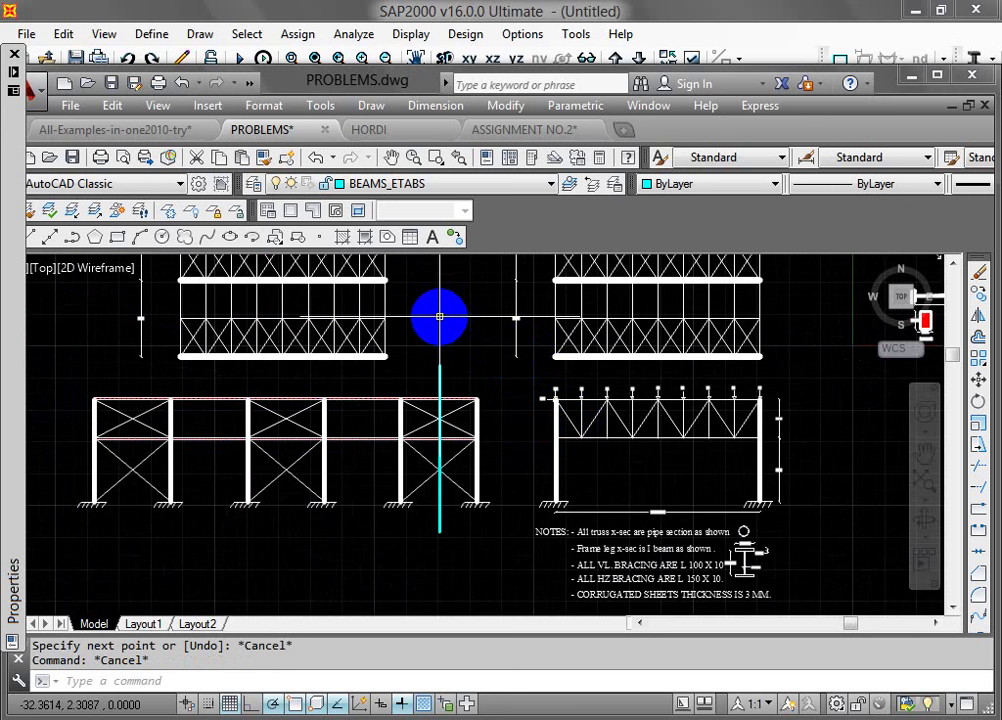
scroll(439, 316, up, 5)
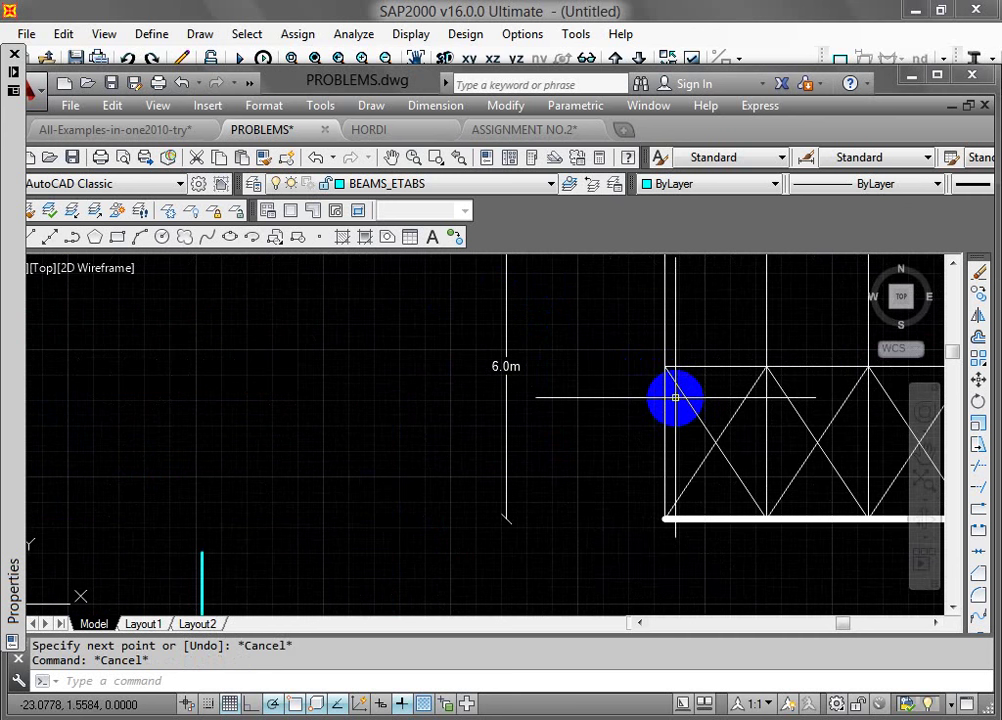
Step: Examine the plan bracing and the VL and HZ bracing notes in PROBLEMS.dwg, and return to SAP2000
key(Escape)
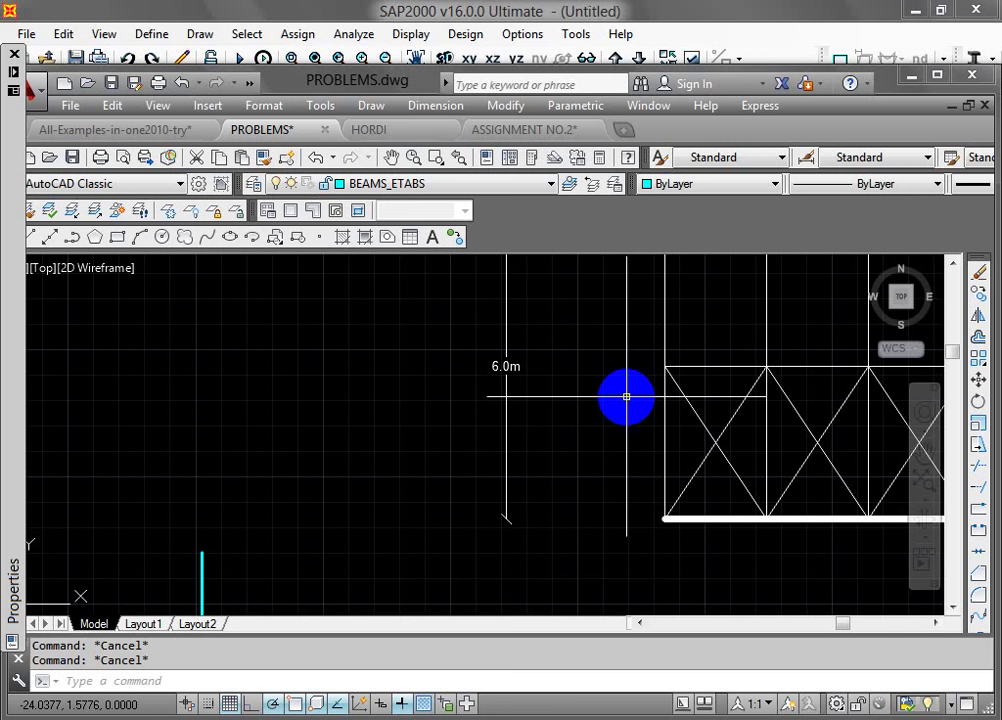
scroll(626, 397, down, 6)
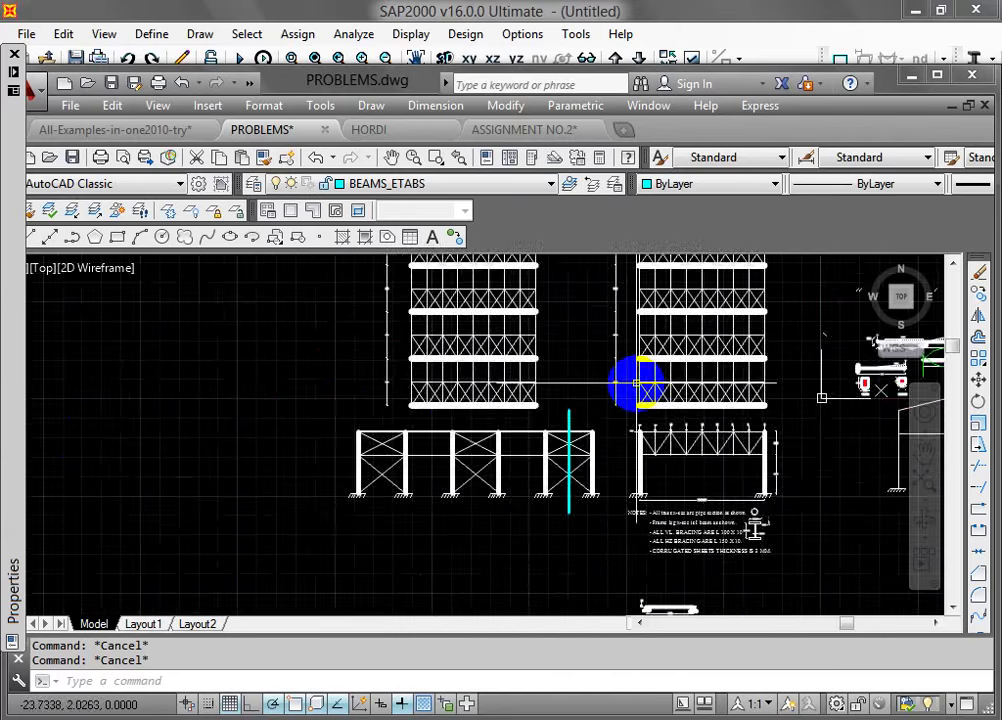
scroll(617, 400, up, 5)
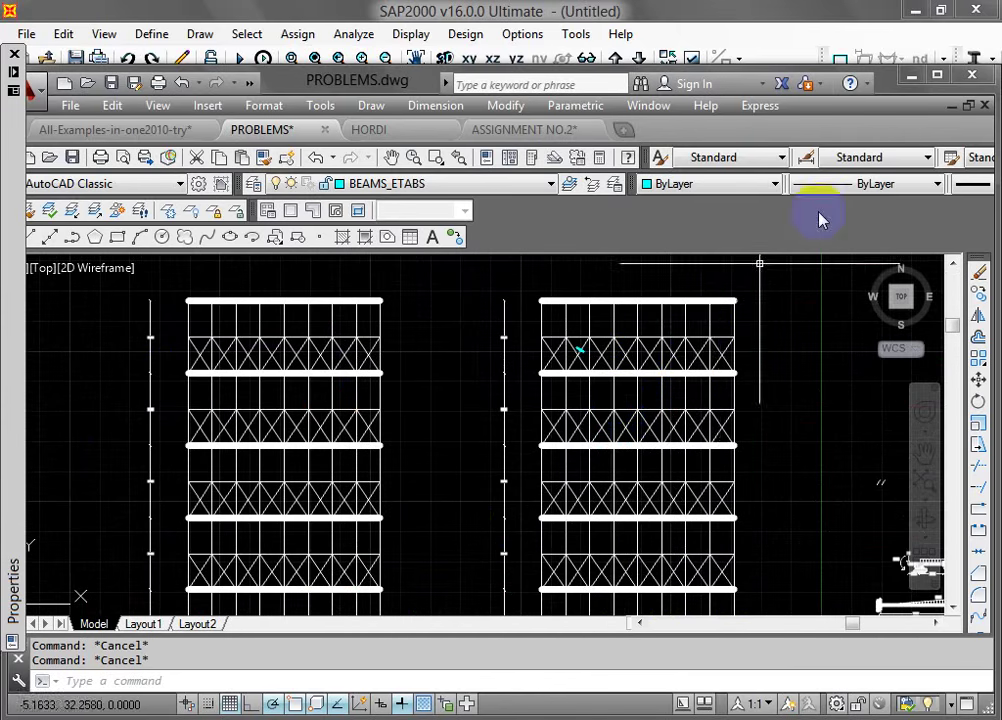
scroll(727, 347, down, 5)
scroll(760, 375, up, 4)
scroll(760, 376, up, 4)
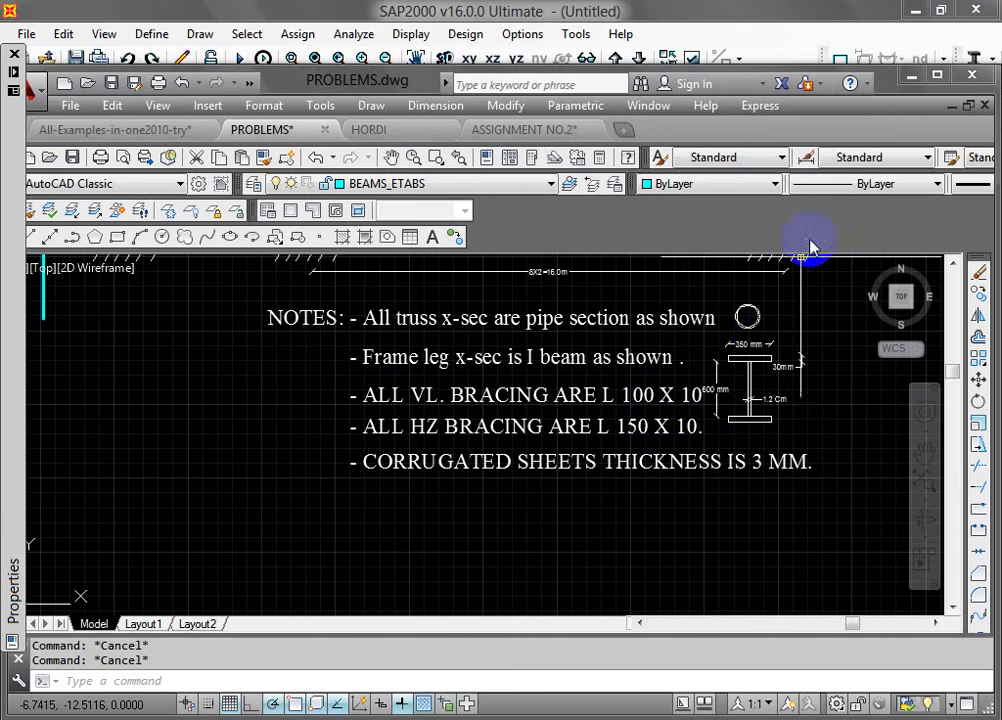
click(906, 76)
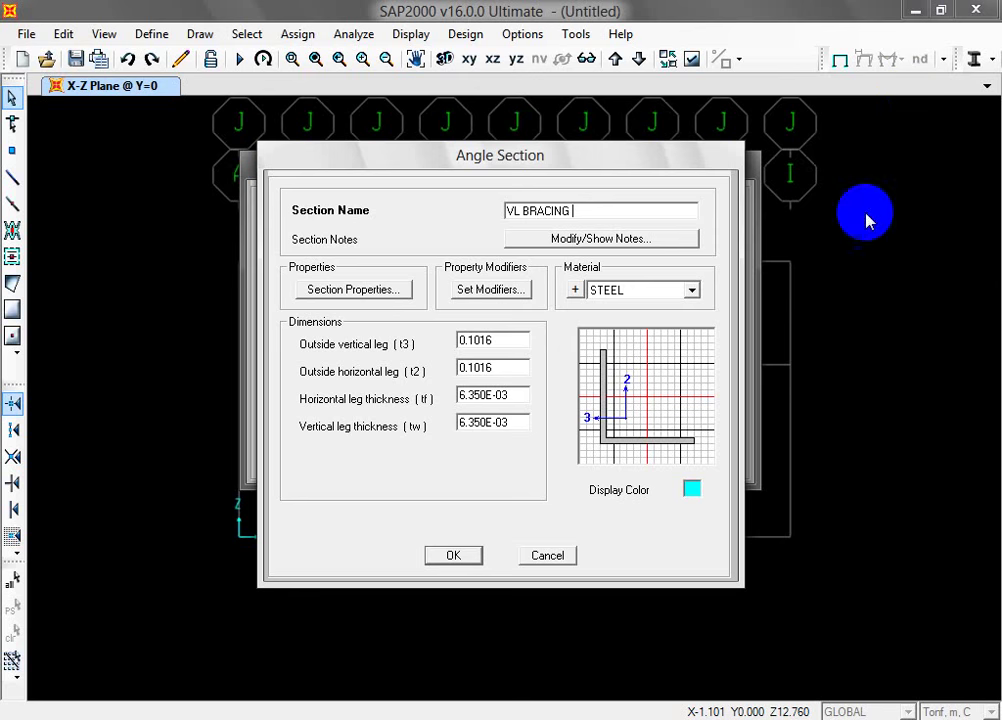
Step: Set the outside vertical and outside horizontal legs of the VL BRACING angle to 0.1 m
double_click(515, 341)
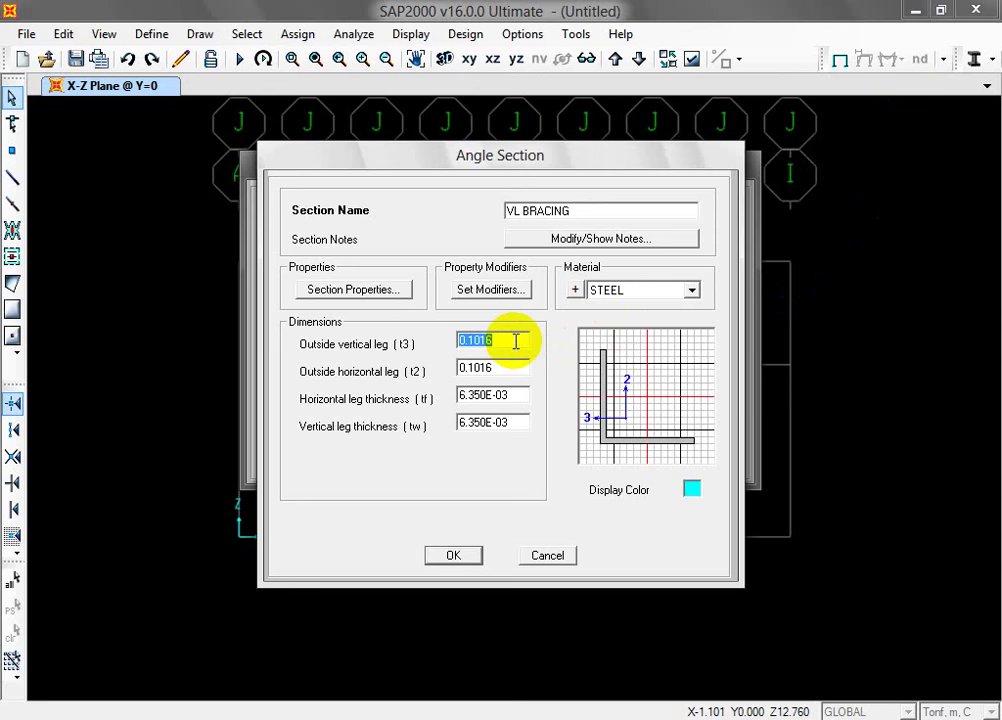
text(1.)
key(BackSpace)
key(BackSpace)
text(0.1)
drag(462, 370, 502, 371)
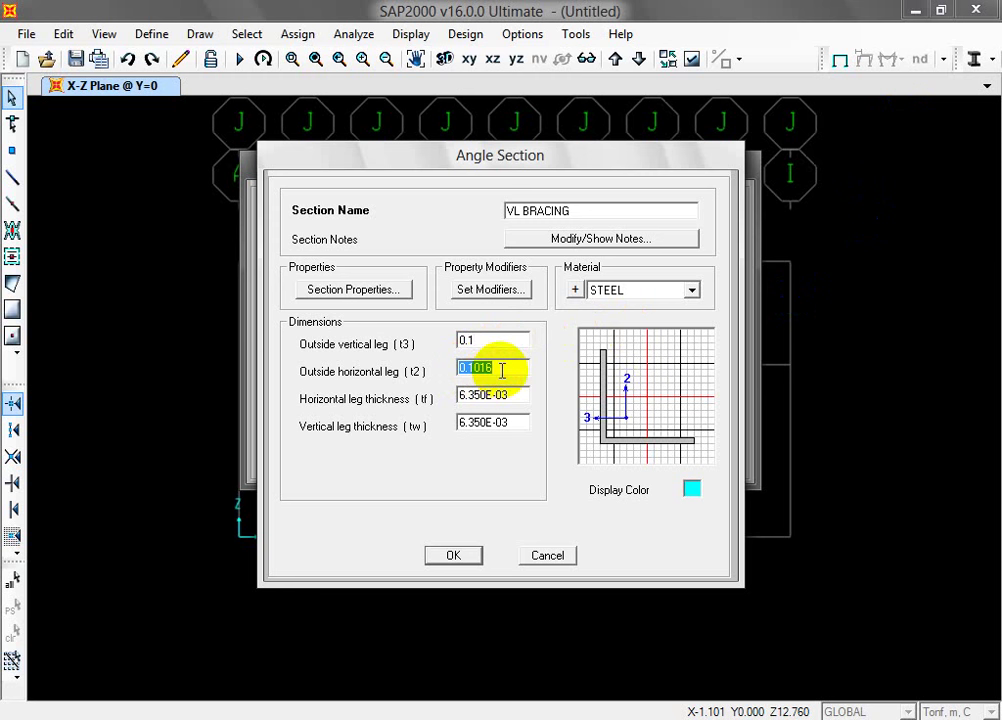
text(0.1)
Step: Set the horizontal and vertical leg thicknesses of the VL BRACING angle to 0.01 m
double_click(505, 389)
text(0.01)
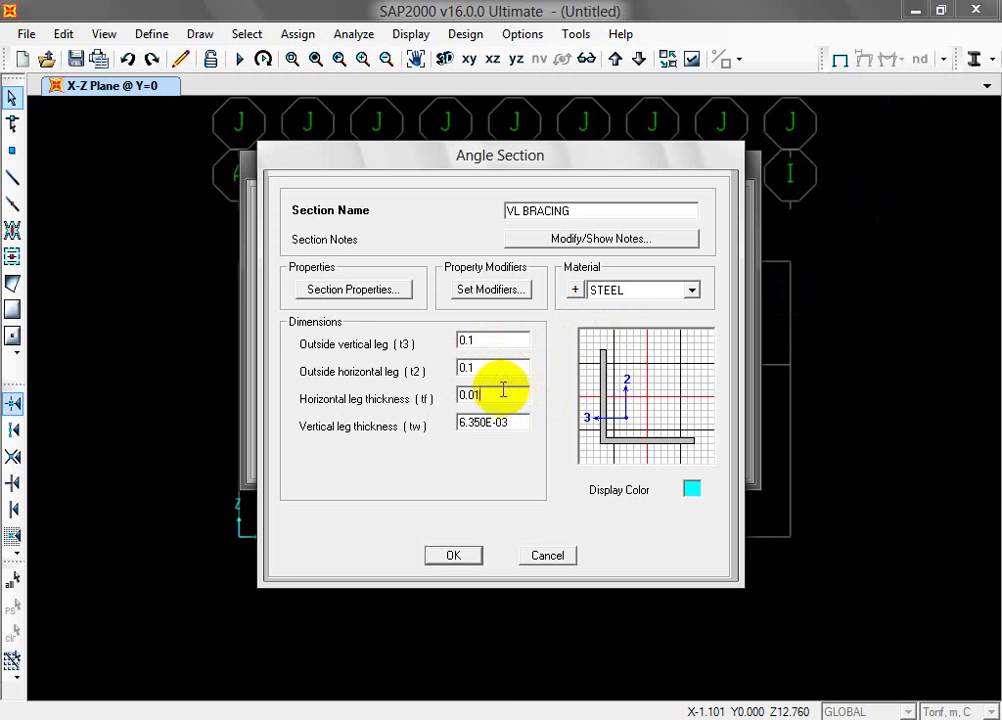
click(513, 421)
double_click(510, 421)
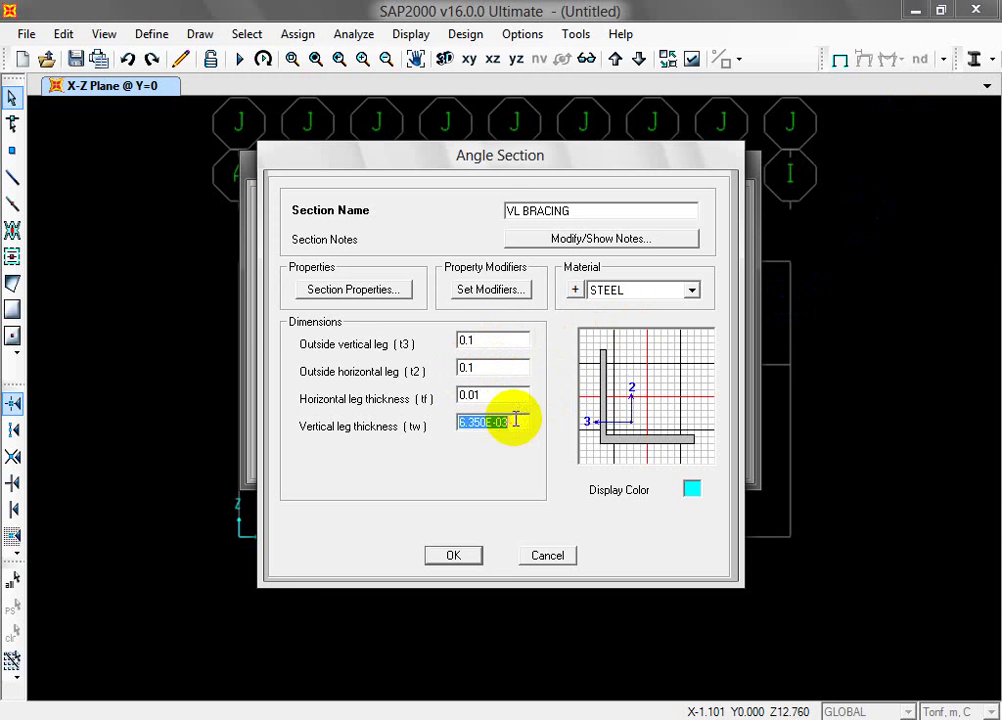
text(0.01)
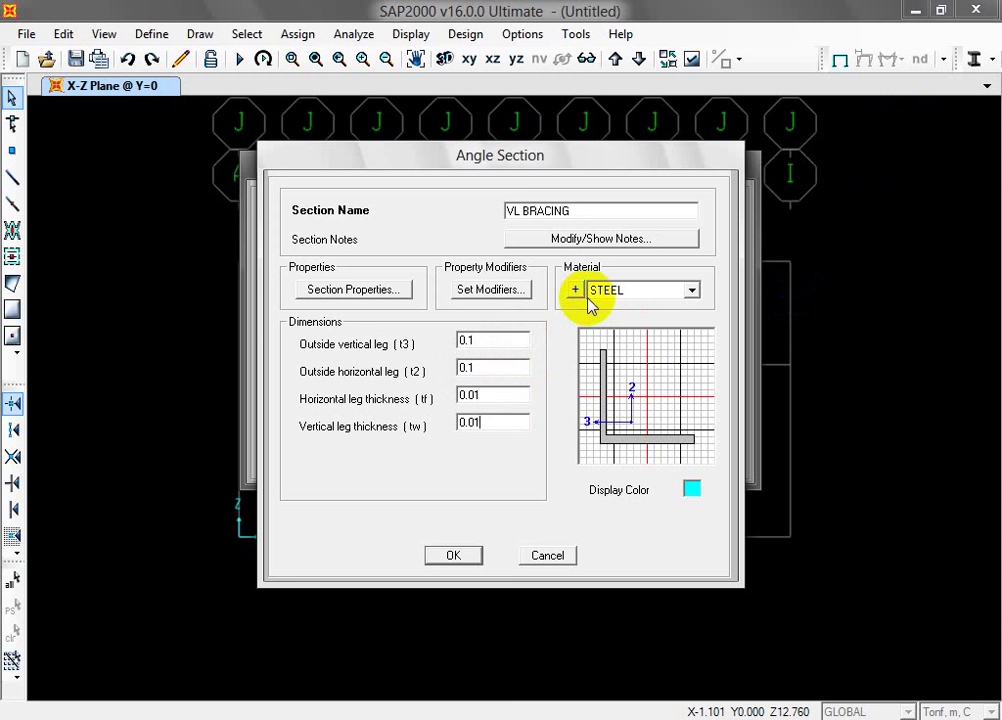
click(645, 295)
click(645, 297)
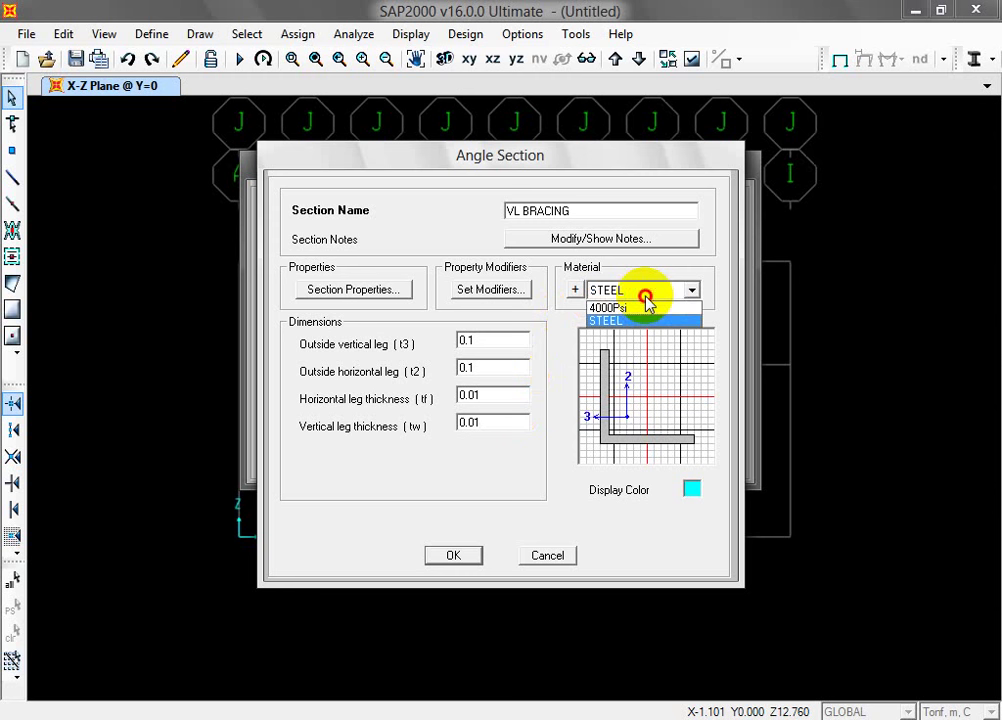
click(645, 297)
click(646, 299)
click(646, 300)
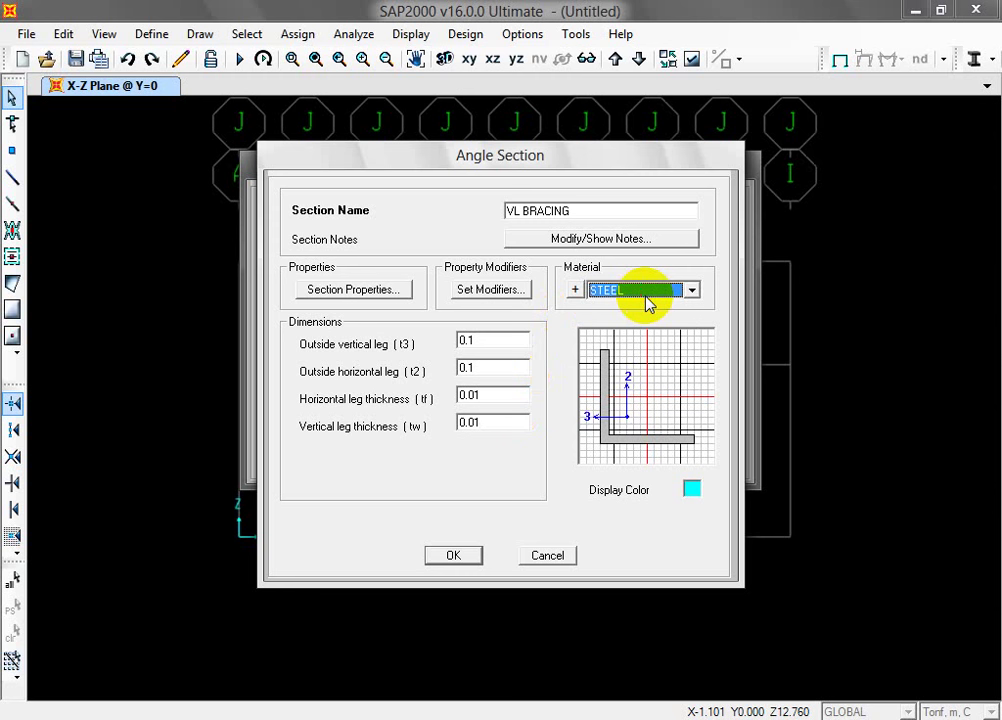
click(646, 300)
click(646, 300)
click(646, 300)
click(646, 300)
click(646, 300)
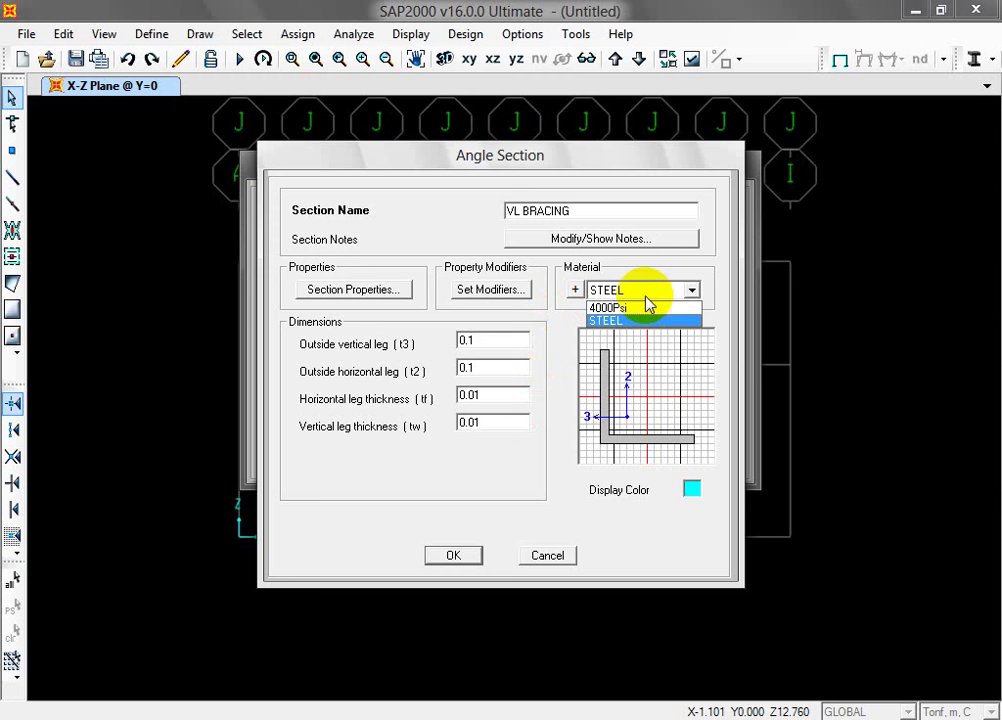
click(646, 300)
click(646, 300)
click(646, 300)
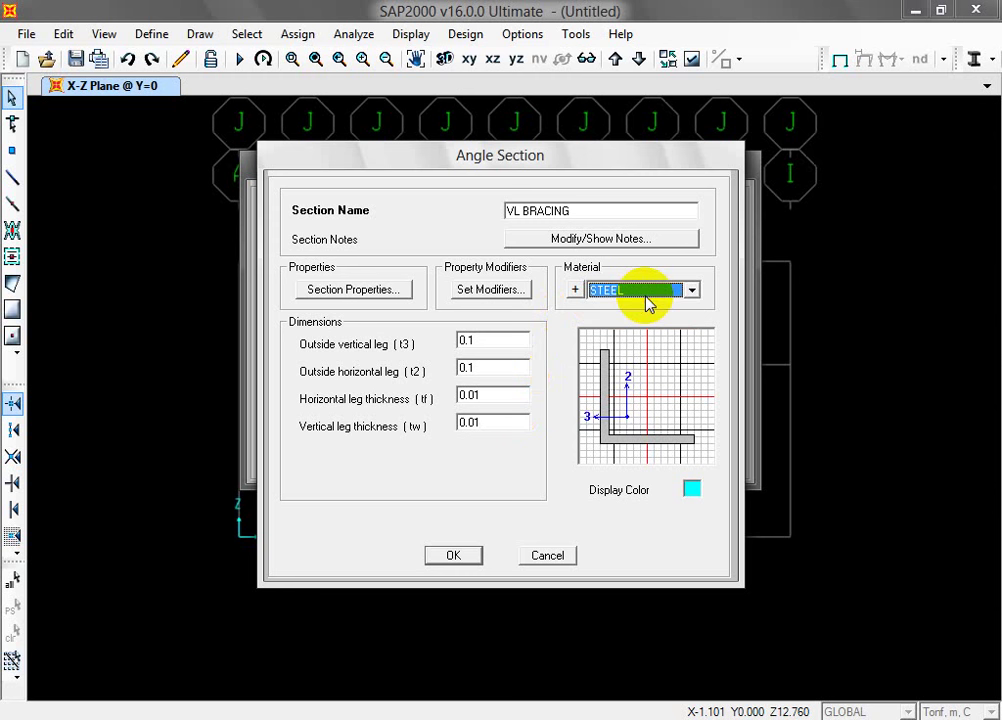
Step: Accept the VL BRACING angle section definition
click(512, 420)
click(518, 395)
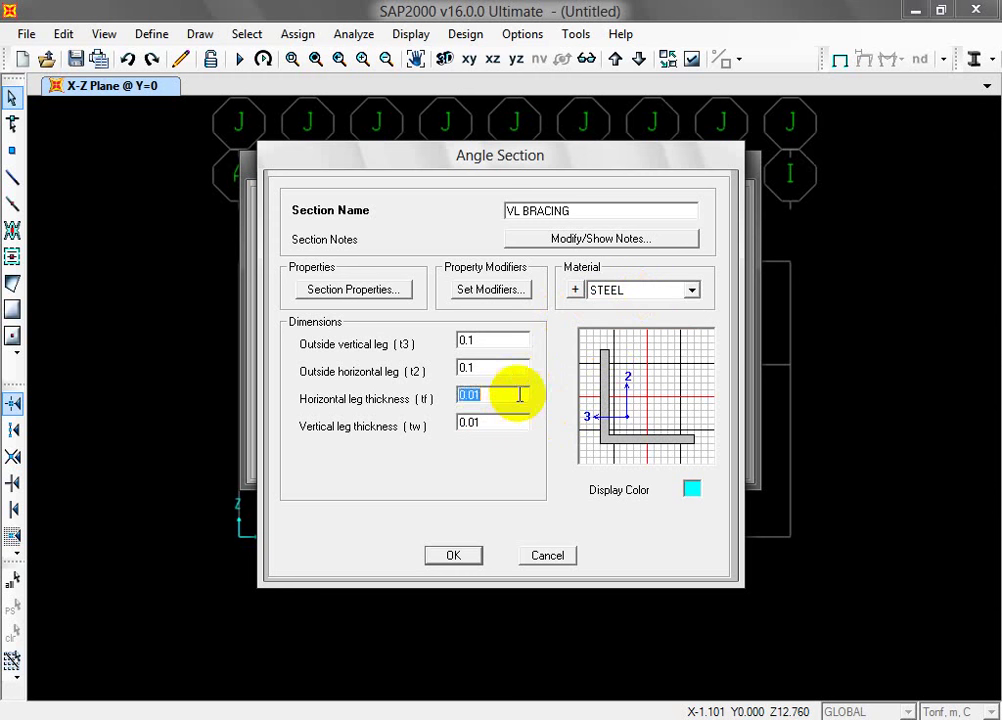
click(509, 367)
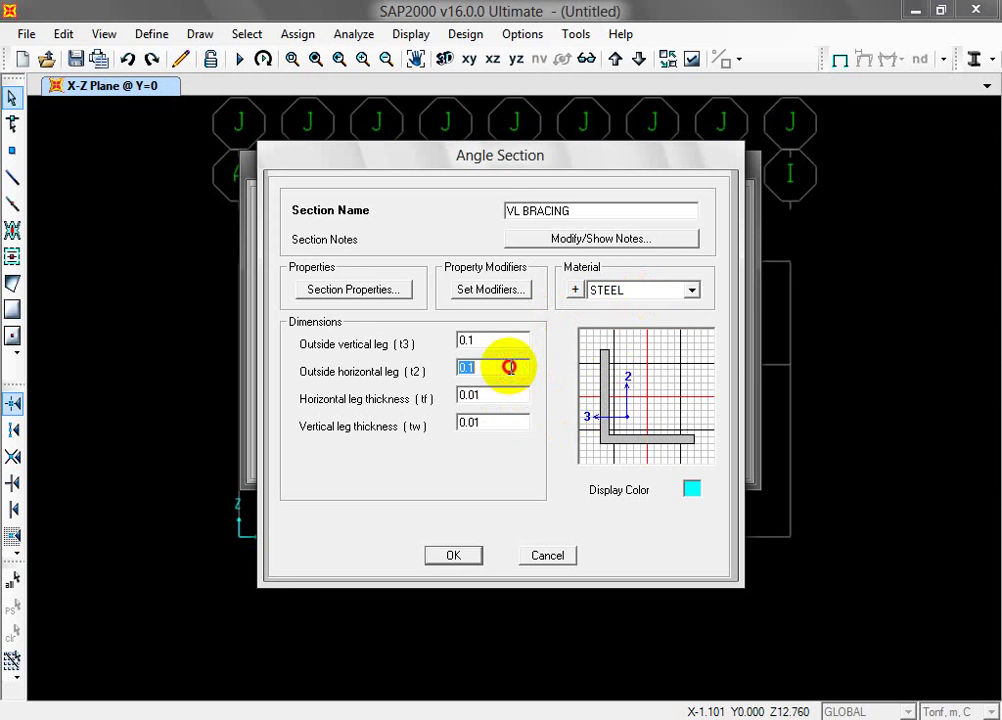
click(454, 556)
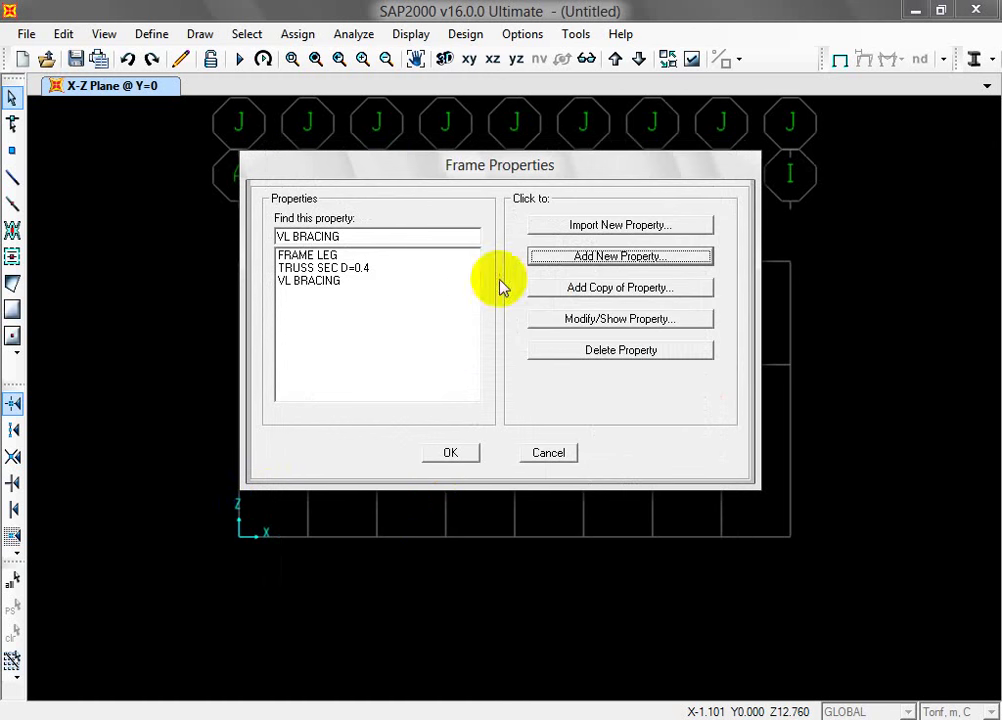
Step: Add another steel angle section named HZ BRACING, checking the horizontal bracing note in PROBLEMS.dwg in AutoCAD on the way
click(620, 258)
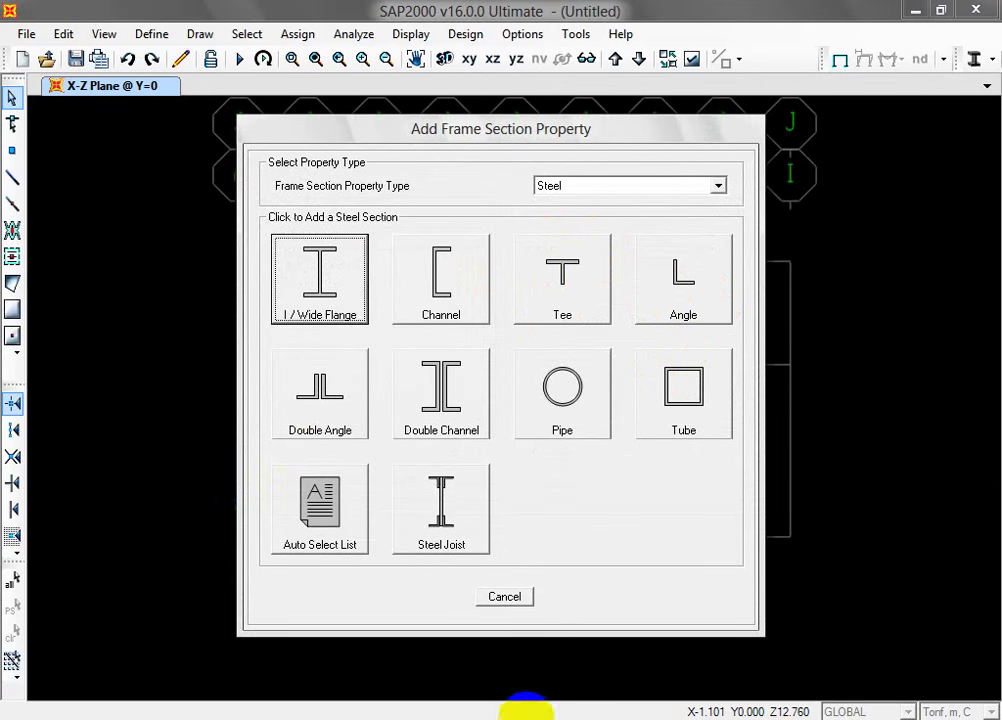
mouse_move(537, 704)
click(443, 660)
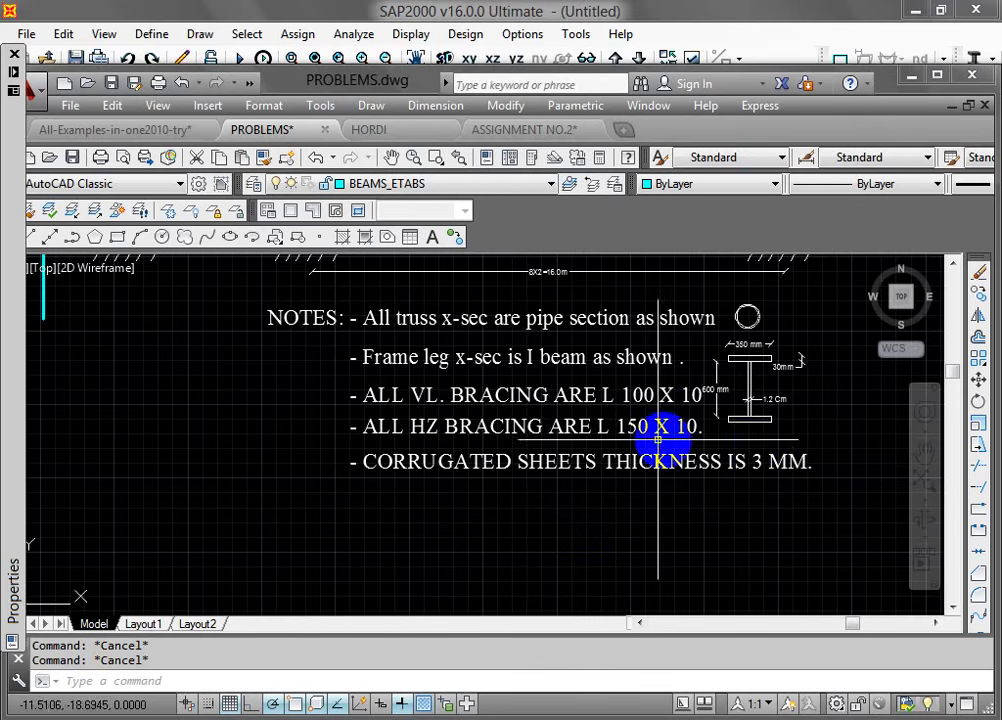
click(903, 80)
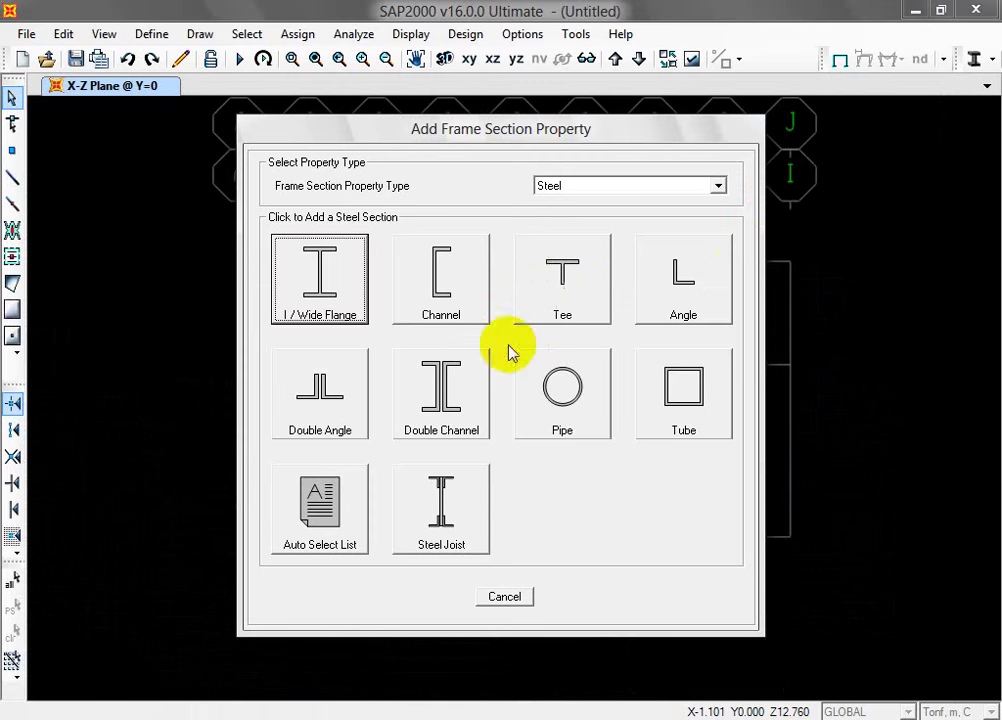
click(678, 273)
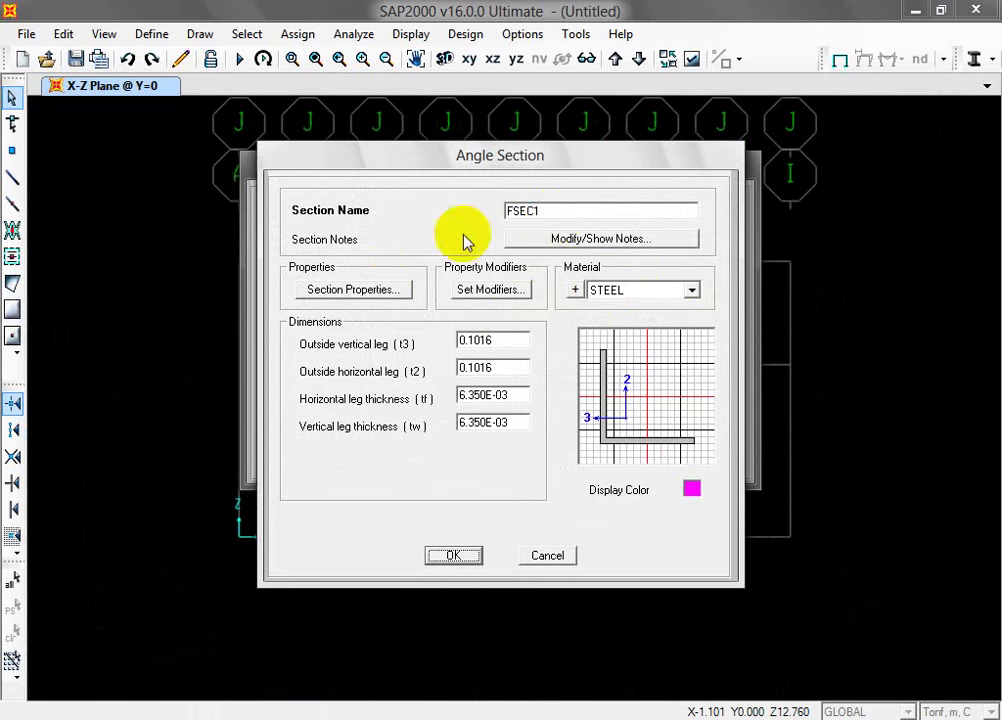
double_click(566, 213)
text(HZ )
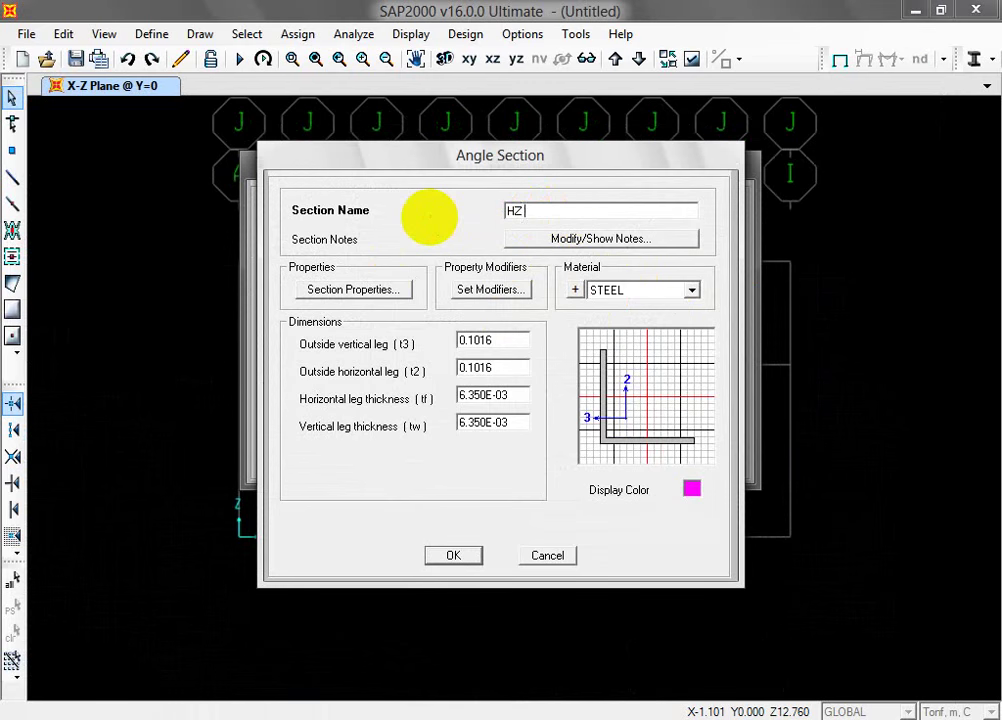
text(BRACING)
Step: Set the outside vertical and outside horizontal legs of the HZ BRACING angle to 0.1 m
double_click(510, 342)
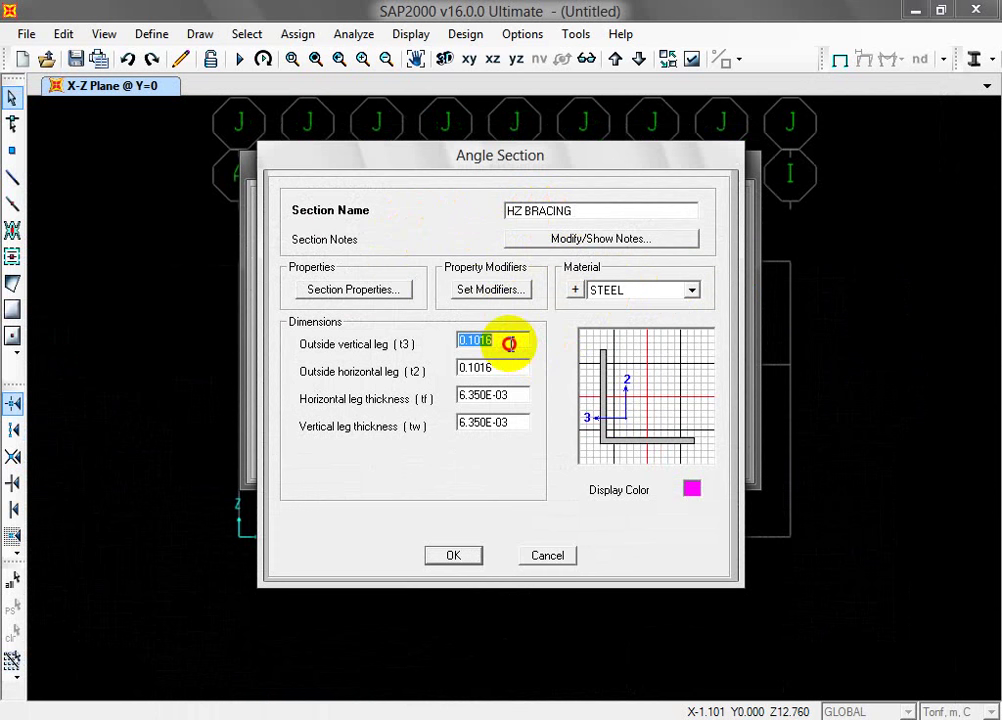
text(0.1)
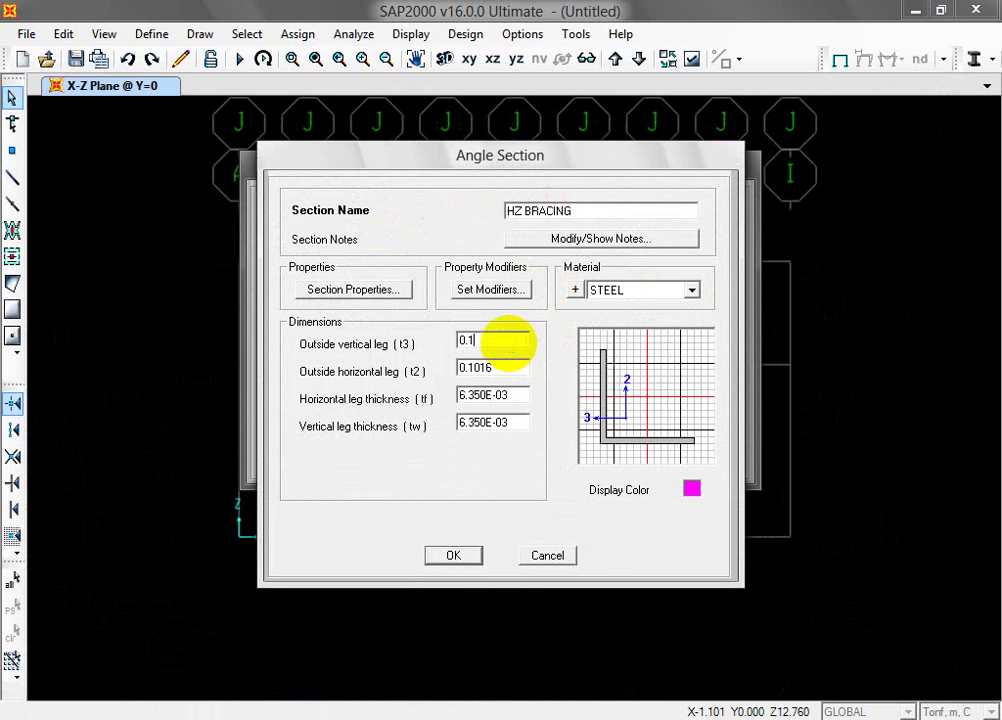
double_click(509, 366)
text(0.1)
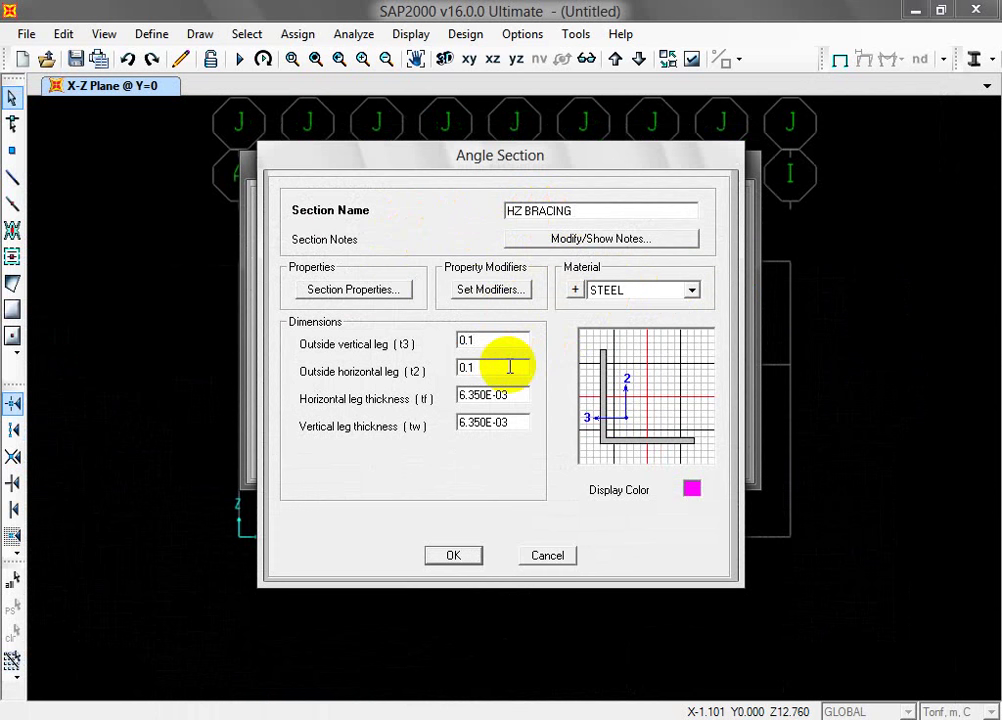
Step: Set both leg thicknesses of the HZ BRACING angle to 0.01 m and accept the frame section definitions
double_click(508, 394)
text(0.01)
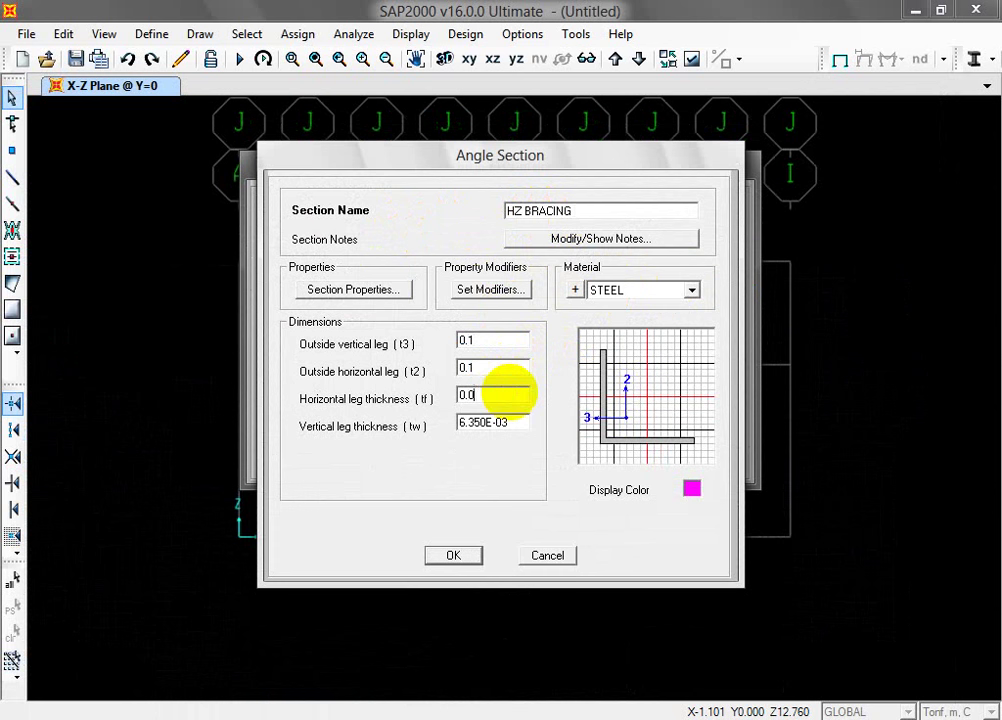
double_click(506, 418)
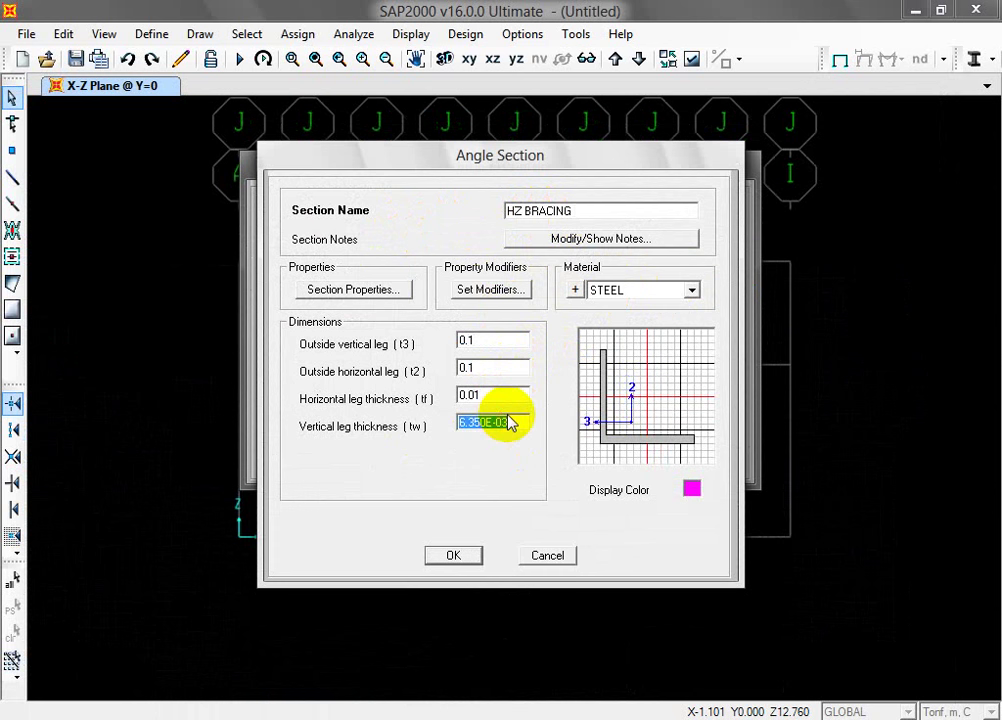
text(0.1)
key(BackSpace)
text(01)
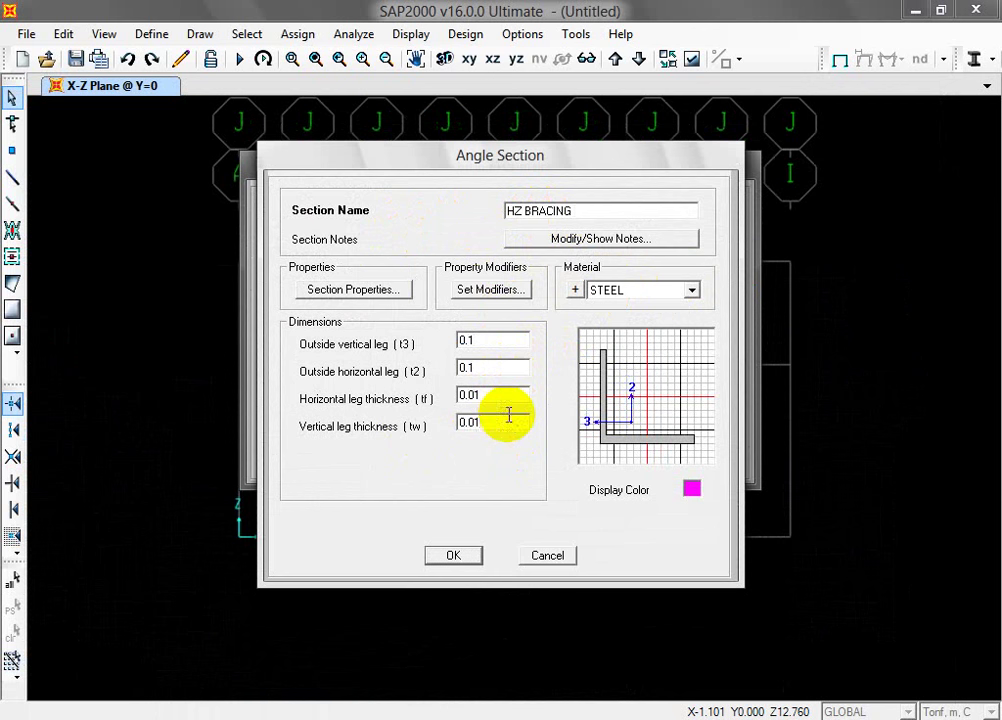
click(453, 556)
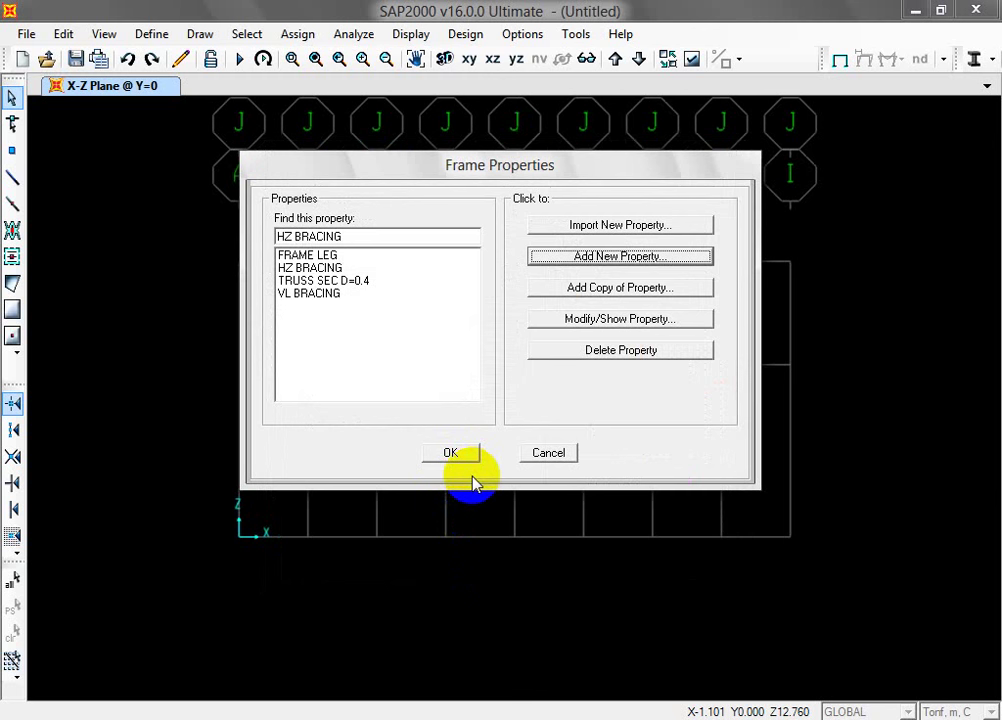
click(458, 456)
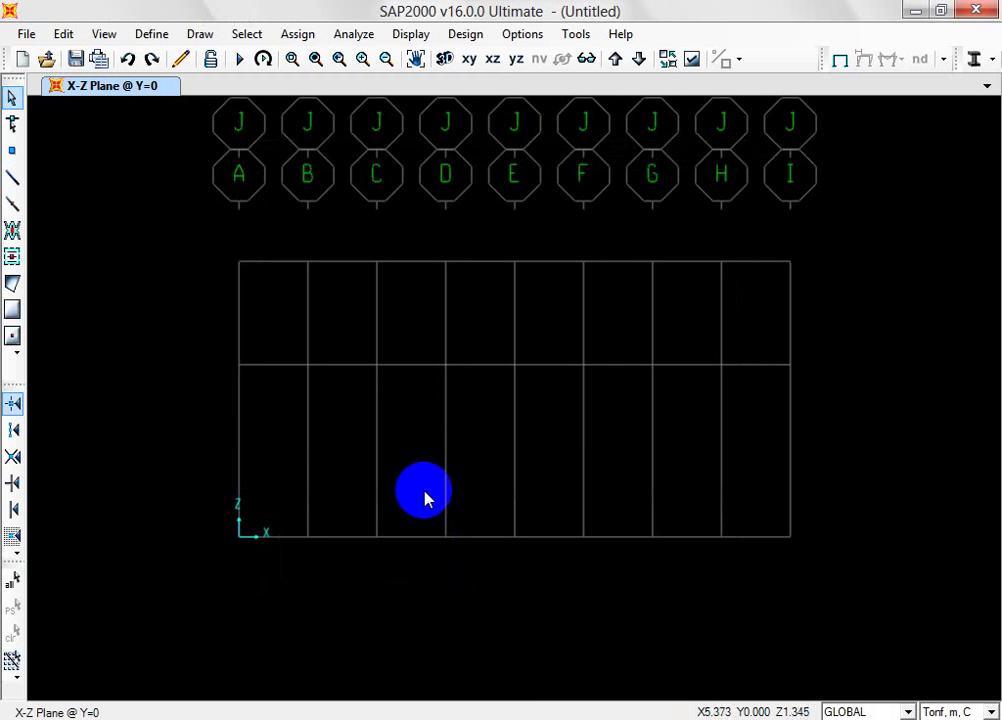
Step: Open the area section definitions and choose Shell as the section type to add
click(151, 34)
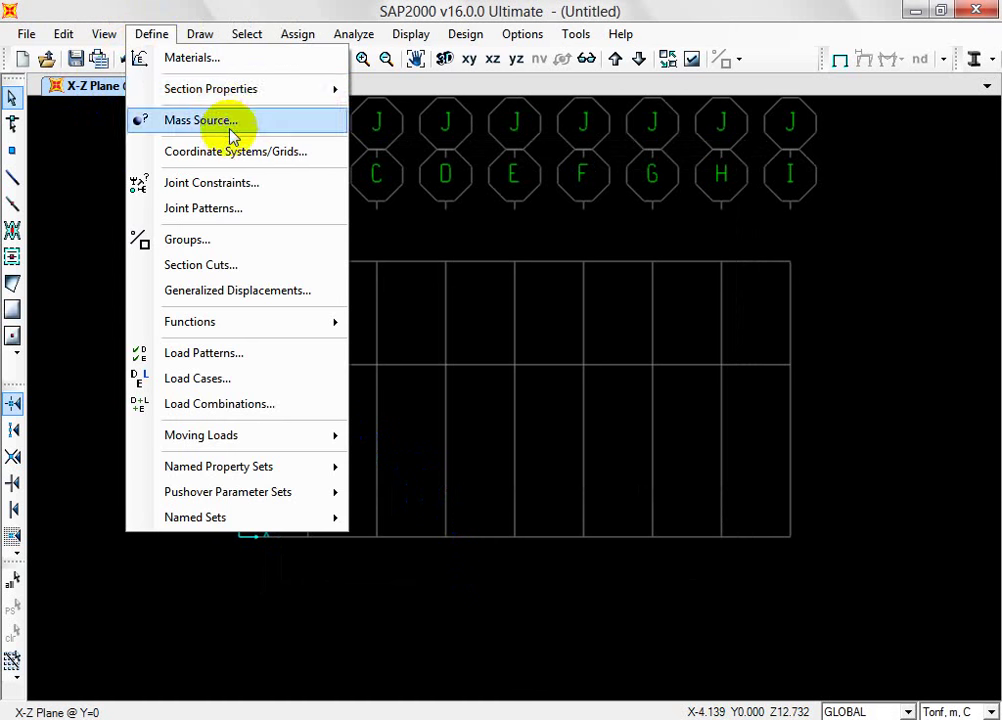
mouse_move(258, 102)
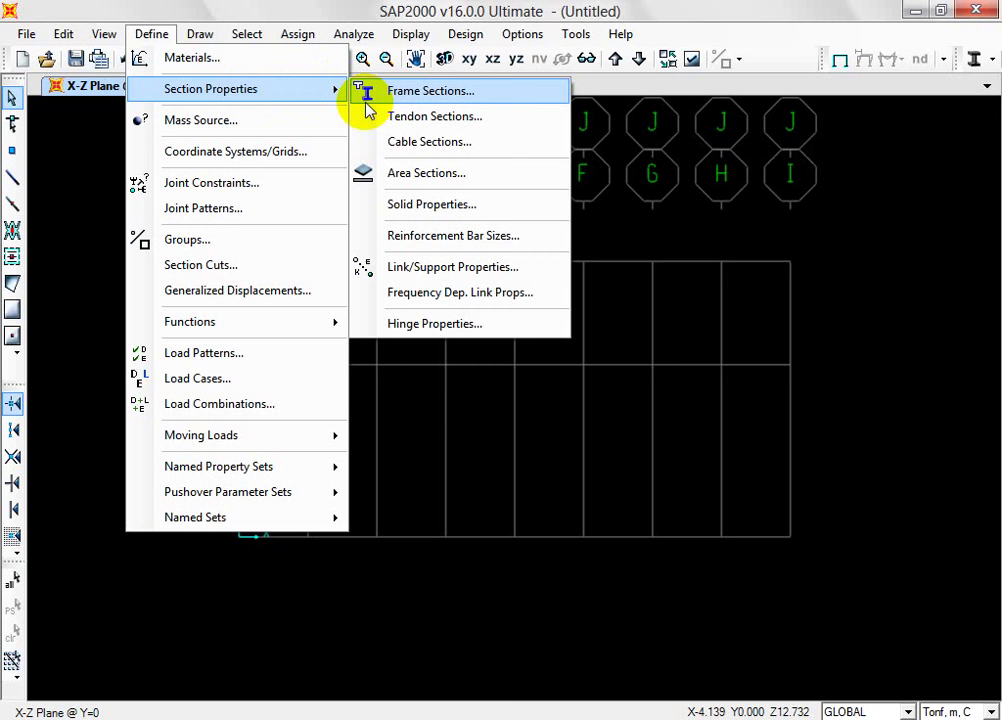
click(414, 178)
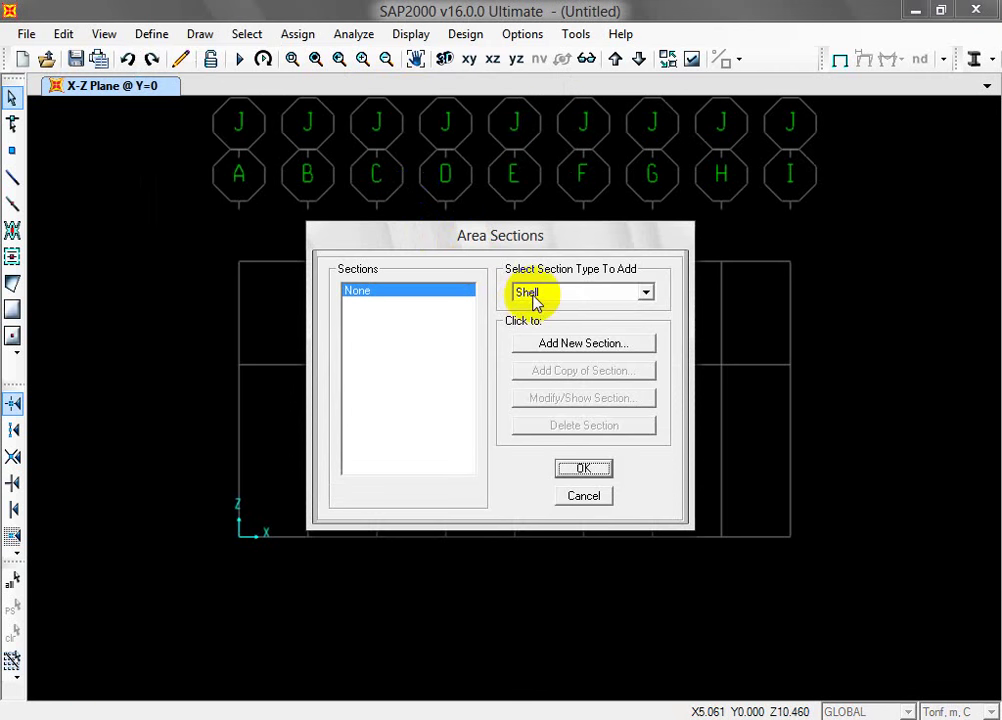
click(563, 302)
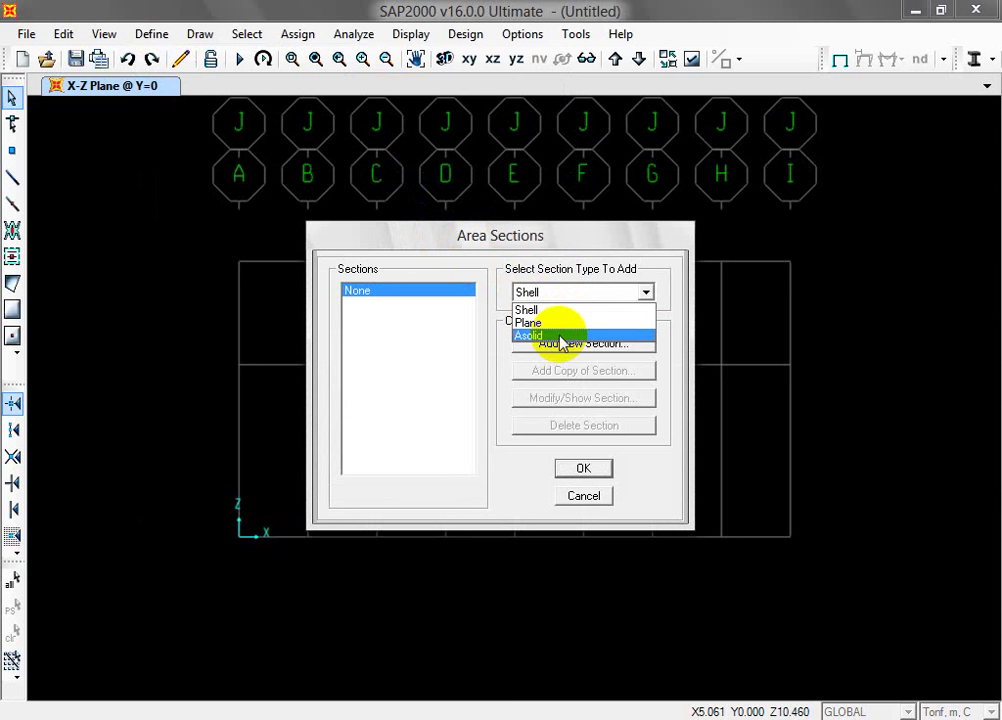
click(560, 310)
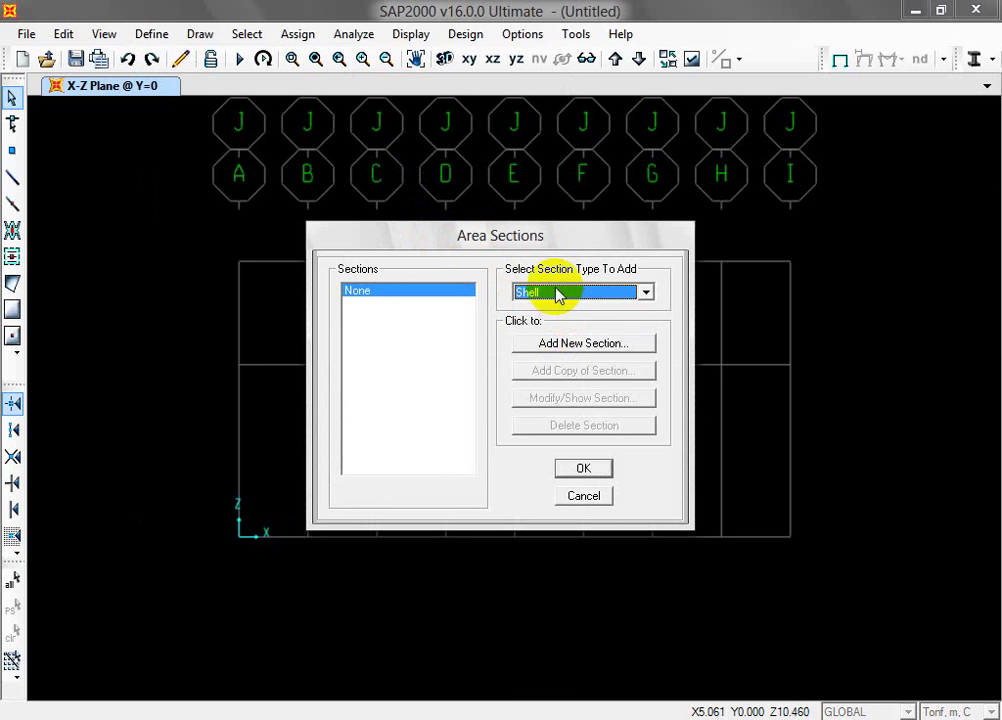
Step: Add a new shell area section and name it CORR.SH.3MM
click(562, 348)
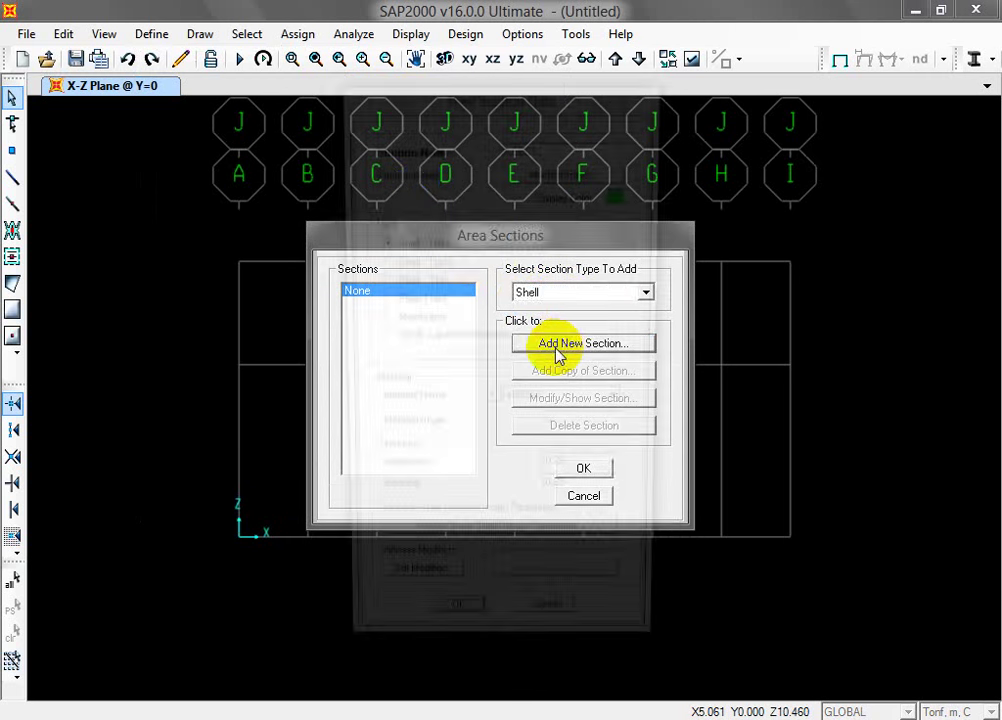
double_click(559, 147)
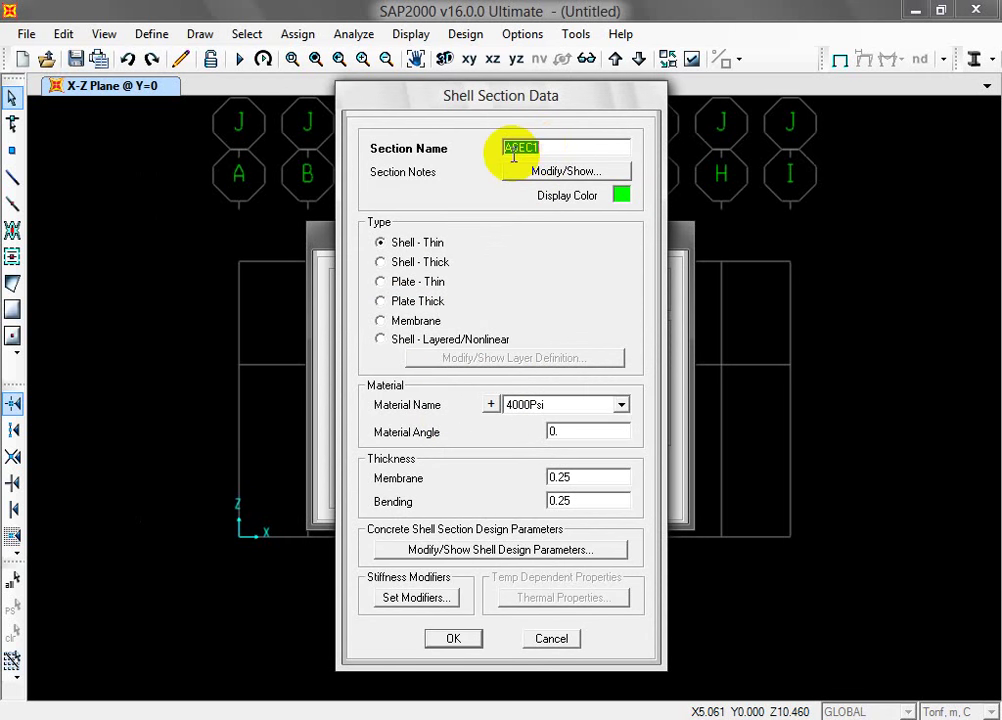
click(512, 149)
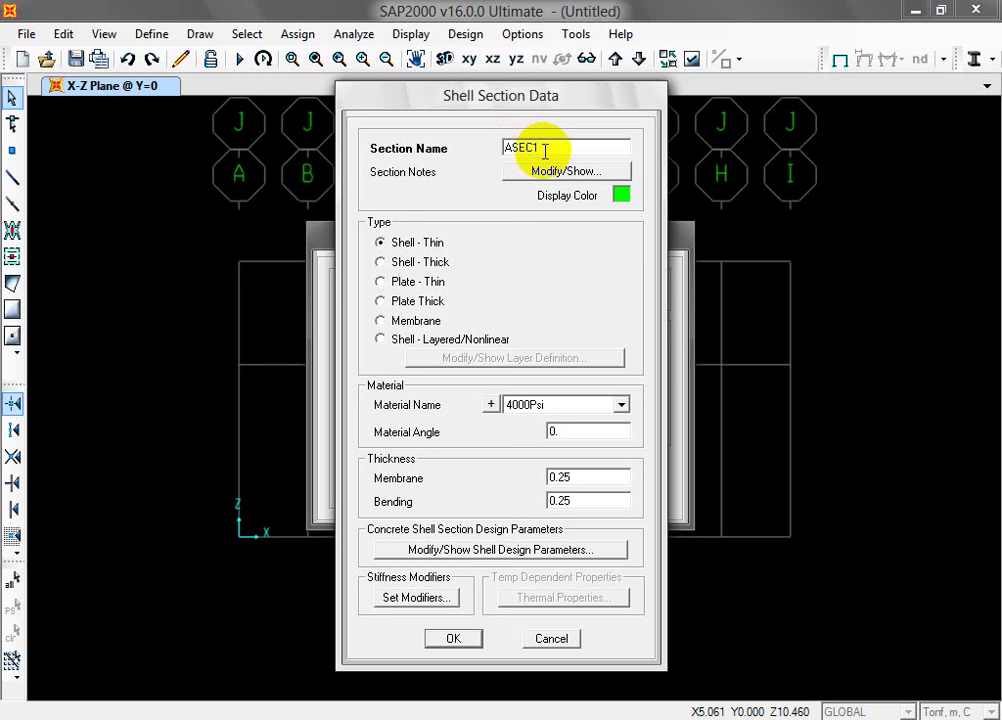
drag(545, 150, 484, 135)
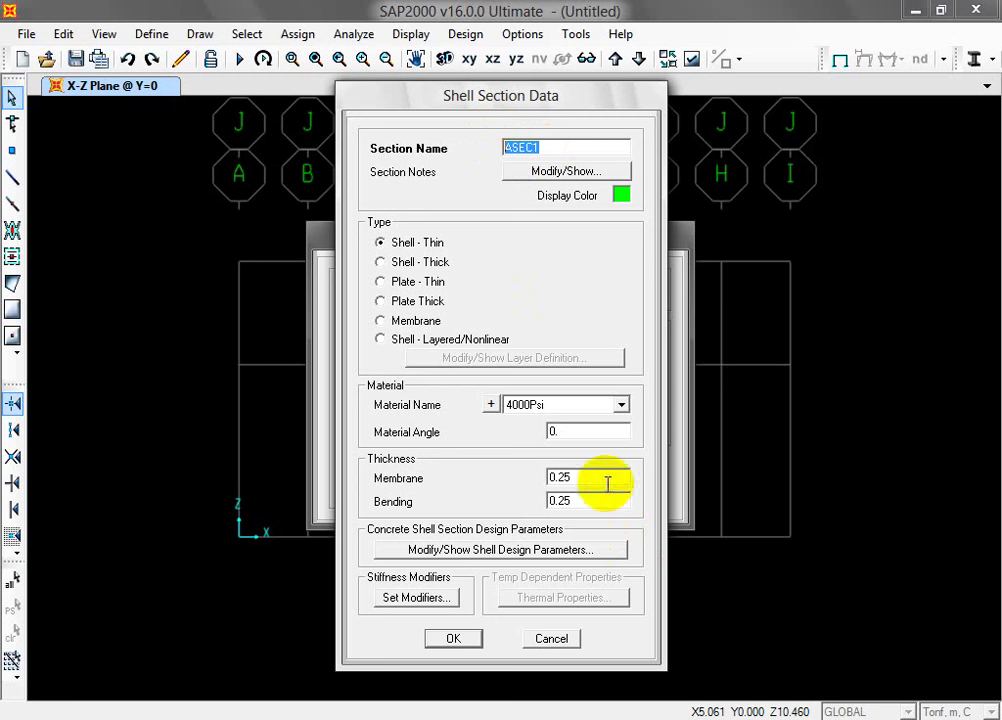
click(568, 147)
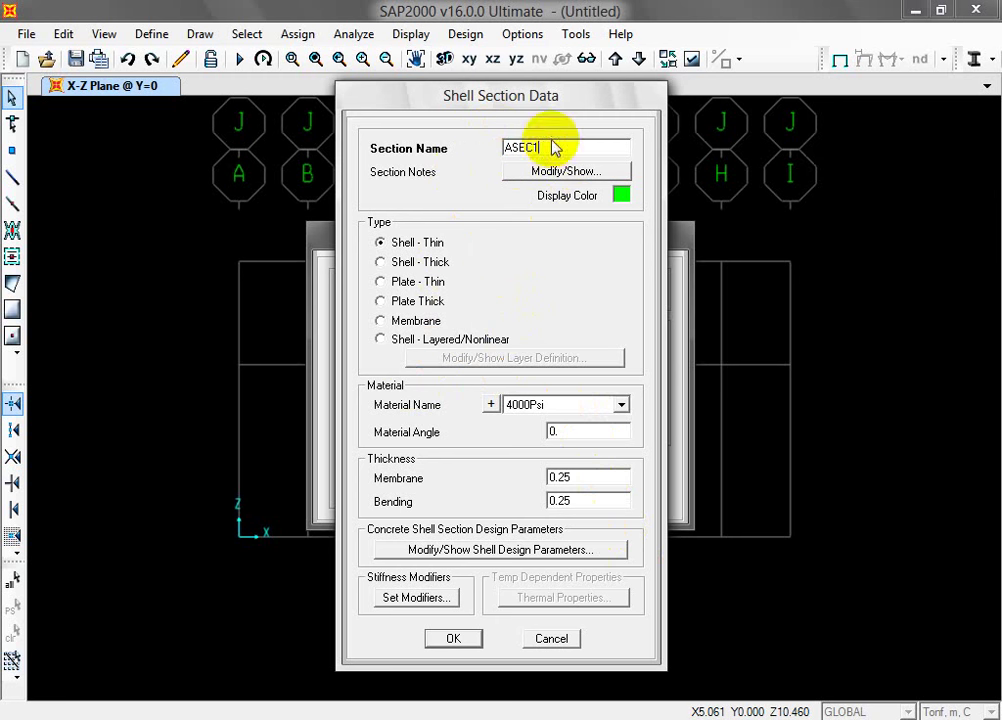
double_click(507, 147)
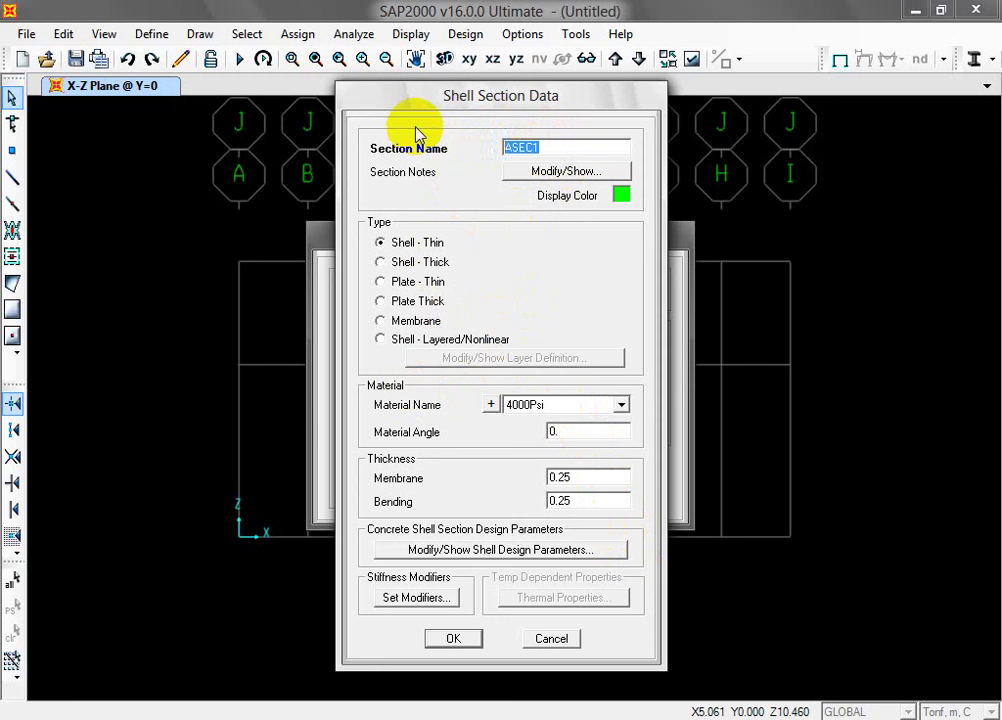
text(CORR.SH.3NM)
key(BackSpace)
key(BackSpace)
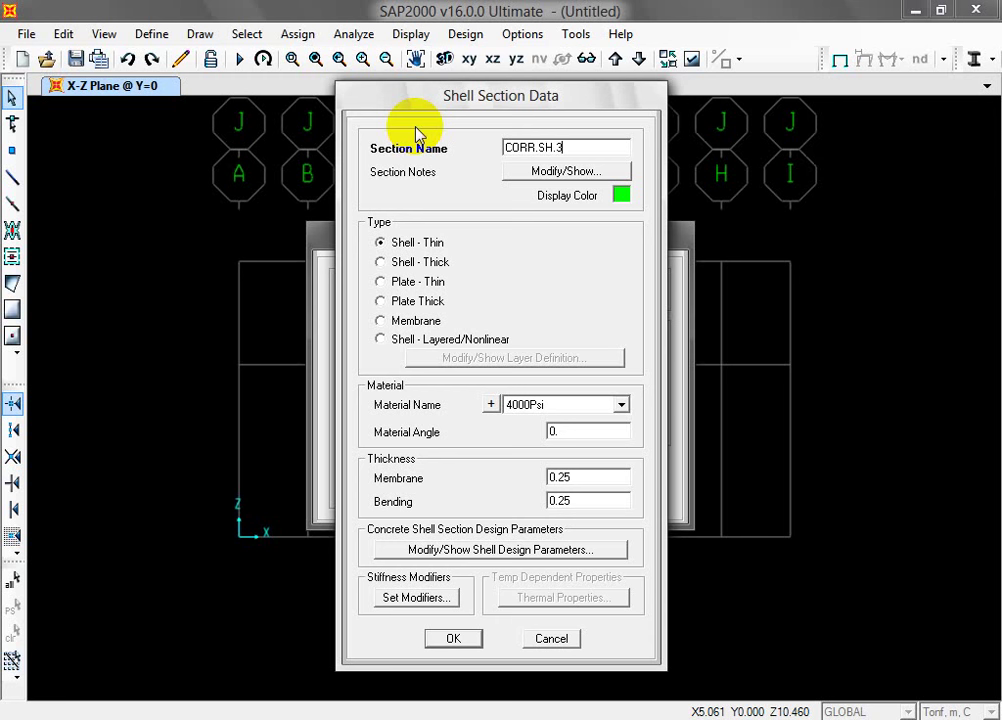
text(MM)
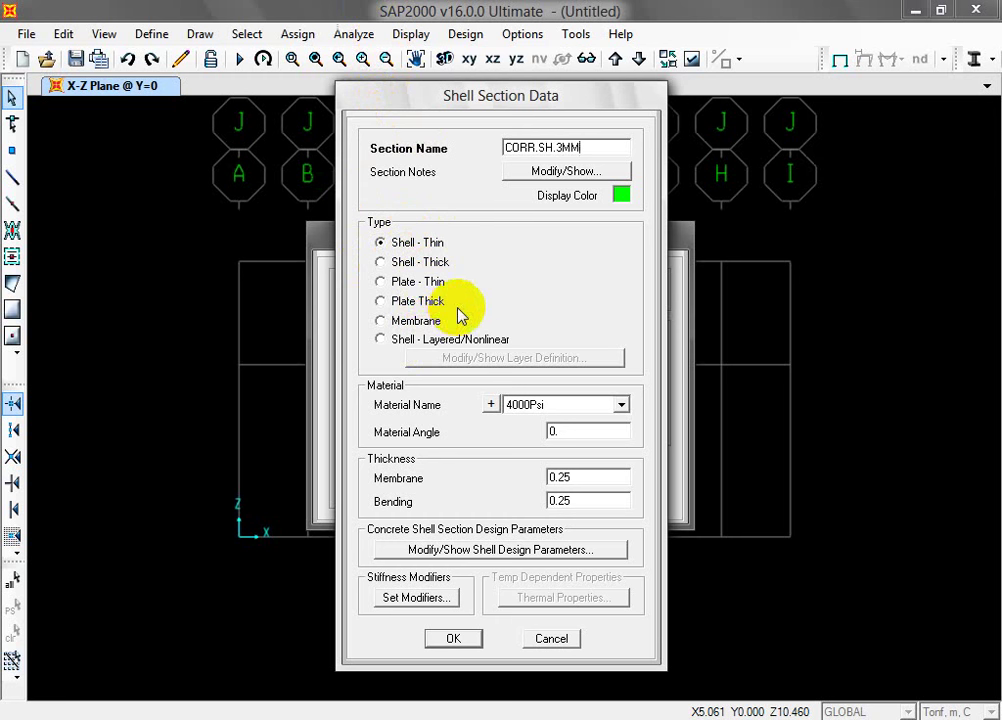
Step: Set the CORR.SH.3MM section to the Shell - Thin type with STEEL as its material
click(421, 246)
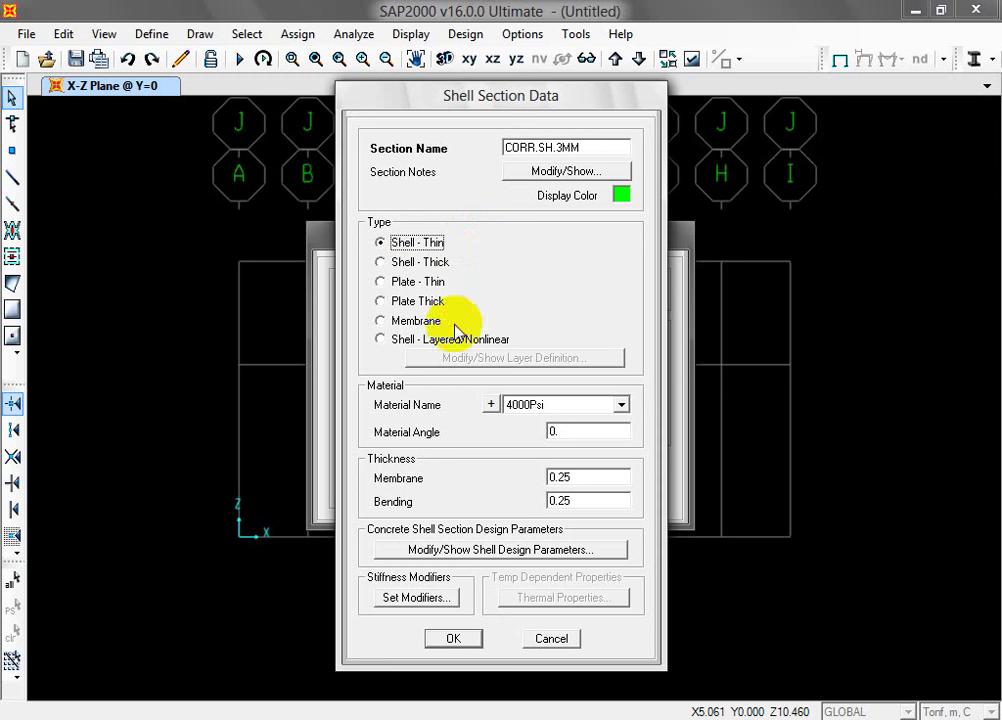
click(545, 406)
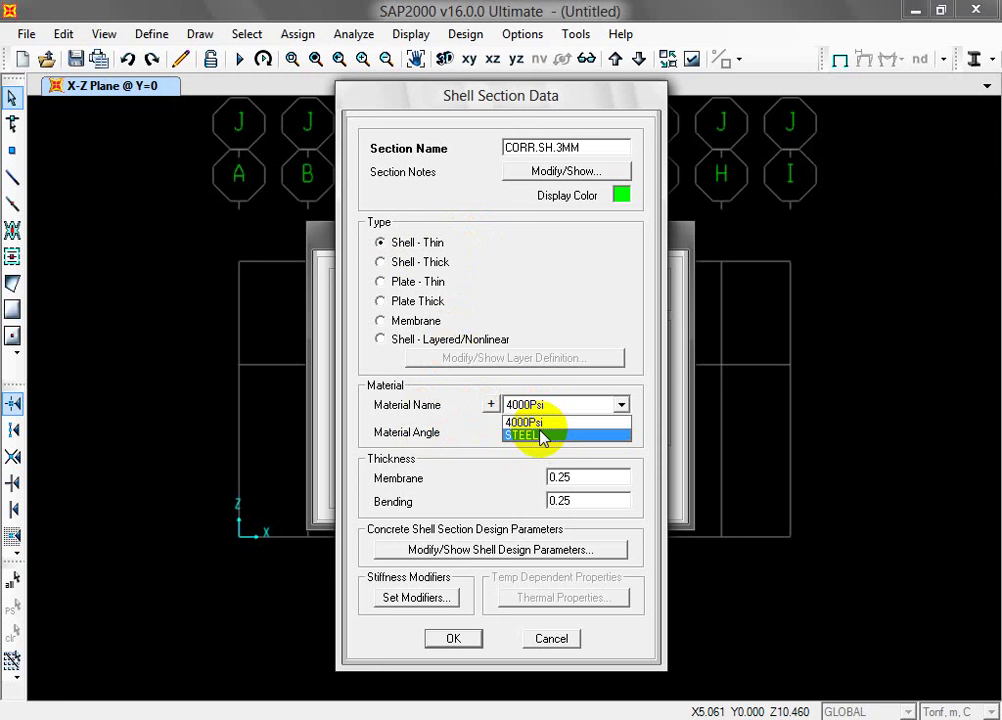
click(540, 435)
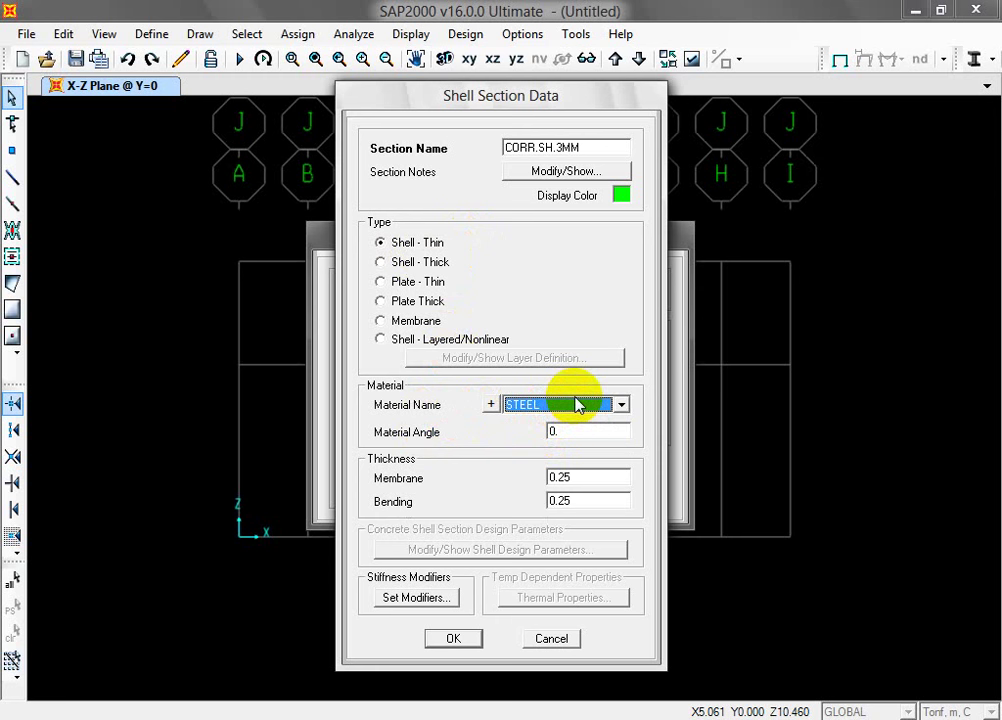
click(577, 404)
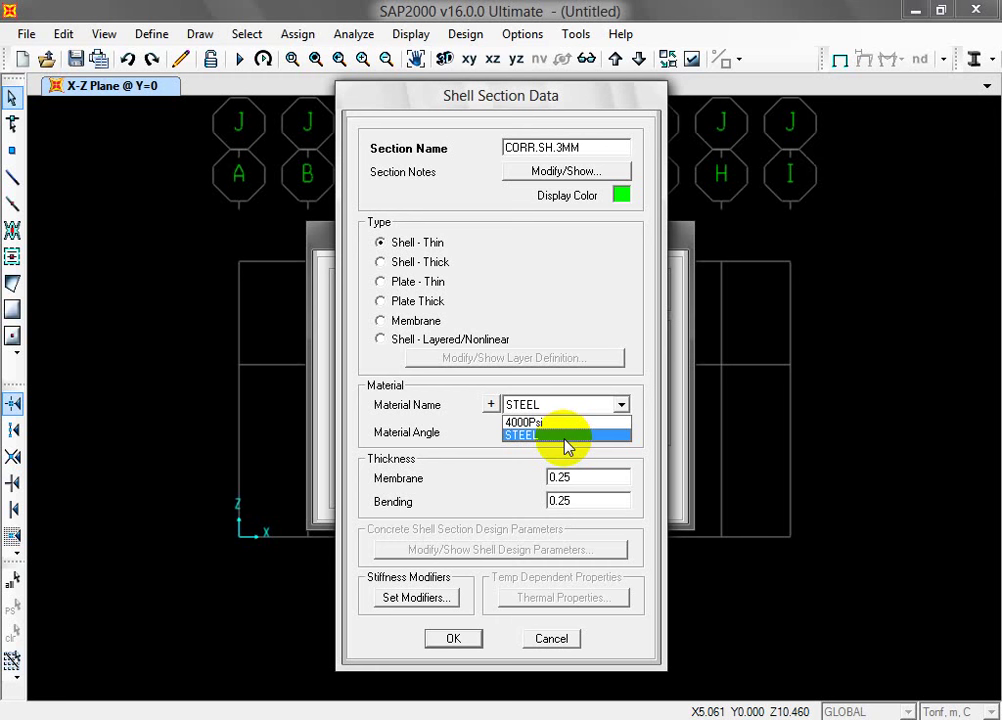
click(566, 436)
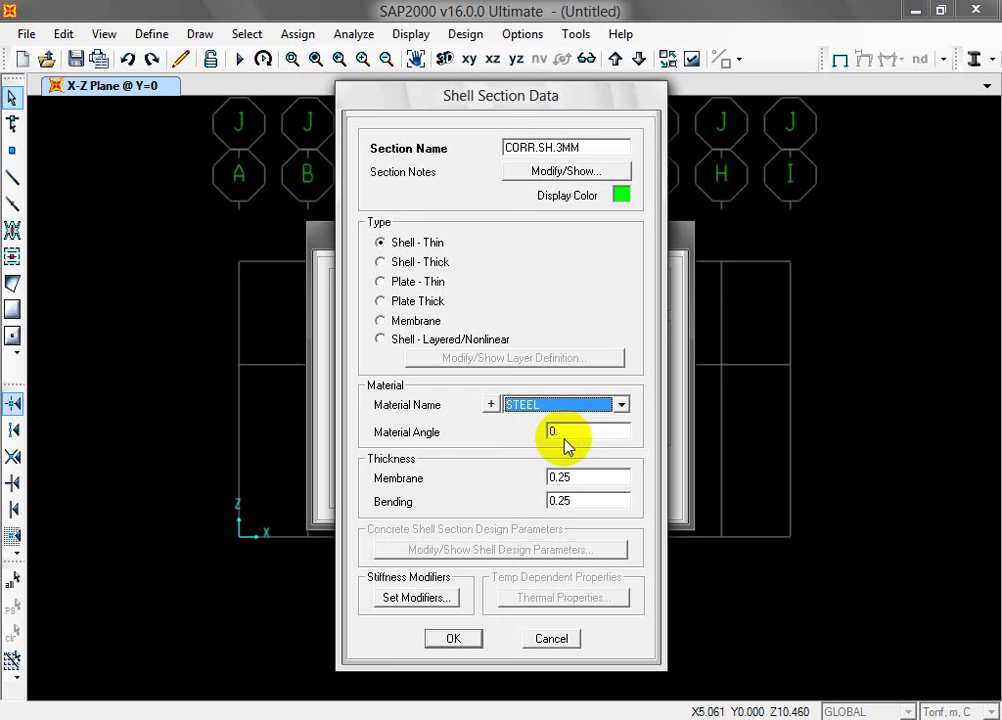
double_click(590, 477)
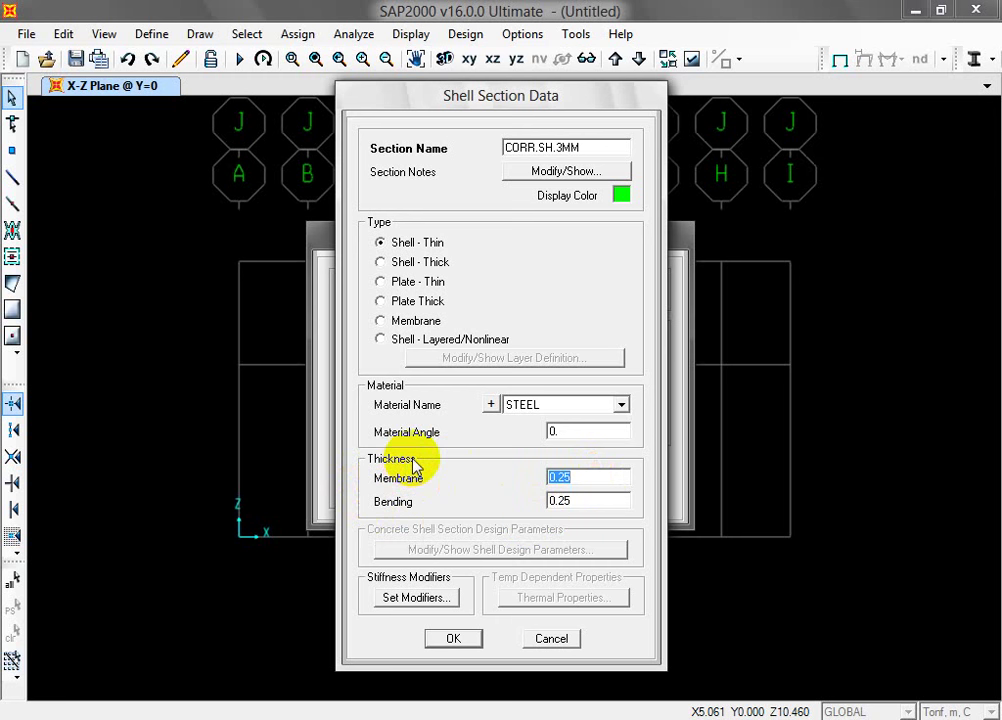
key(Tab)
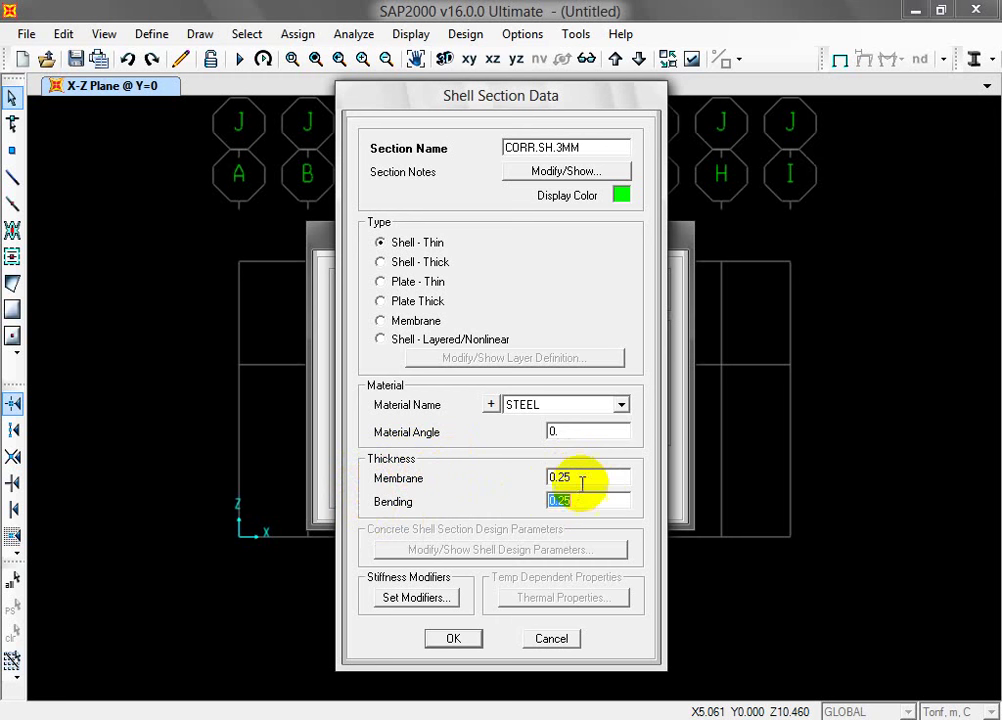
key(shift+Tab)
key(Tab)
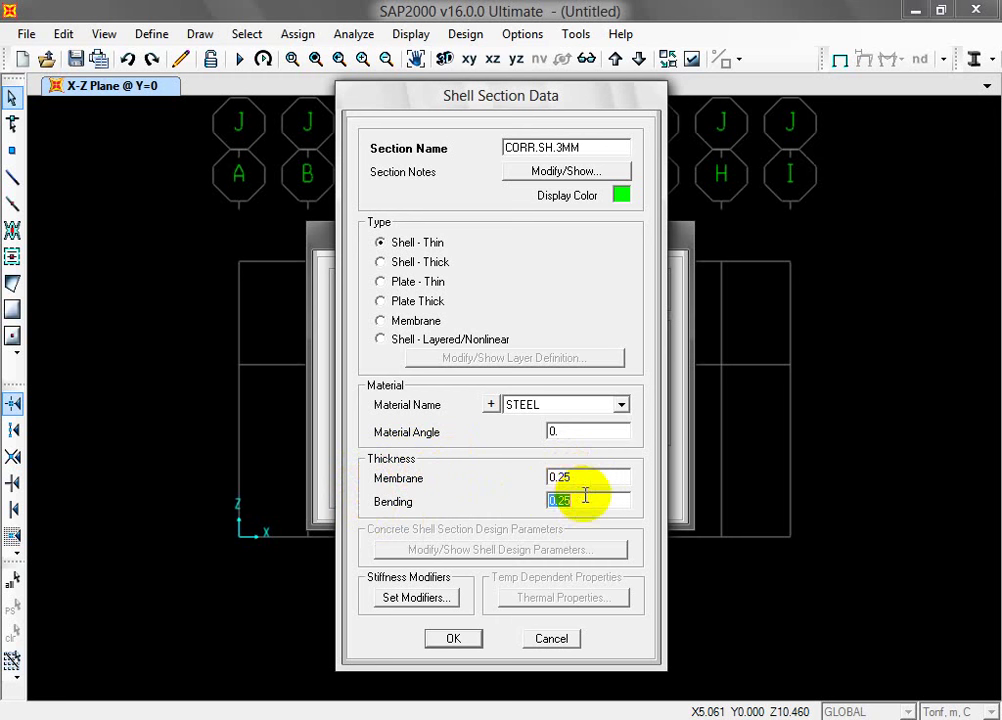
key(shift+Tab)
key(Tab)
key(shift+Tab)
key(Tab)
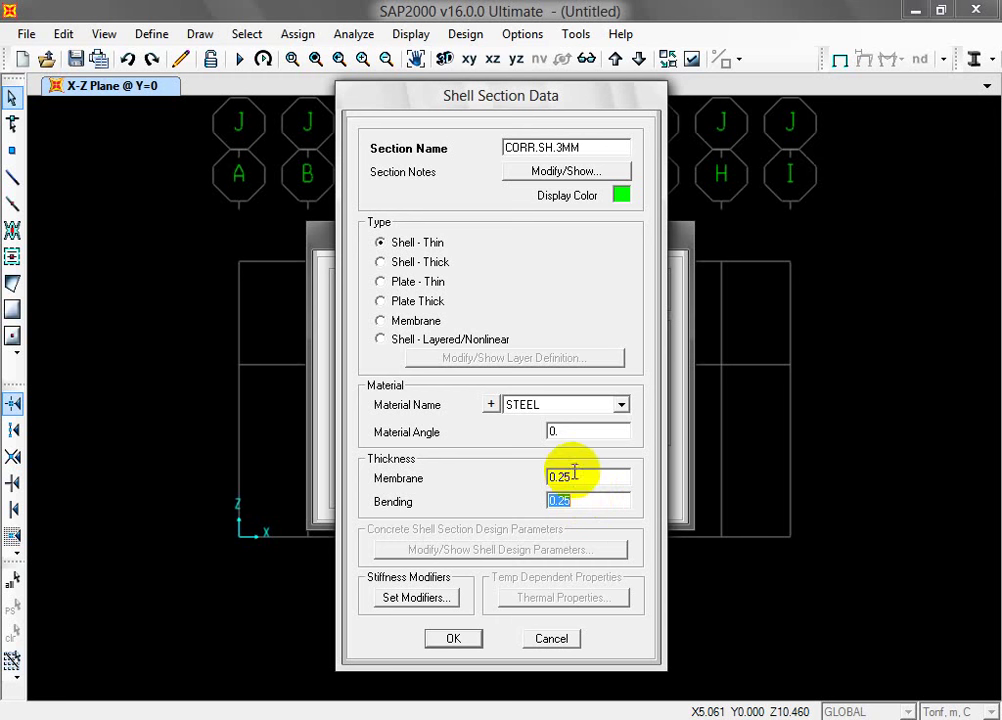
key(shift+Tab)
key(Tab)
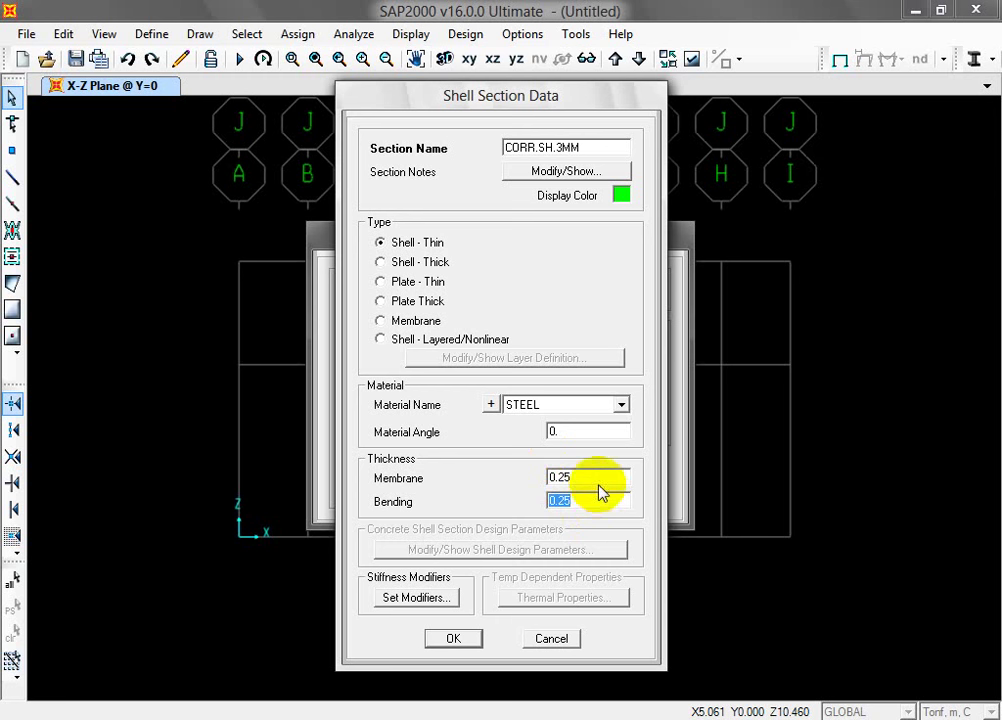
key(shift+Tab)
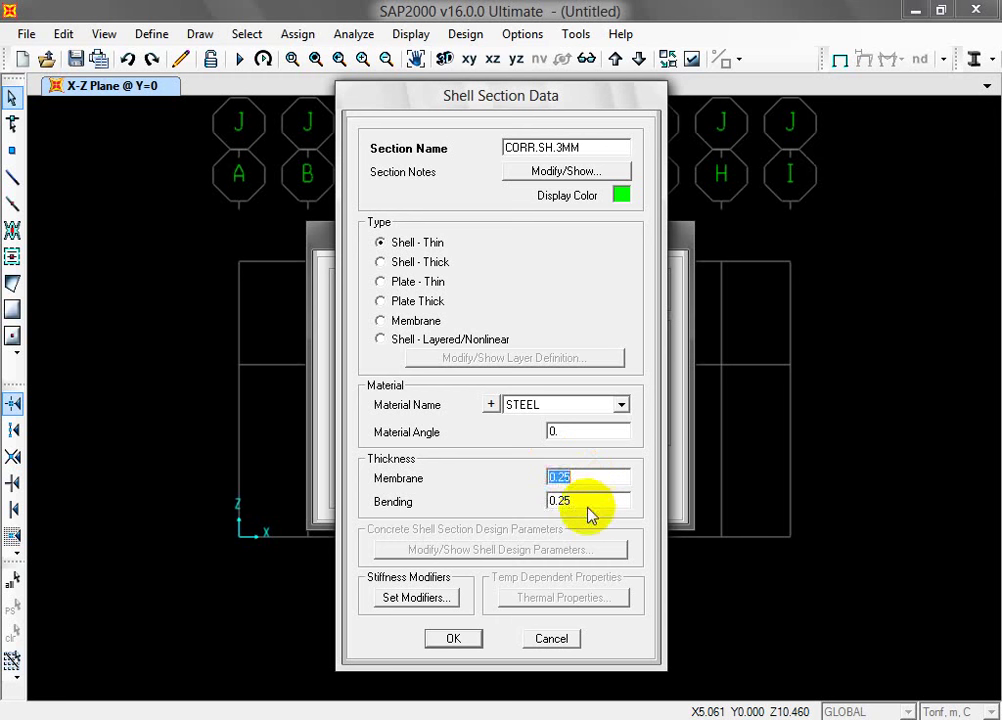
key(Tab)
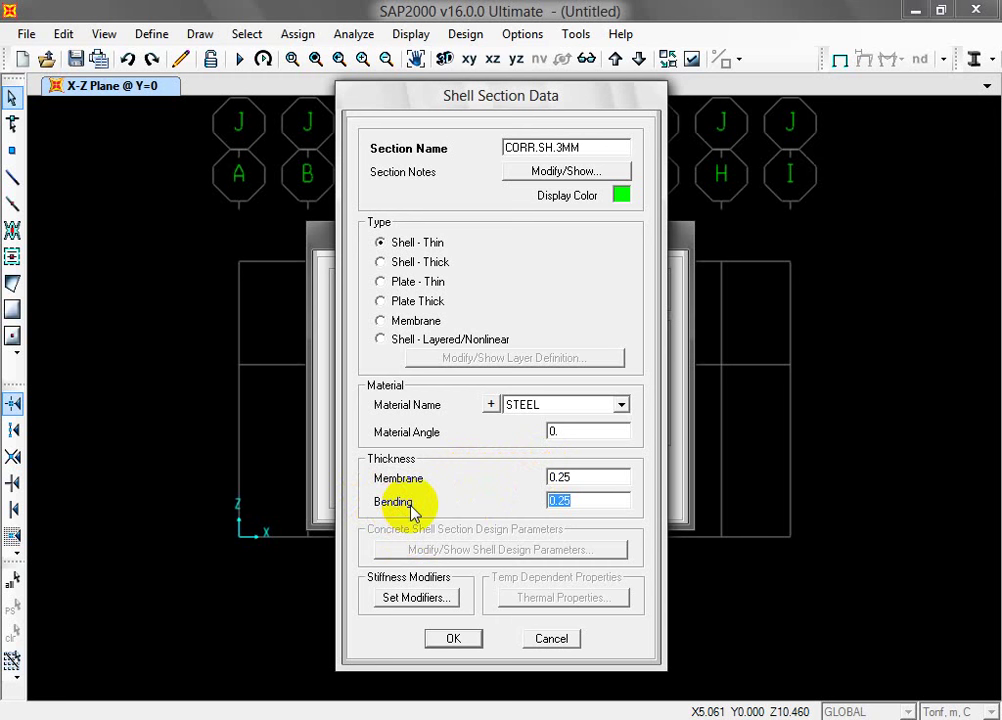
double_click(601, 476)
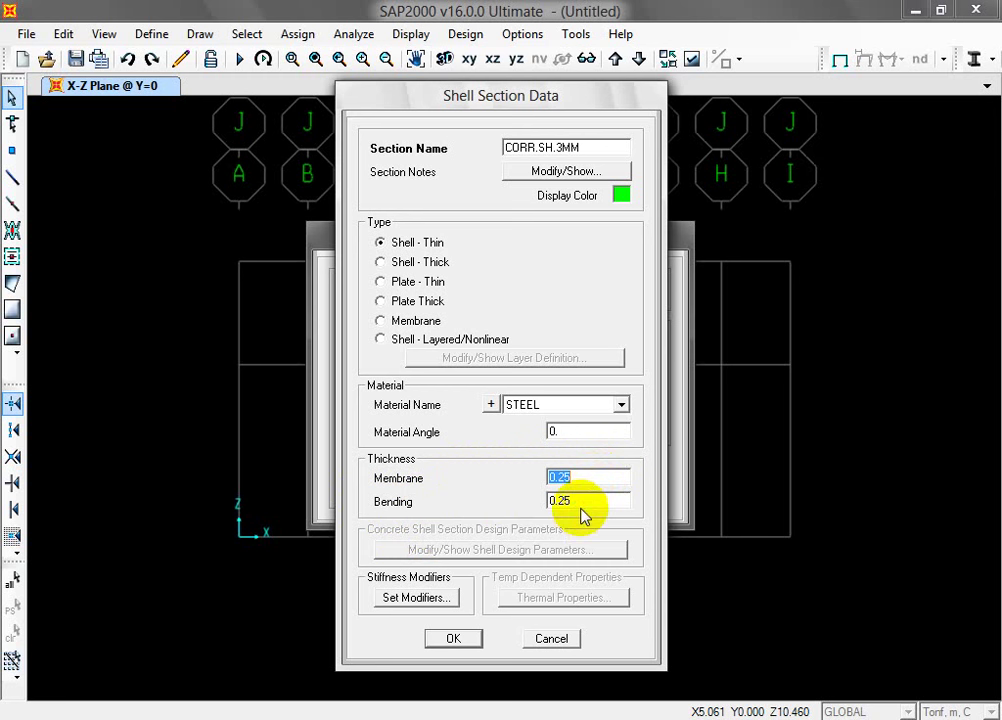
double_click(582, 502)
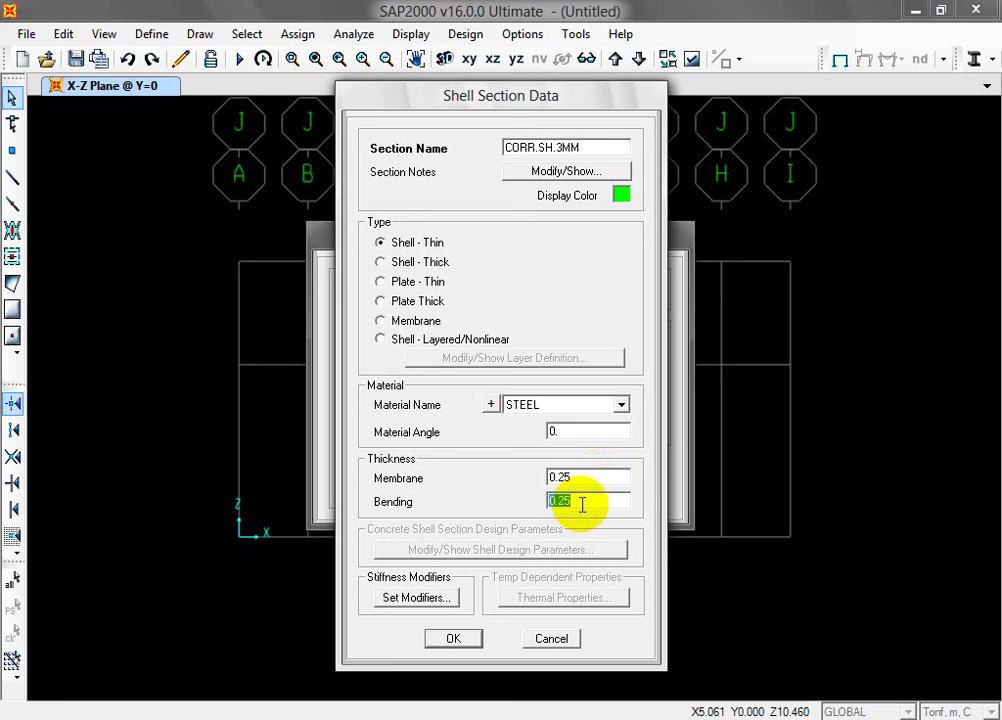
Step: Set both the membrane and bending thicknesses of the CORR.SH.3MM section to 0.18 m
double_click(587, 476)
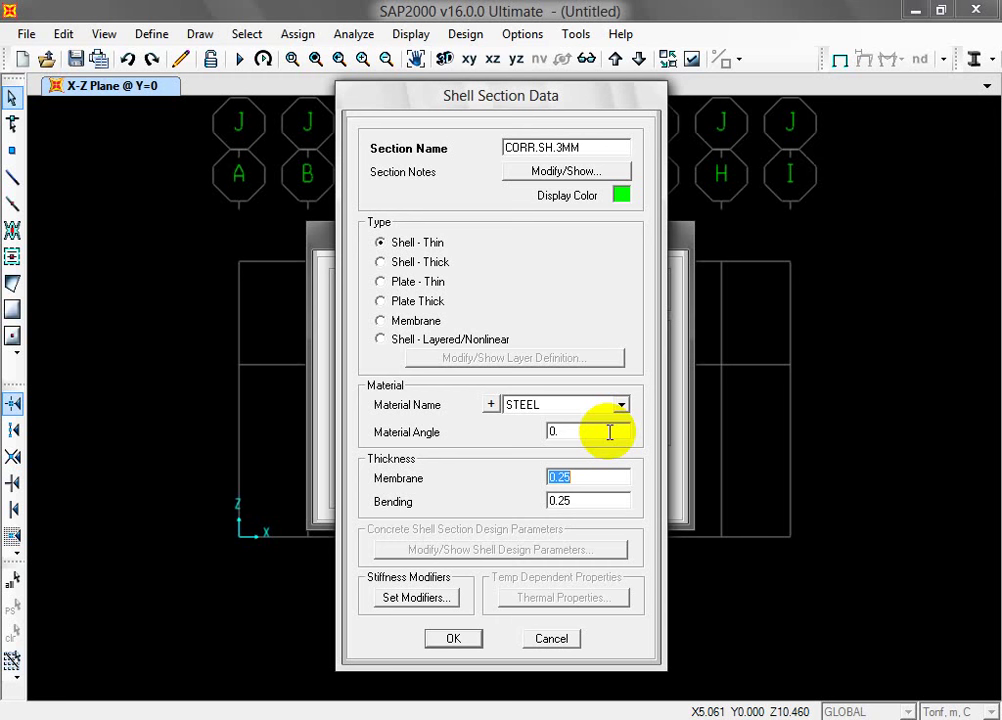
text(0.18)
double_click(608, 501)
text(0.18)
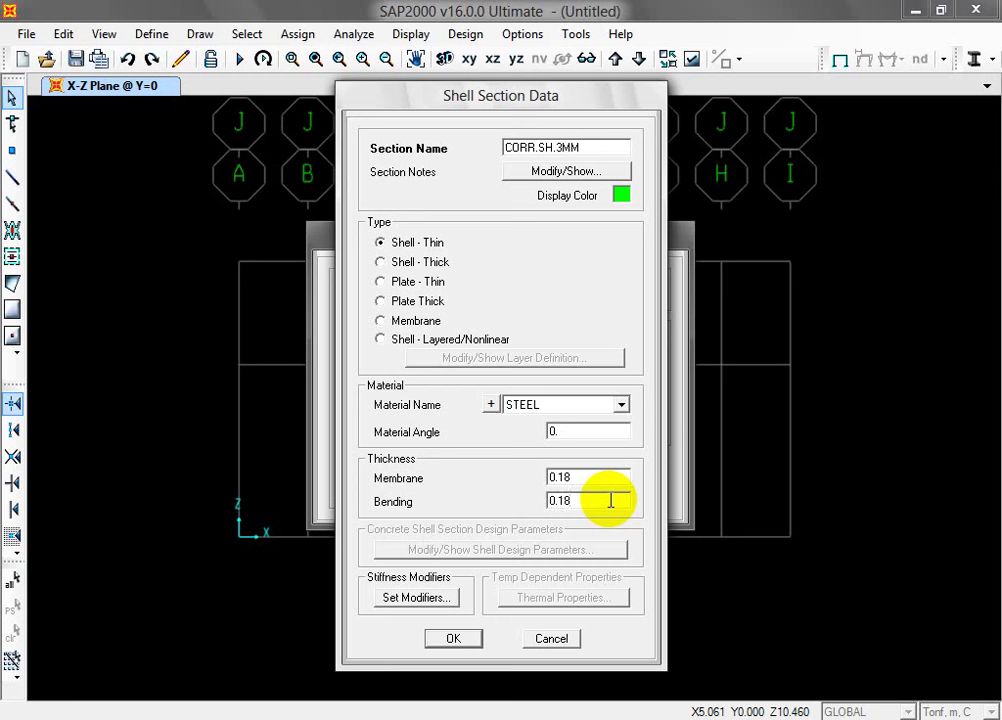
click(609, 500)
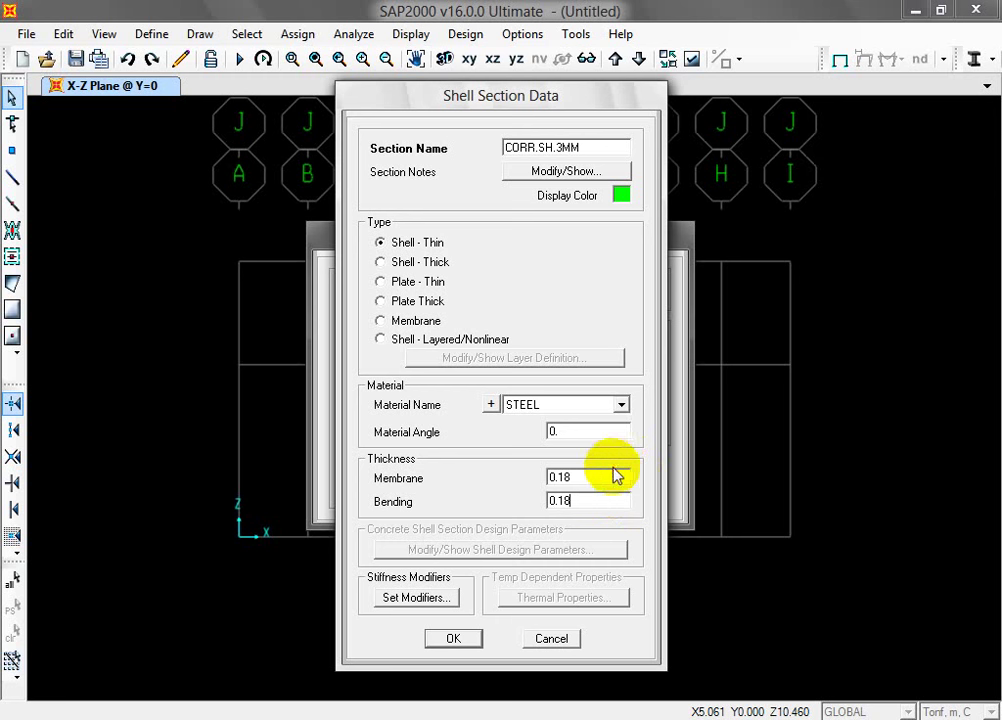
Step: Set the CORR.SH.3MM membrane thickness to 0.003 m and bending thickness to 0.0000001 m, and accept the shell section data
double_click(615, 477)
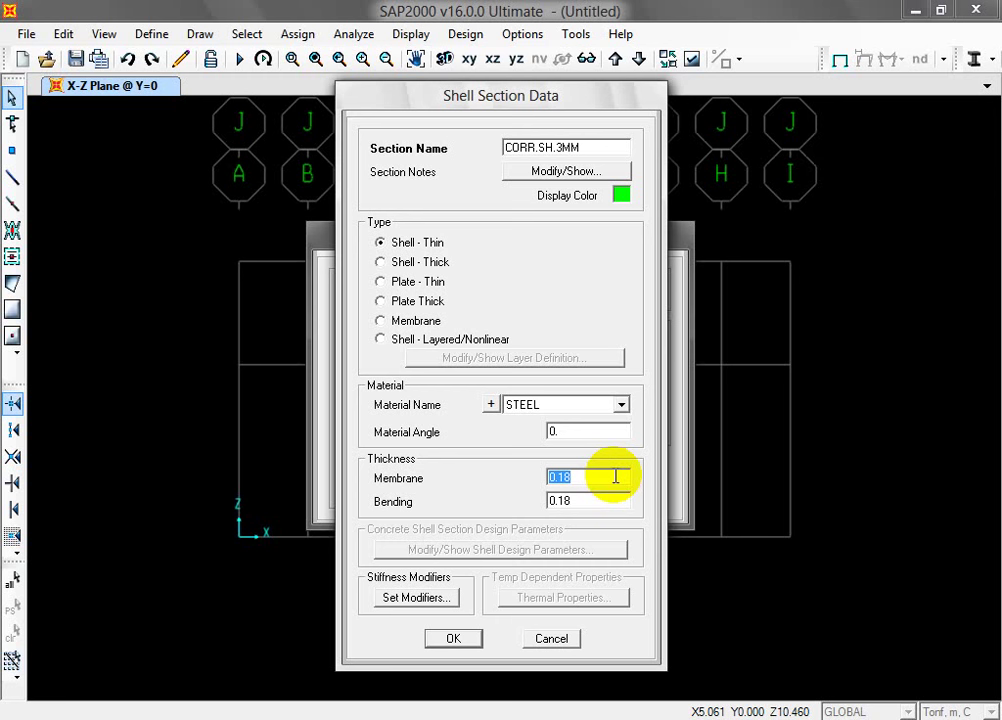
text(0.003)
click(573, 495)
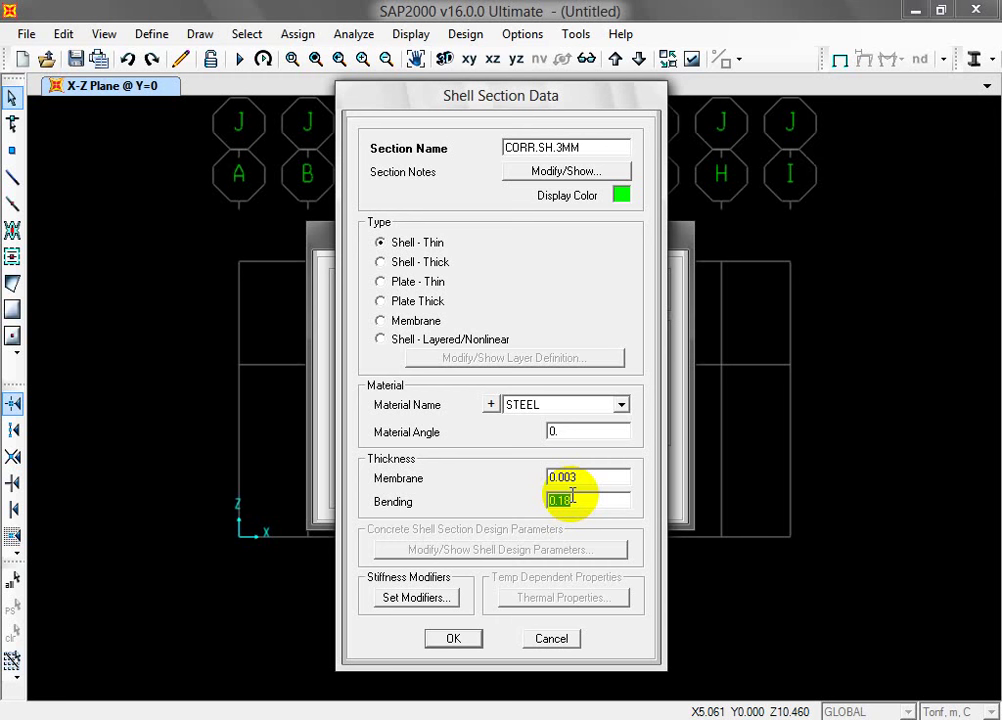
text(0.0000001)
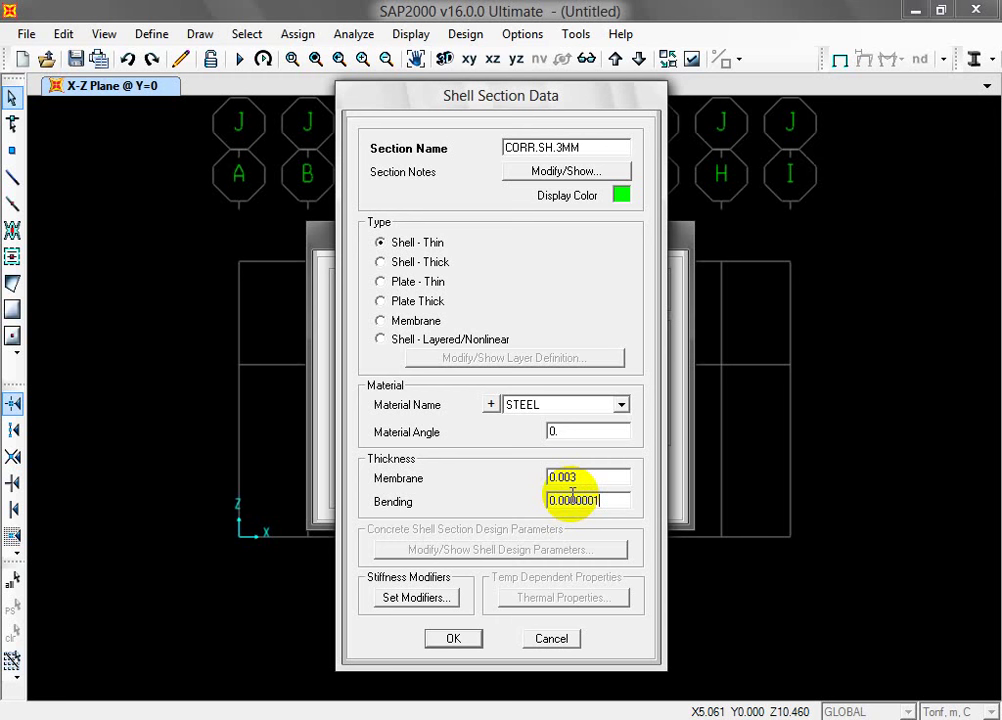
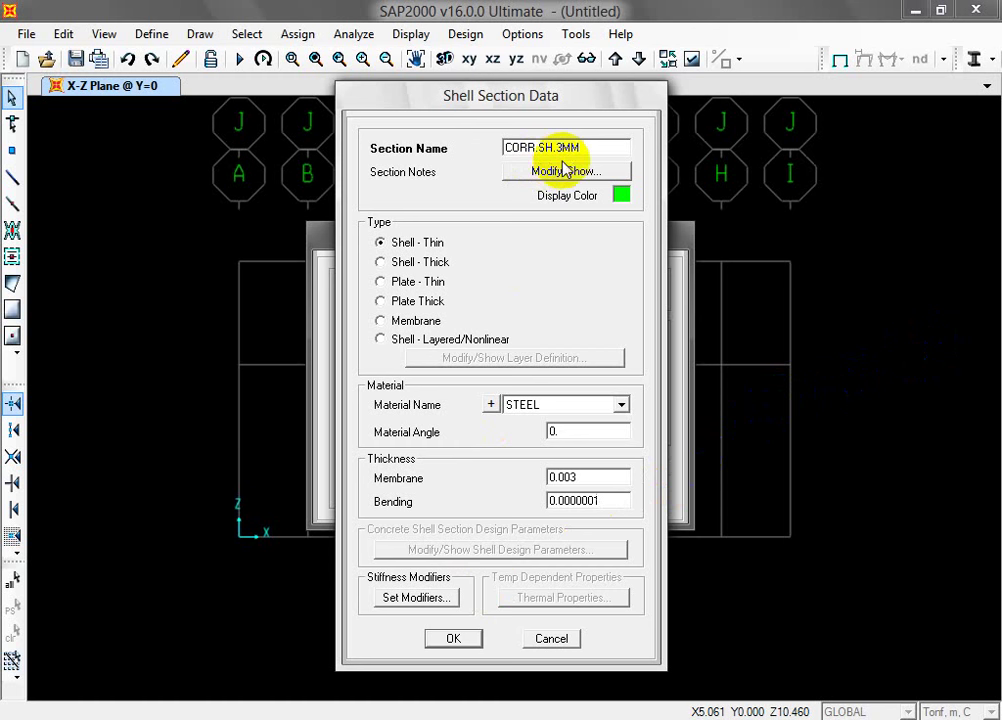
click(455, 640)
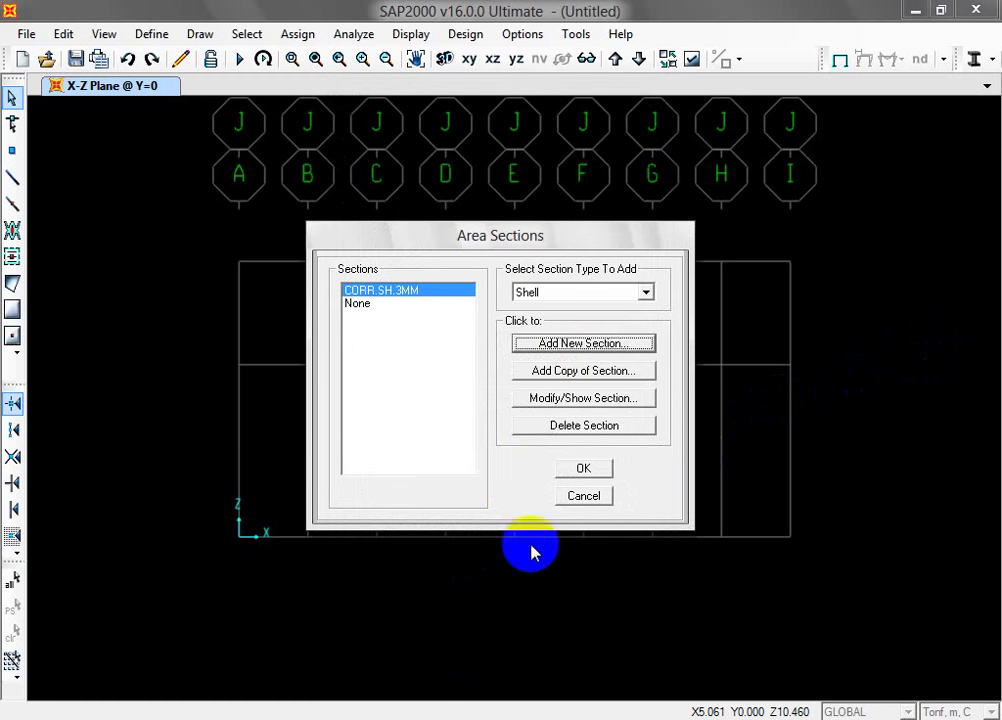
Step: Switch to PROBLEMS.dwg in AutoCAD and examine the truss frame elevation with its loads, dimensions and supports
mouse_move(532, 719)
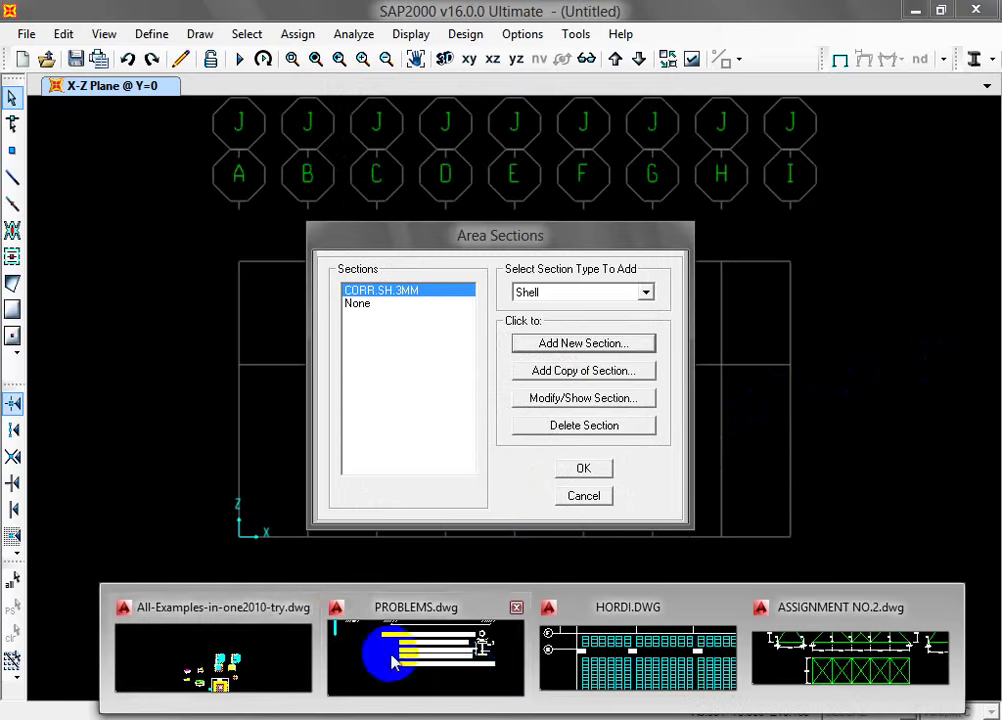
click(400, 655)
scroll(464, 444, up, 5)
scroll(480, 495, down, 5)
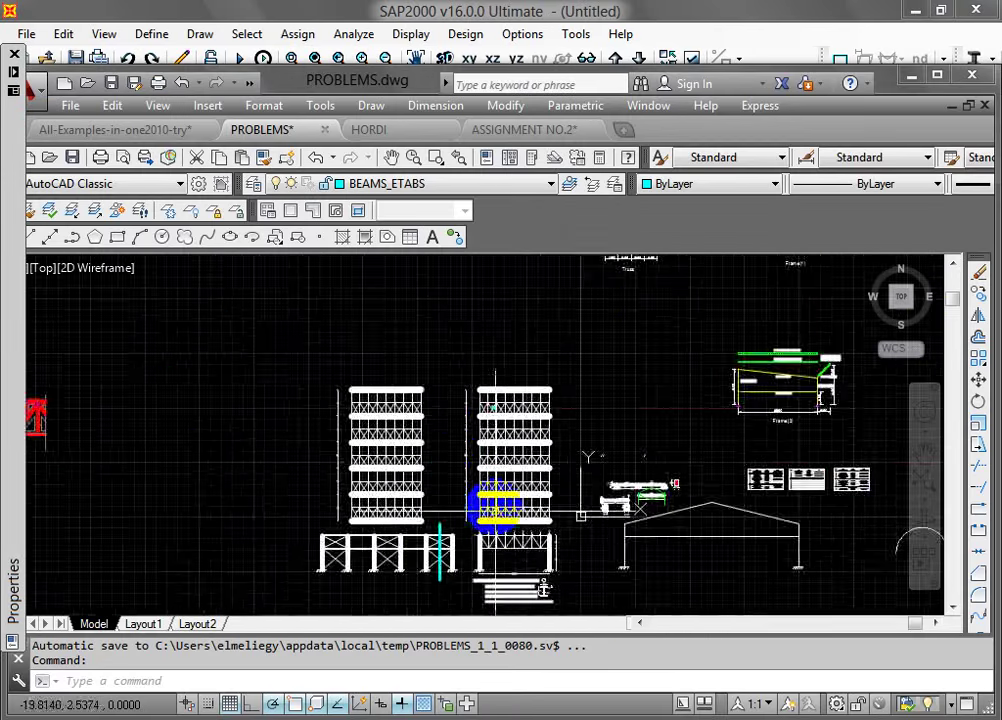
scroll(519, 508, up, 4)
scroll(521, 543, down, 2)
scroll(548, 503, up, 3)
drag(548, 503, 544, 521)
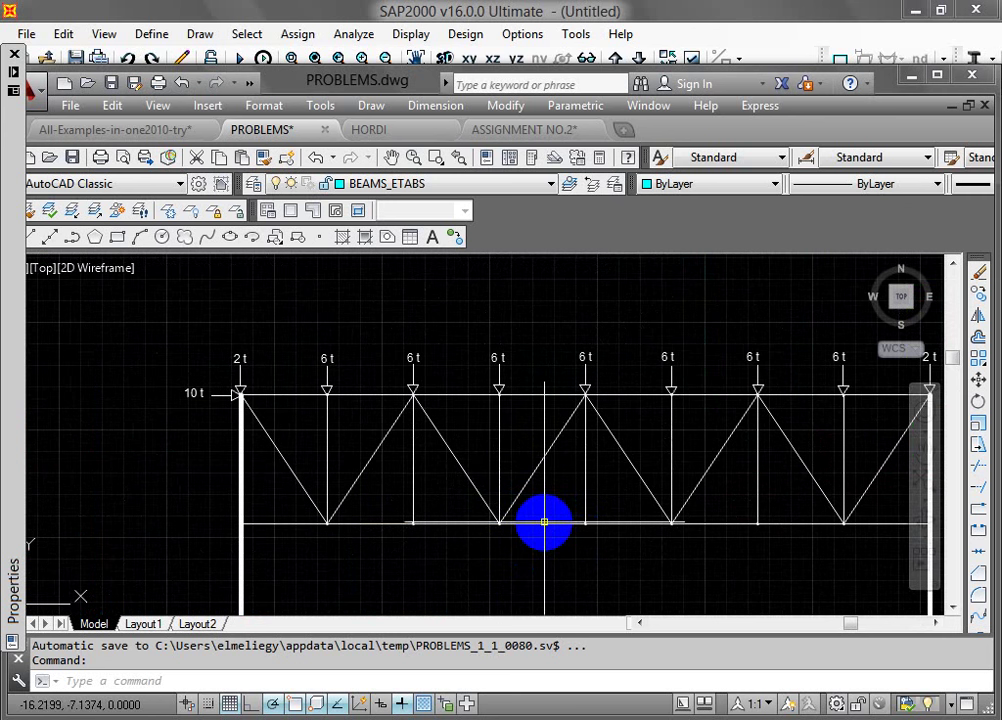
scroll(465, 532, down, 4)
scroll(465, 537, up, 2)
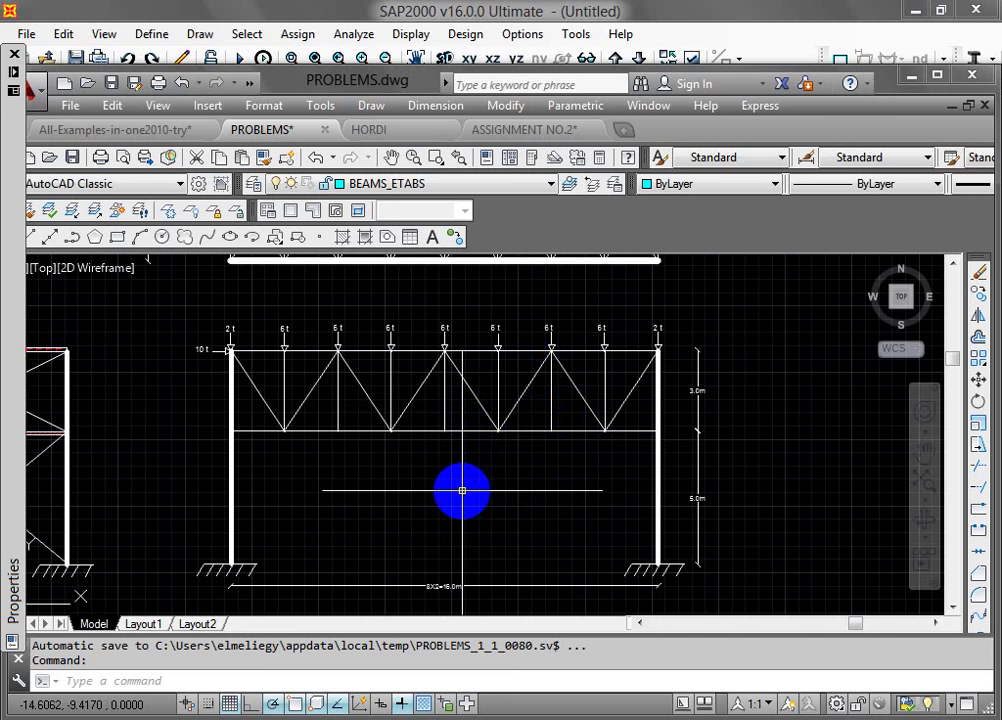
scroll(462, 490, down, 5)
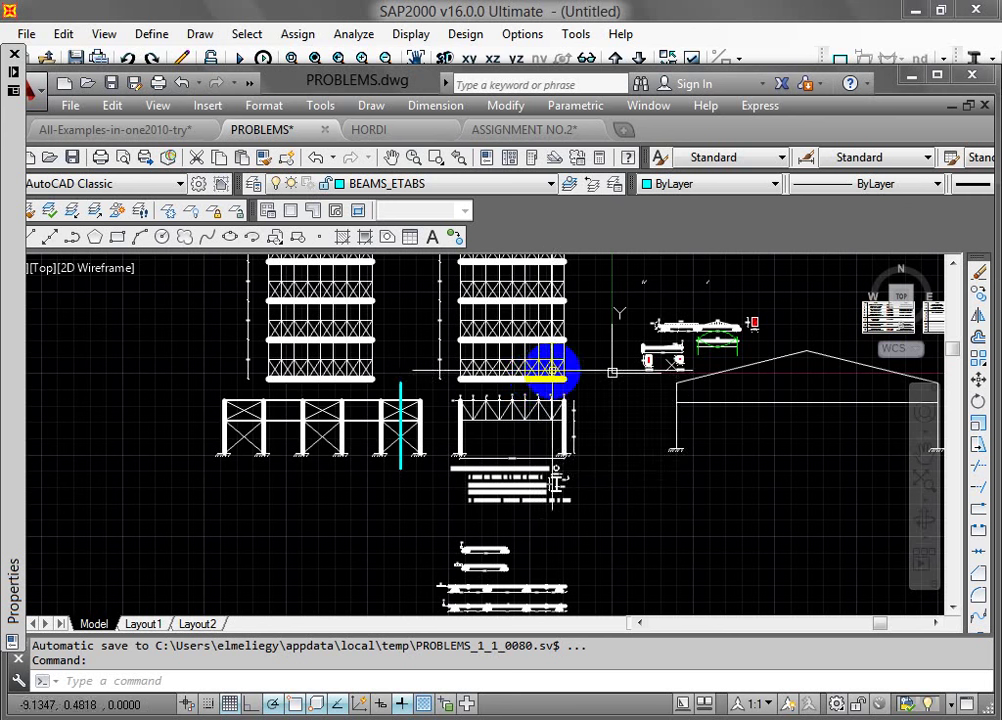
Step: Switch back to SAP2000 and add a new shell area section named 0.18 SLAB
scroll(540, 377, up, 5)
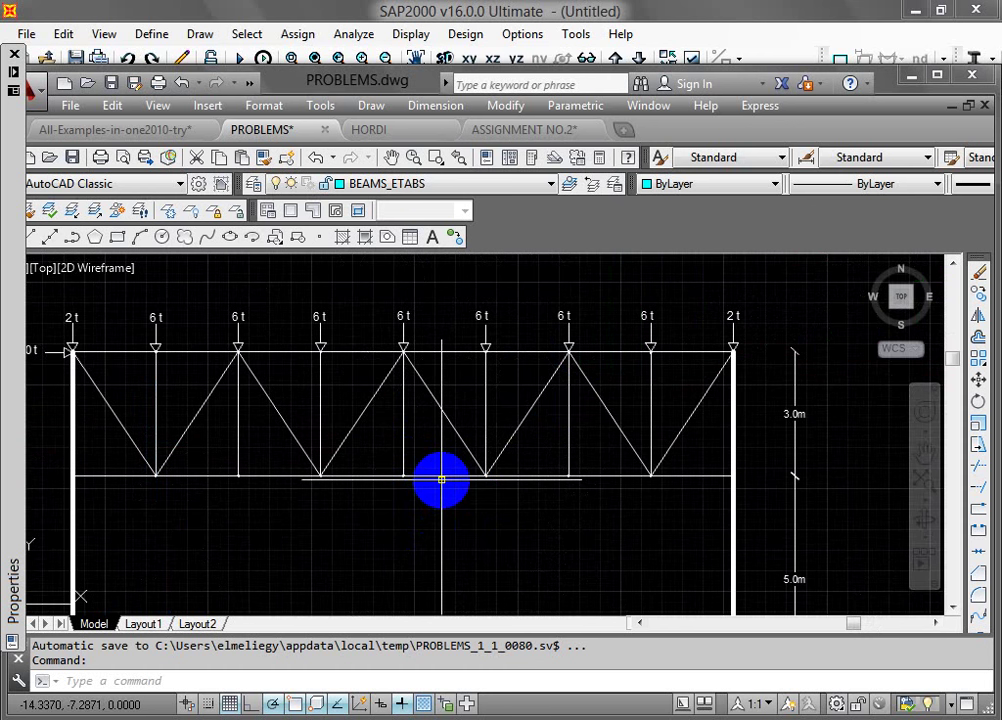
click(913, 75)
click(584, 343)
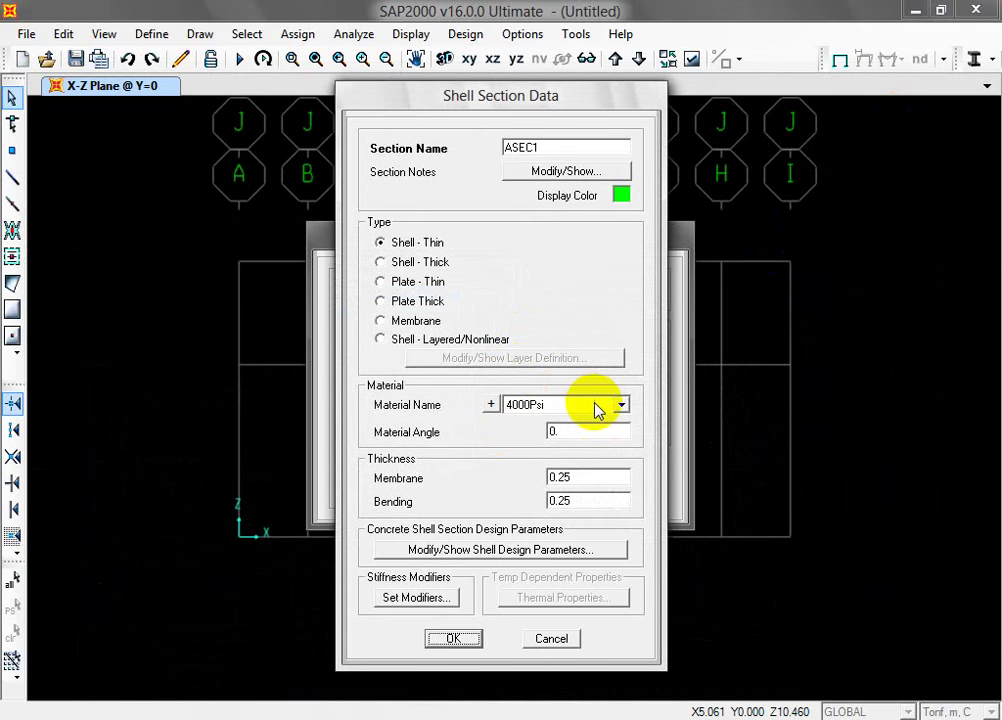
double_click(522, 147)
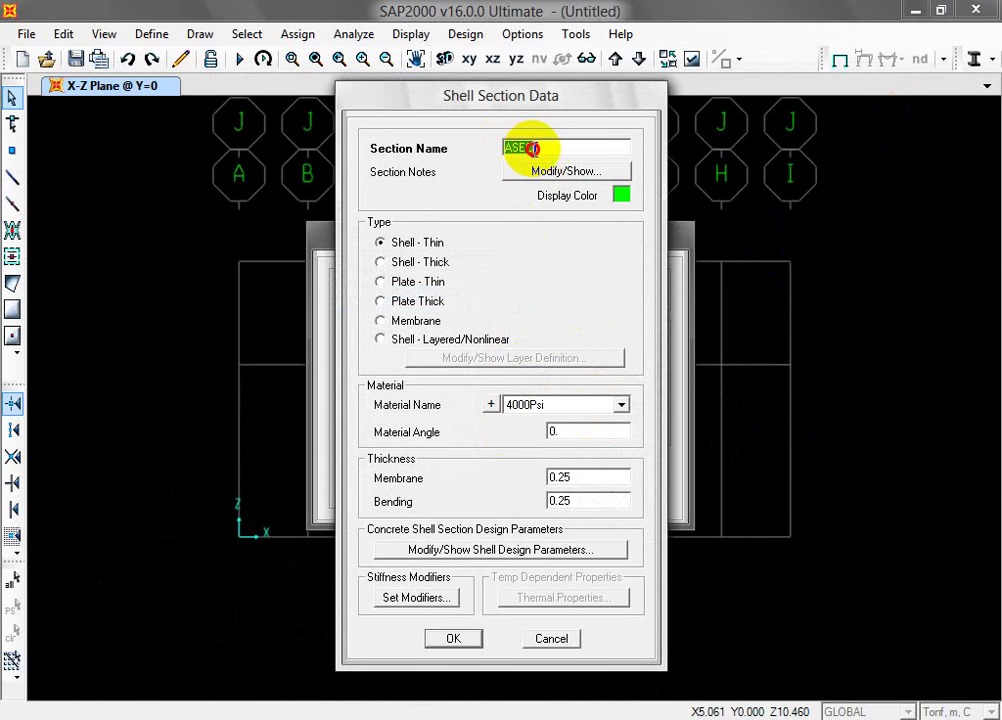
text(S)
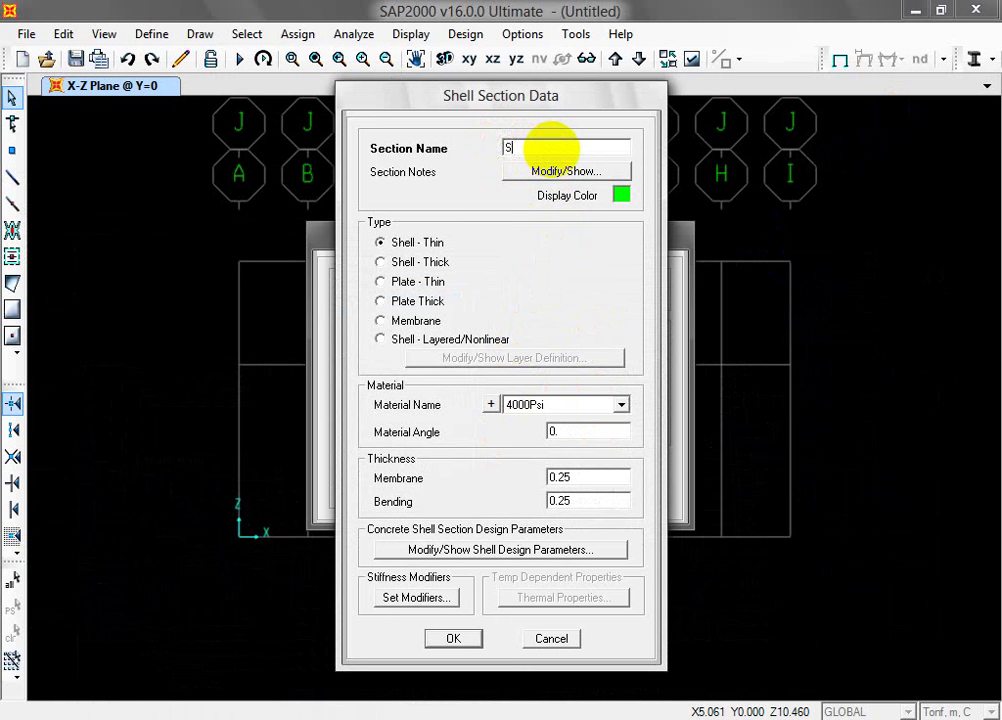
key(BackSpace)
text(0.18 SLAB)
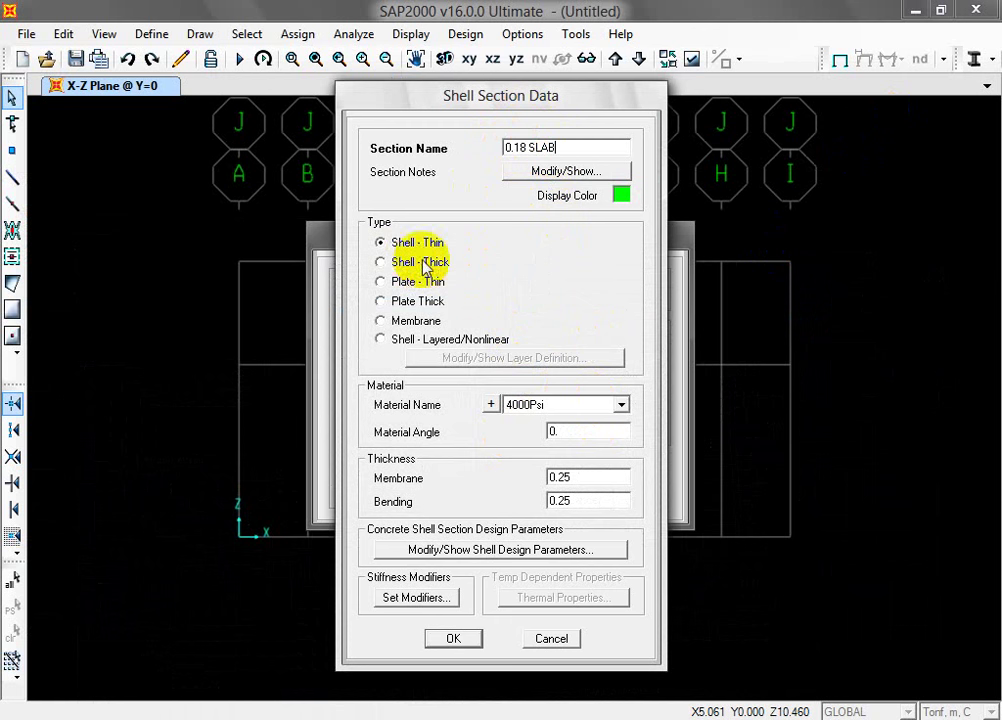
Step: Set the 0.18 SLAB membrane and bending thicknesses to 0.18 m and accept the section and the area section definitions
double_click(590, 477)
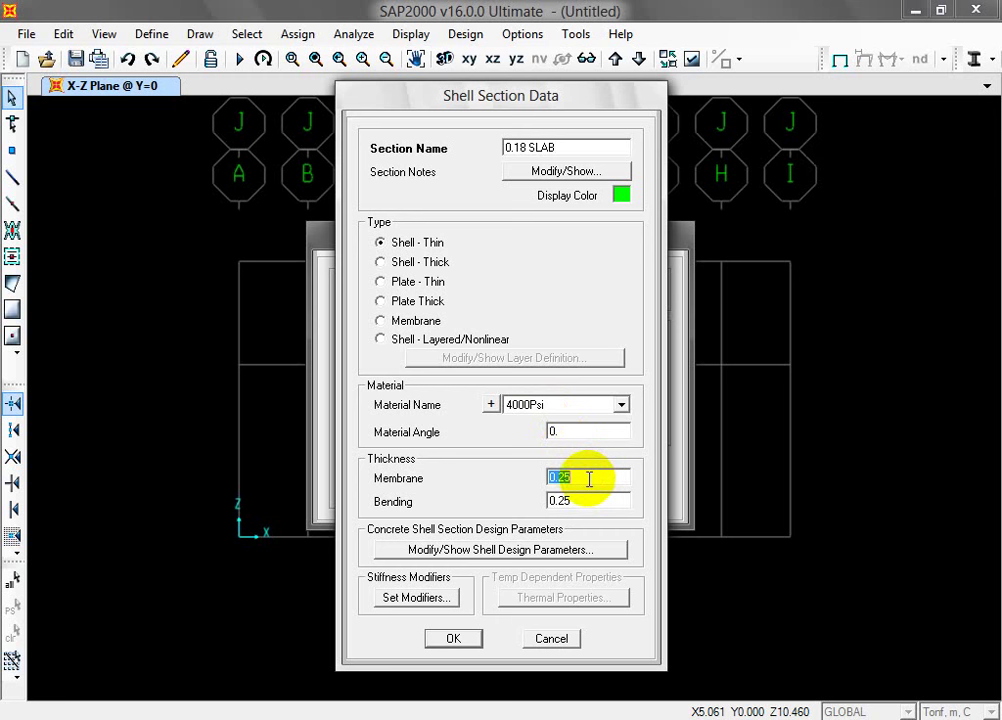
text(0.18)
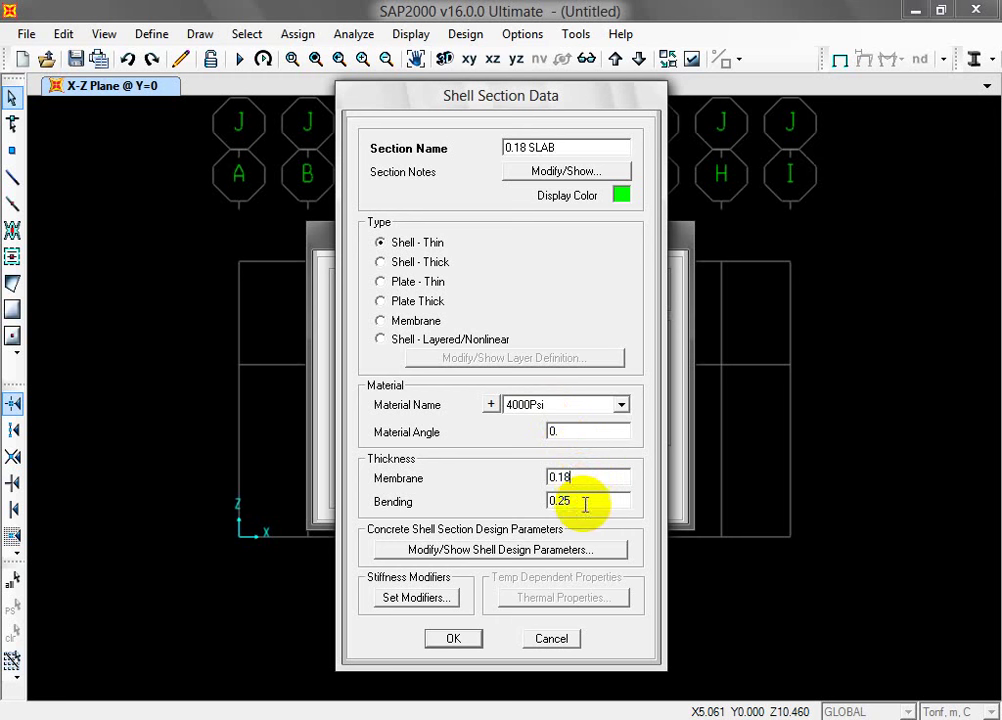
double_click(585, 502)
text(0.18)
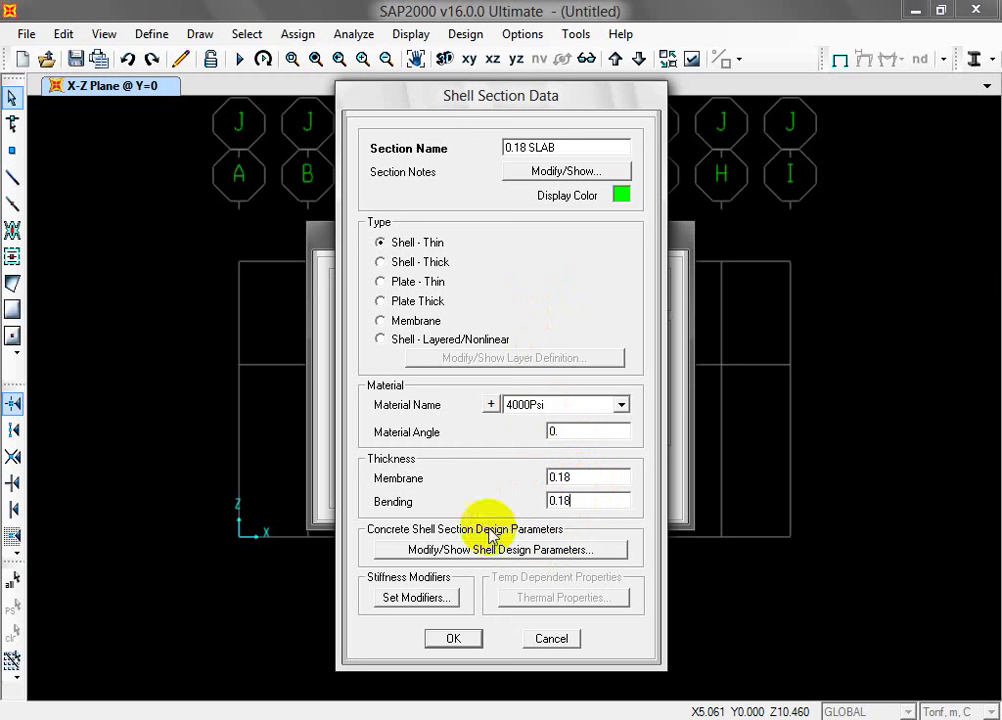
click(454, 638)
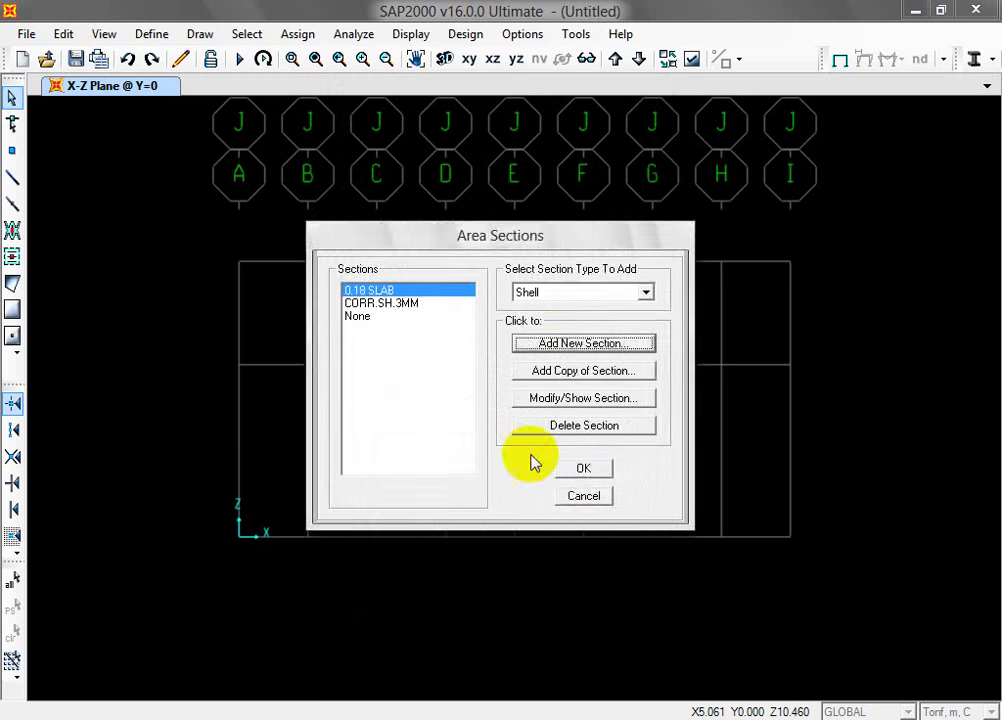
click(583, 470)
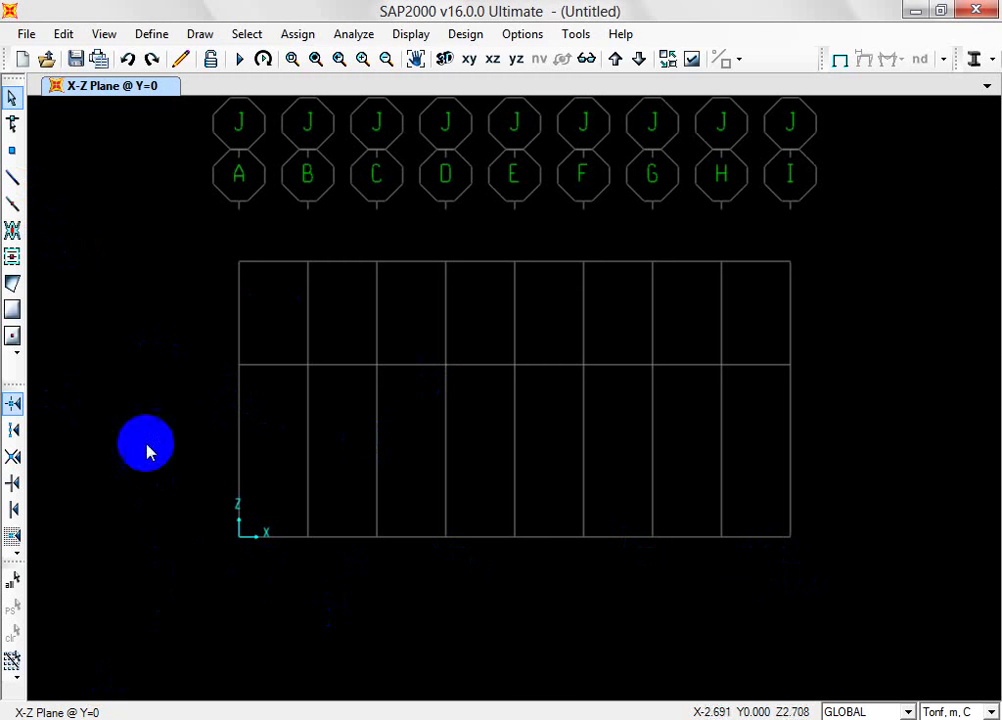
Step: Draw the two outer columns on grid lines A and I with section FRAME LEG, each split at the intermediate level
click(22, 183)
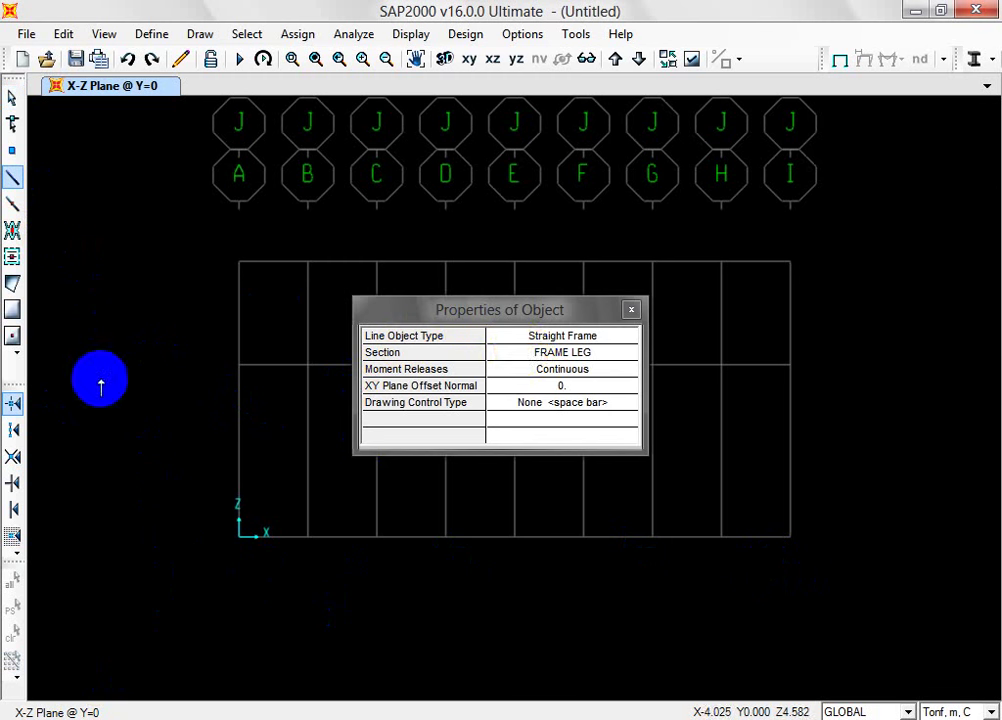
click(577, 356)
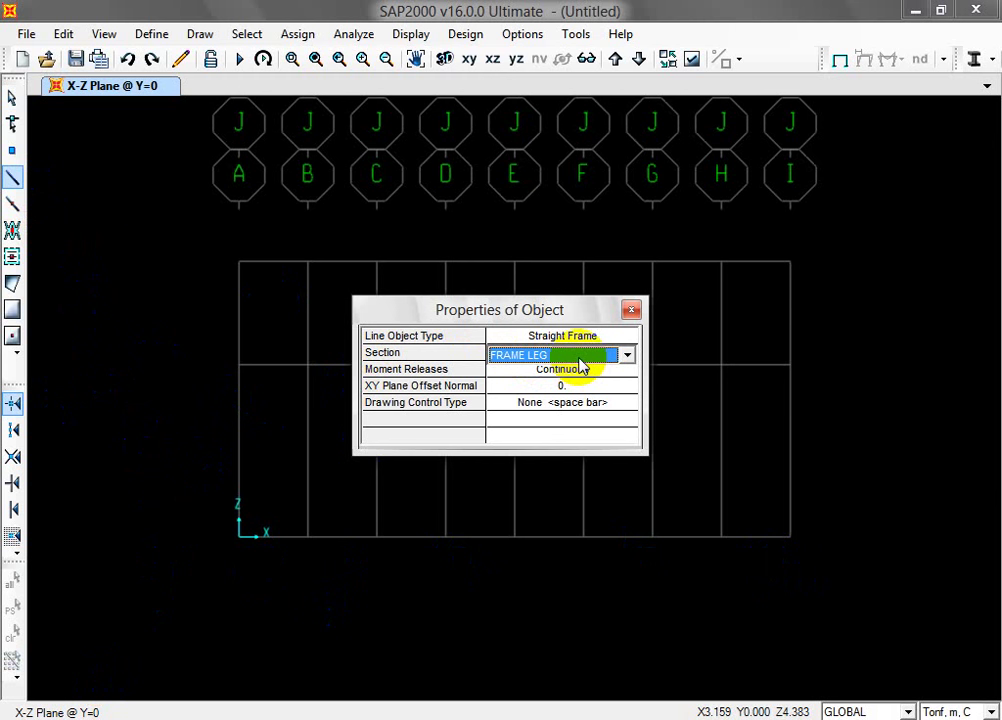
click(582, 357)
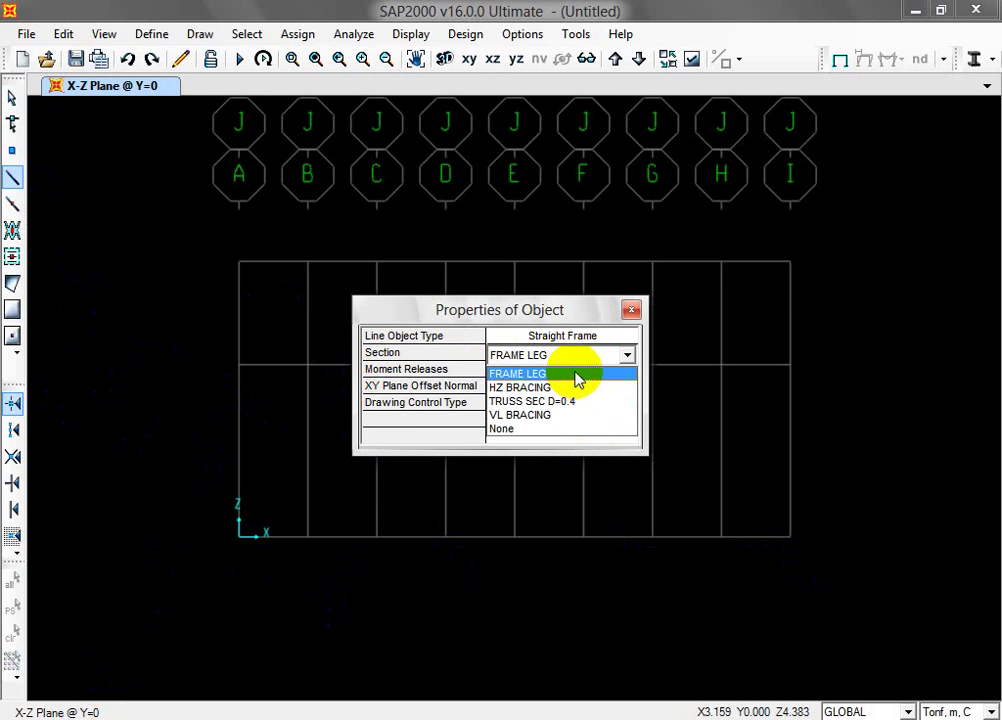
click(577, 376)
drag(418, 306, 980, 418)
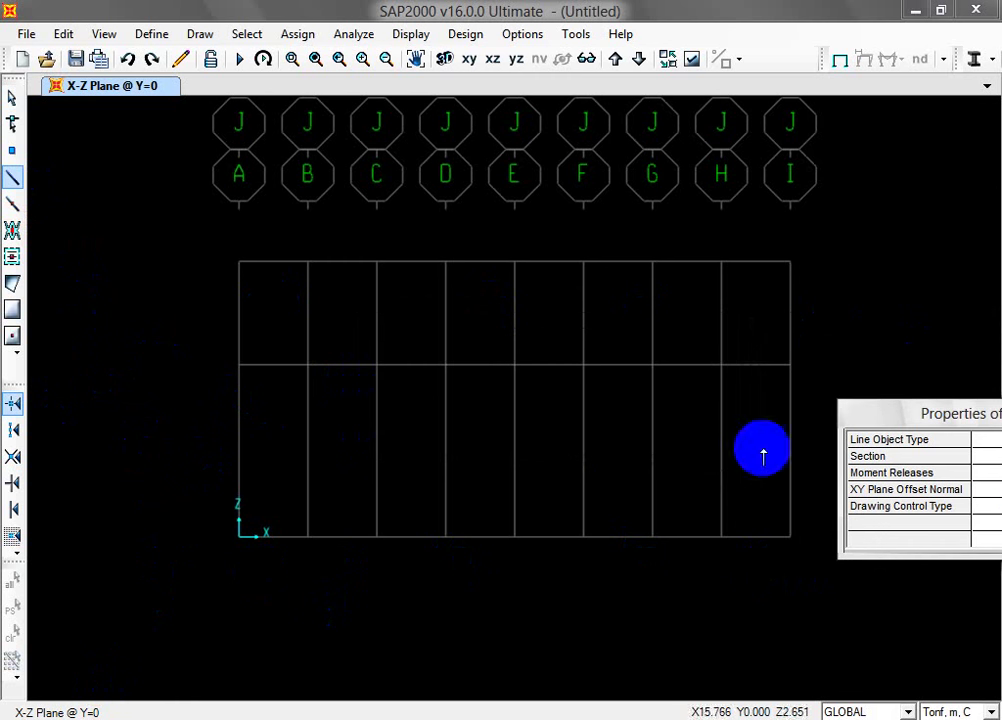
click(237, 537)
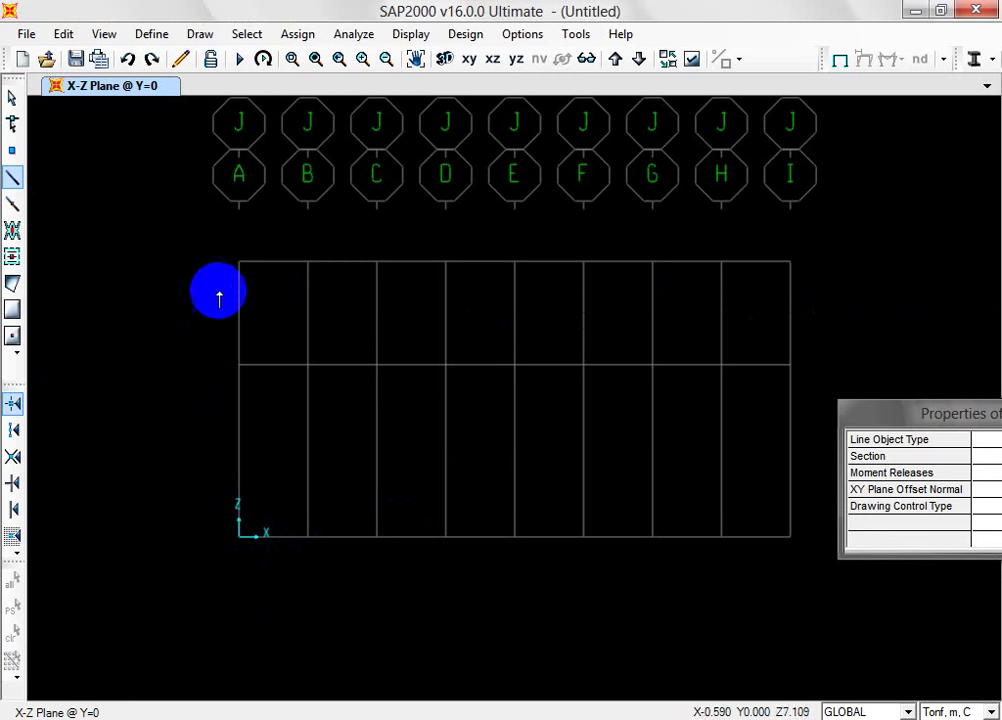
click(238, 365)
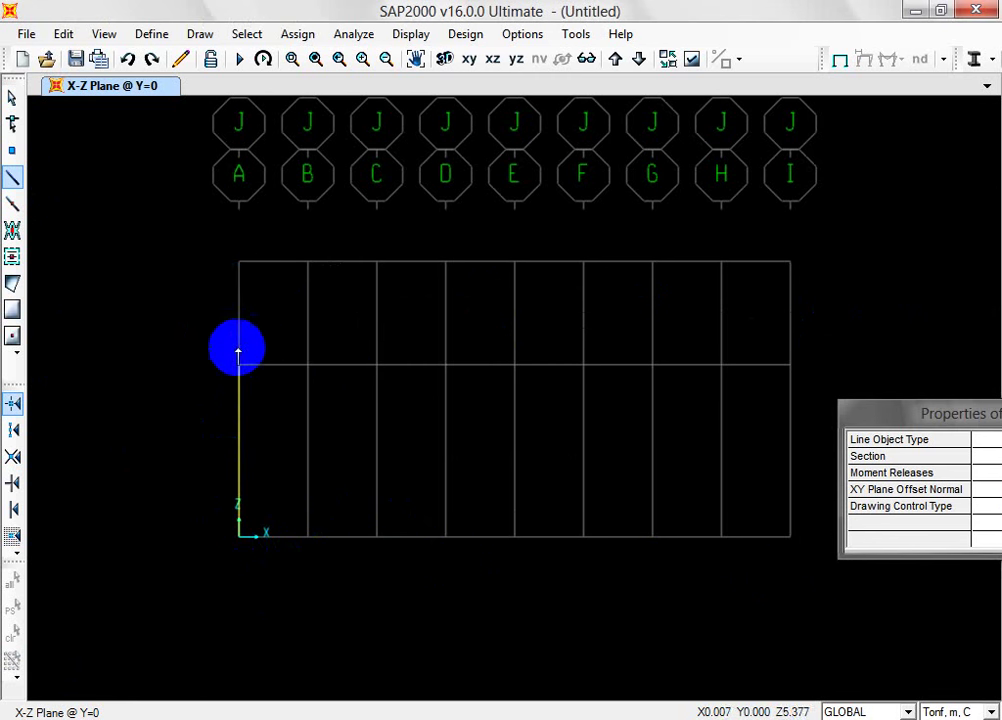
click(238, 263)
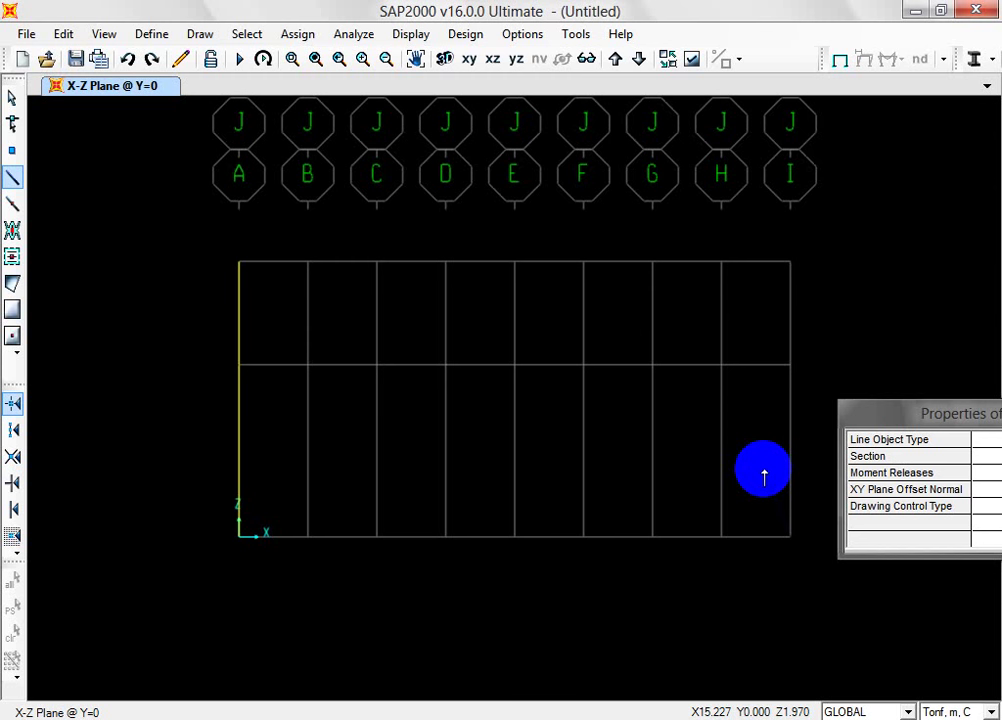
click(790, 365)
click(790, 262)
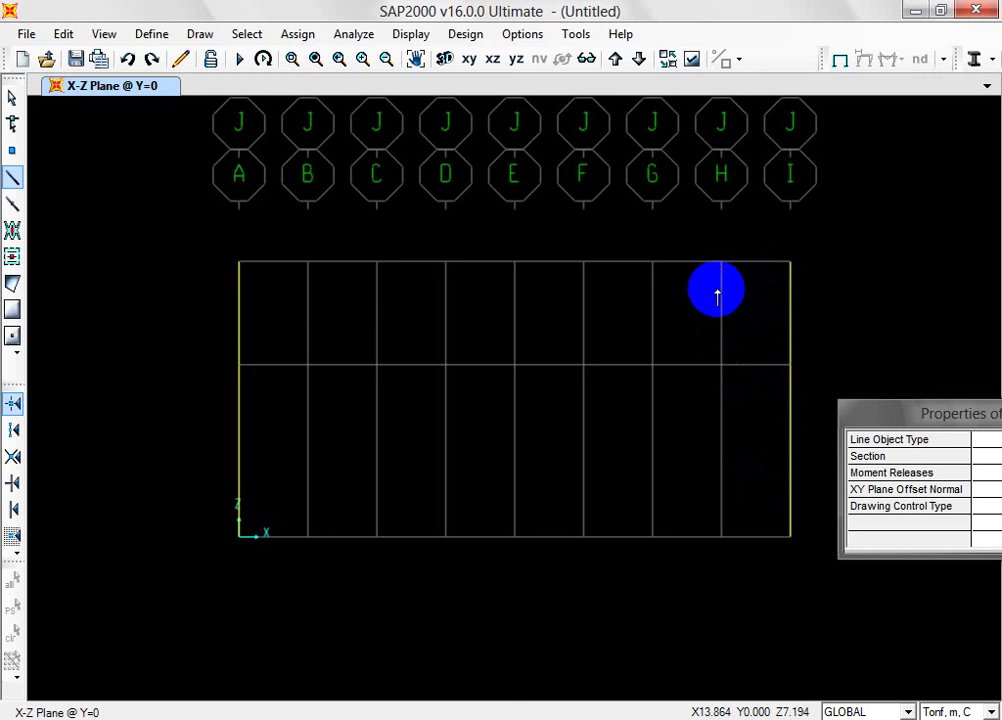
Step: Draw the truss top and bottom chords between grid lines A and I with section TRUSS SEC D=0.4, and end drawing
drag(888, 416, 343, 349)
click(465, 386)
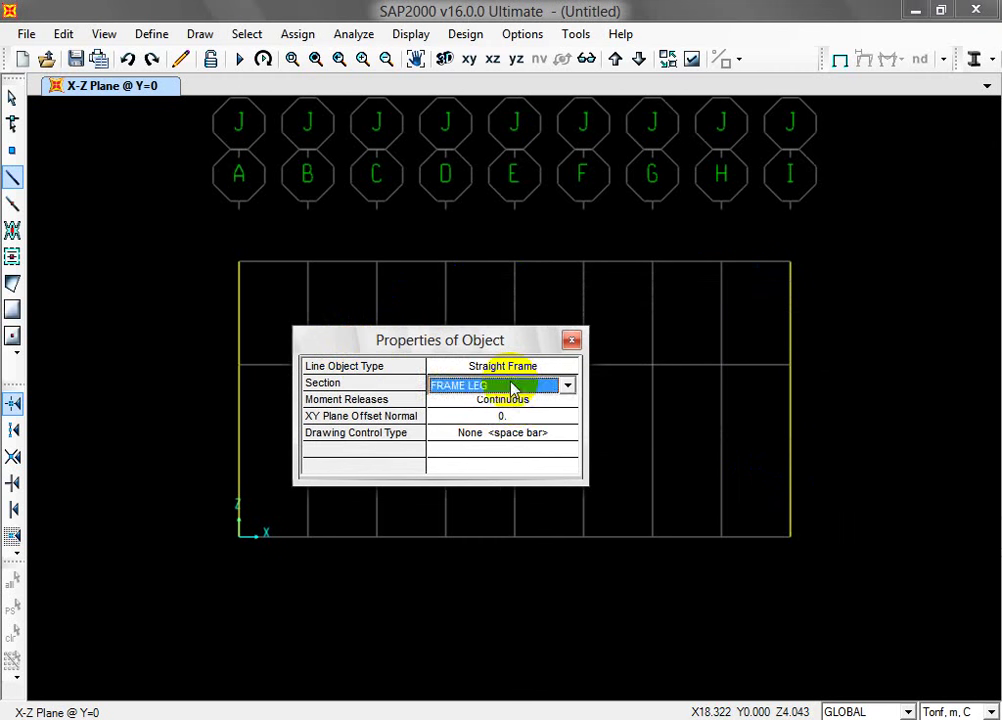
click(513, 388)
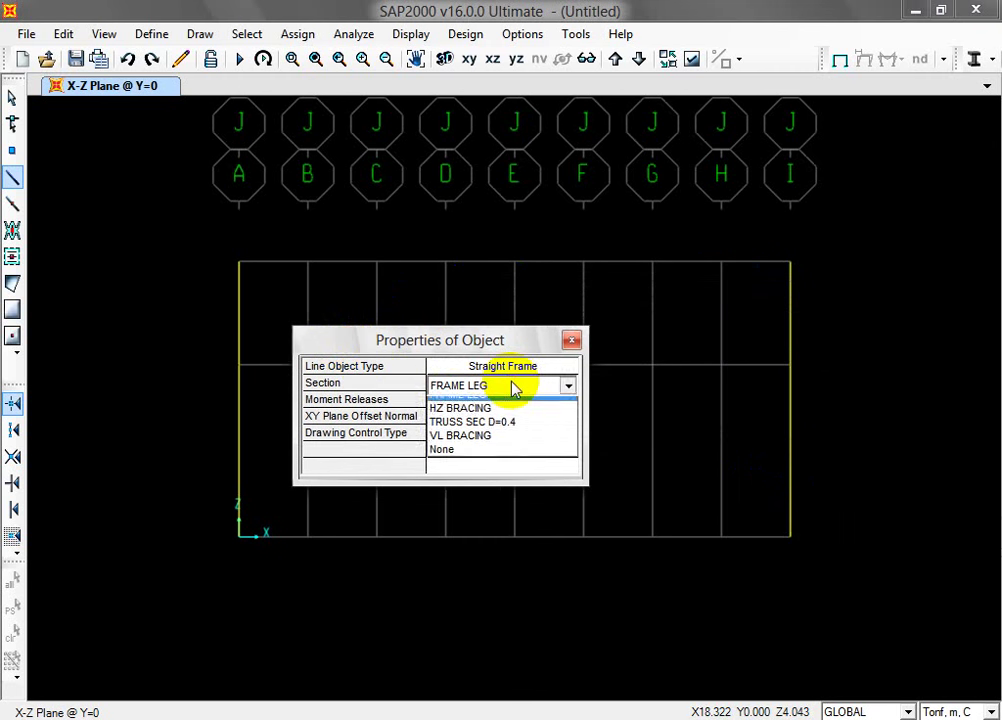
click(510, 432)
drag(454, 331, 691, 608)
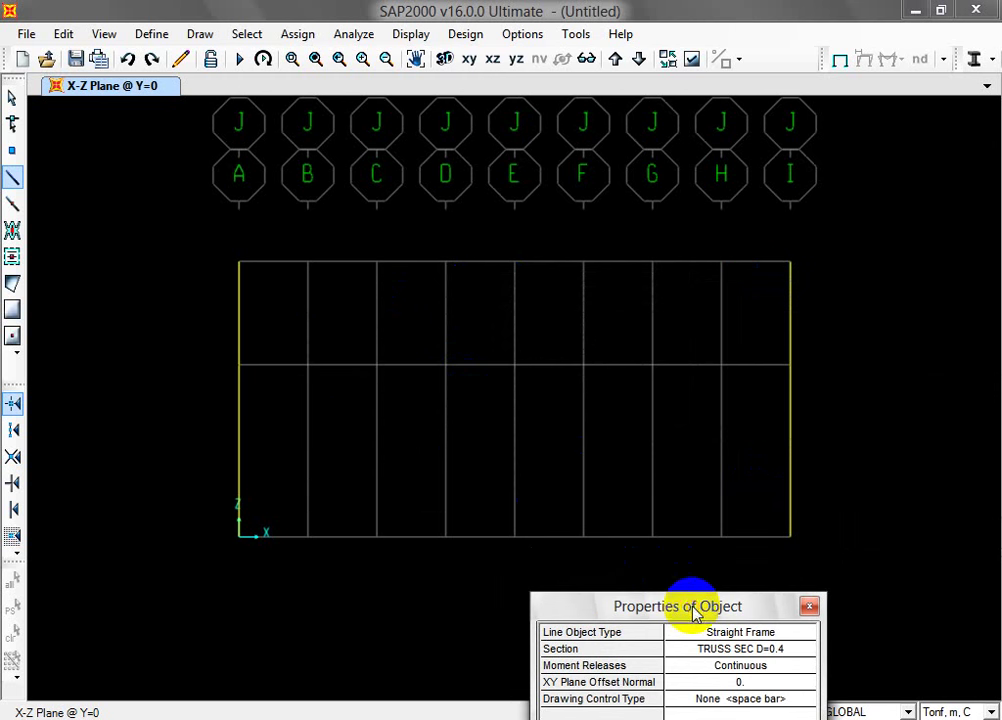
click(431, 462)
click(239, 262)
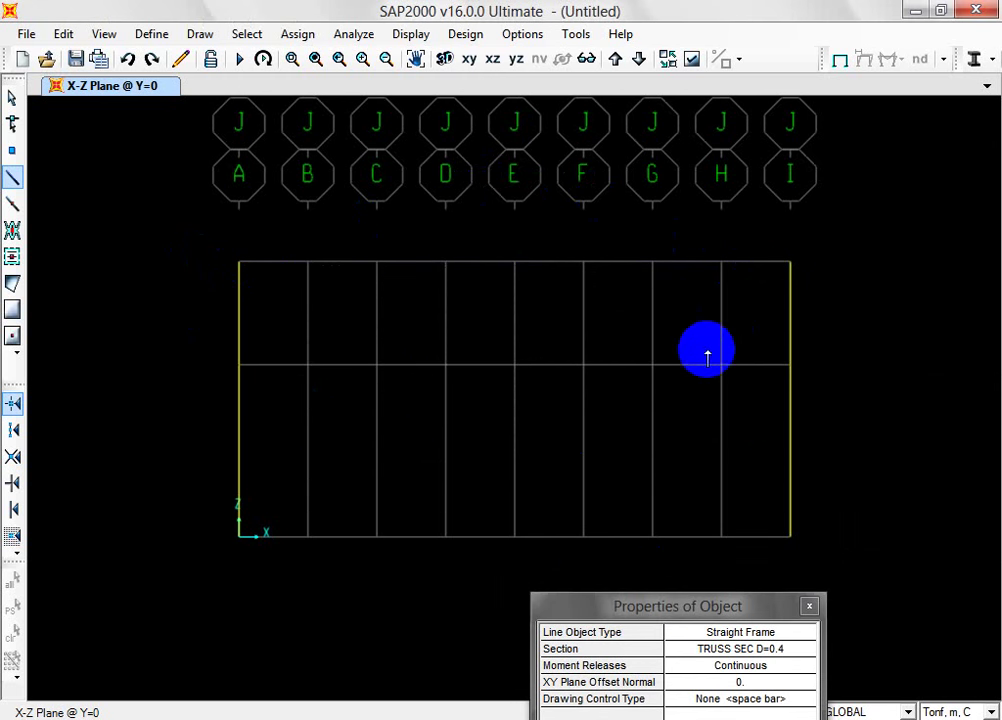
click(789, 263)
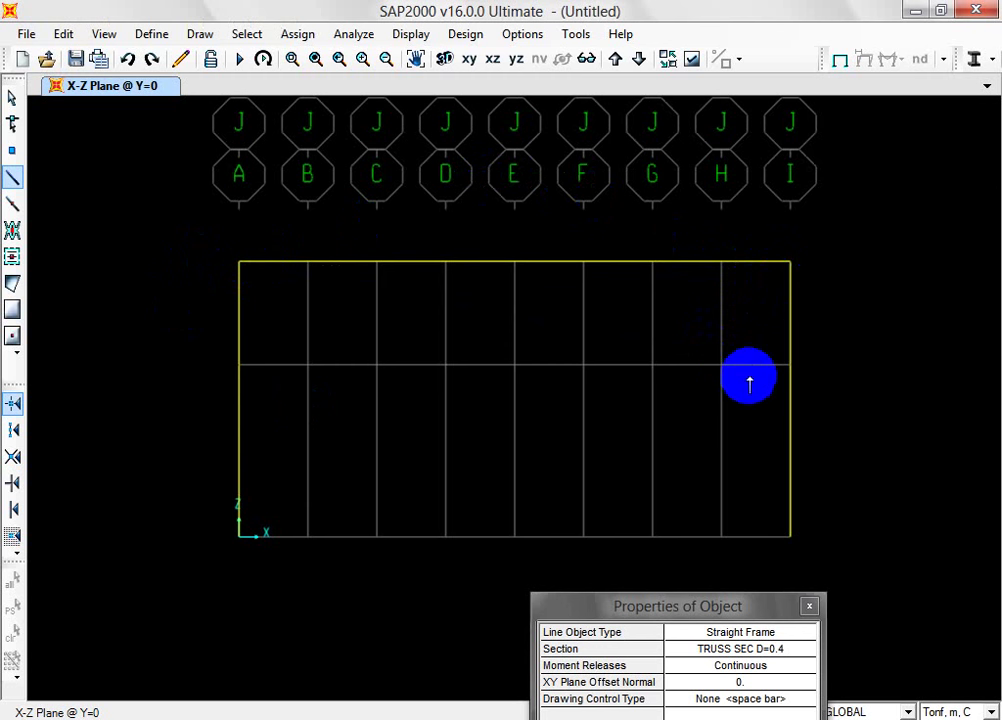
click(244, 368)
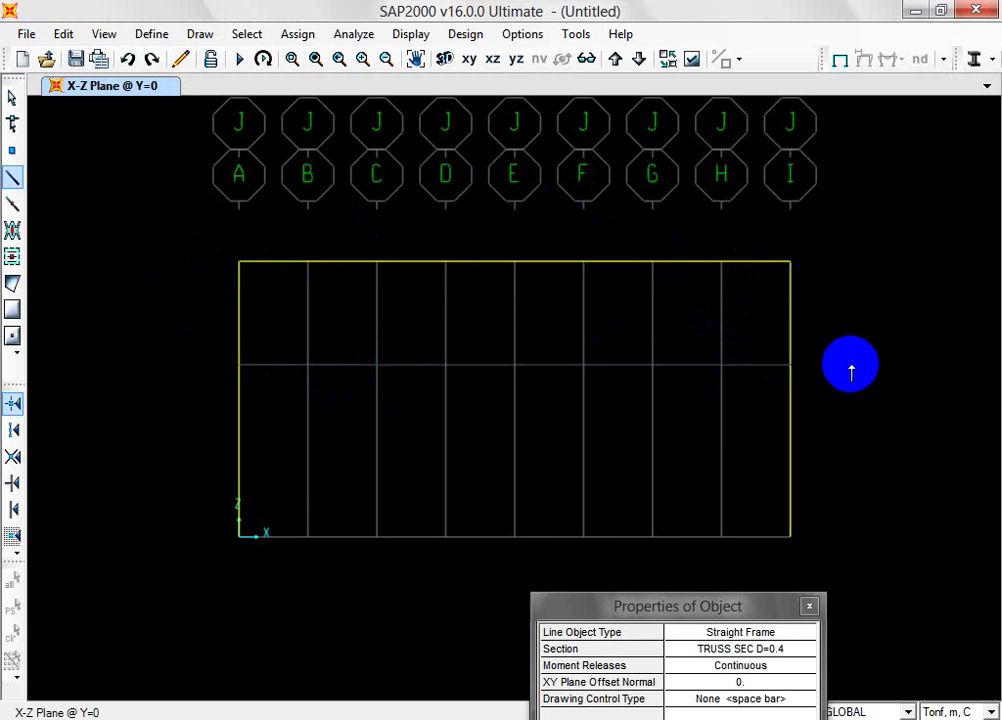
click(791, 366)
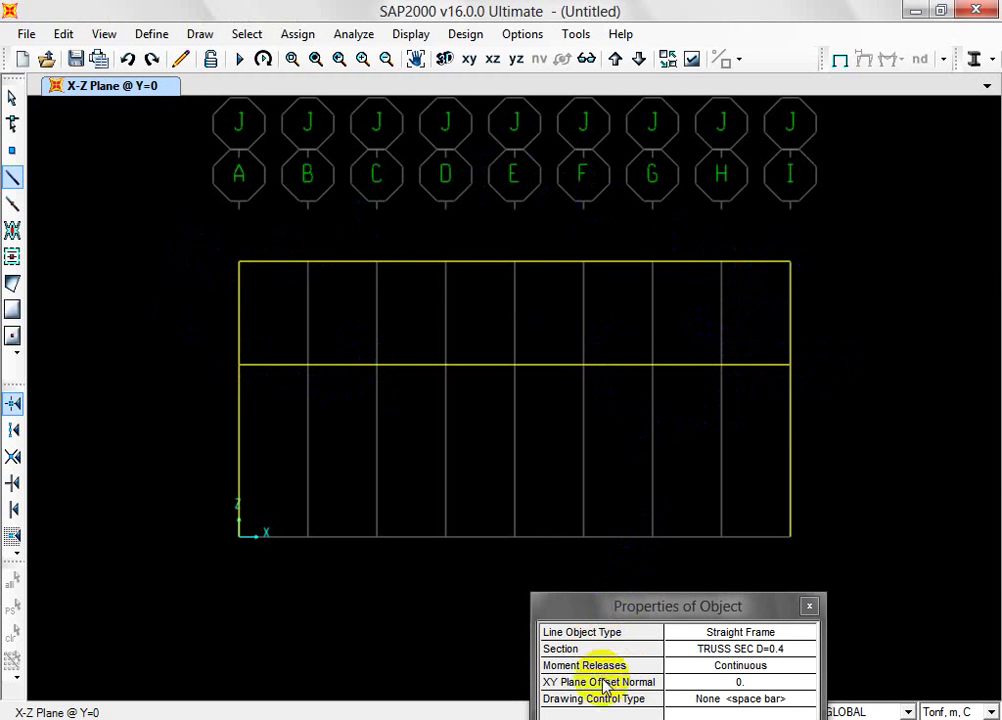
mouse_move(530, 719)
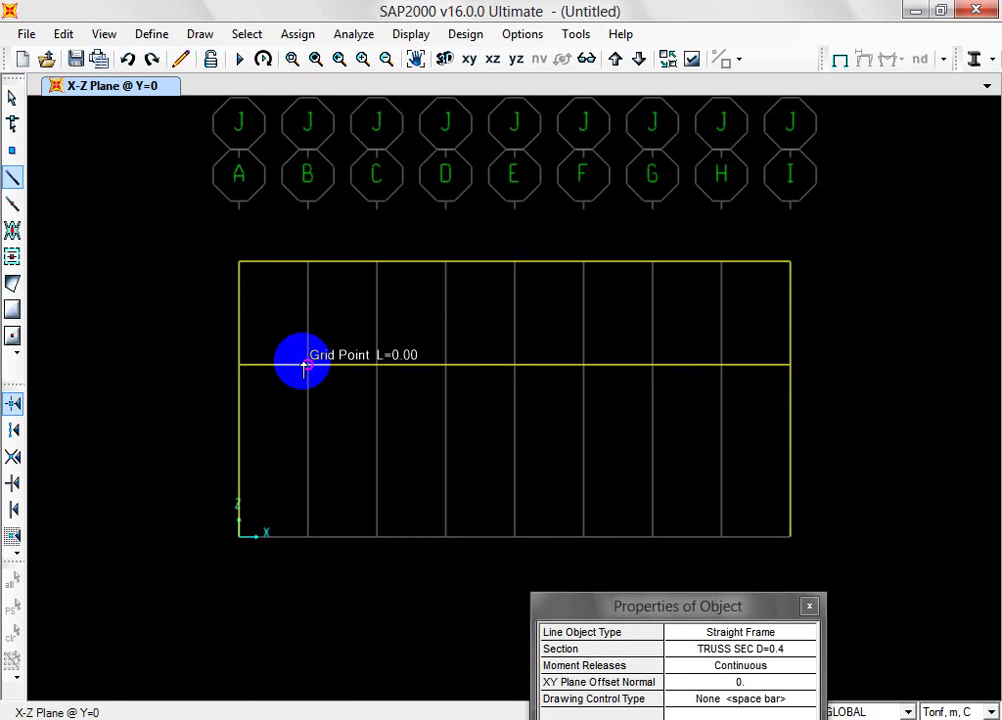
key(Escape)
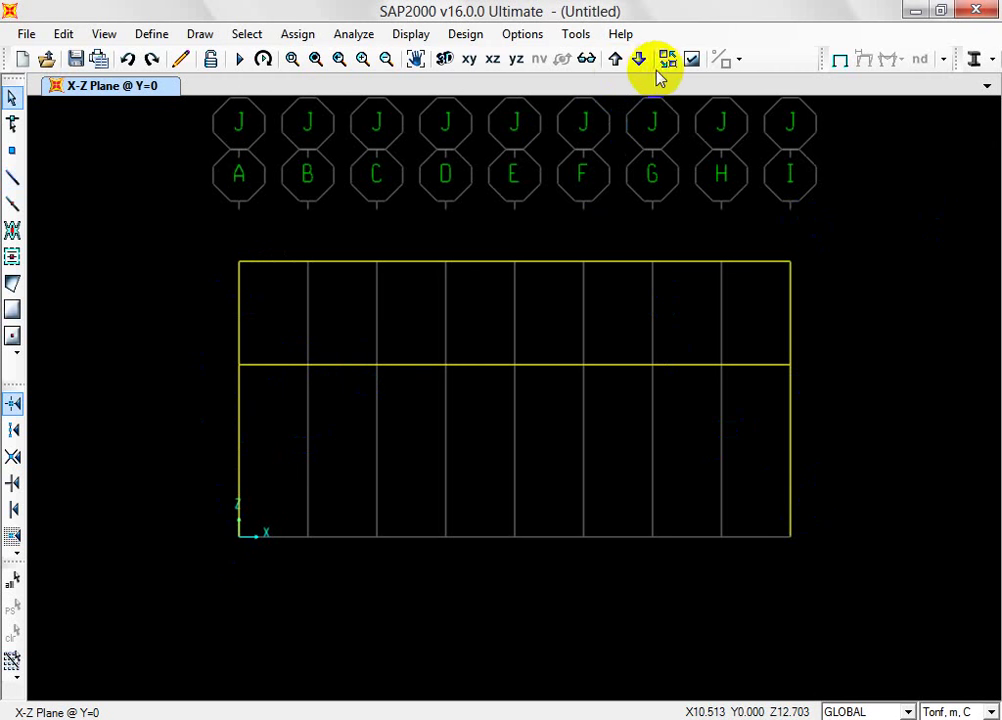
Step: Turn on the display of frame section names in the active X-Z view
click(692, 60)
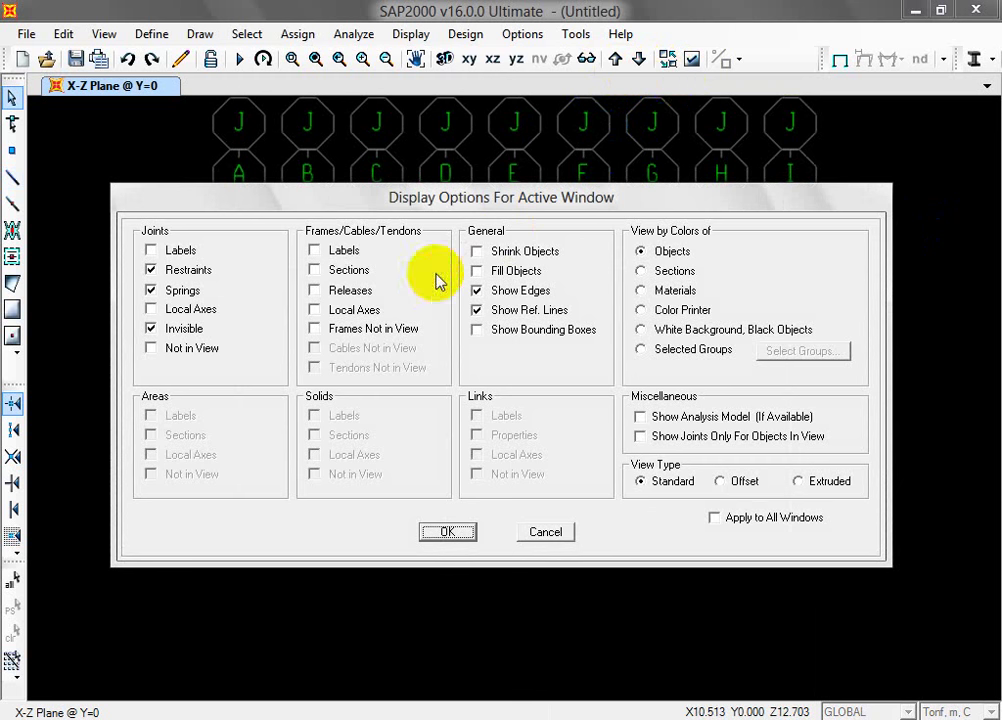
click(554, 533)
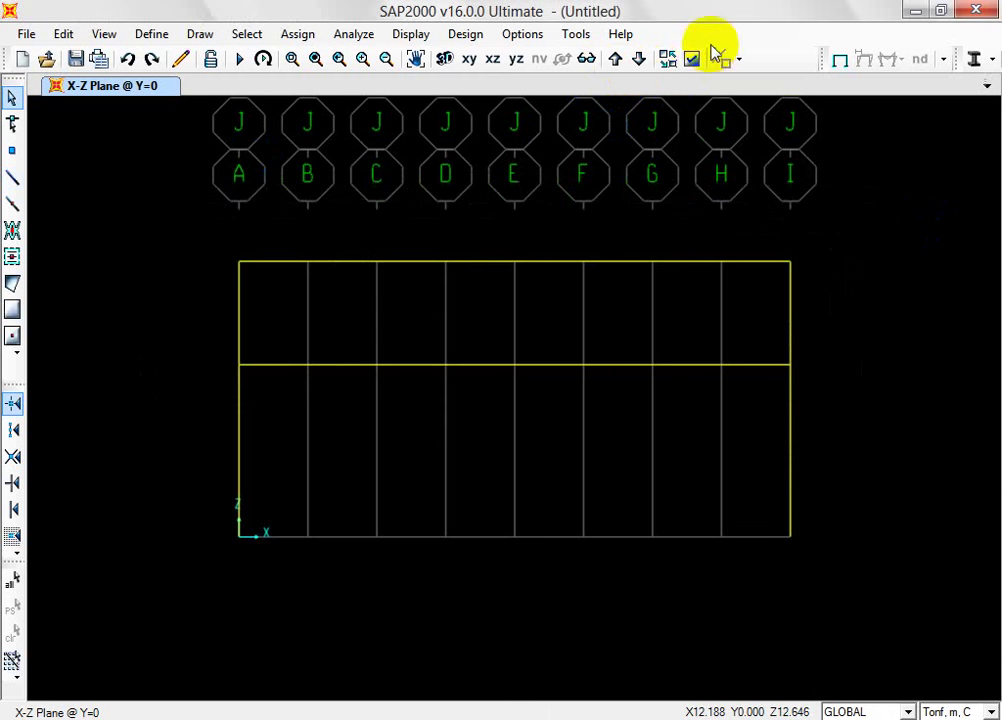
click(692, 60)
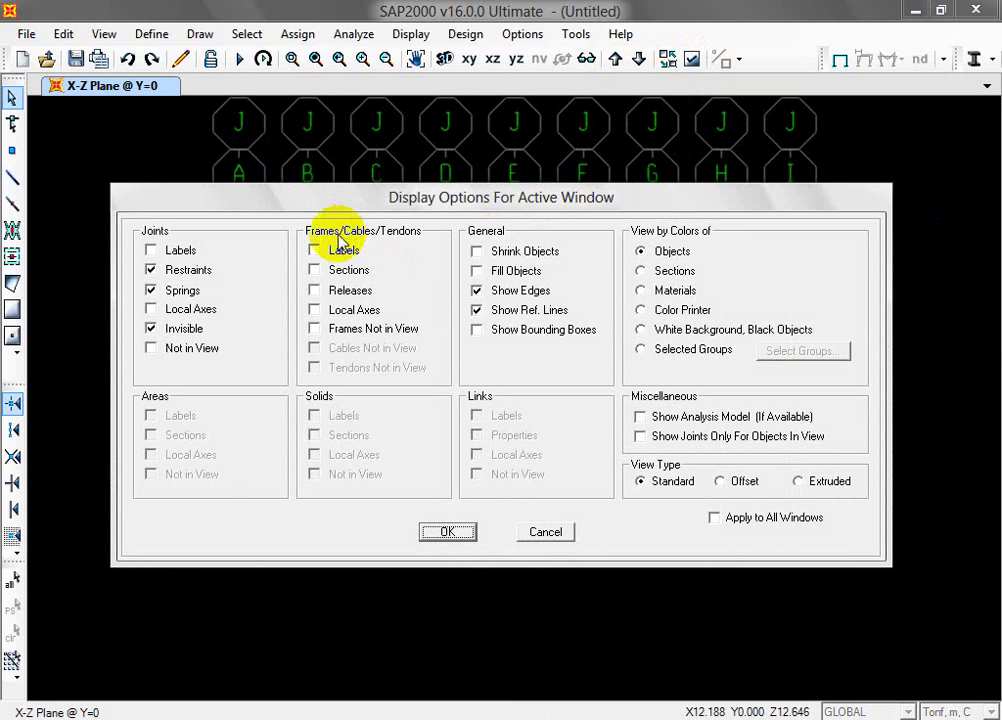
click(314, 270)
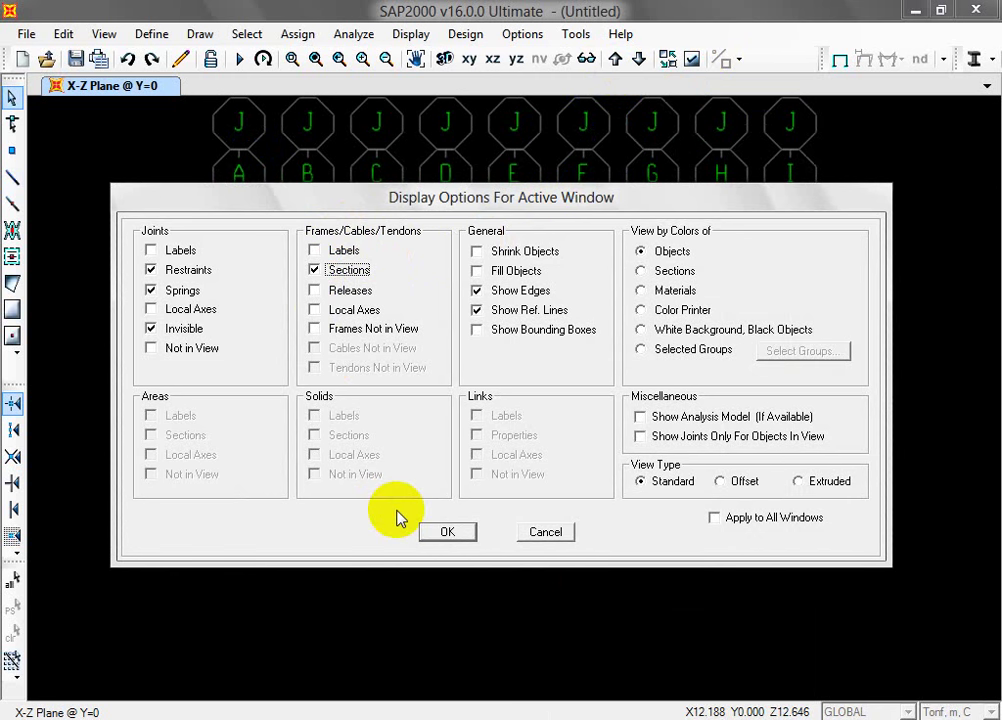
click(440, 533)
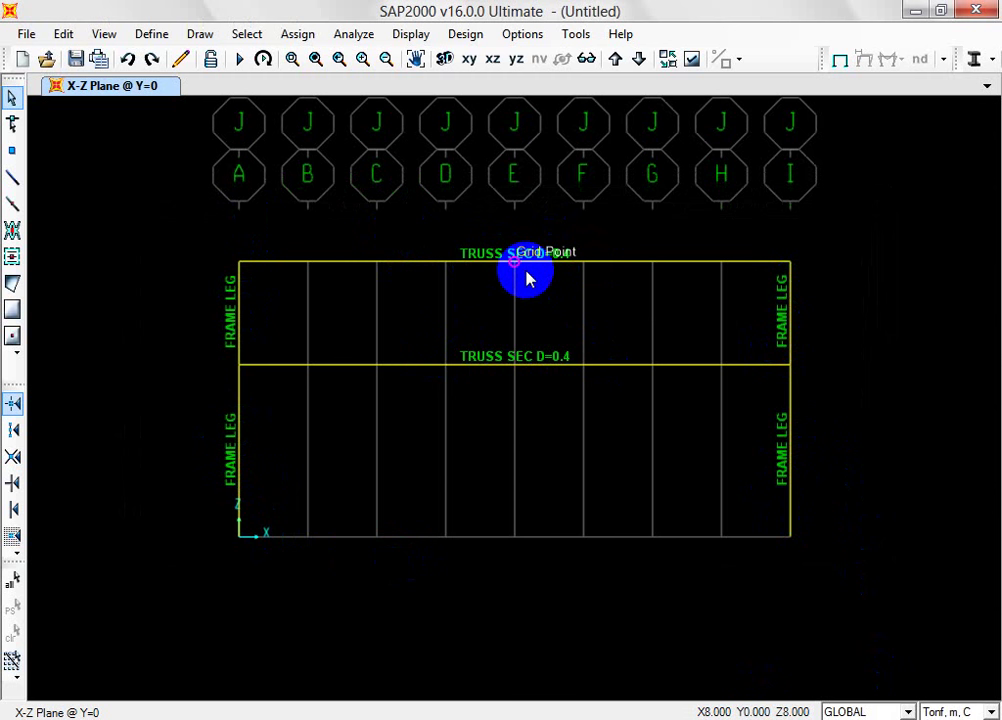
Step: Draw a vertical web member between the bottom and top chords on grid line B with section TRUSS SEC D=0.4
click(12, 177)
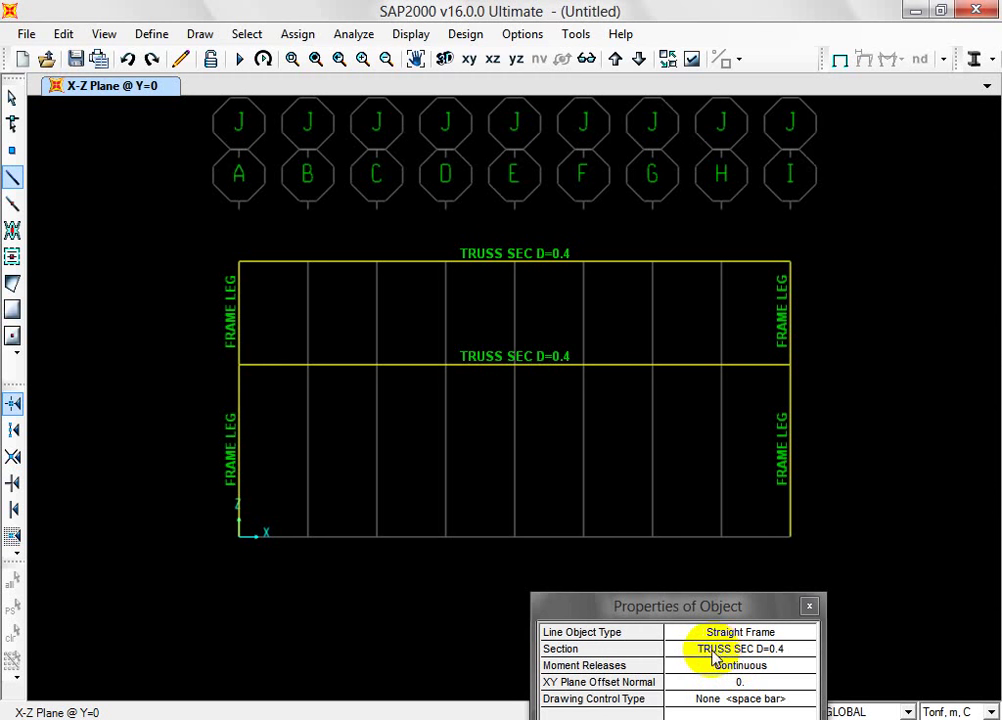
click(307, 365)
click(307, 262)
right_click(335, 320)
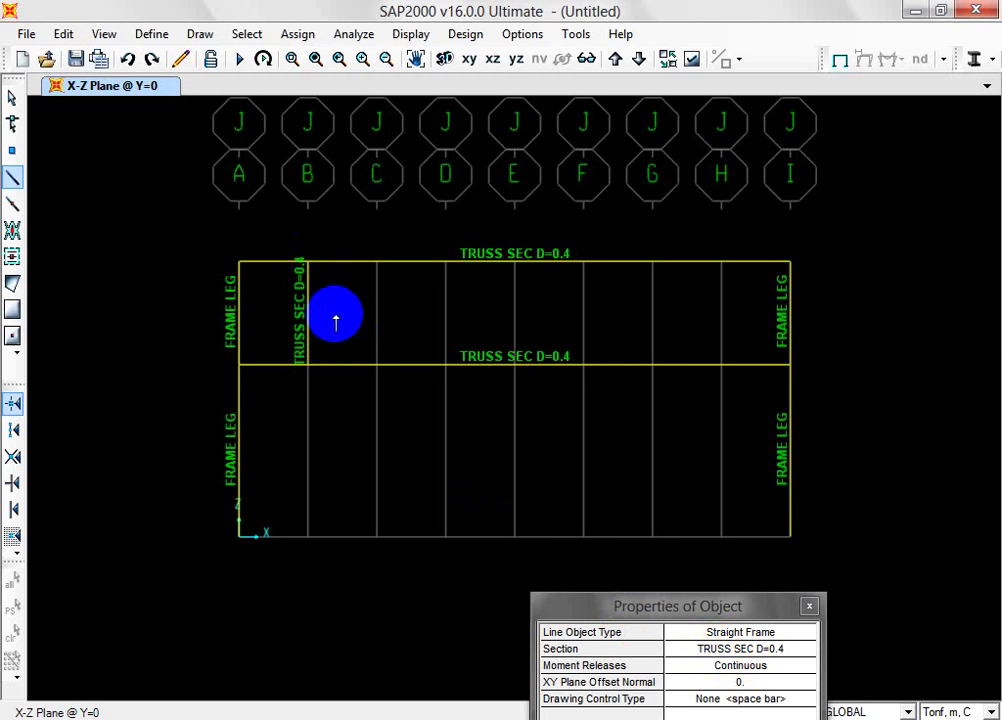
Step: Draw vertical web members between the chords on grid lines C, D, E and F with section TRUSS SEC D=0.4, and end drawing
click(376, 365)
click(376, 262)
right_click(413, 305)
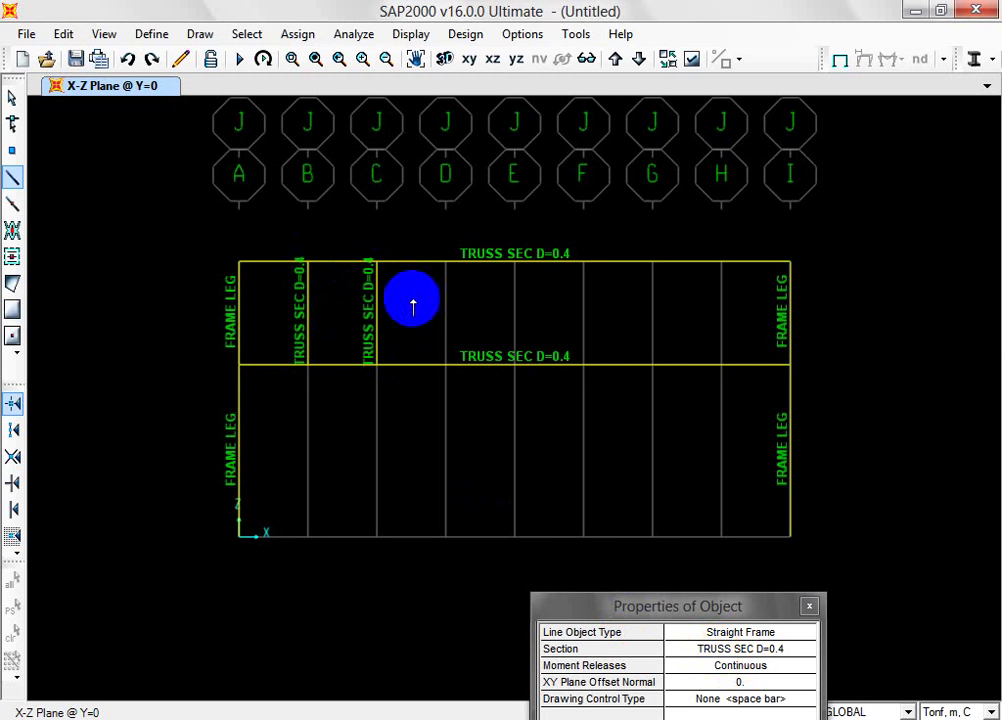
click(445, 365)
click(445, 262)
right_click(527, 370)
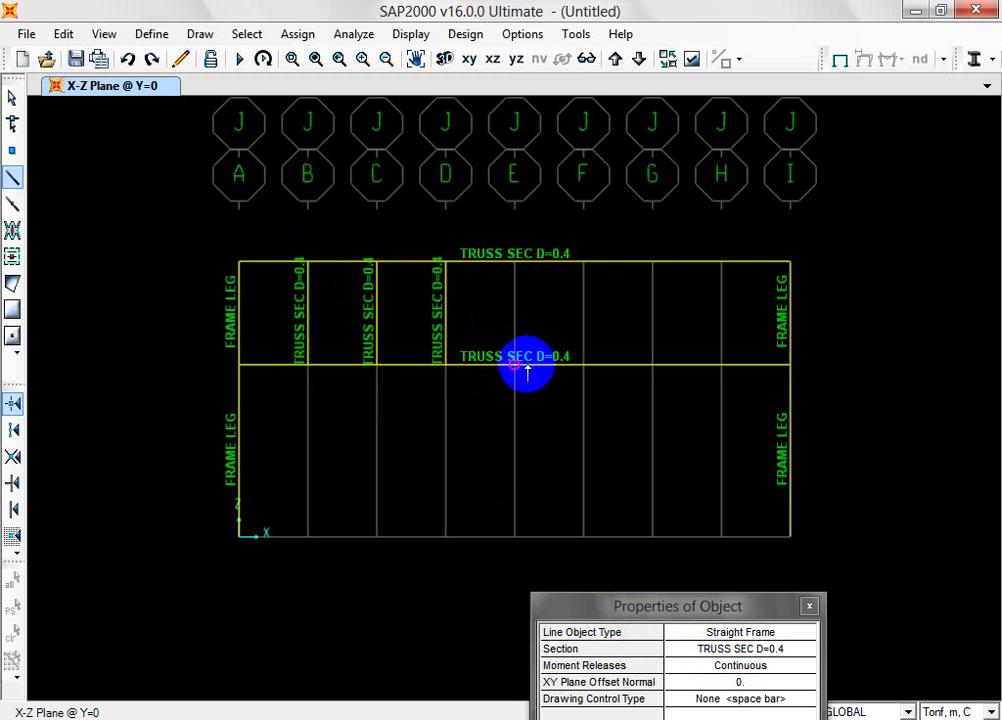
click(514, 365)
click(514, 262)
right_click(546, 365)
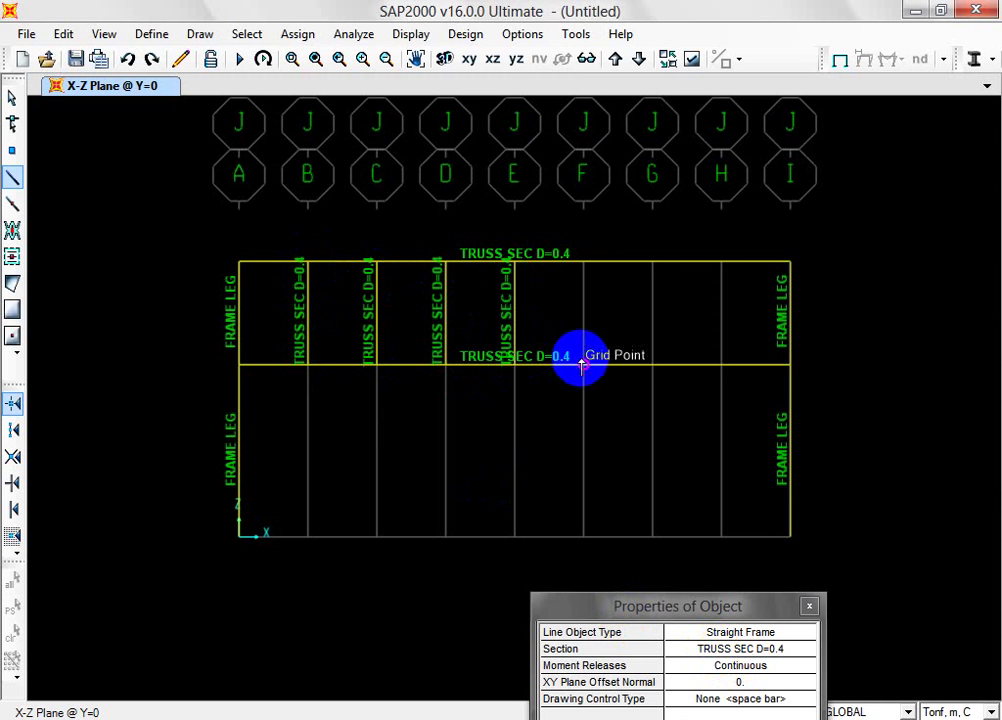
click(583, 365)
click(583, 262)
right_click(560, 340)
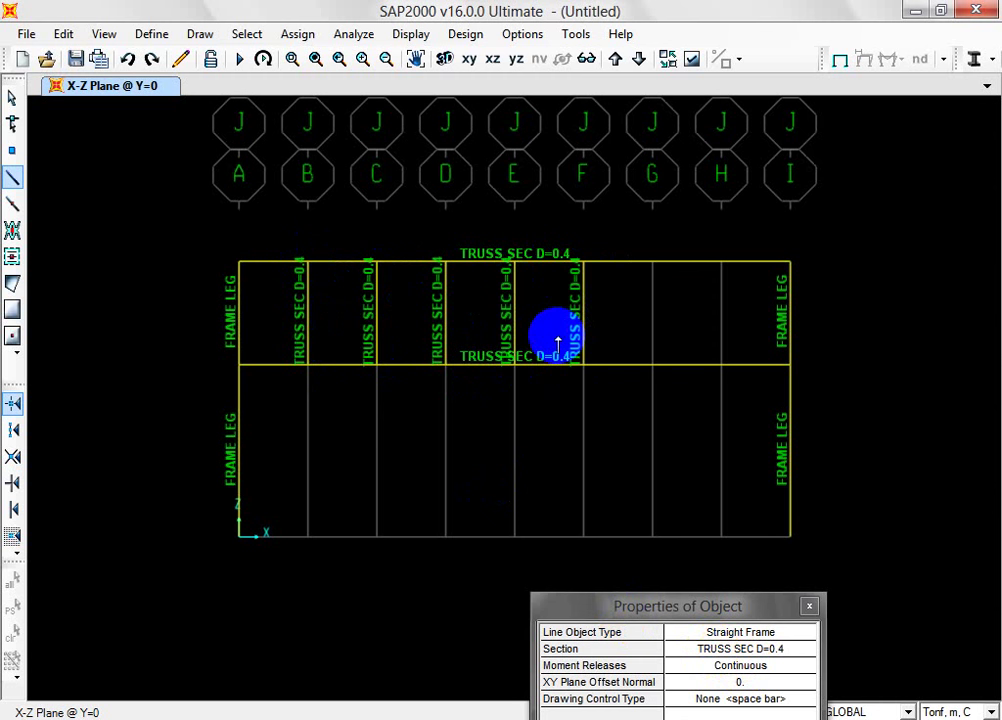
key(Escape)
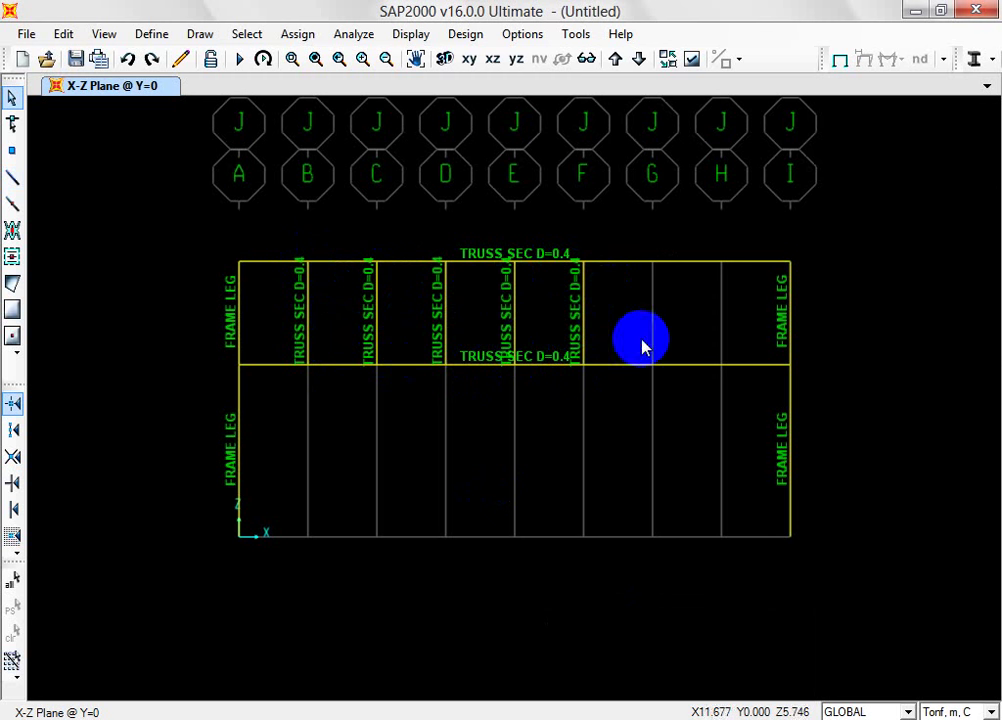
Step: Delete the vertical web members on grid lines C to F
drag(633, 298, 333, 351)
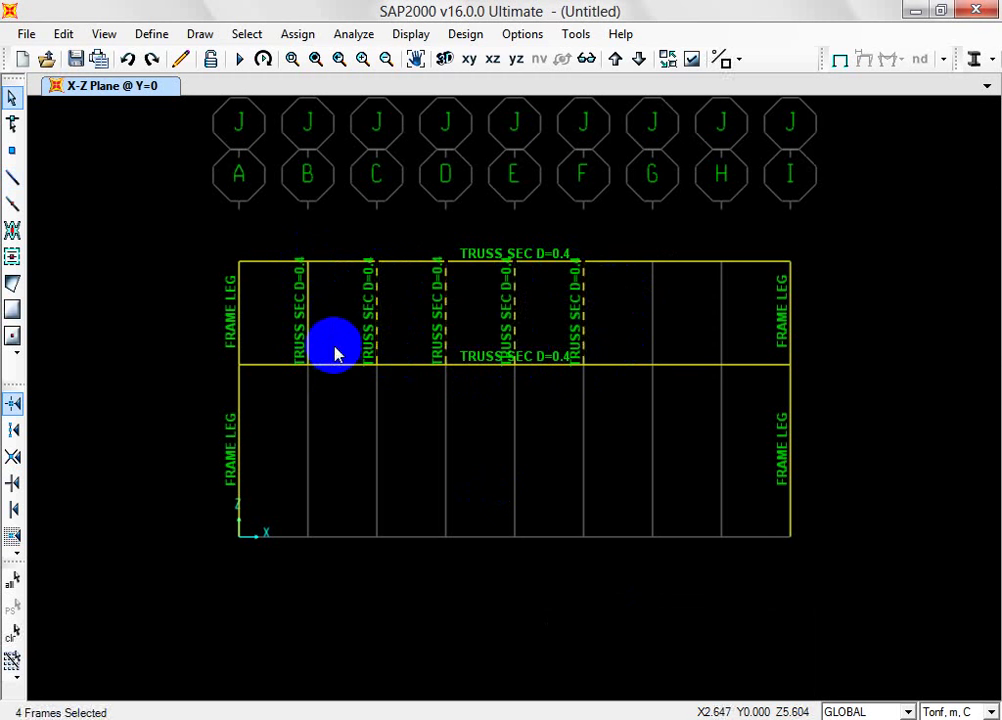
key(Delete)
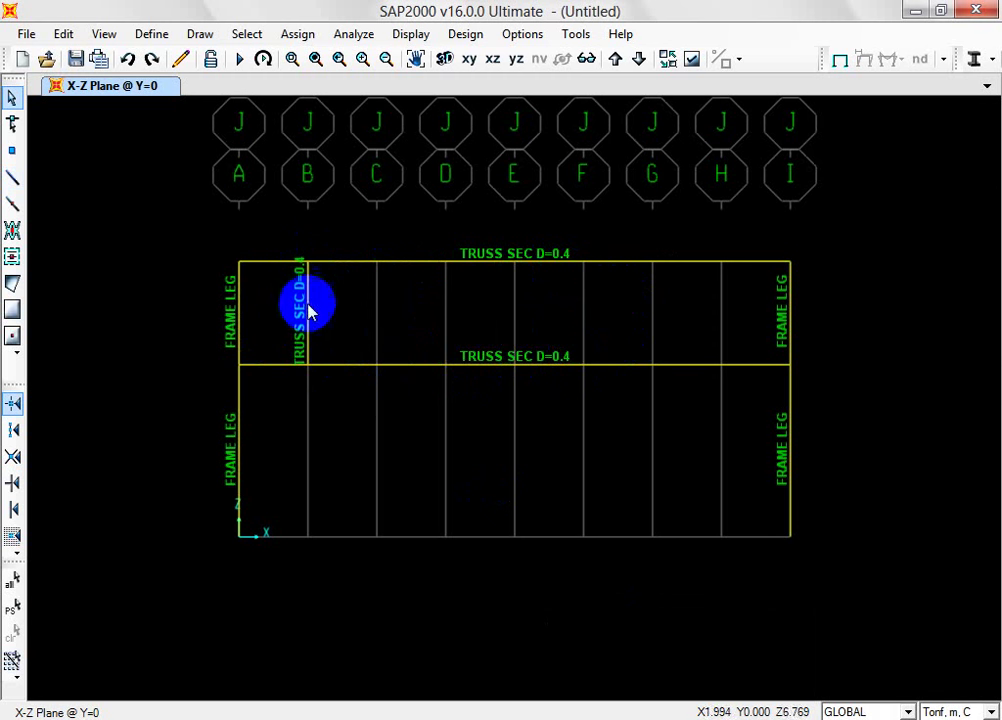
Step: Replicate the vertical web member on grid line B linearly with dx 2 m and 6 copies
click(297, 348)
click(63, 33)
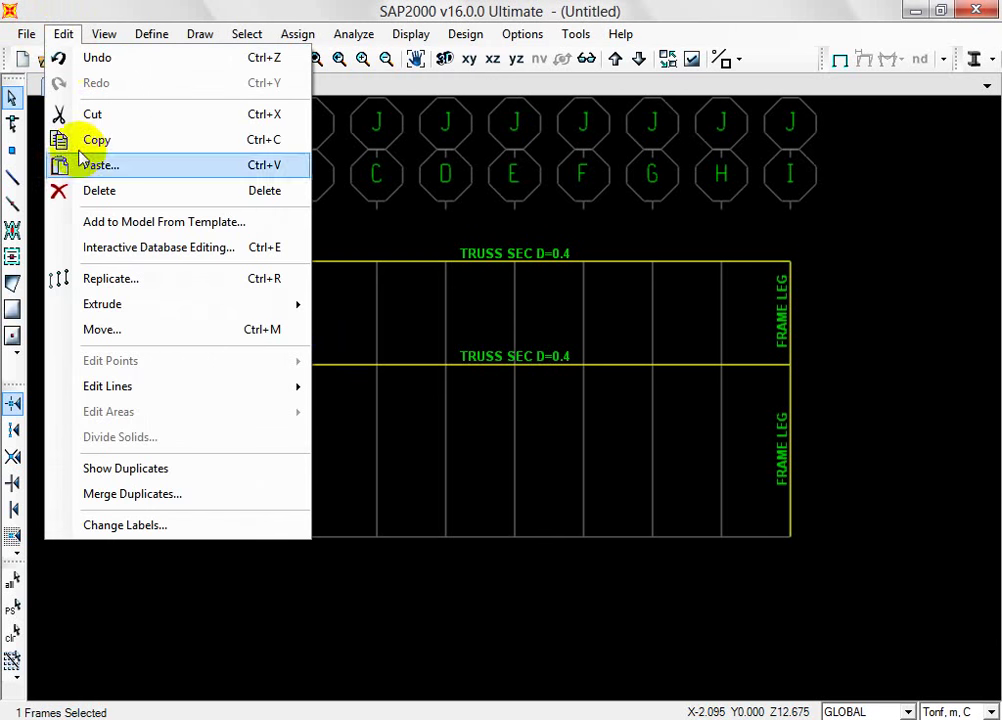
click(153, 279)
drag(562, 215, 758, 405)
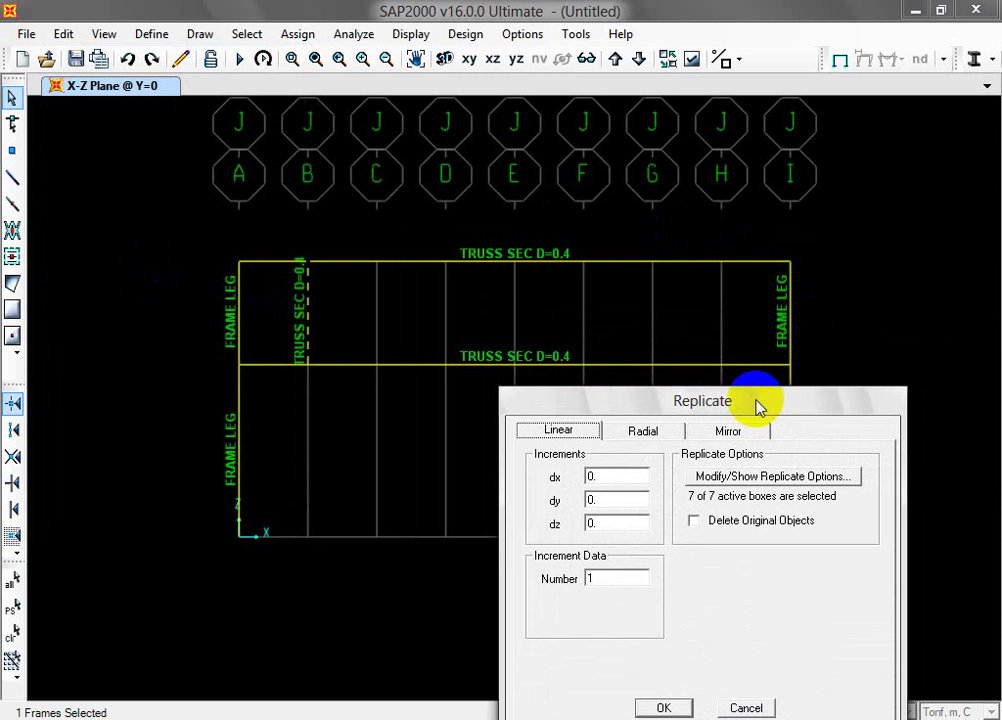
double_click(633, 479)
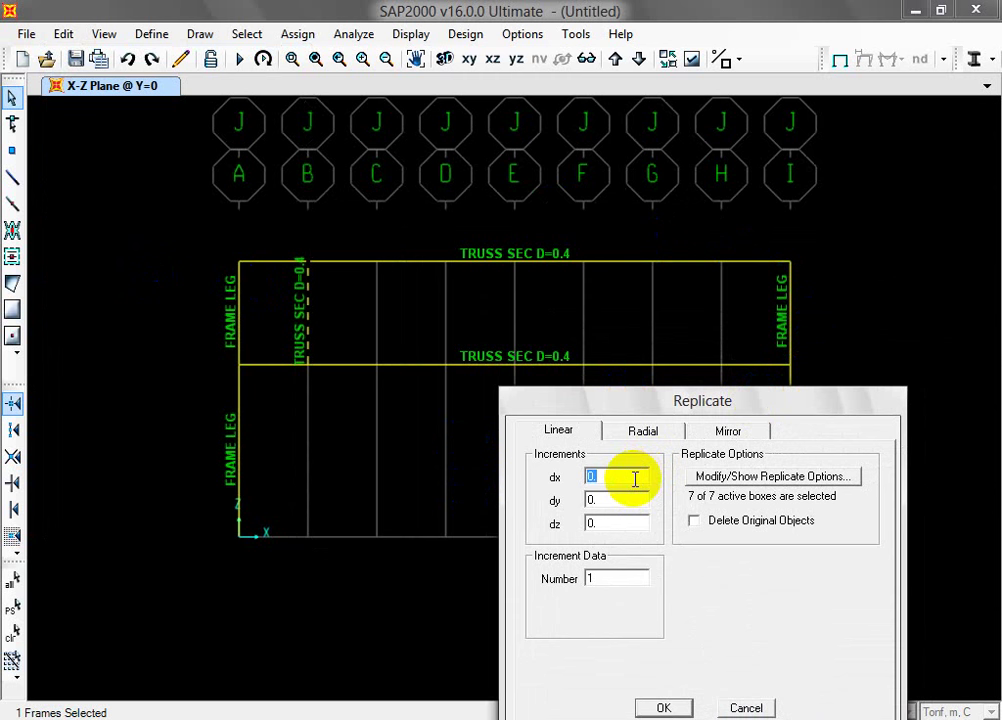
double_click(613, 580)
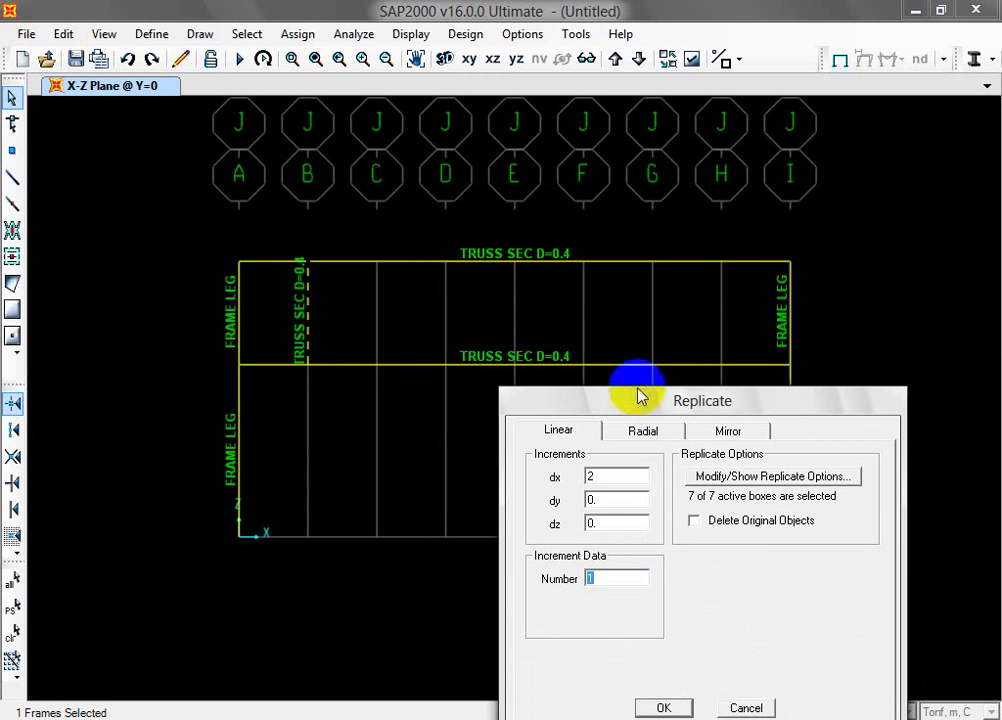
drag(655, 398, 577, 290)
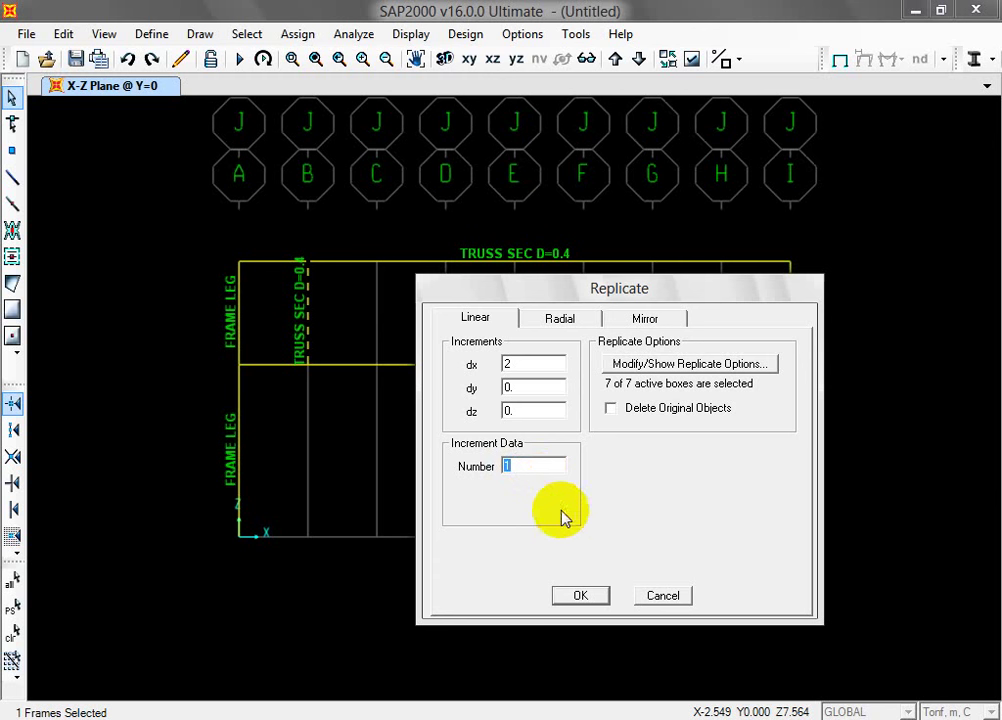
drag(519, 286, 756, 289)
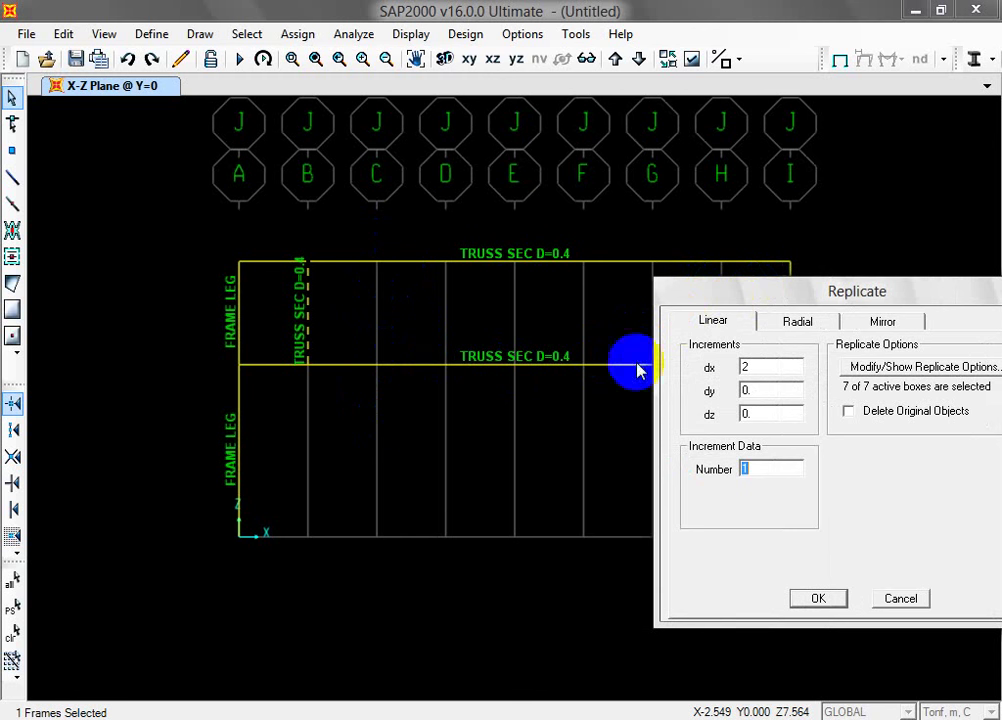
drag(888, 293, 501, 488)
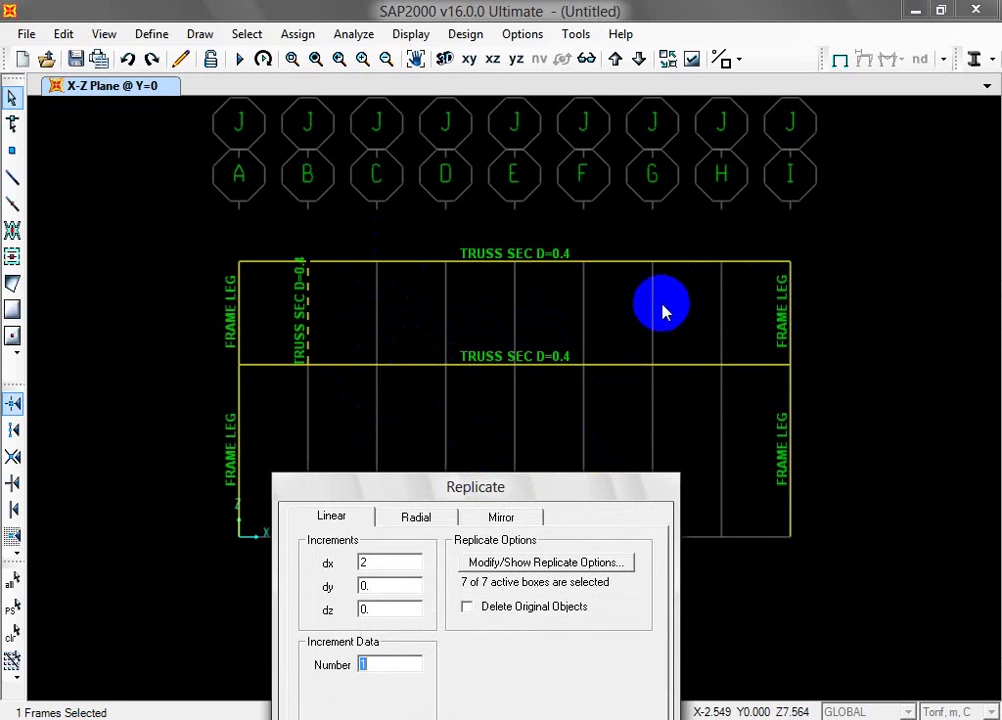
click(566, 508)
drag(566, 508, 497, 373)
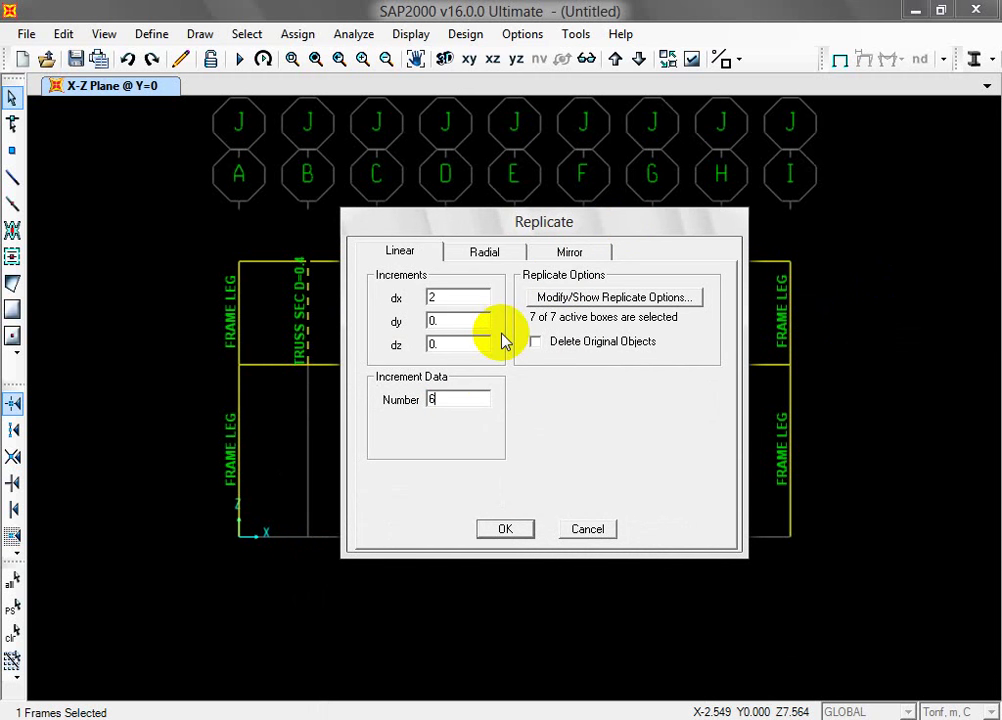
click(512, 530)
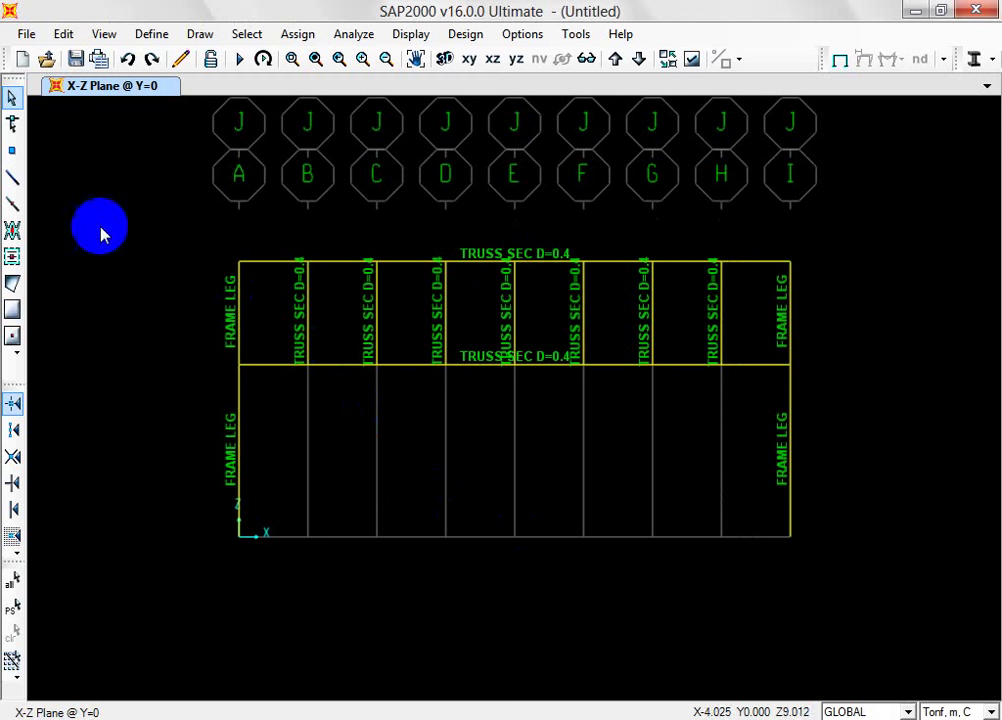
Step: Check the diagonal layout in AutoCAD's PROBLEMS.dwg, and draw zigzag TRUSS SEC D=0.4 diagonals in SAP2000 from the top joint on A to the top joint on I
mouse_move(514, 692)
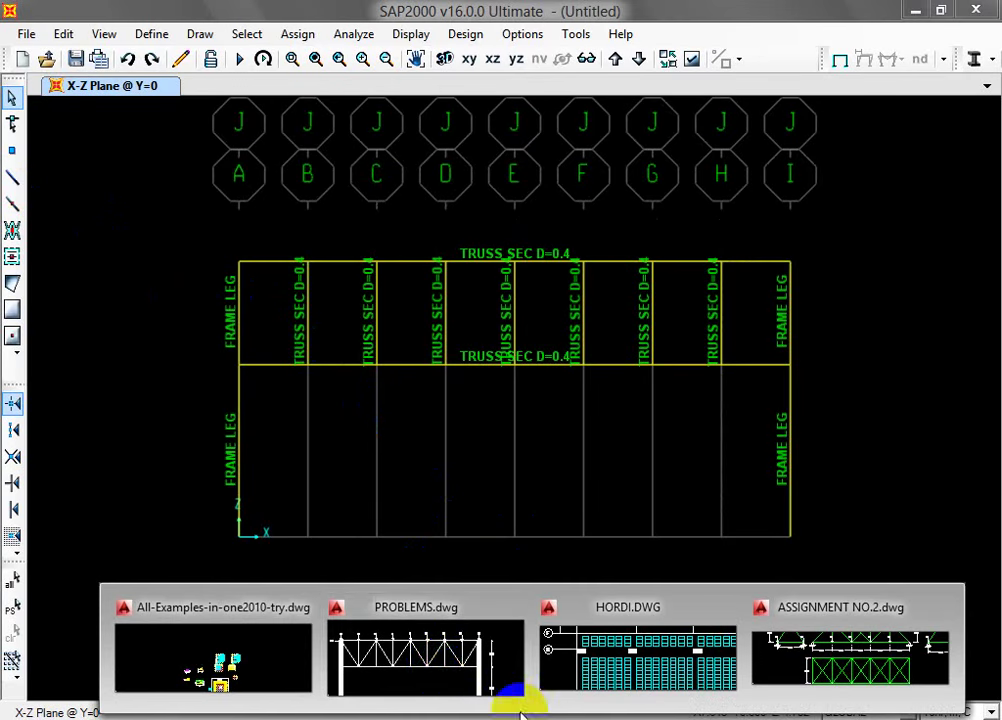
click(432, 662)
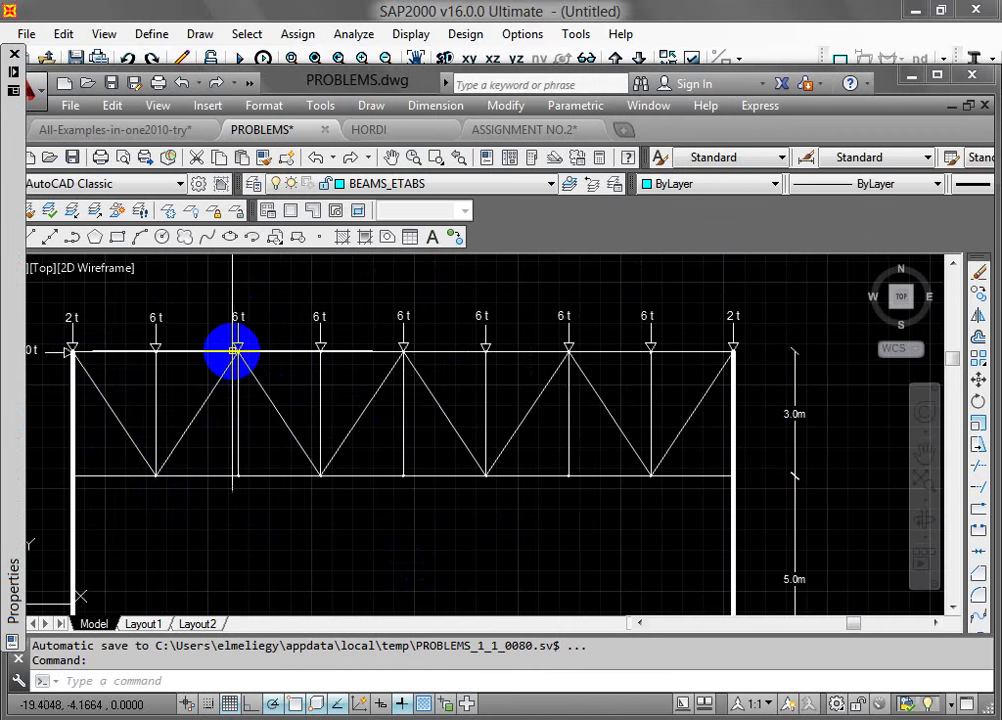
click(908, 77)
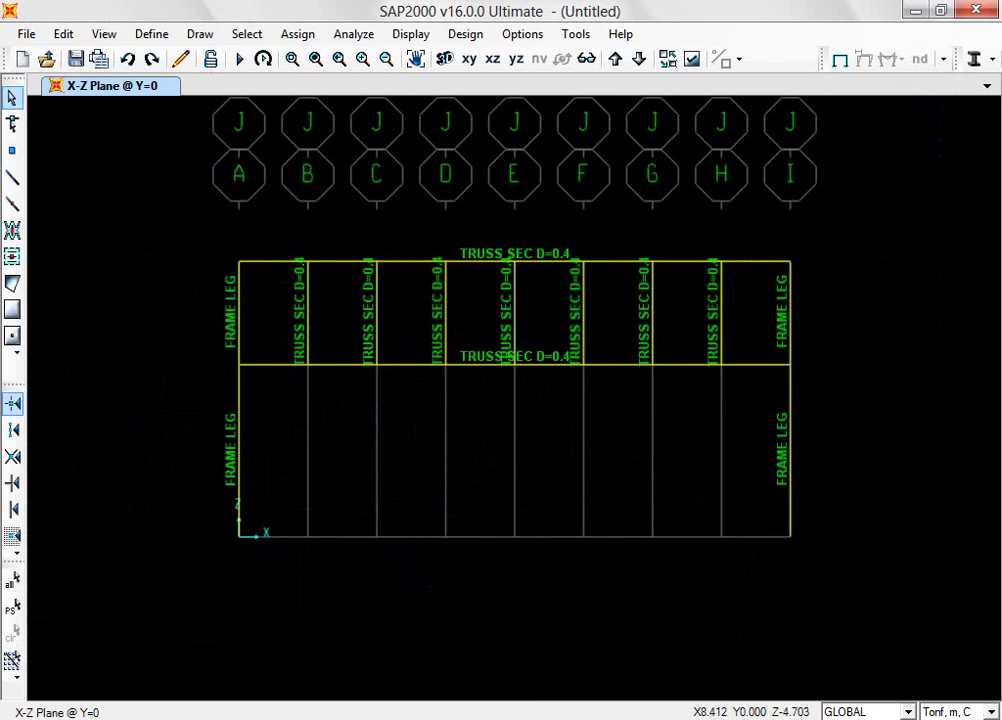
mouse_move(447, 696)
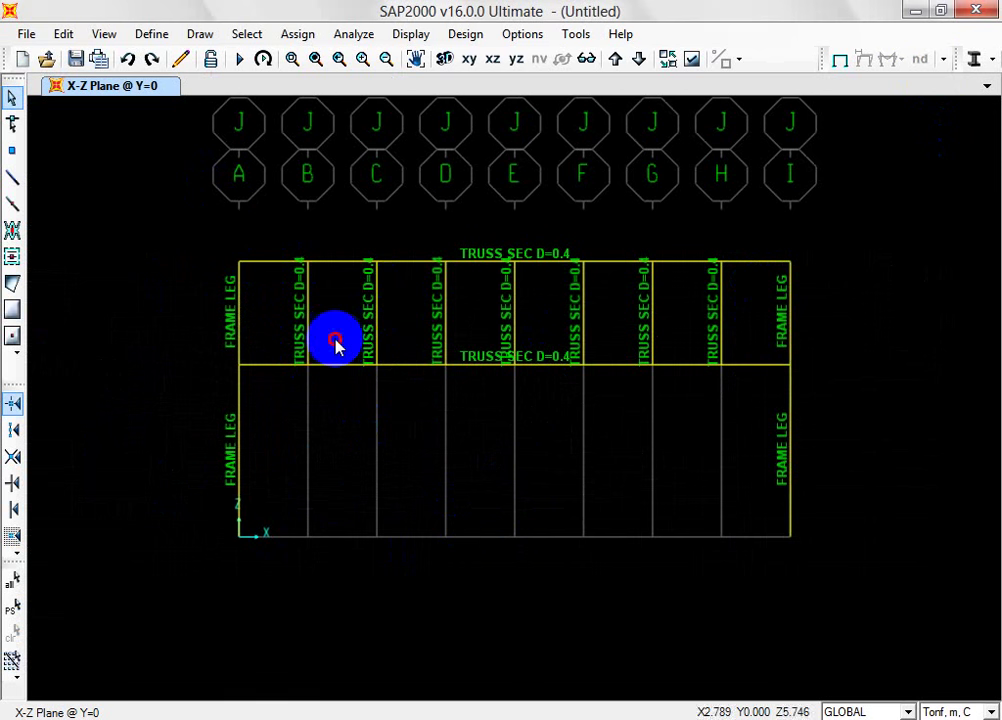
click(12, 179)
click(241, 263)
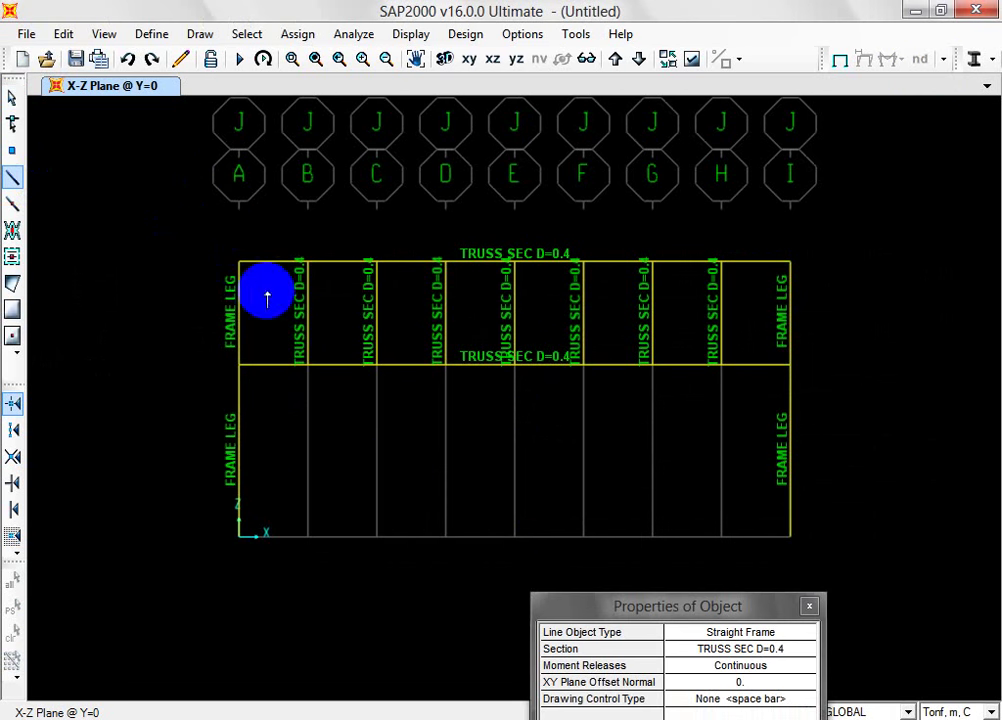
click(308, 365)
click(376, 262)
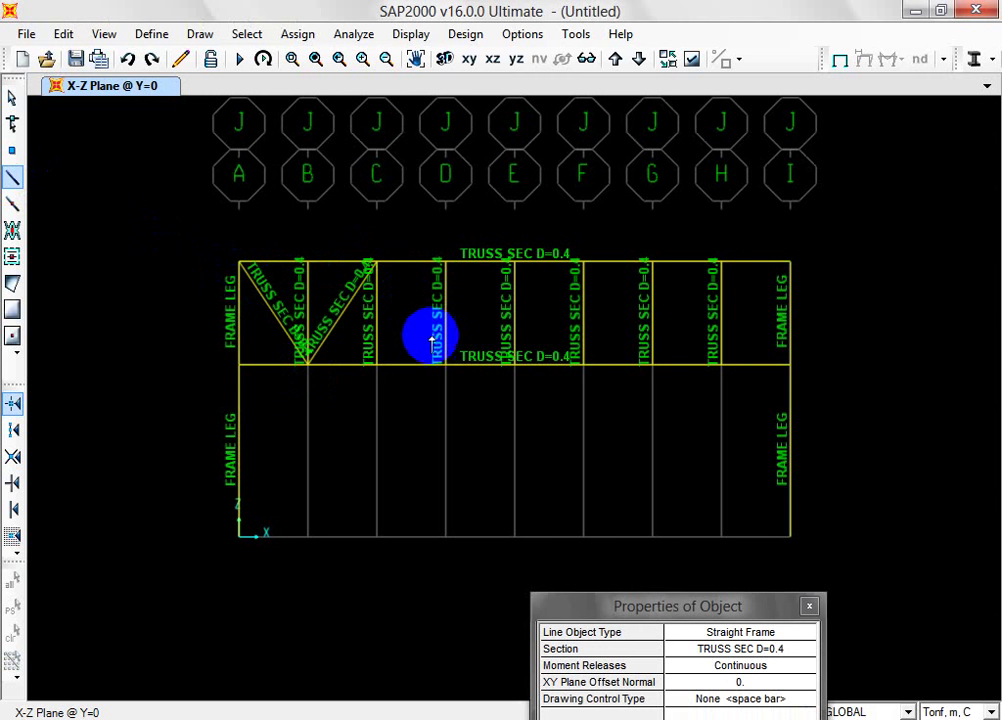
click(446, 365)
click(514, 262)
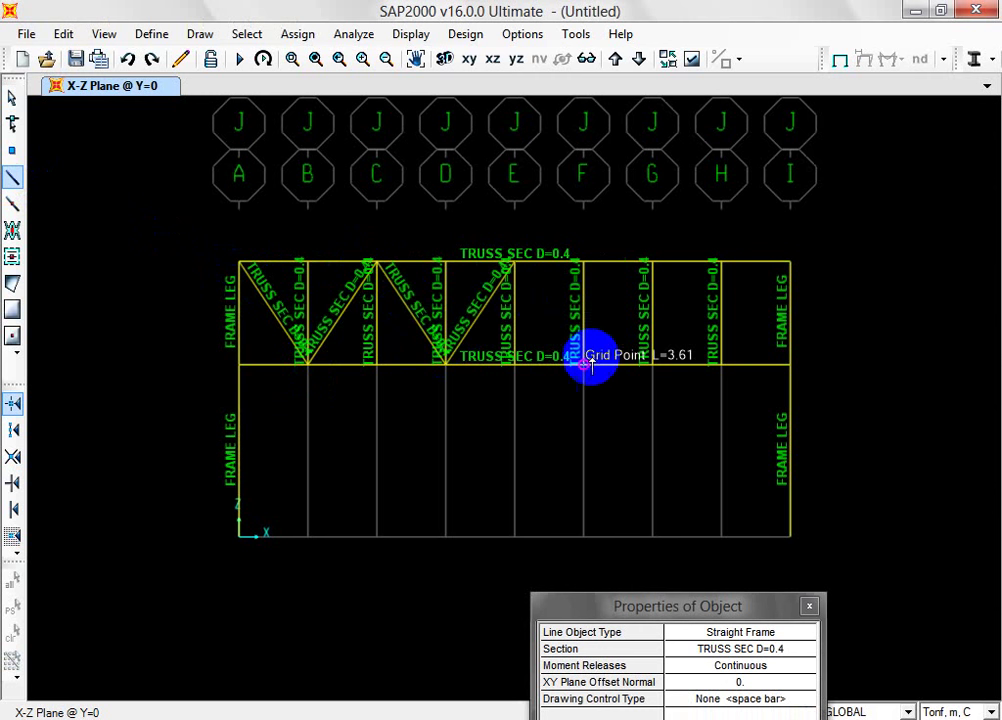
click(584, 365)
click(652, 262)
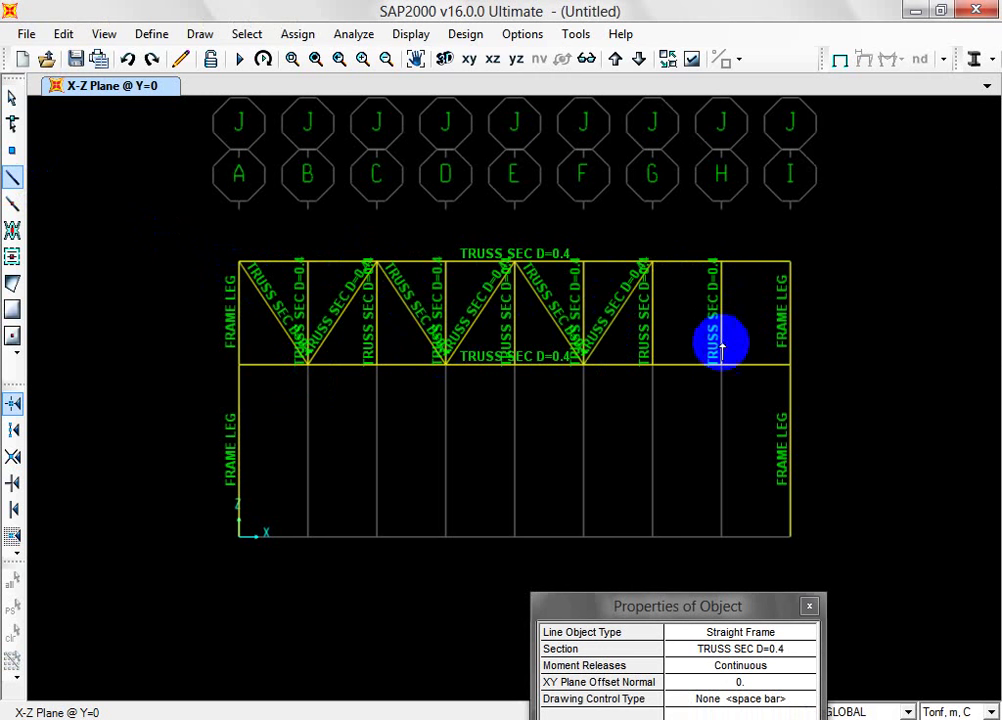
click(721, 365)
click(789, 262)
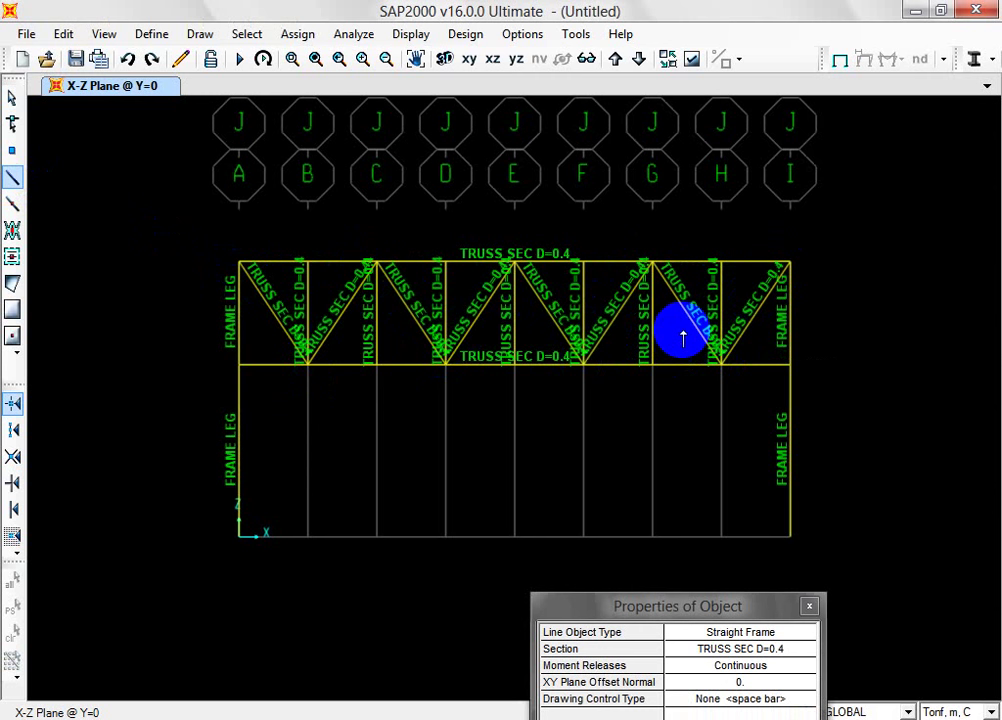
key(Escape)
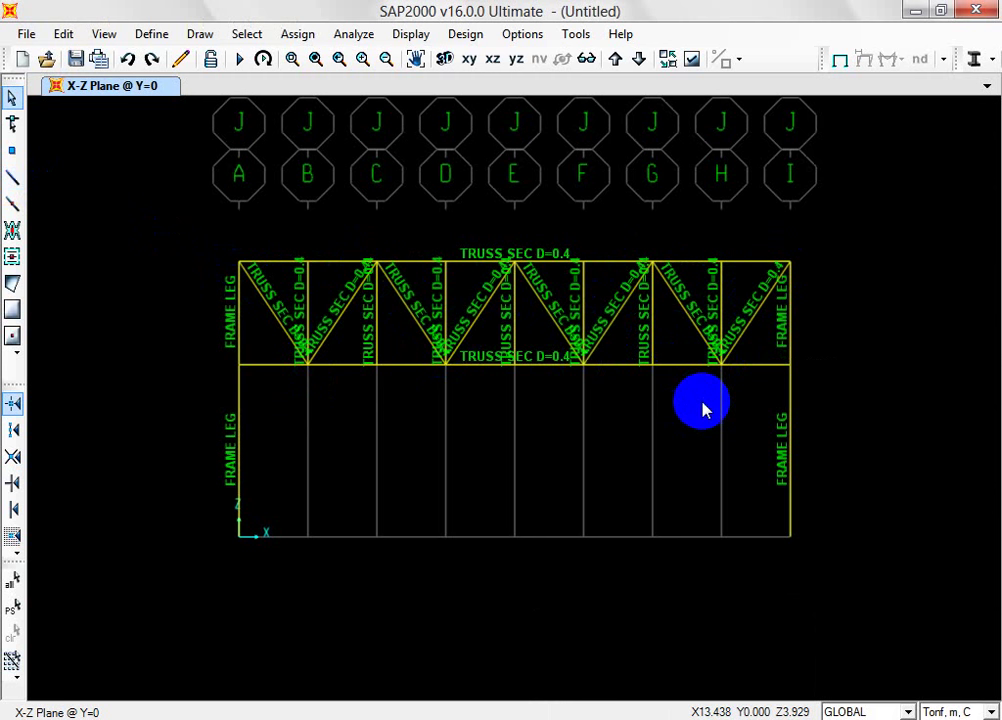
Step: Select all truss chords and web members and divide them by breaking at intersections with selected joints, frames, area edges and solid edges
drag(736, 400, 268, 245)
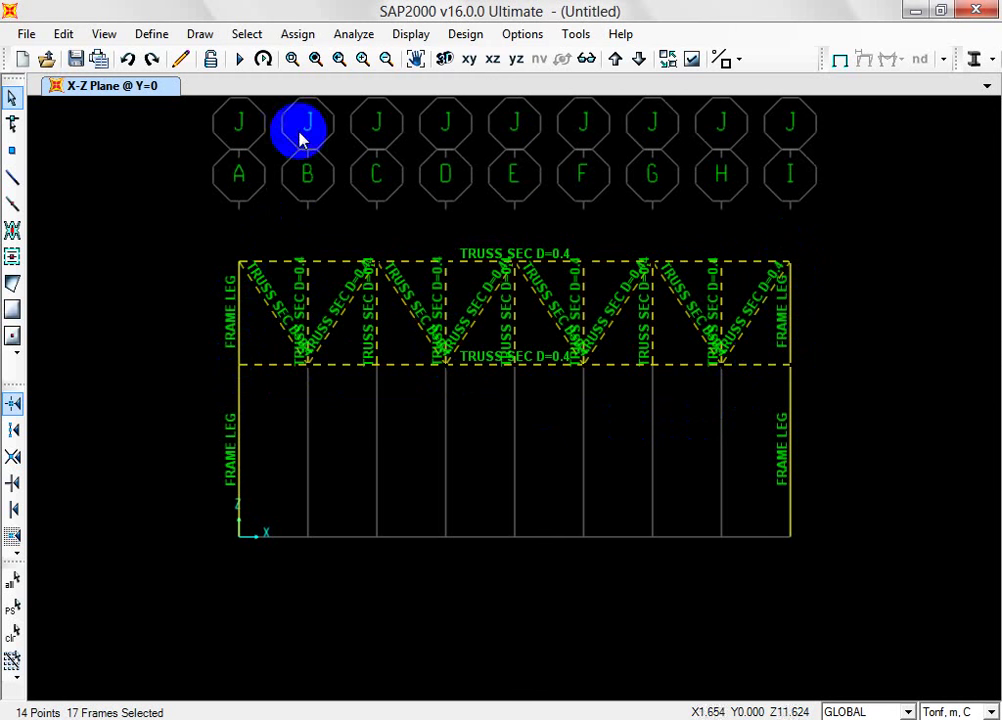
click(297, 34)
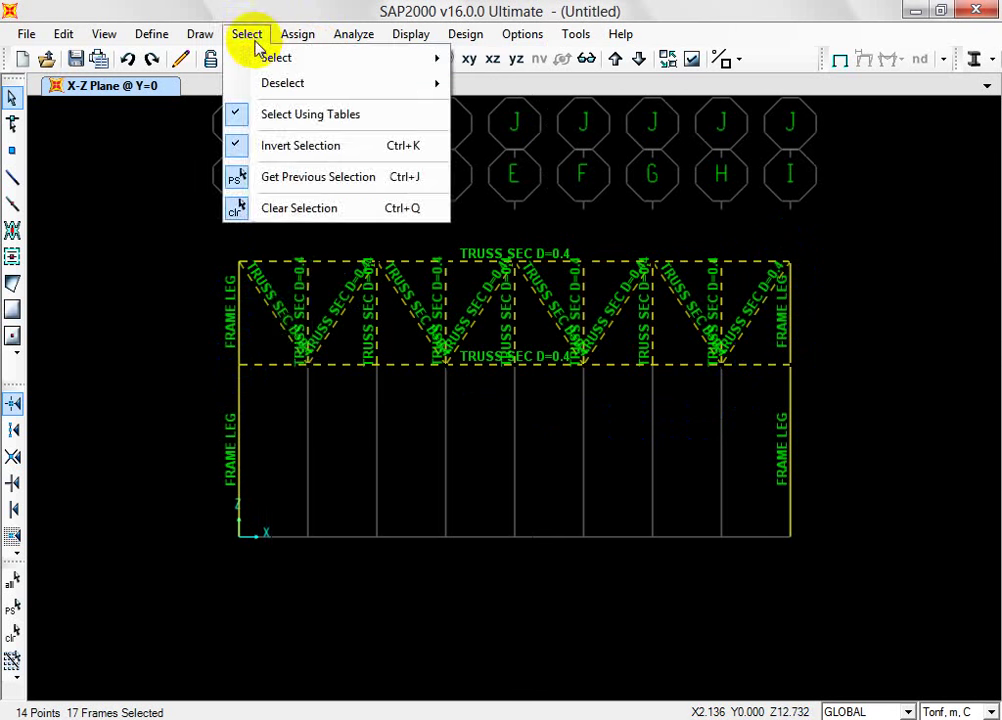
click(63, 34)
click(63, 34)
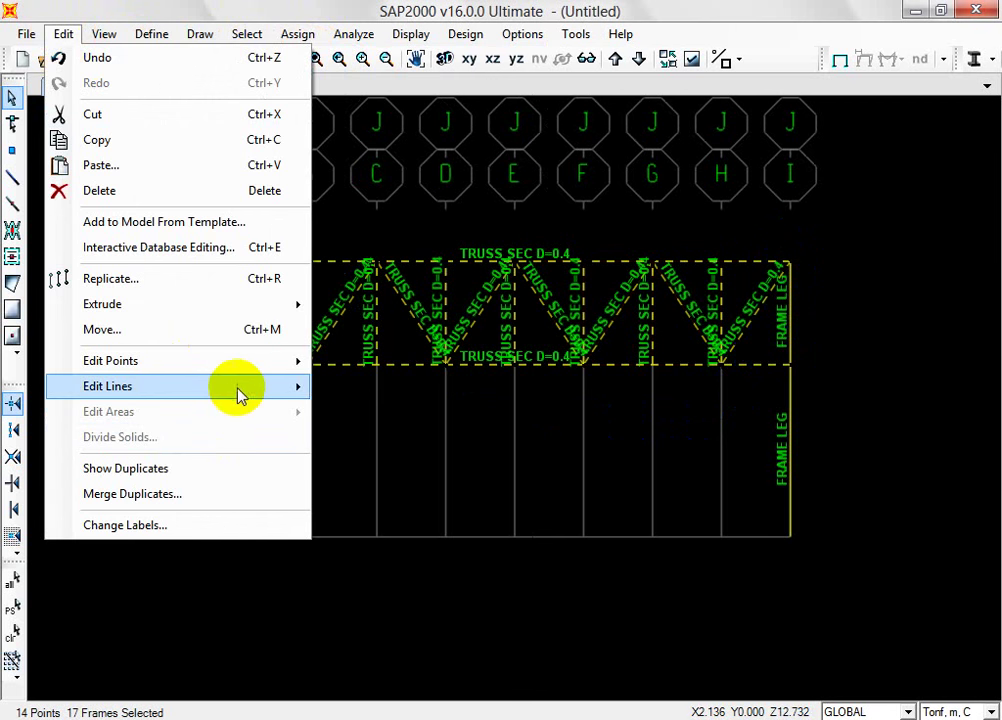
mouse_move(256, 392)
click(353, 387)
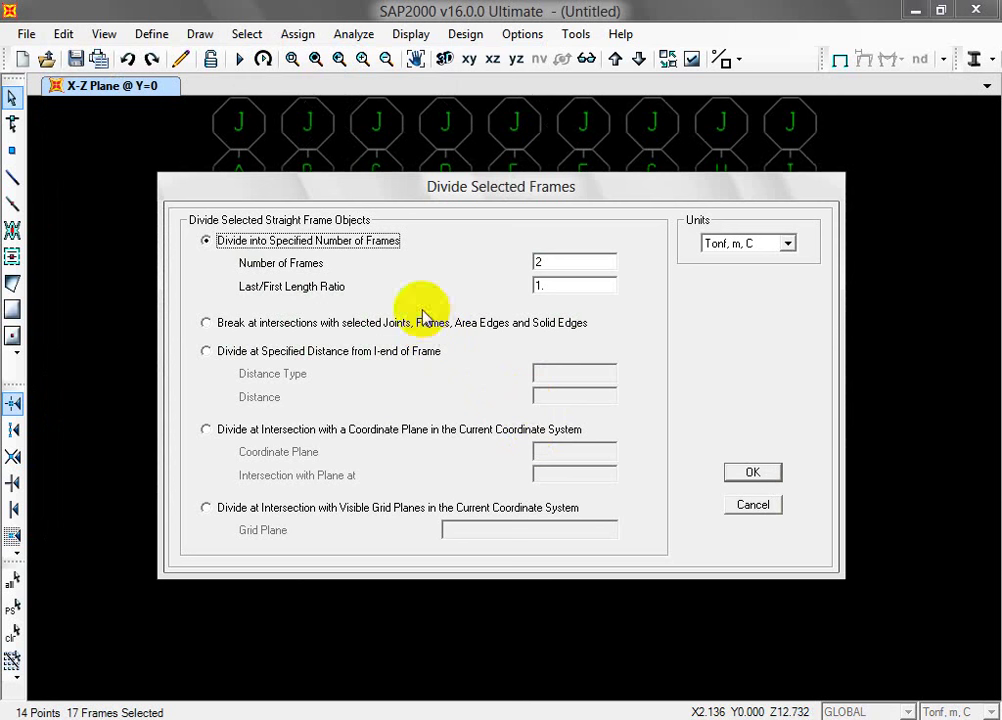
click(413, 323)
click(775, 480)
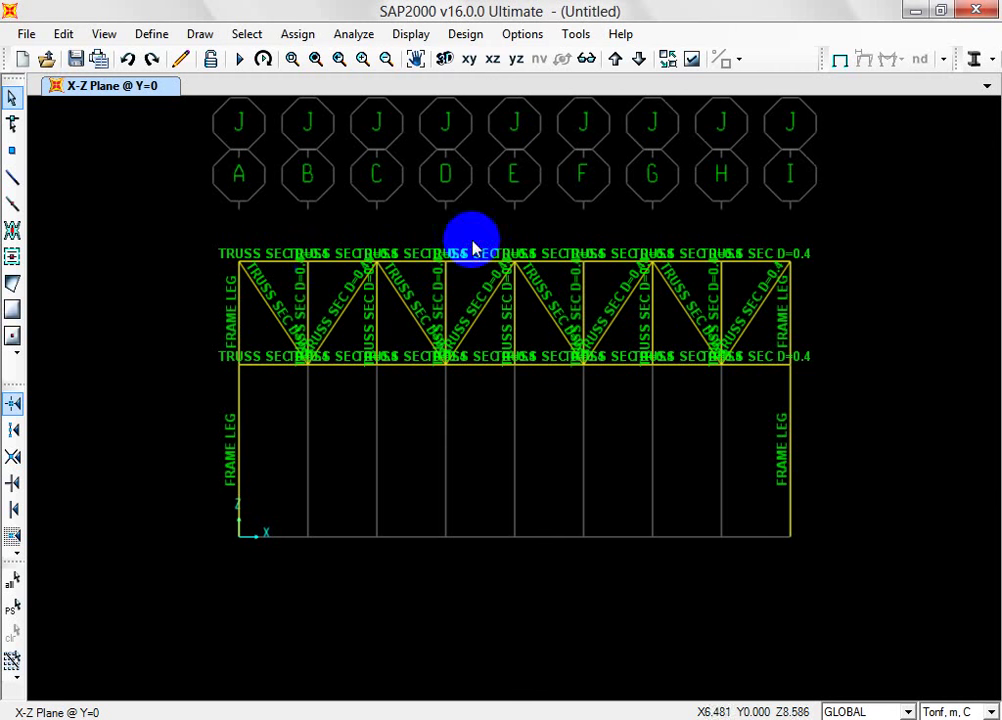
Step: Set the maximum graphic font size to 4 points in the dimensions and tolerances preferences
right_click(520, 428)
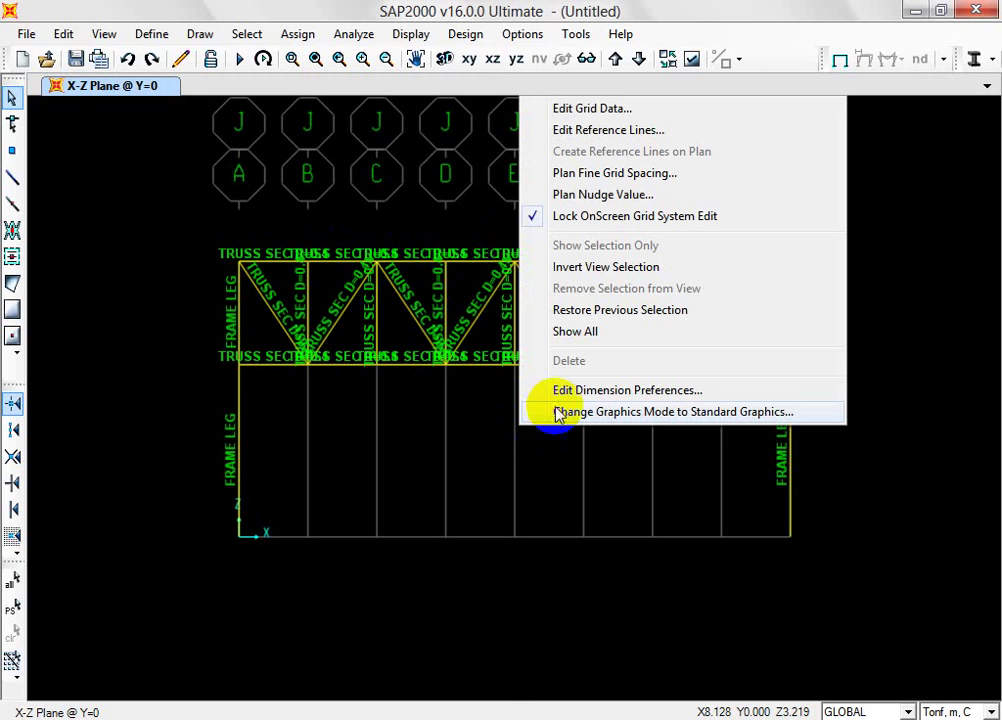
click(556, 390)
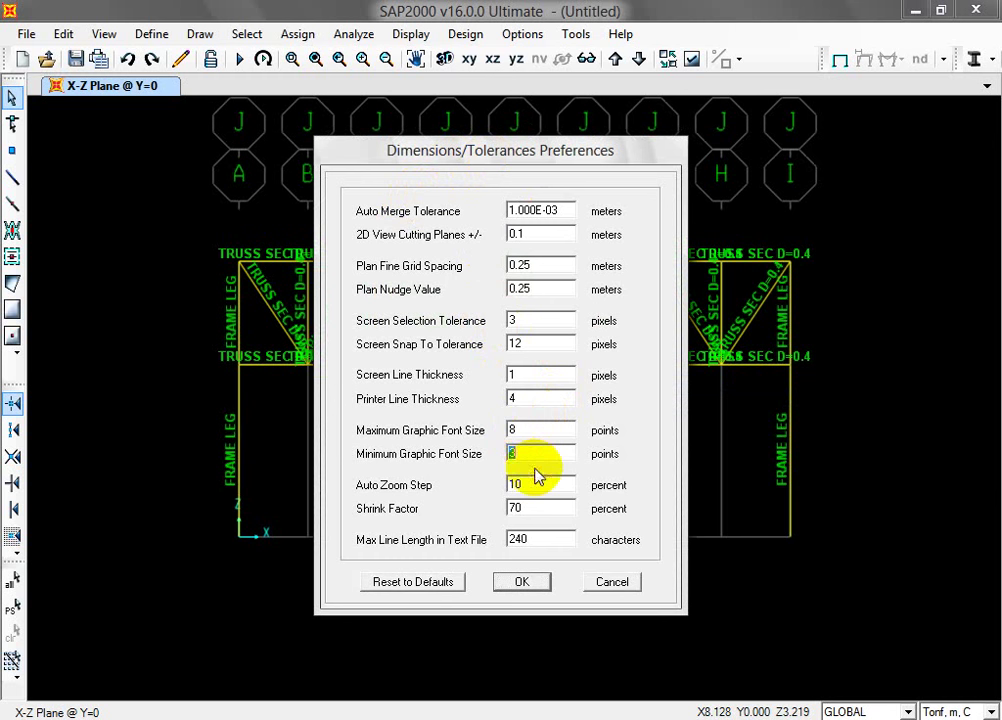
click(521, 580)
right_click(521, 450)
click(607, 412)
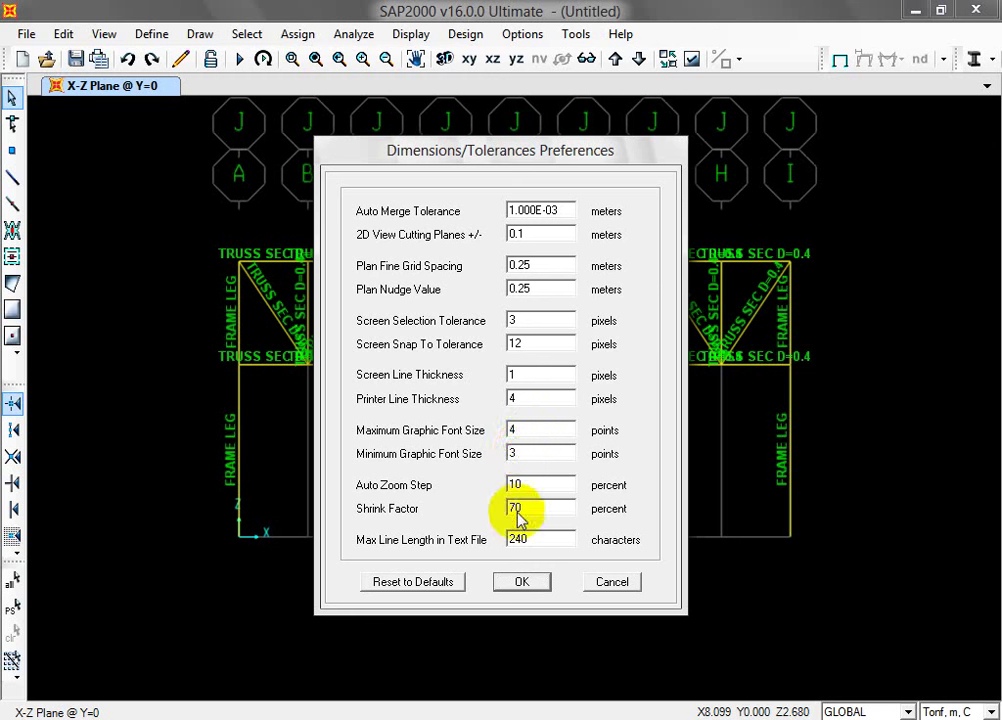
click(521, 581)
scroll(510, 405, down, 1)
scroll(394, 327, up, 3)
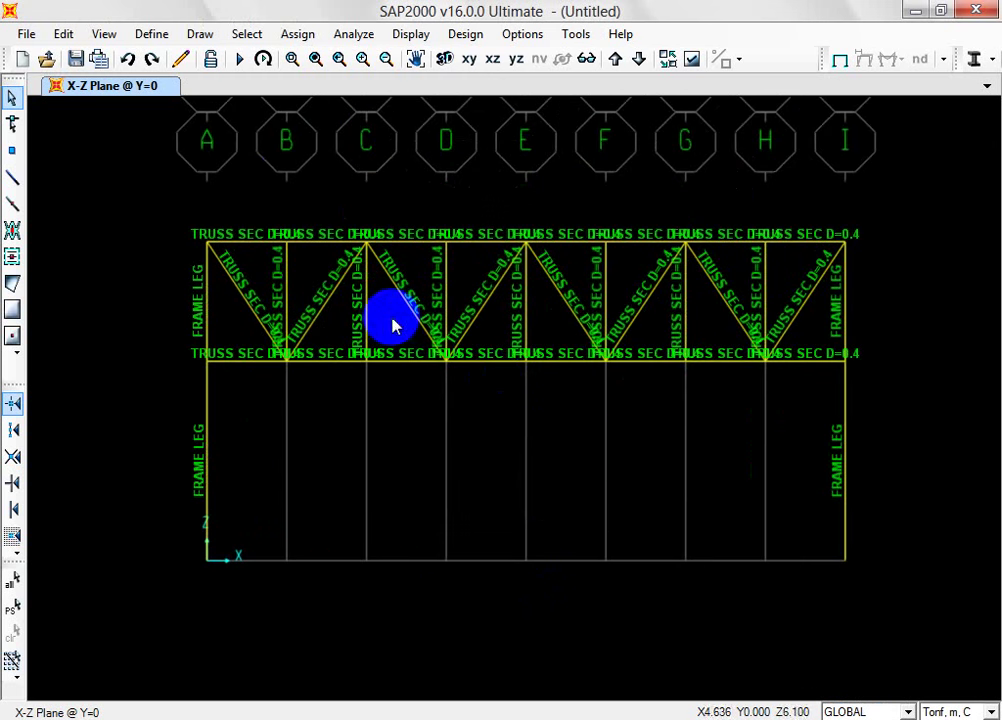
scroll(291, 262, down, 1)
scroll(342, 313, up, 1)
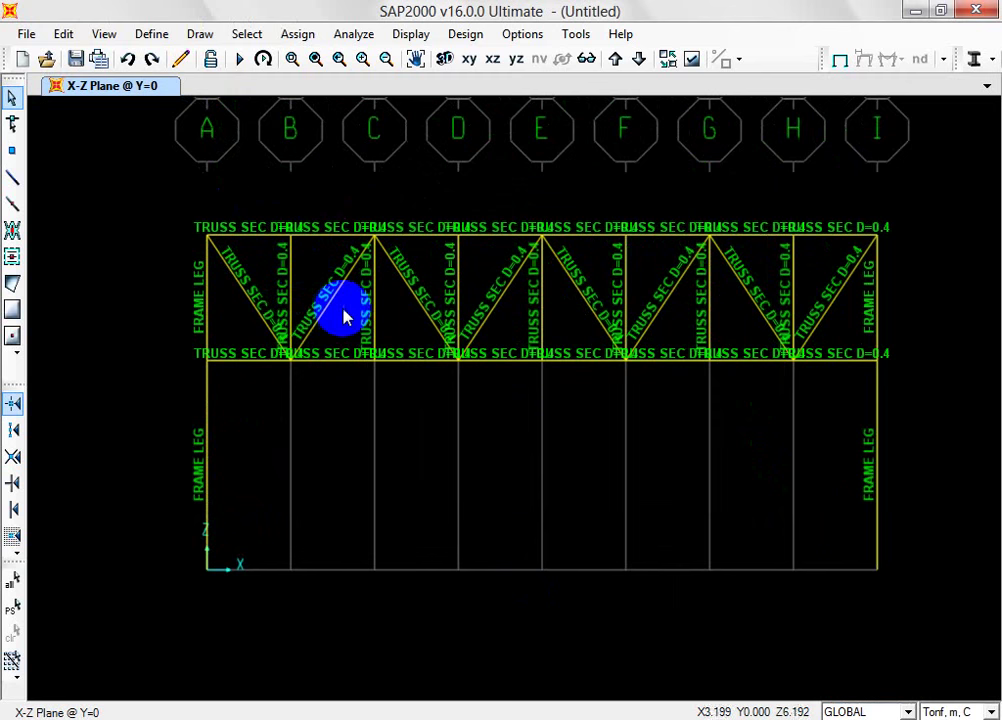
Step: Hide the frame section labels in the X-Z view and display them again
click(667, 59)
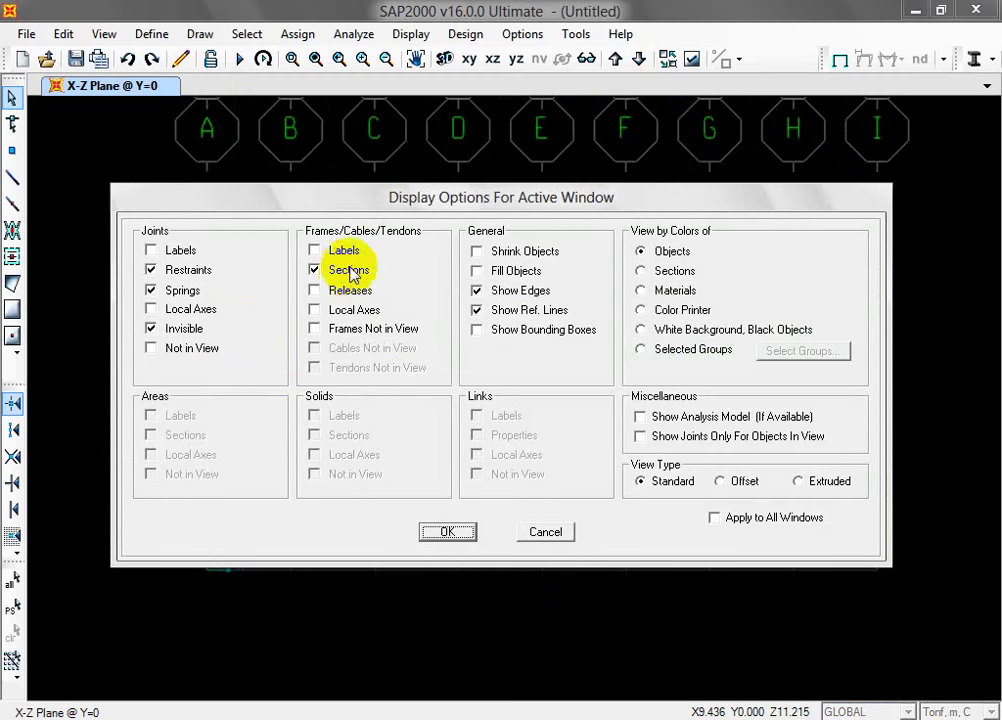
click(447, 532)
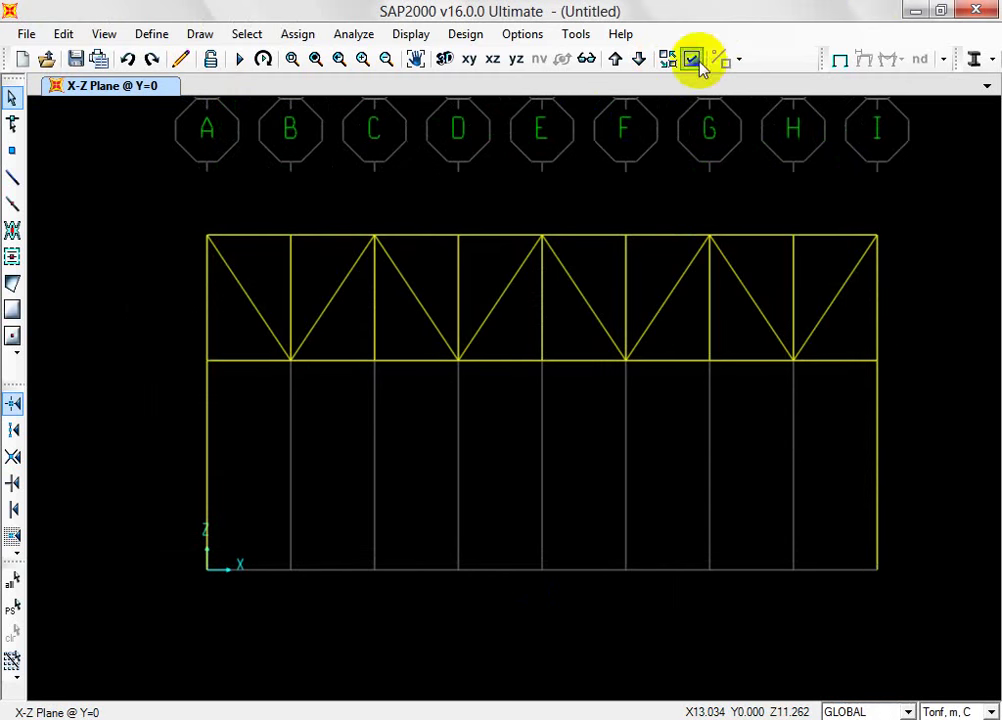
click(691, 59)
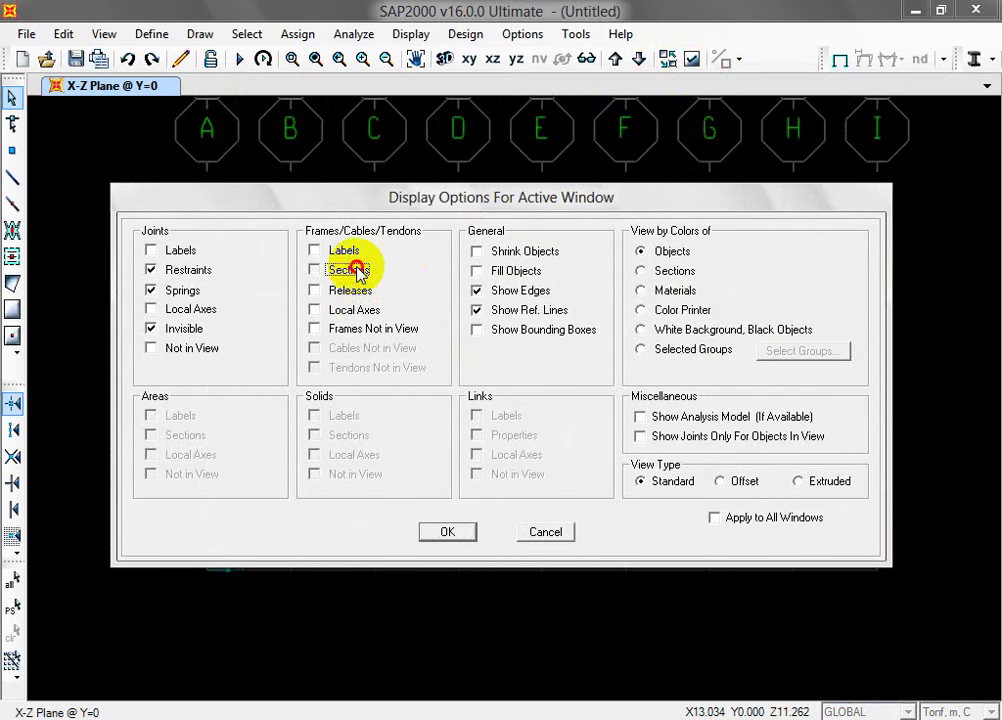
click(357, 272)
click(449, 532)
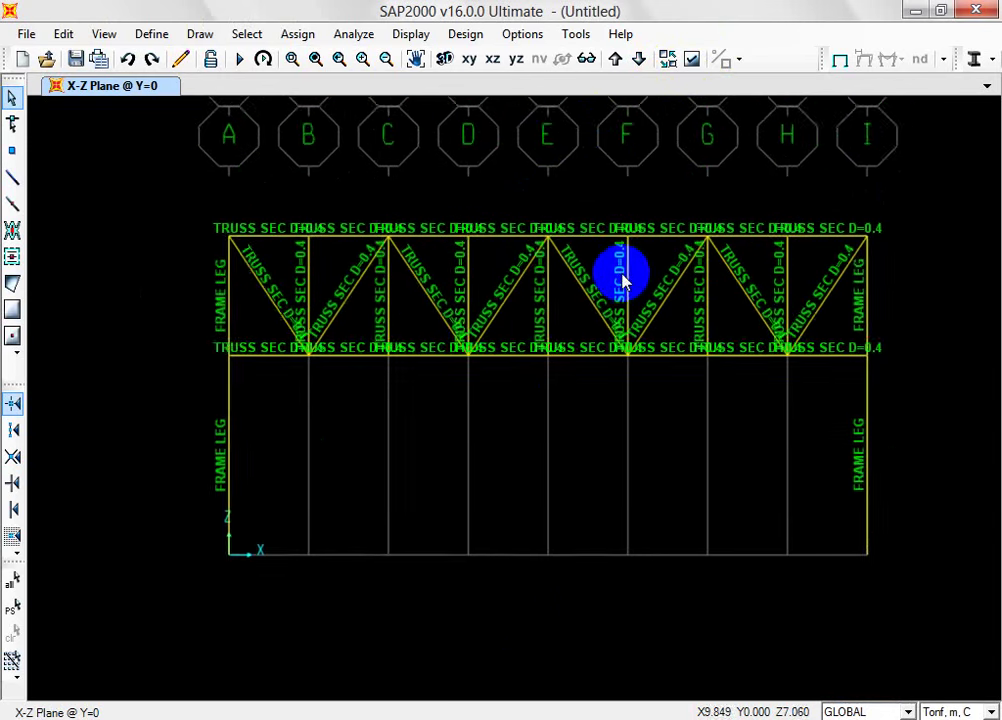
scroll(622, 280, down, 1)
scroll(649, 320, up, 2)
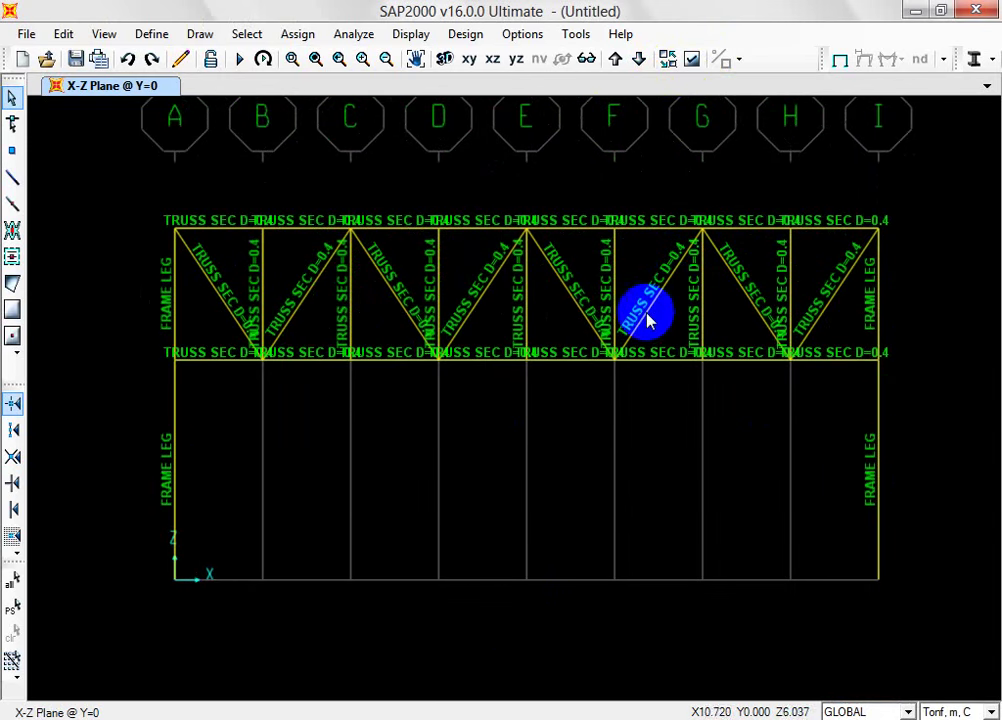
Step: Reduce the maximum graphic font size to 3 points in the dimensions and tolerances preferences
right_click(710, 408)
click(612, 382)
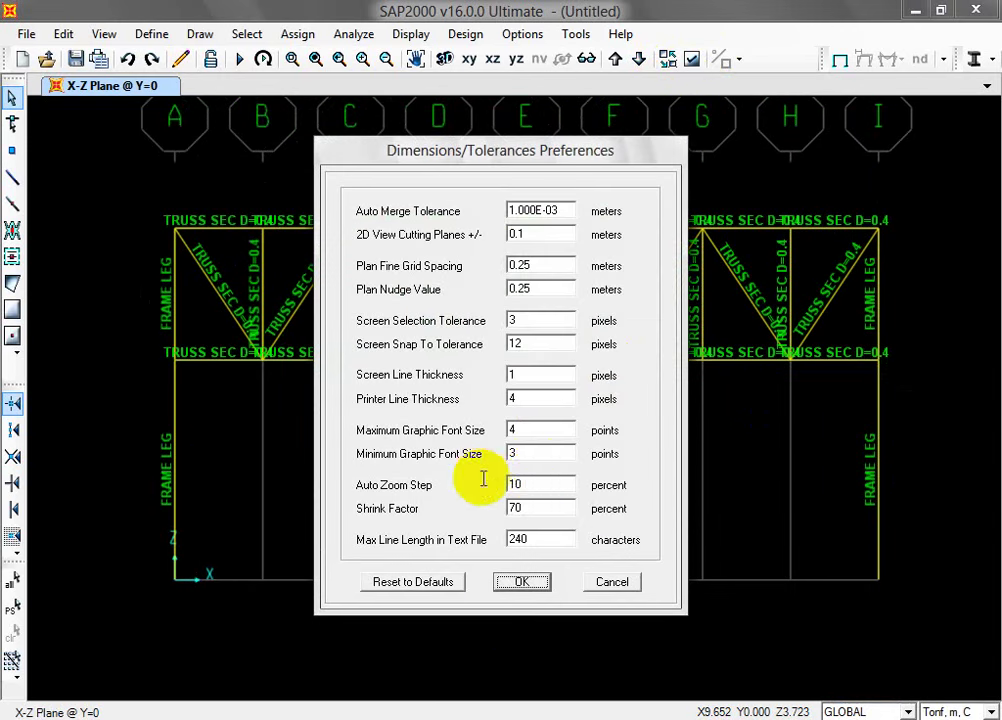
click(521, 582)
scroll(490, 396, up, 1)
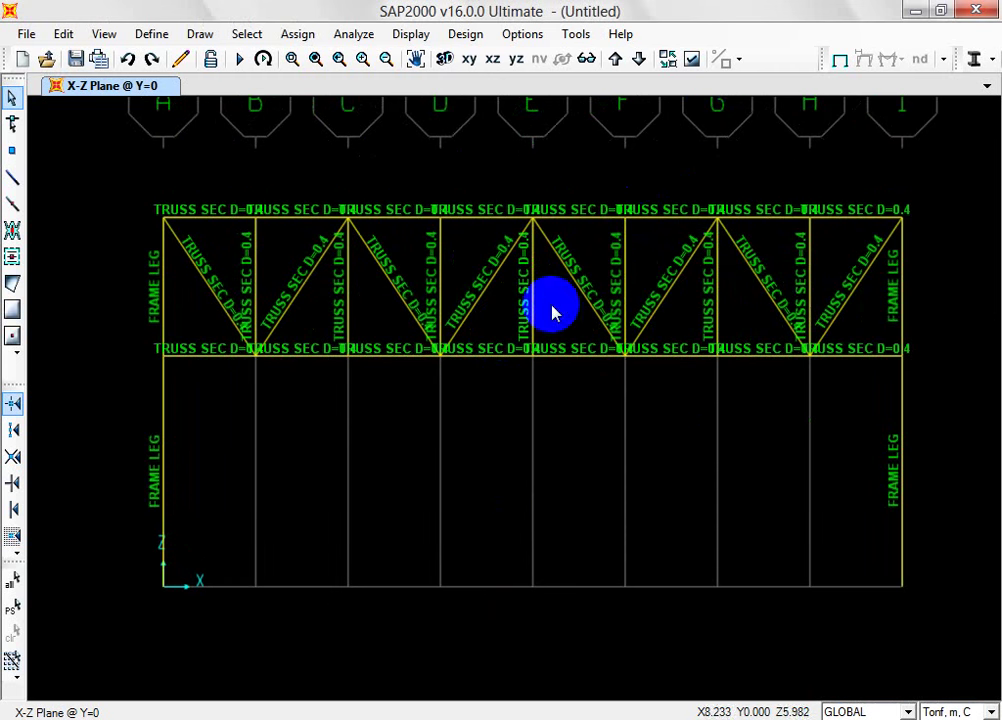
Step: Review the display options and graphic font size preferences, and examine how the section labels fit along the truss
click(692, 68)
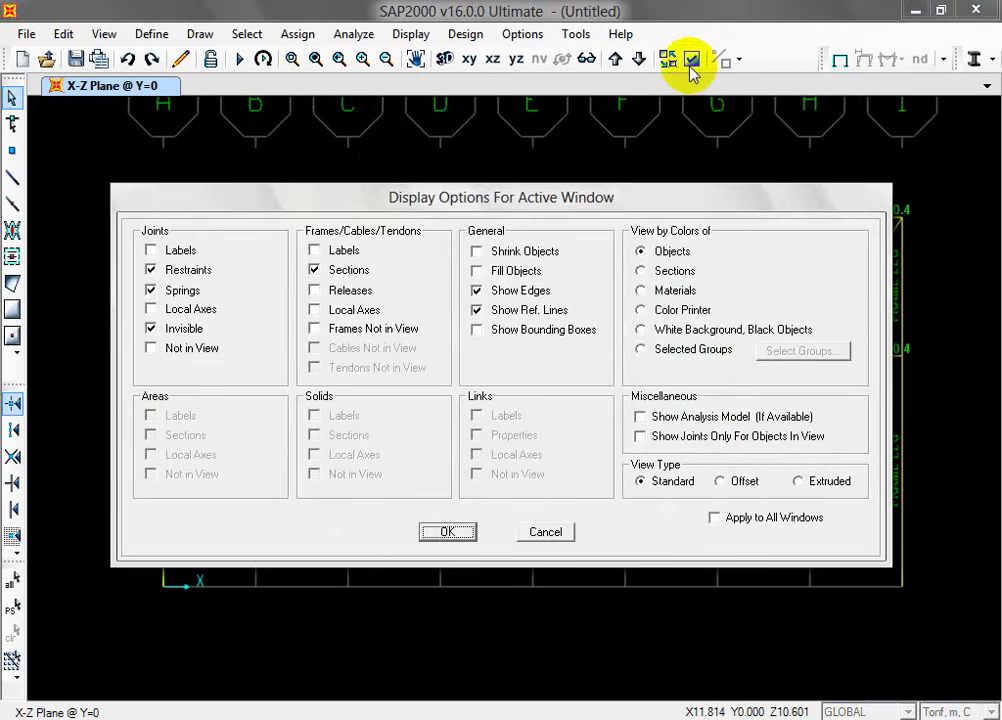
click(447, 532)
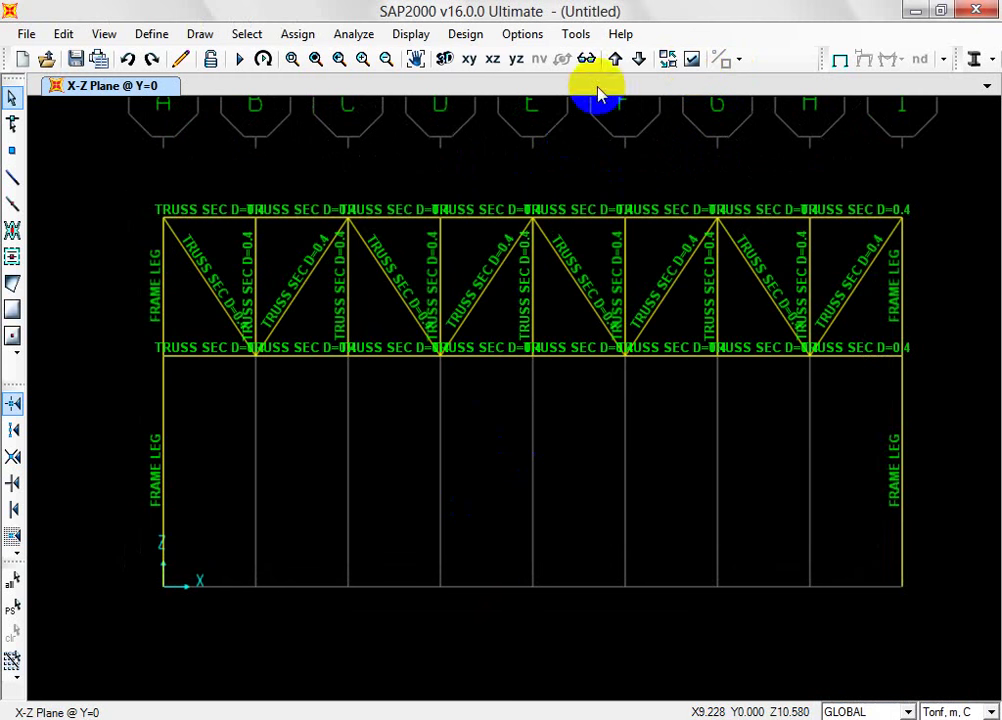
click(694, 64)
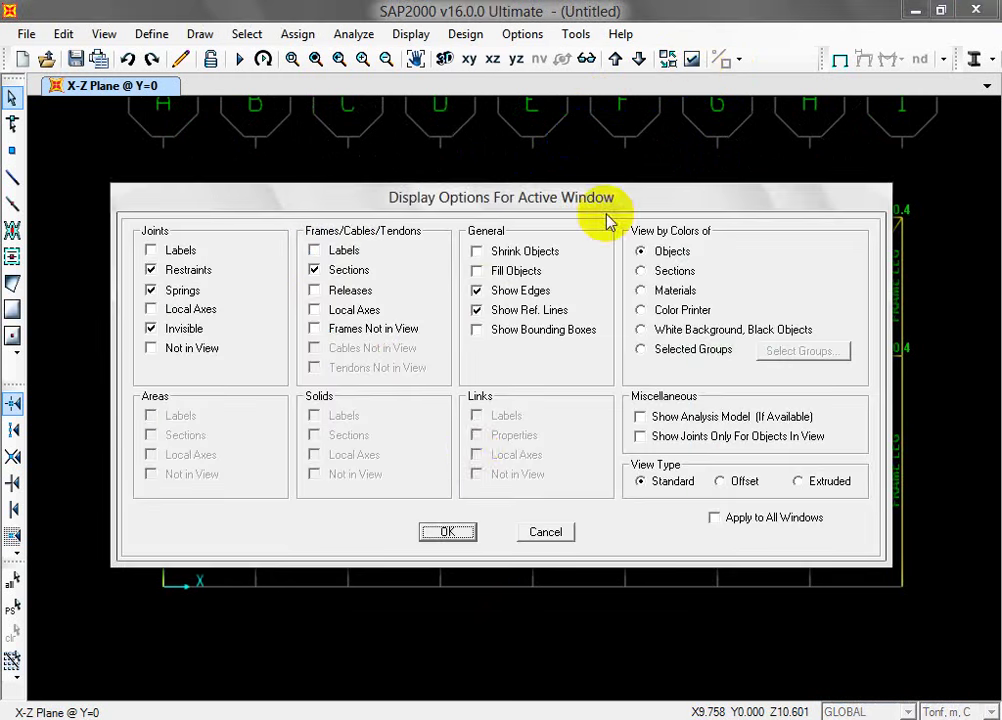
click(553, 533)
right_click(508, 492)
click(530, 454)
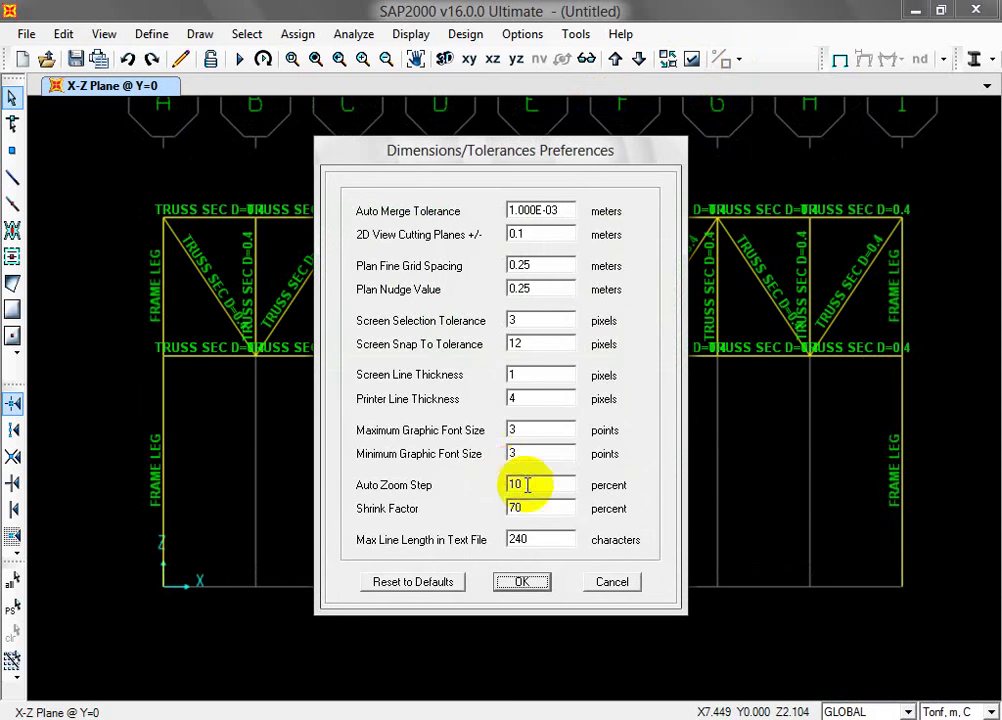
click(525, 590)
scroll(521, 579, down, 1)
scroll(512, 385, up, 2)
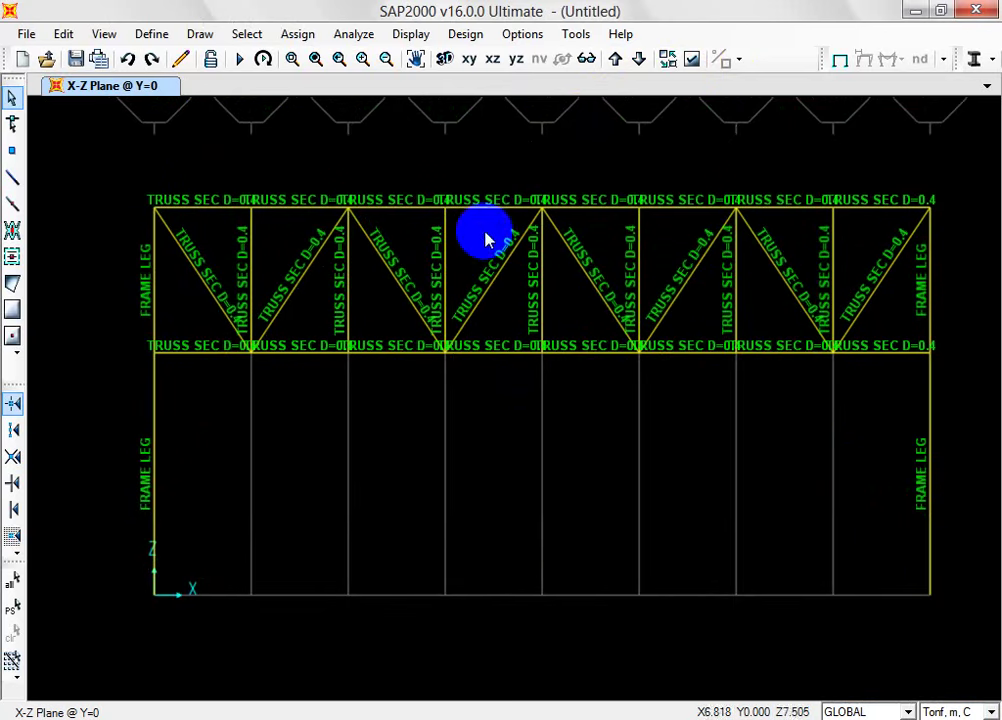
scroll(353, 217, up, 2)
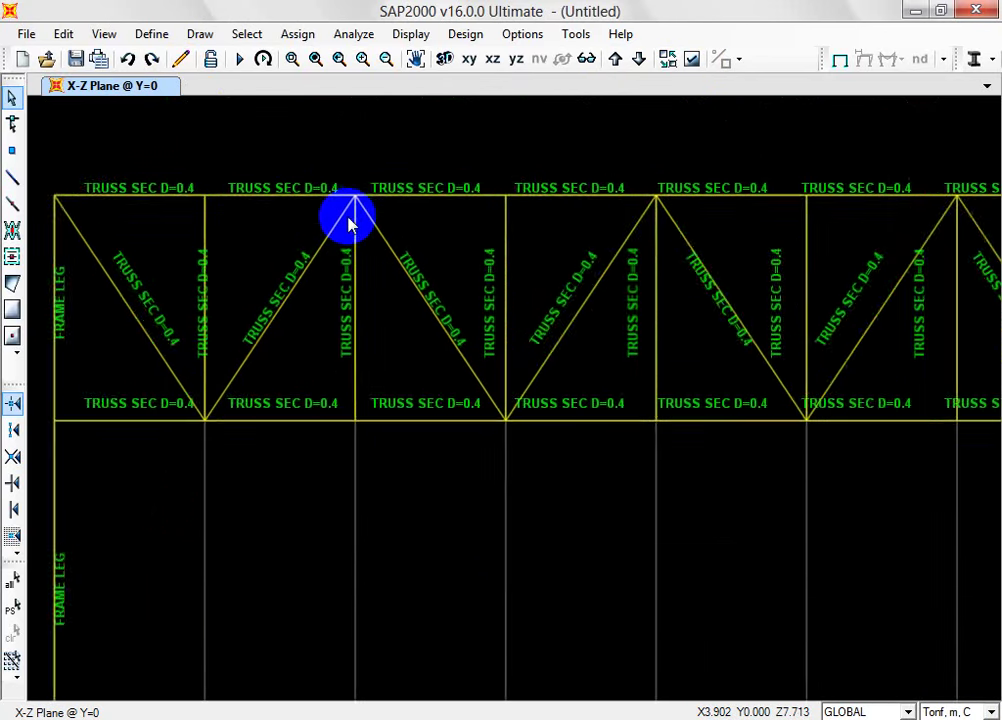
scroll(353, 217, down, 3)
scroll(841, 378, down, 2)
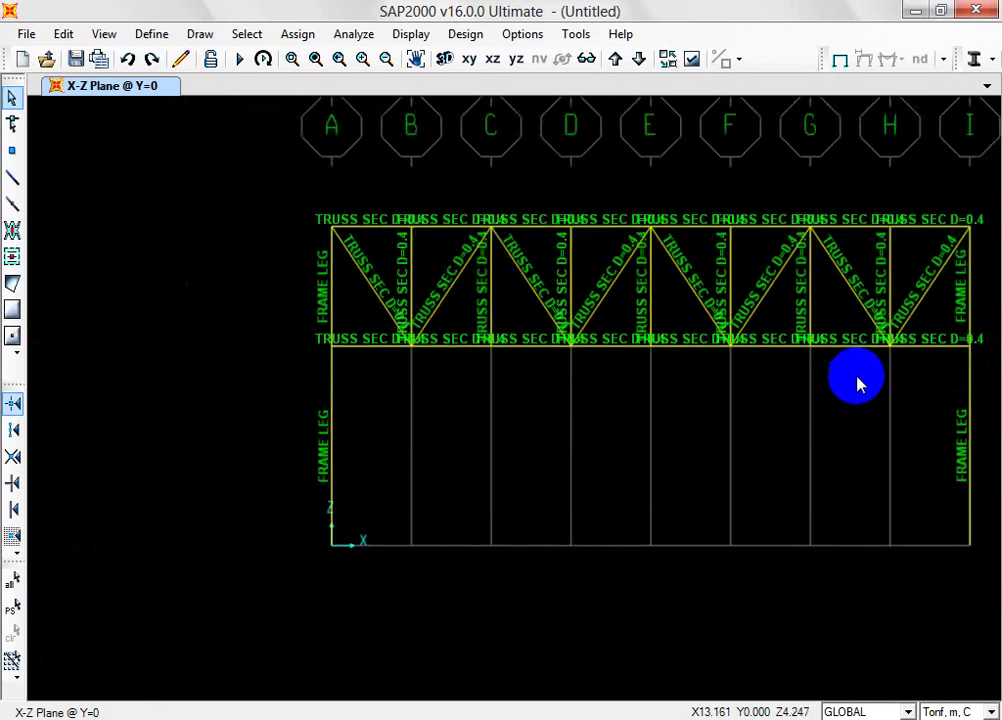
middle_drag(857, 383, 490, 539)
middle_drag(278, 541, 400, 481)
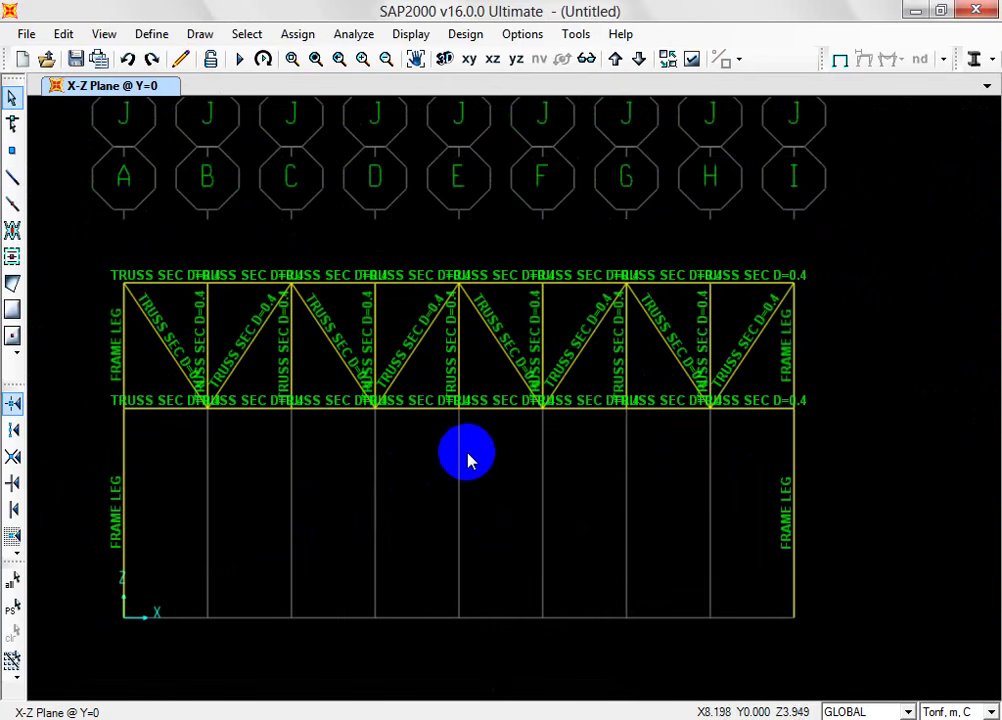
scroll(475, 458, up, 1)
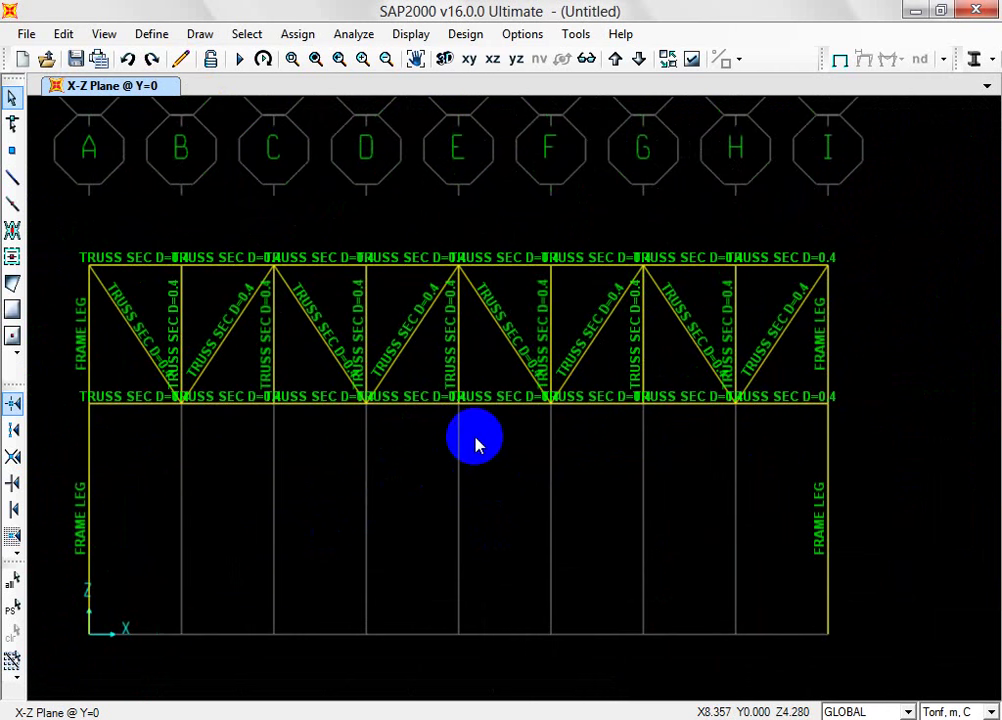
drag(795, 438, 132, 227)
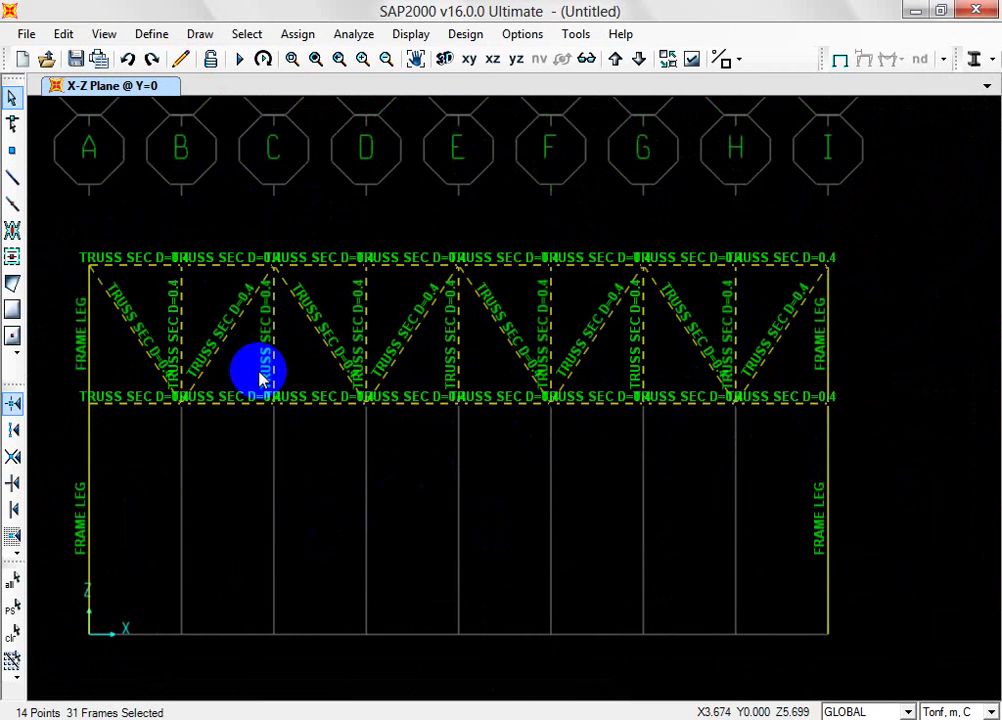
click(633, 403)
click(787, 362)
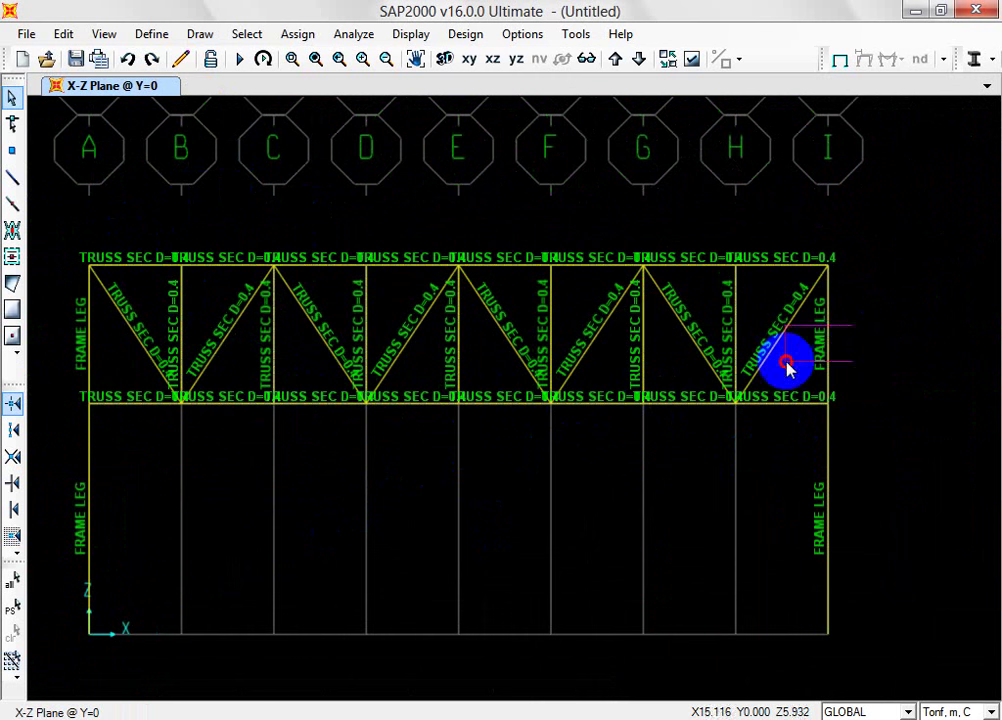
click(141, 335)
drag(141, 335, 49, 369)
click(12, 635)
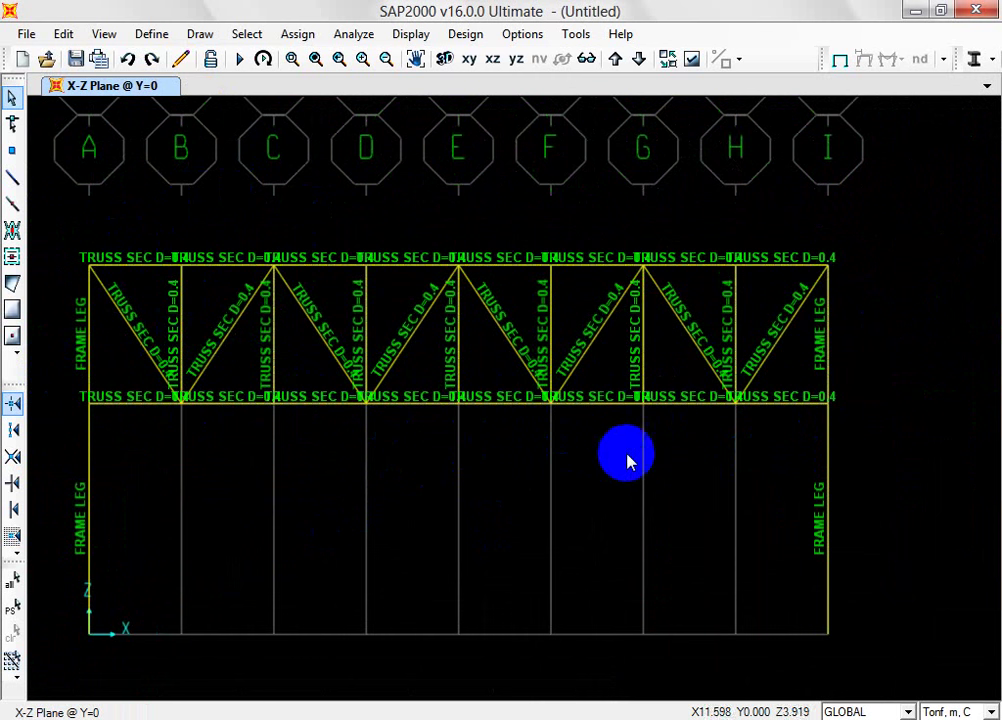
click(736, 410)
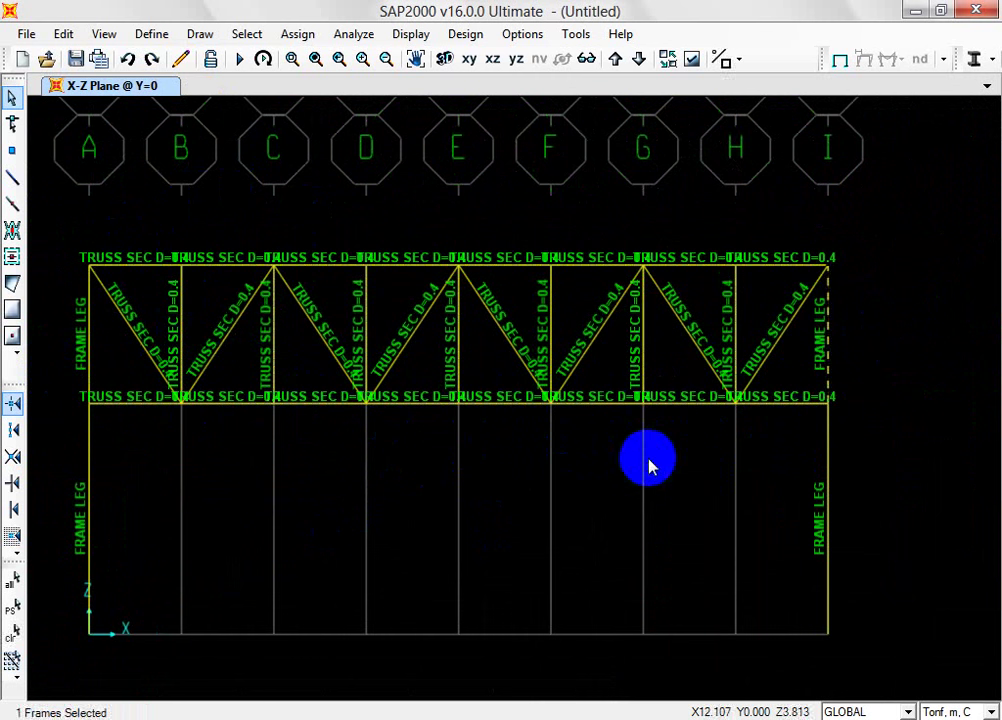
click(738, 455)
Step: Select all truss chord and web members and release Moment 22 and Moment 33 at both their start and end
drag(780, 442, 181, 154)
click(297, 34)
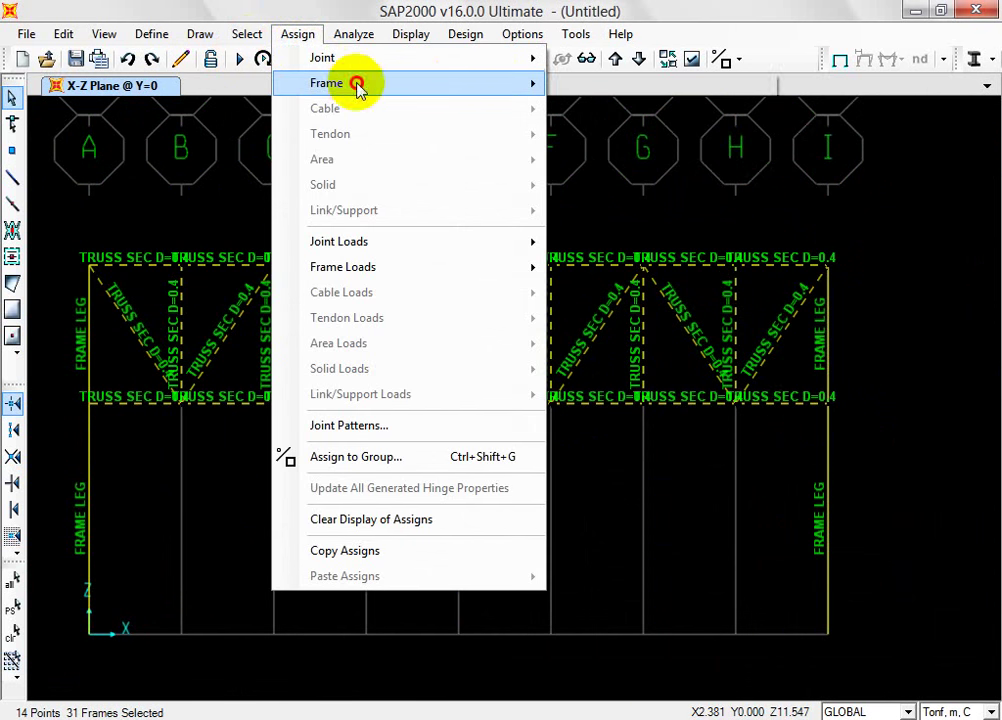
mouse_move(358, 83)
click(590, 153)
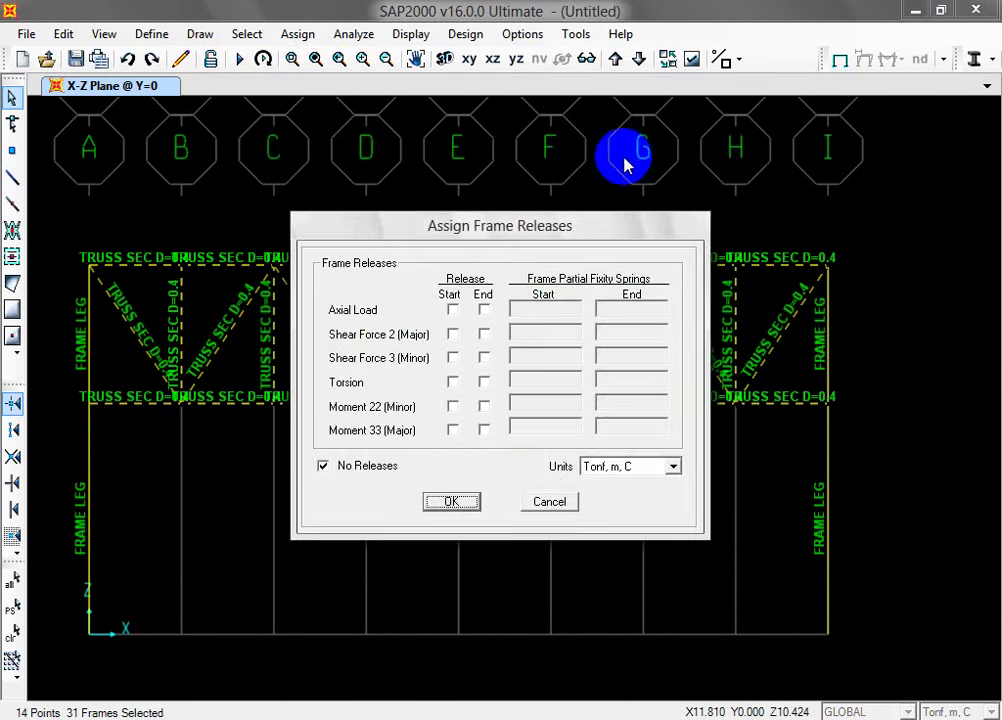
click(484, 406)
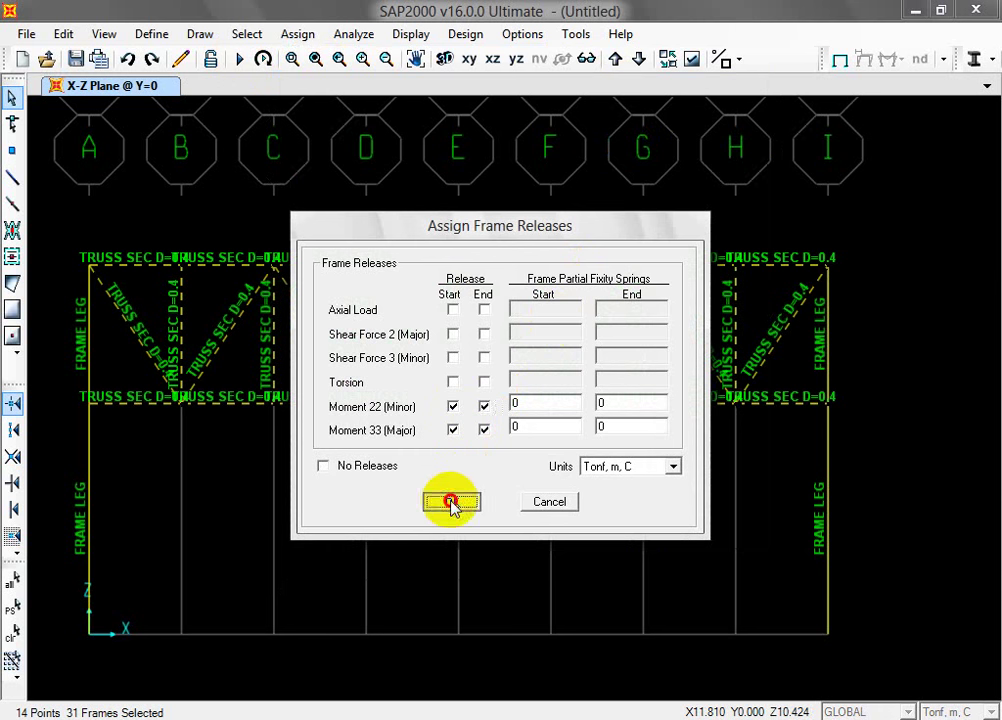
click(451, 502)
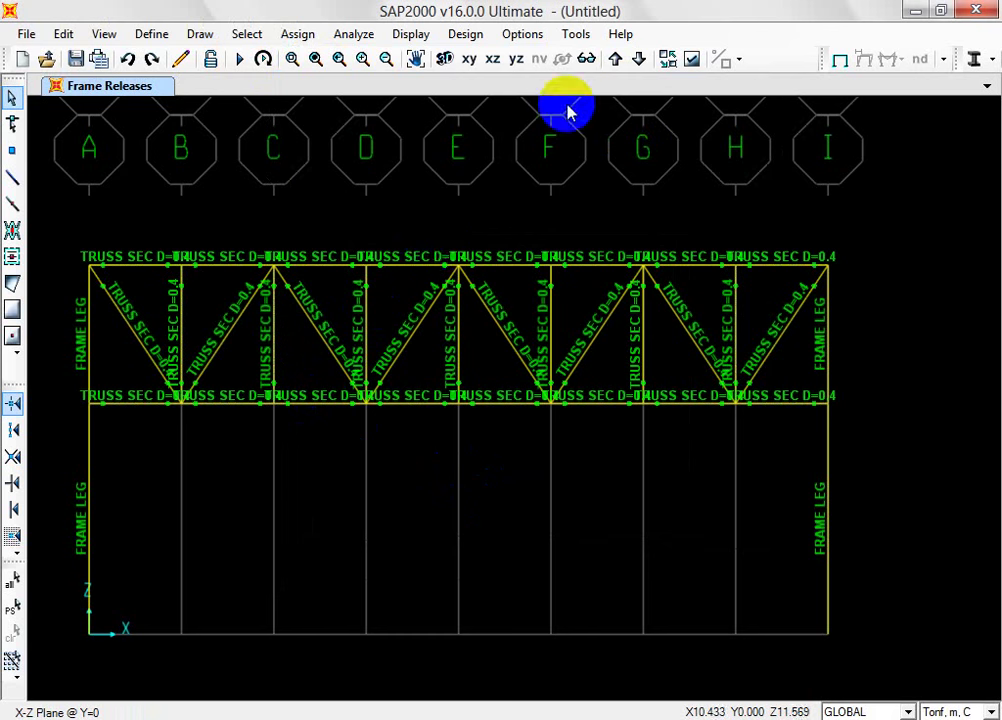
Step: Hide the frame section labels and check the end releases around the bottom chord joint on grid line B
click(691, 60)
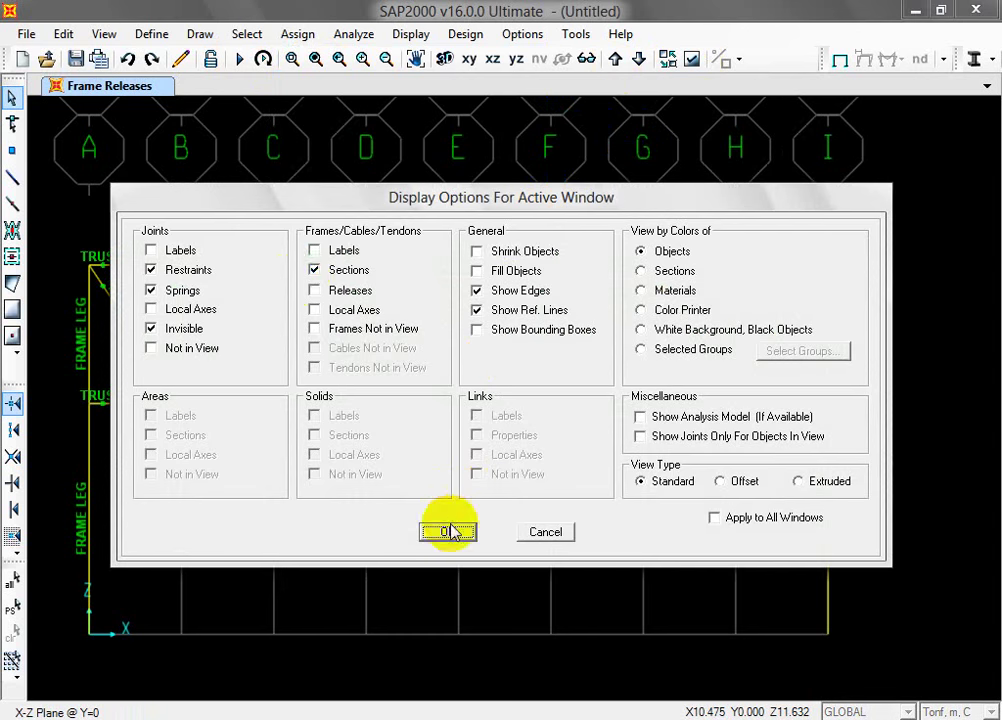
click(447, 531)
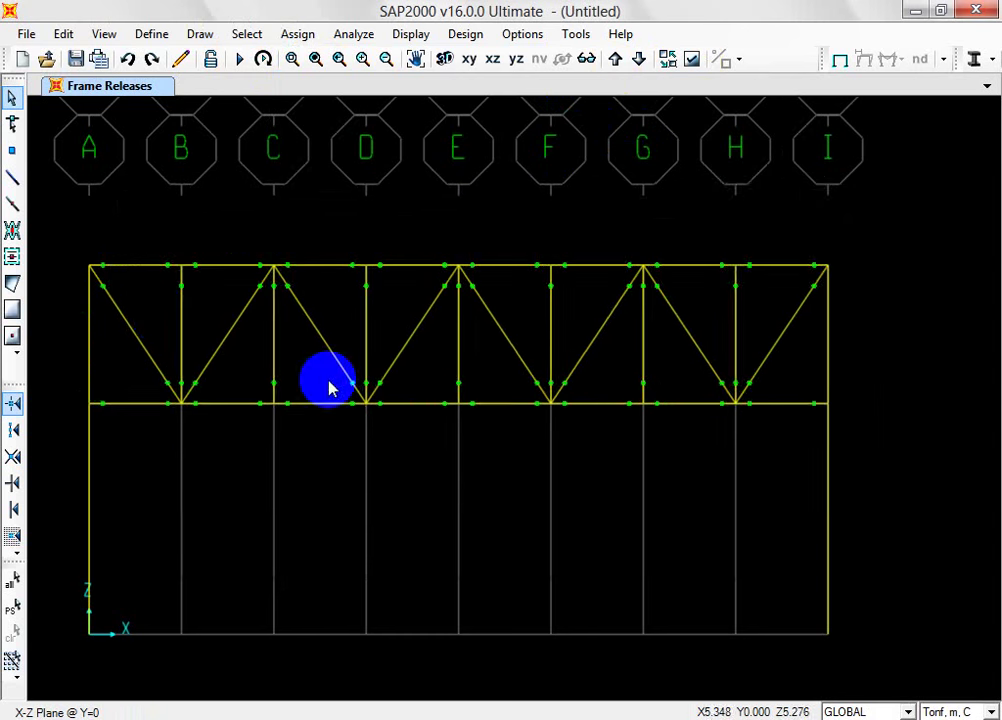
scroll(224, 397, up, 2)
scroll(224, 397, up, 1)
drag(208, 450, 177, 425)
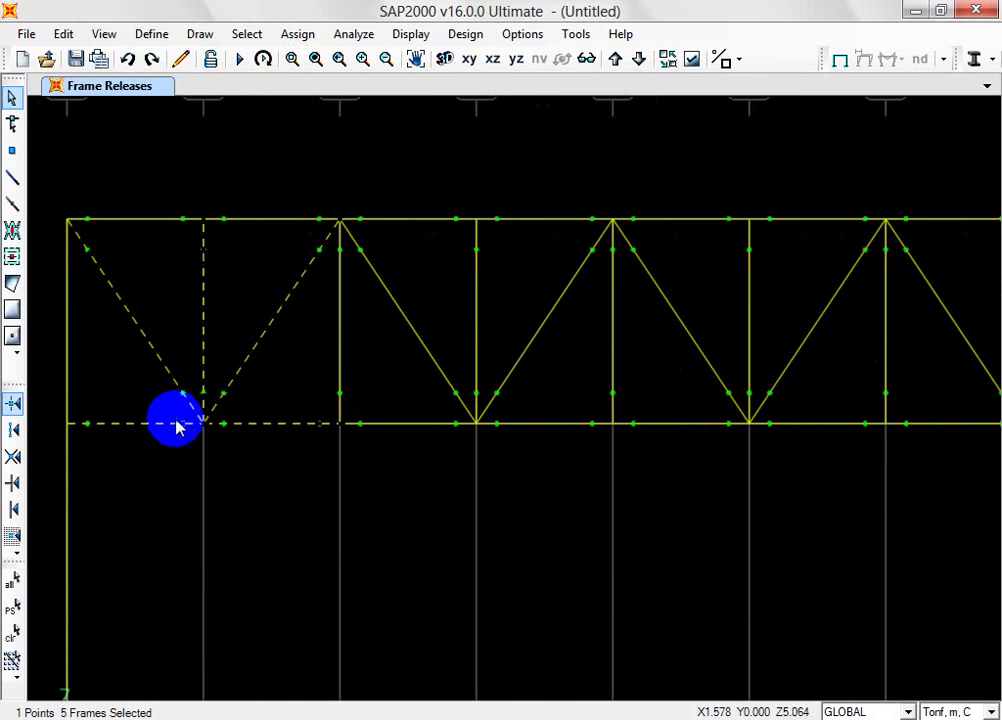
click(228, 318)
Step: Show the model in the default 3D view and examine the released truss members up close
click(444, 59)
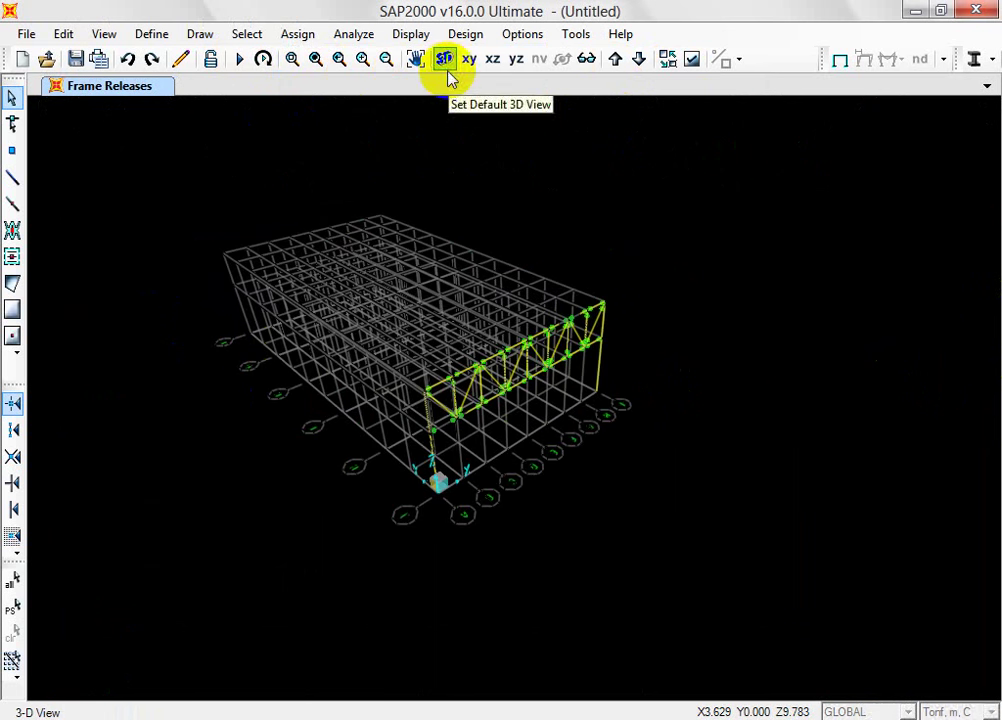
scroll(528, 368, up, 5)
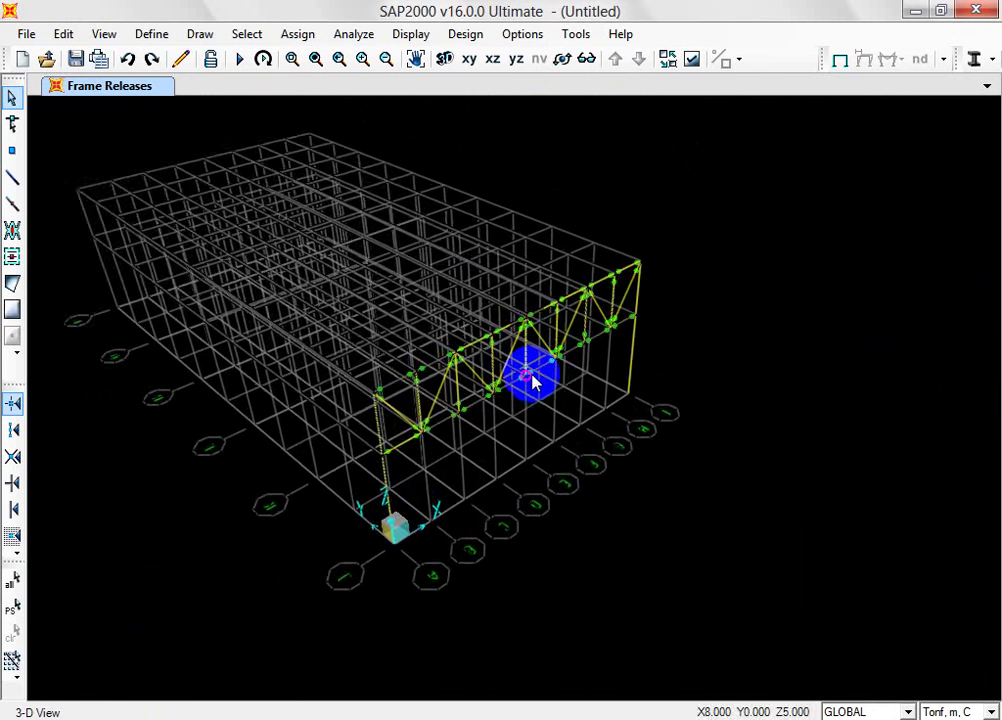
scroll(414, 418, up, 1)
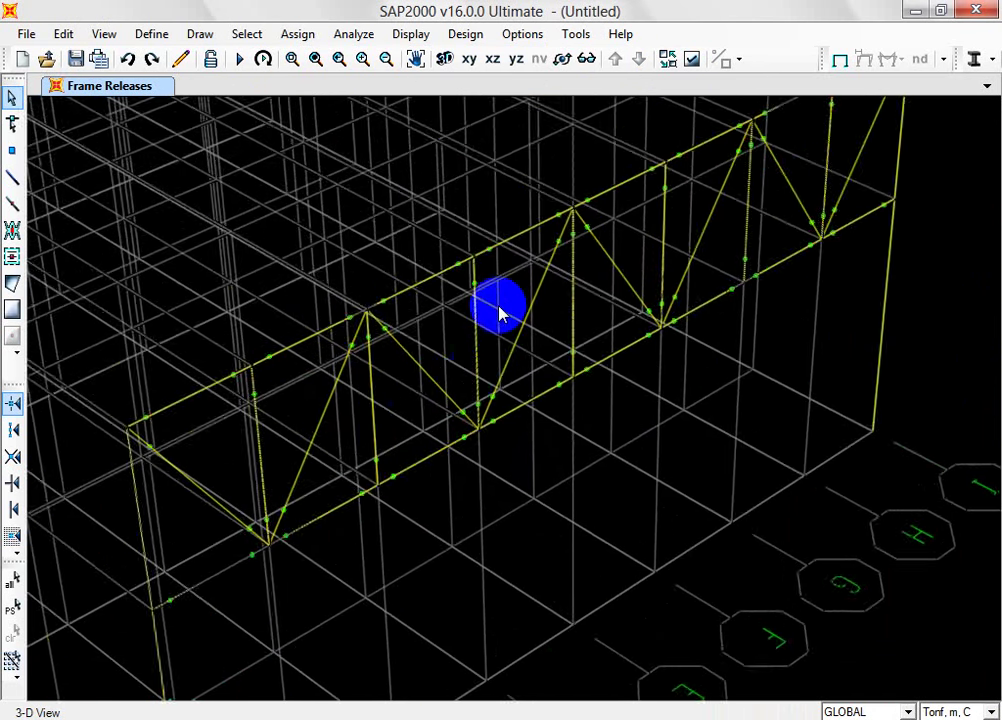
Step: Examine the truss end releases in 3D and in the X-Z plane at Y=0, including the bottom chord's connection to the right column
scroll(465, 255, up, 4)
scroll(517, 250, down, 5)
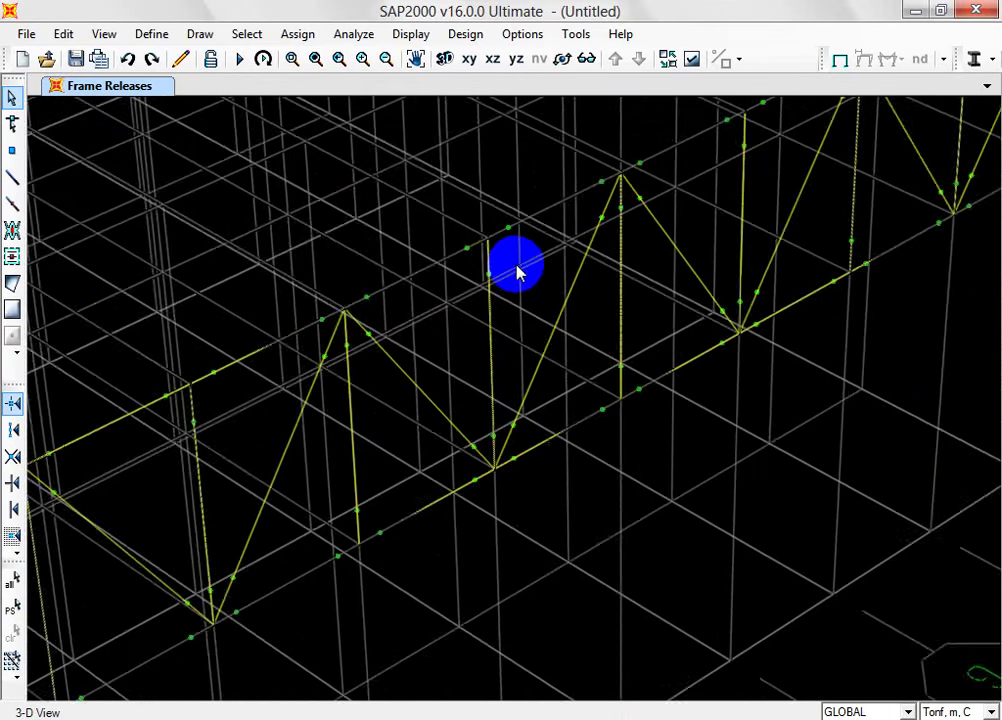
click(492, 58)
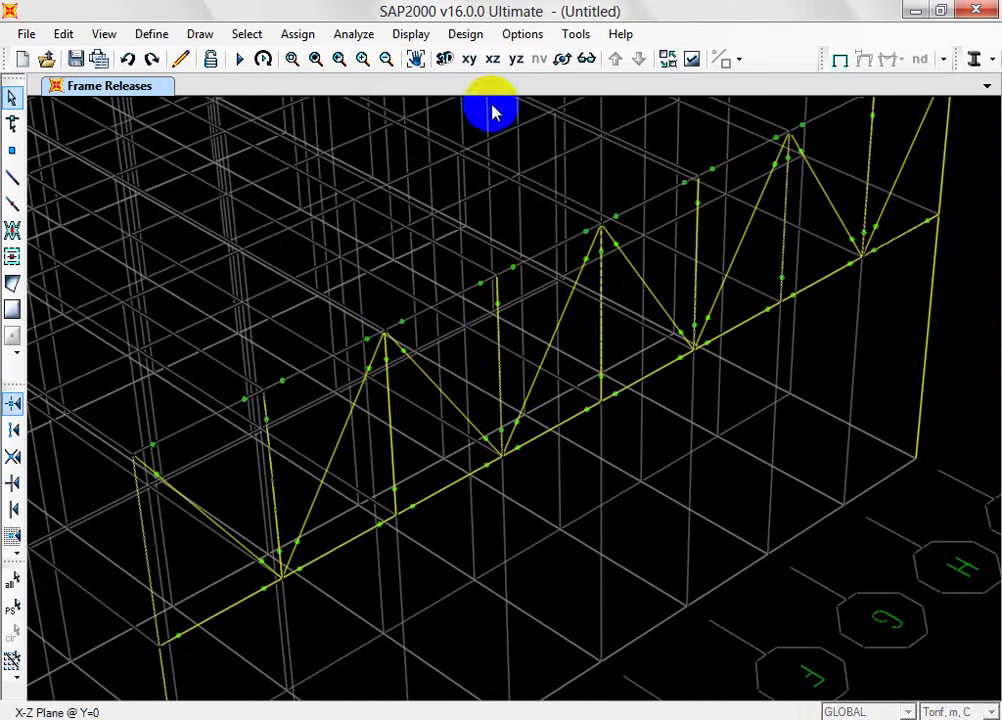
scroll(421, 322, up, 1)
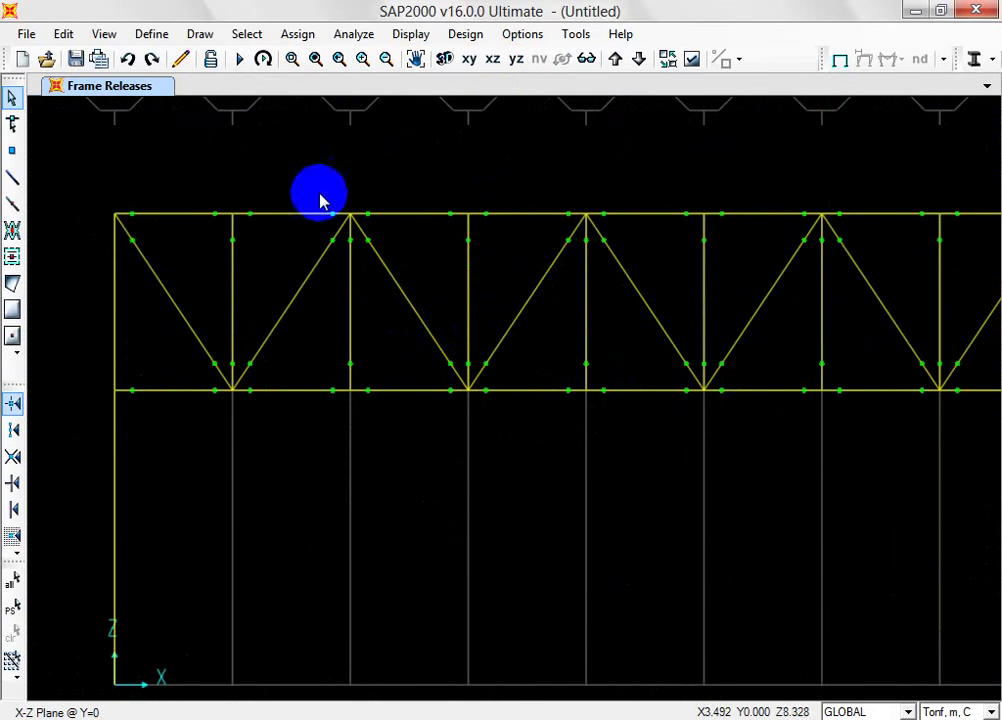
scroll(250, 237, up, 1)
scroll(250, 237, down, 1)
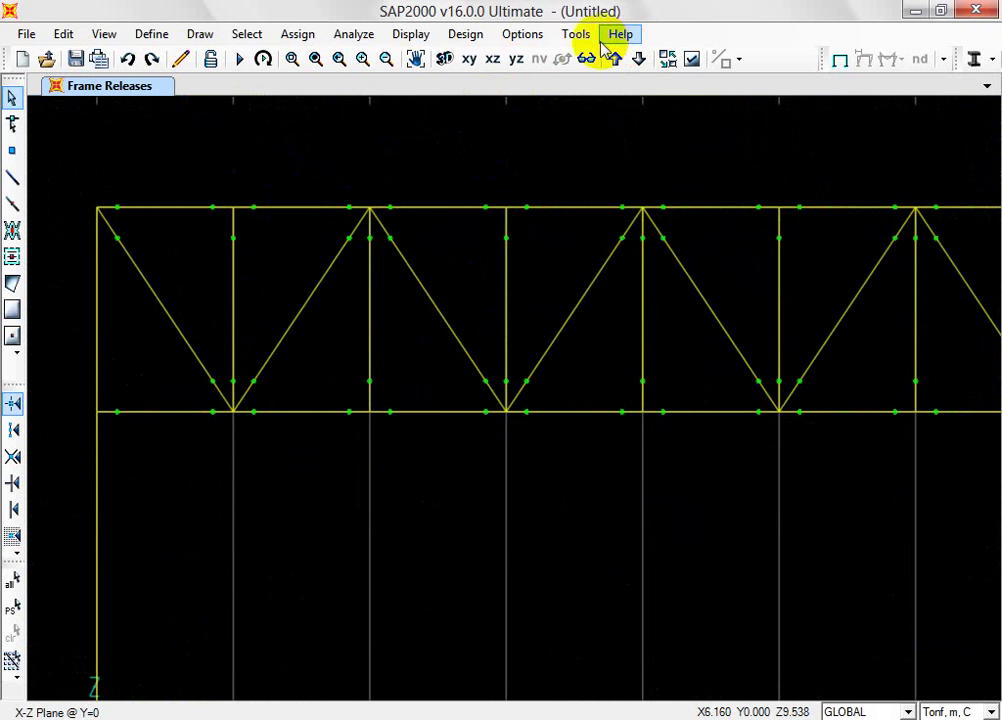
scroll(479, 217, down, 5)
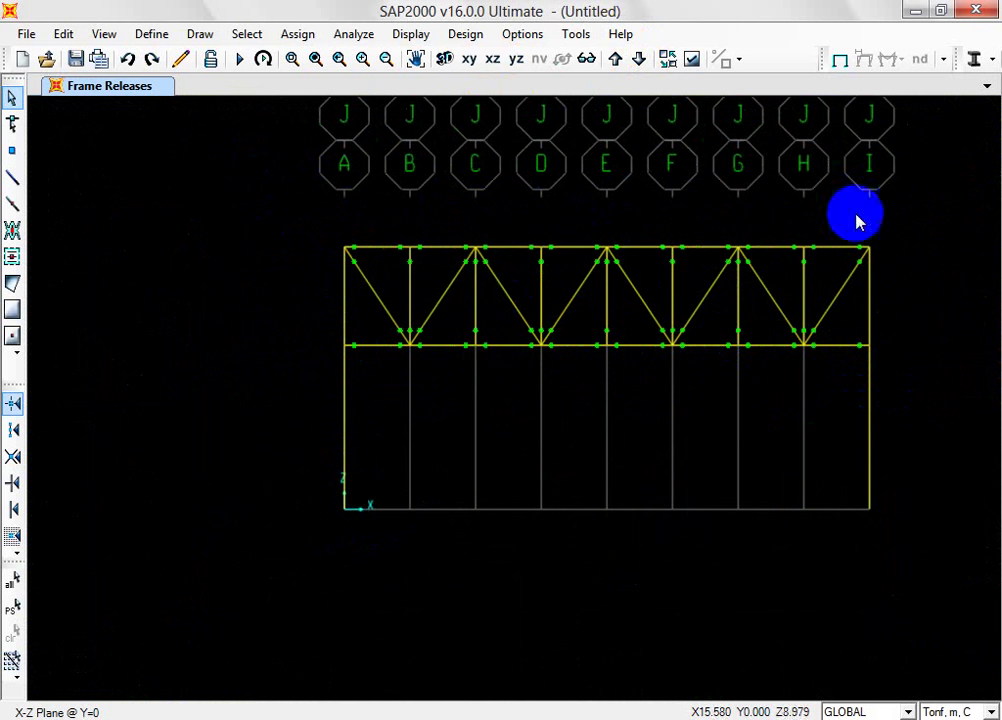
scroll(868, 385, up, 4)
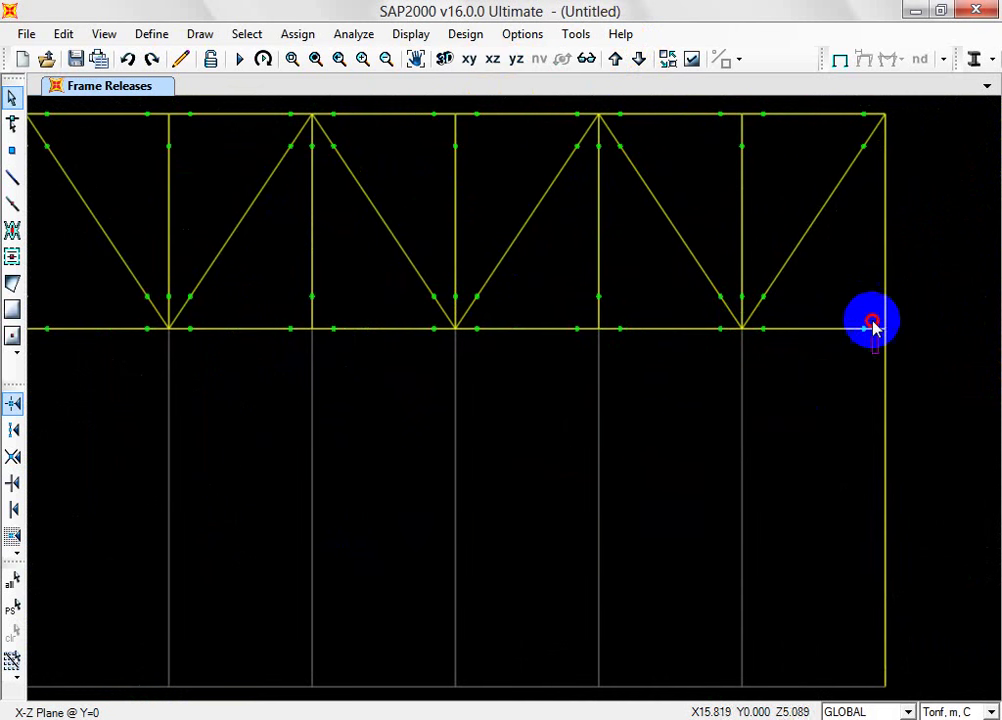
scroll(870, 314, up, 2)
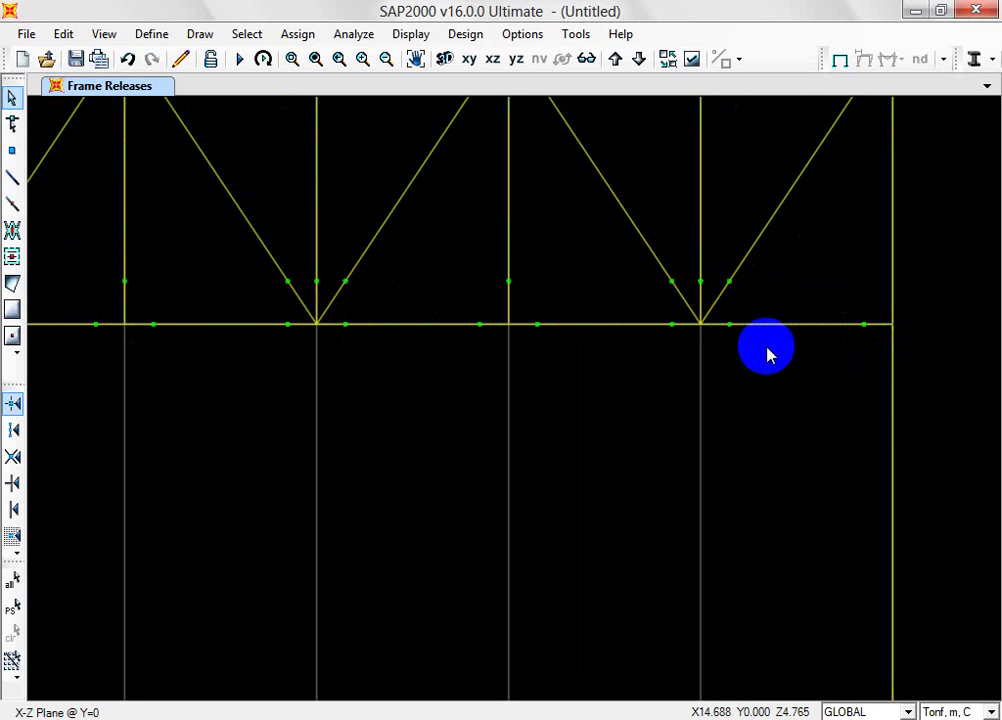
scroll(644, 385, down, 5)
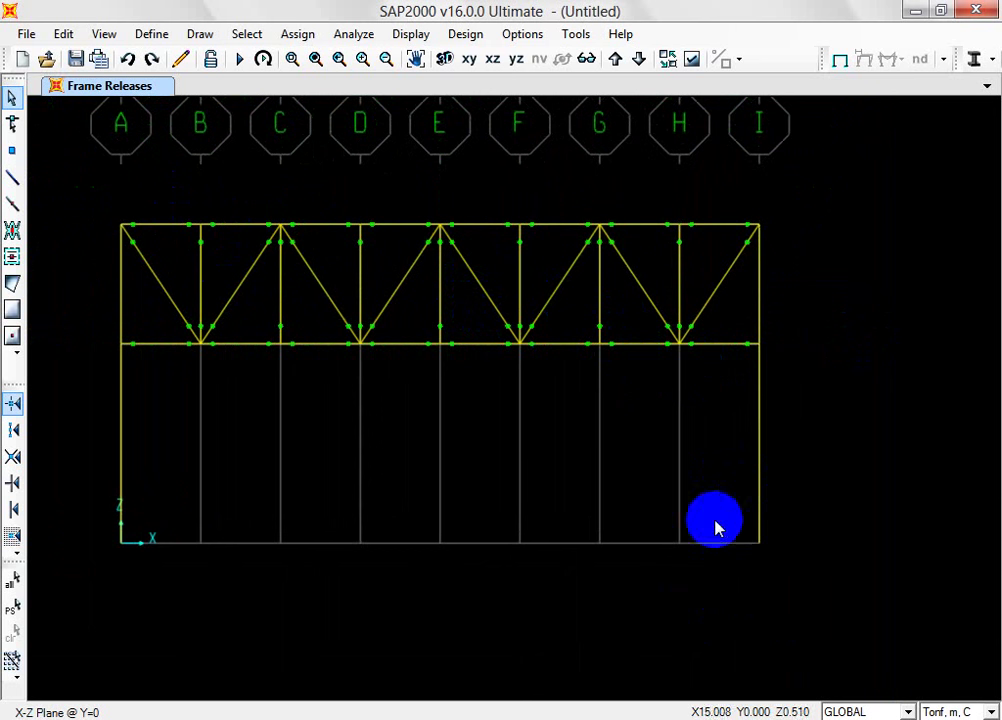
Step: Select the base joints of both columns and check their support type on the truss frame in PROBLEMS.dwg
click(757, 541)
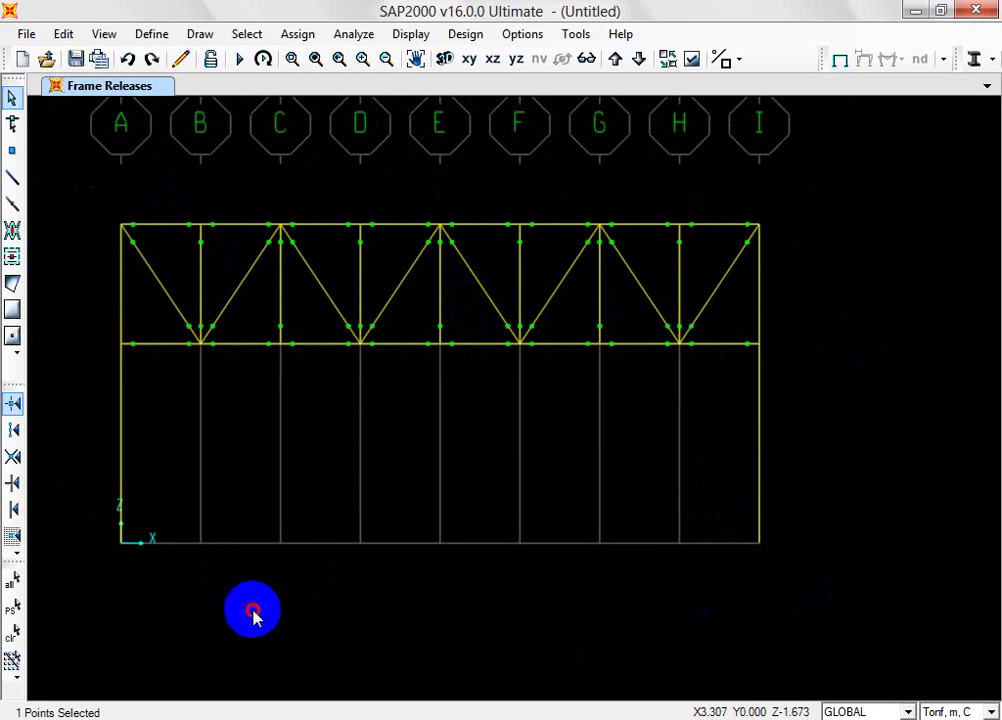
drag(89, 505, 205, 592)
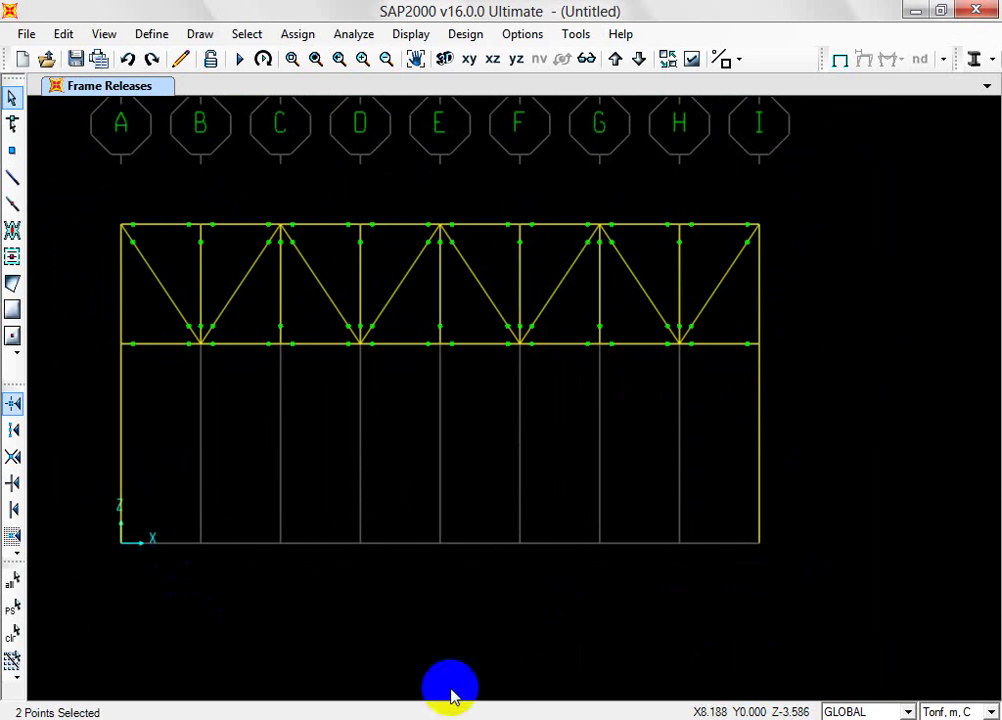
click(447, 664)
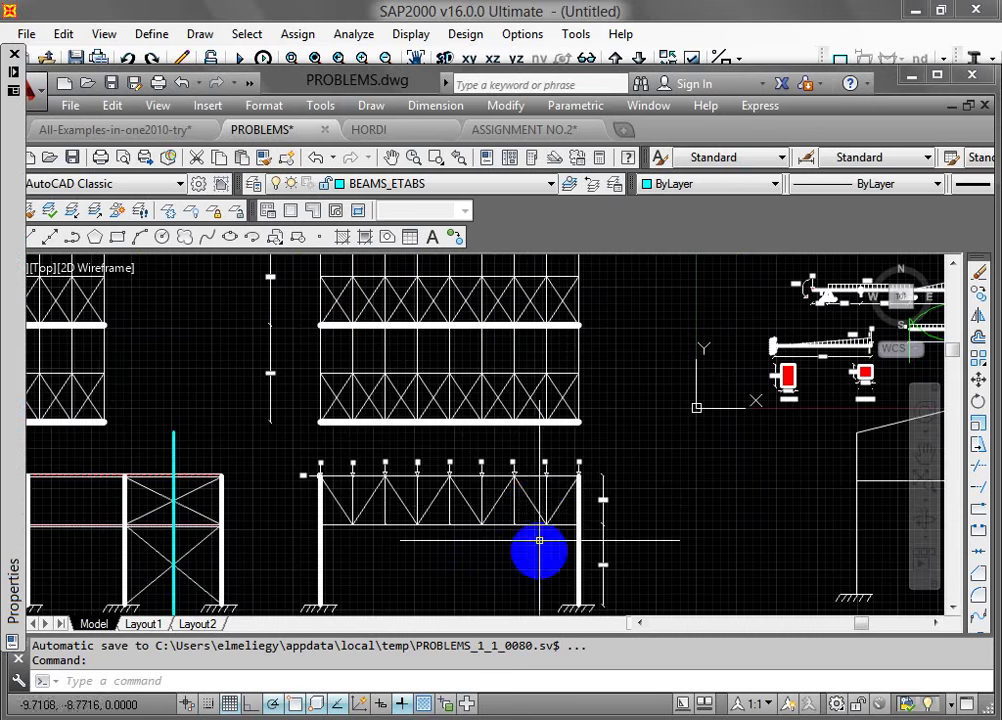
scroll(539, 540, down, 3)
scroll(537, 521, up, 5)
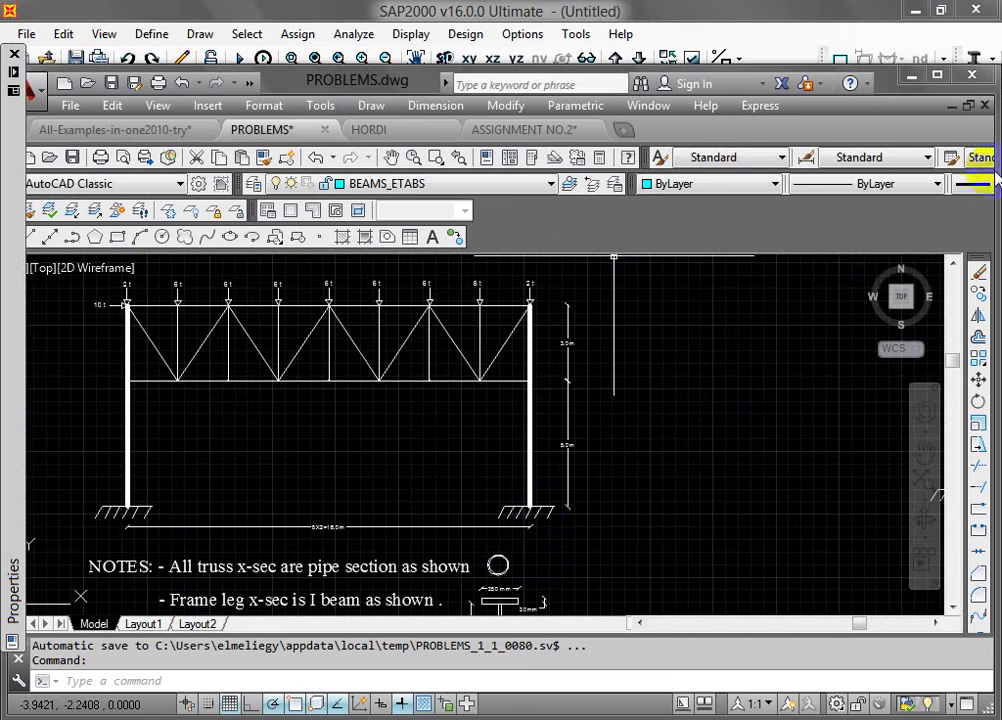
click(906, 84)
Step: Assign fixed joint restraints to the two selected column bases and inspect the support symbols
click(300, 34)
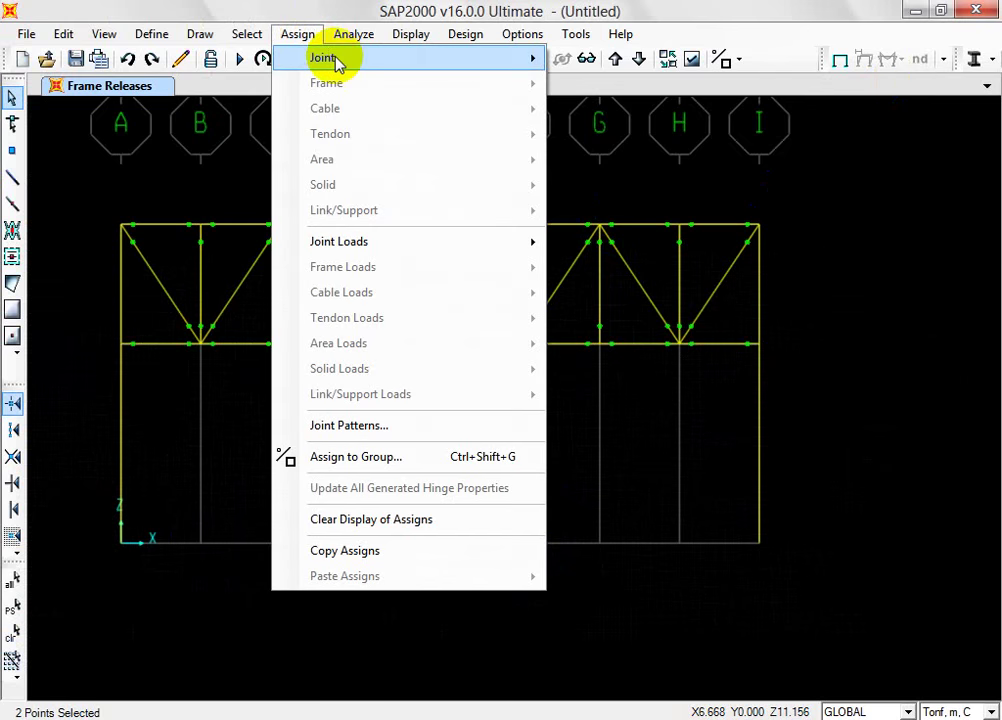
mouse_move(411, 34)
mouse_move(288, 40)
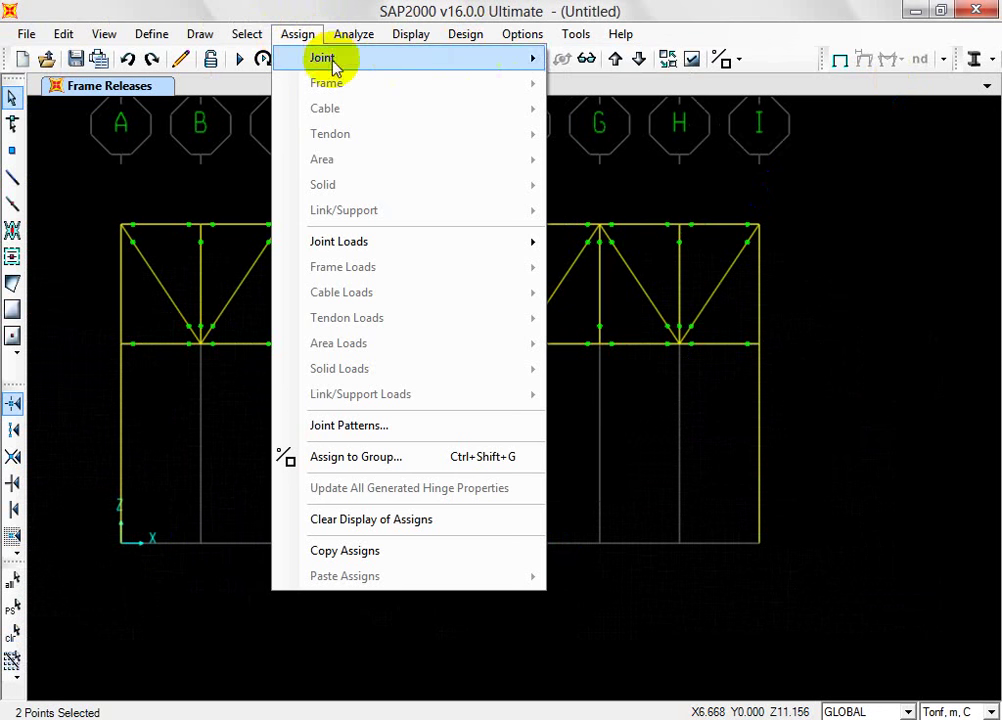
mouse_move(513, 60)
click(590, 61)
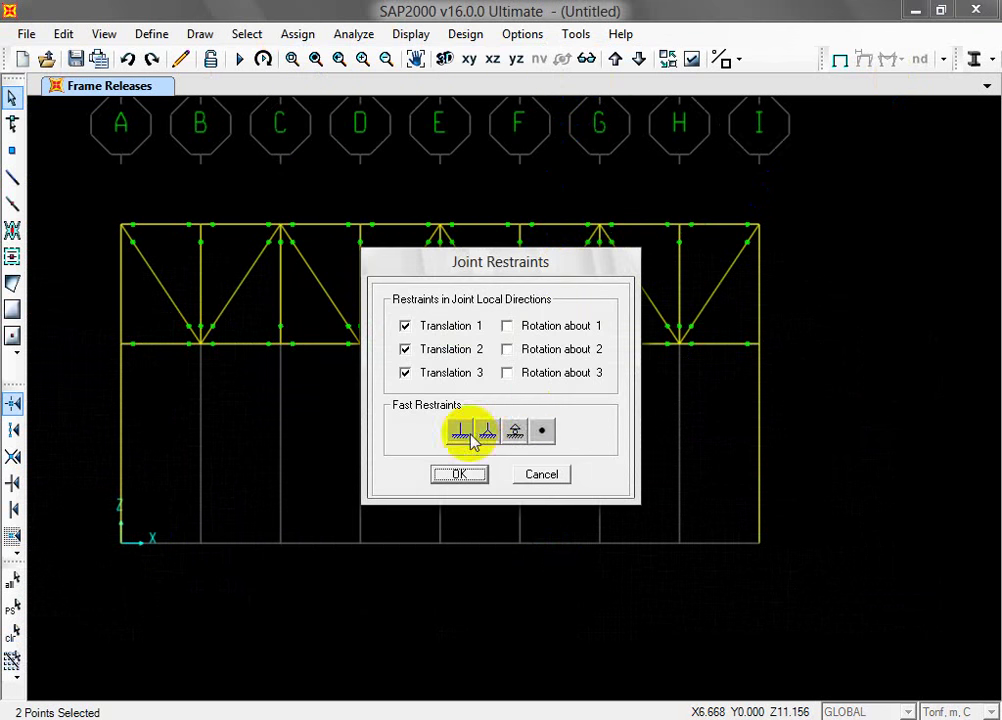
click(463, 472)
scroll(123, 555, up, 3)
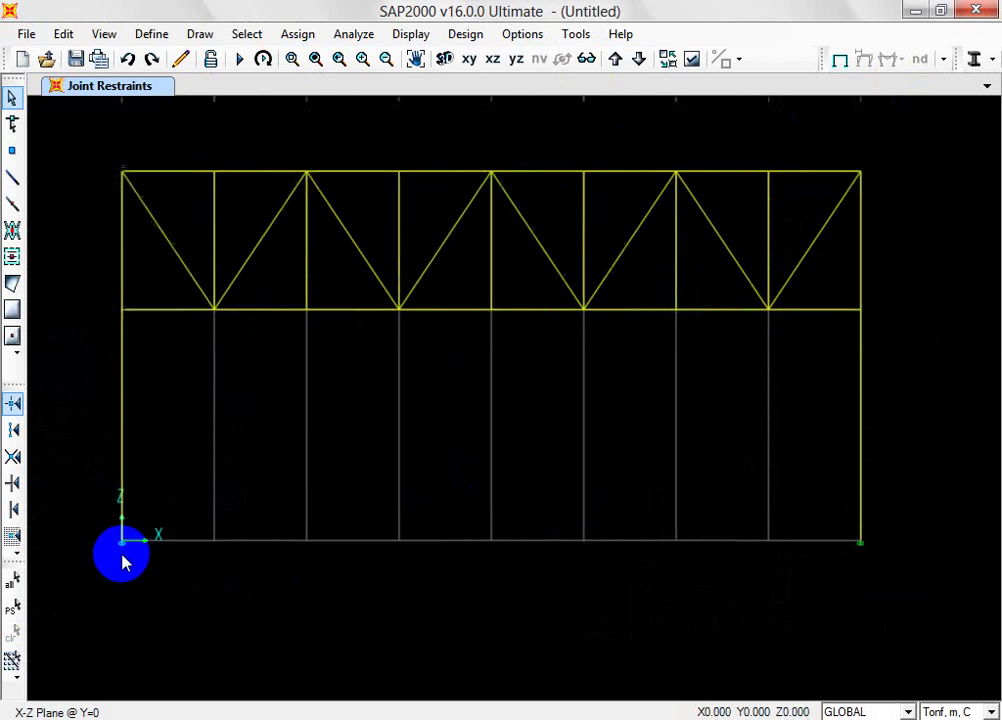
scroll(136, 548, up, 2)
scroll(139, 548, down, 4)
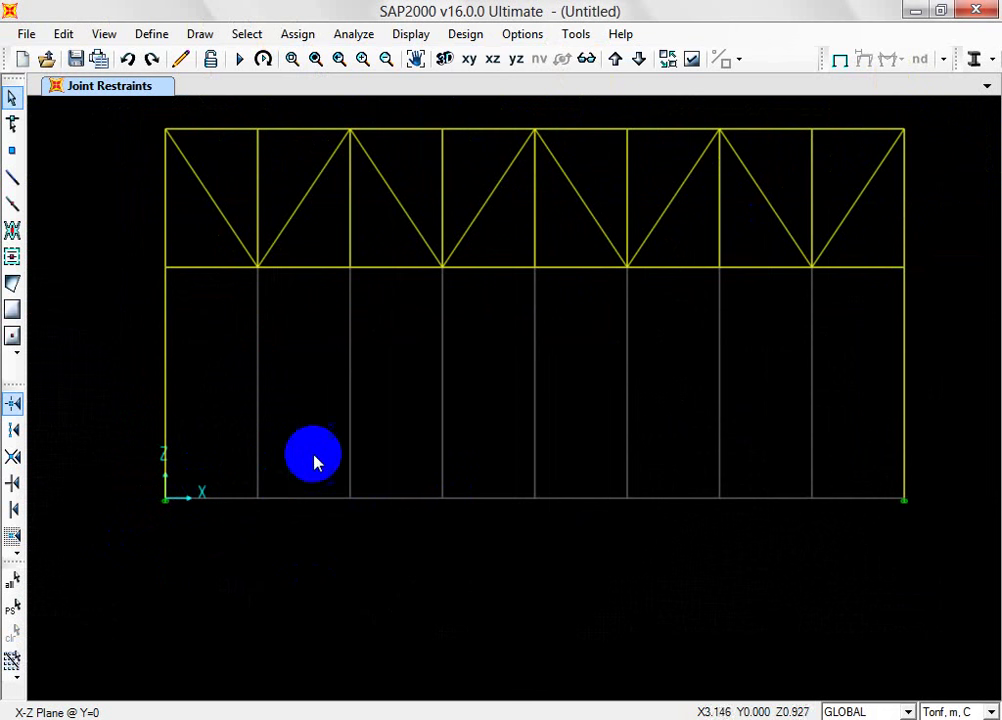
Step: Increase the maximum graphic font size in the dimensions and tolerances preferences to enlarge the support symbols
right_click(388, 423)
click(430, 380)
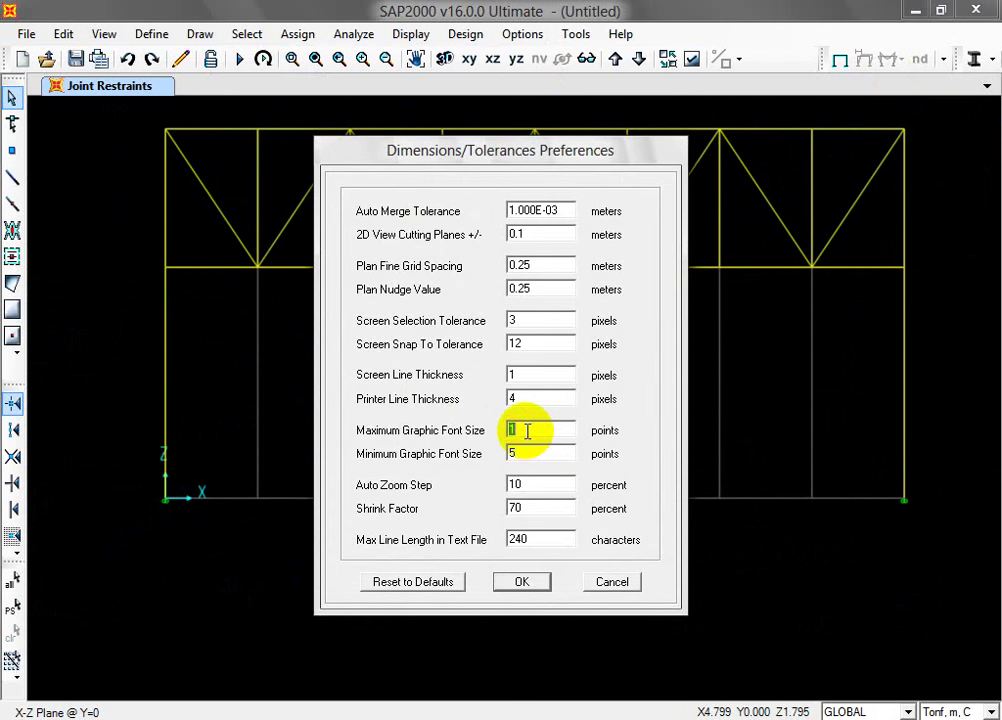
click(523, 582)
scroll(682, 306, up, 2)
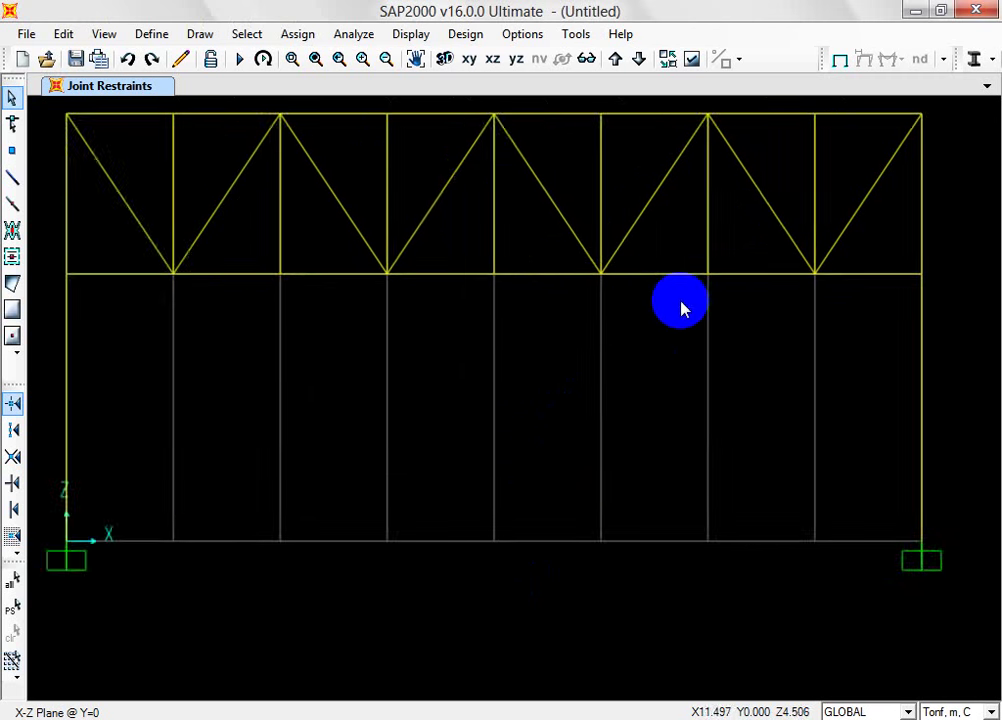
scroll(653, 320, down, 2)
Step: Review the miscellaneous joint assignment display settings for the X-Z view of the frame
click(411, 34)
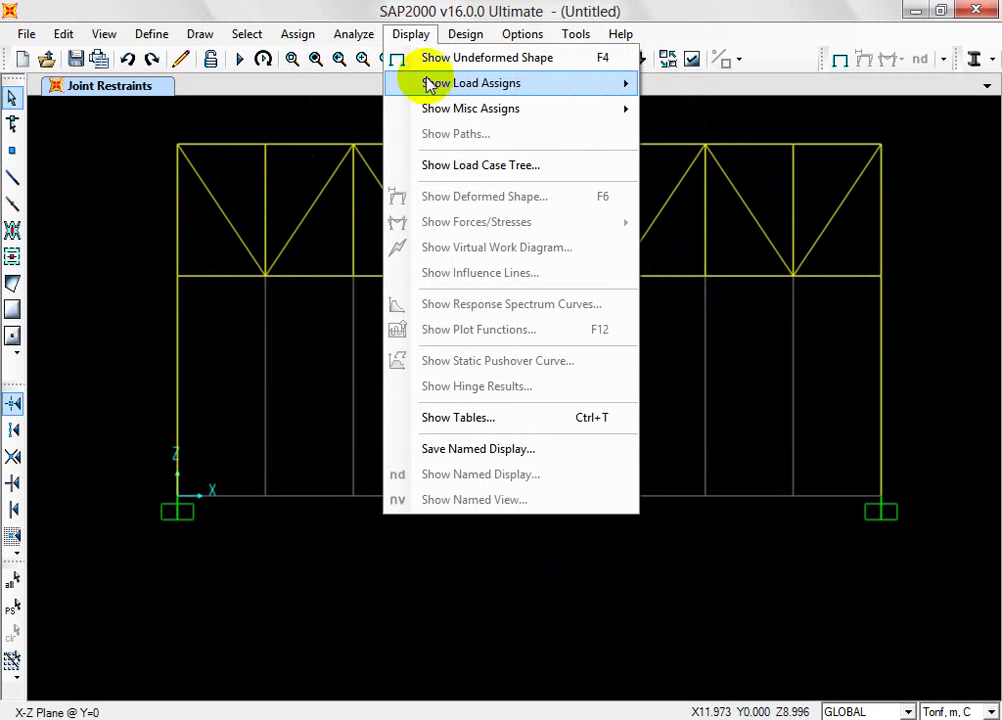
mouse_move(605, 108)
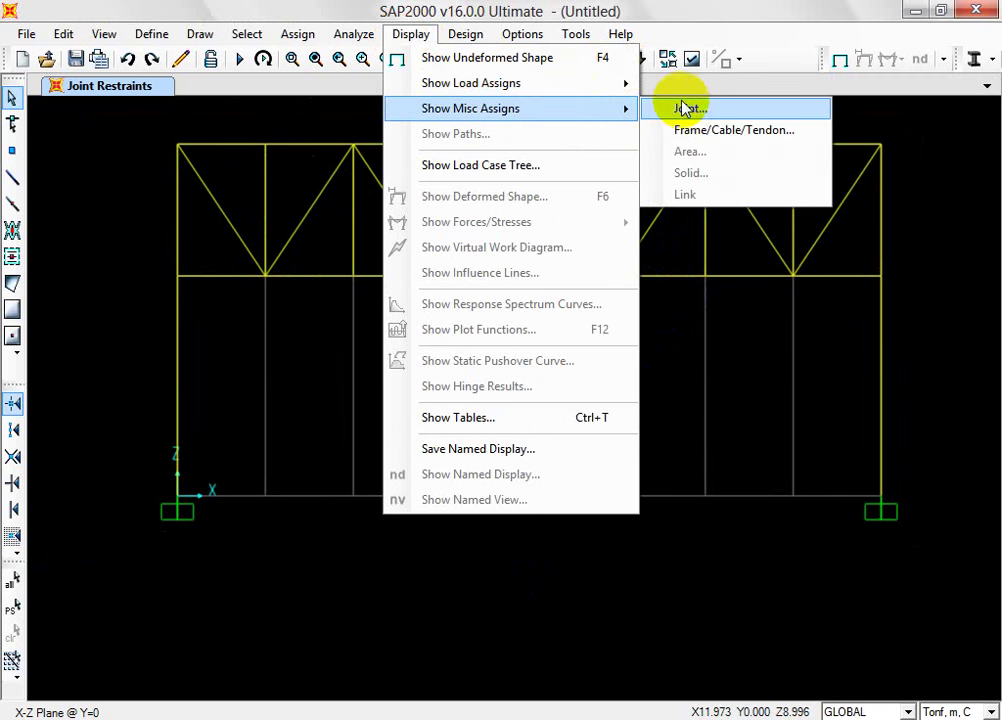
click(686, 107)
click(548, 556)
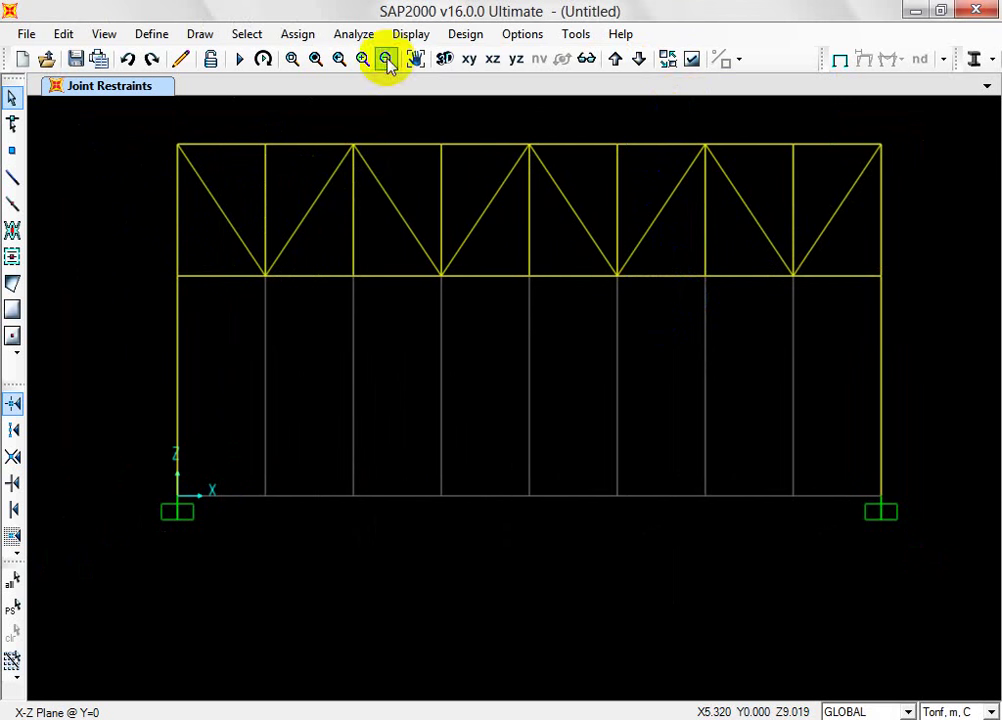
click(411, 36)
mouse_move(455, 106)
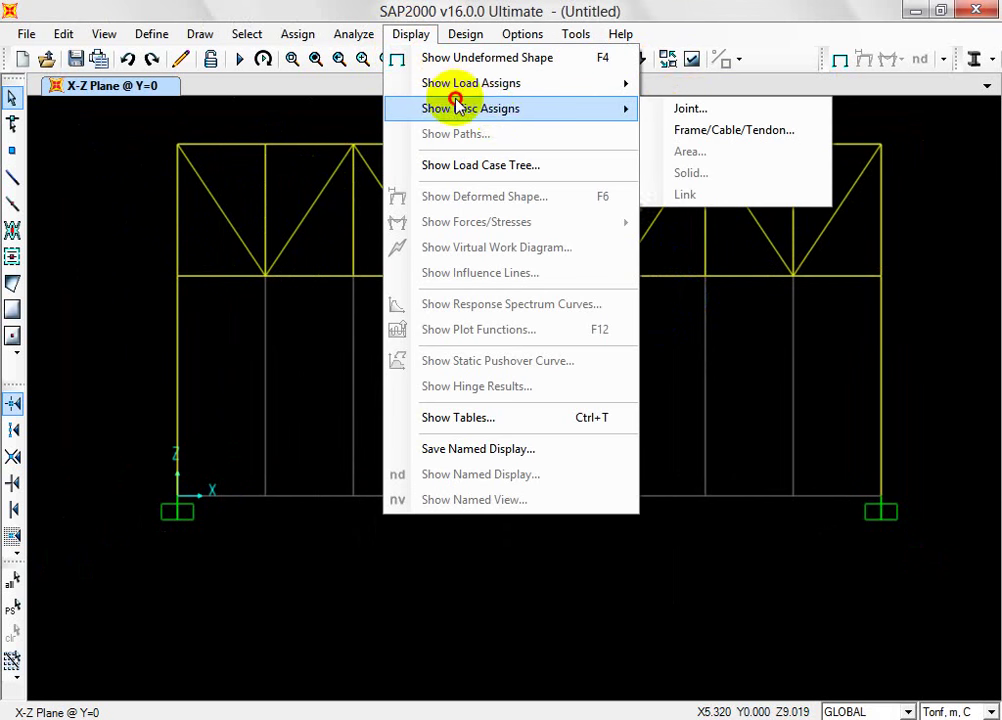